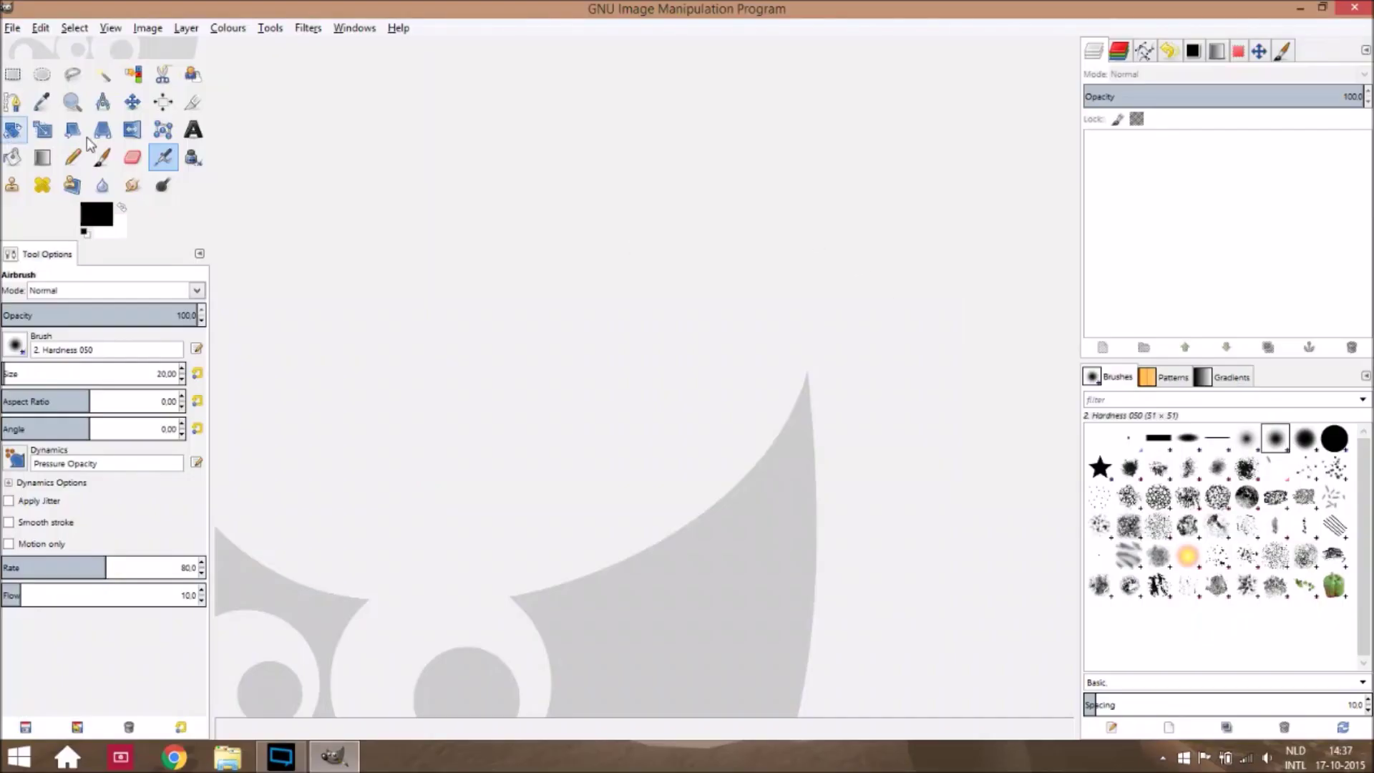
Create a new blank white 1024×1024 image with File > New
{"action": "left_click", "coordinate": [14, 27]}
{"action": "left_click", "coordinate": [33, 50]}
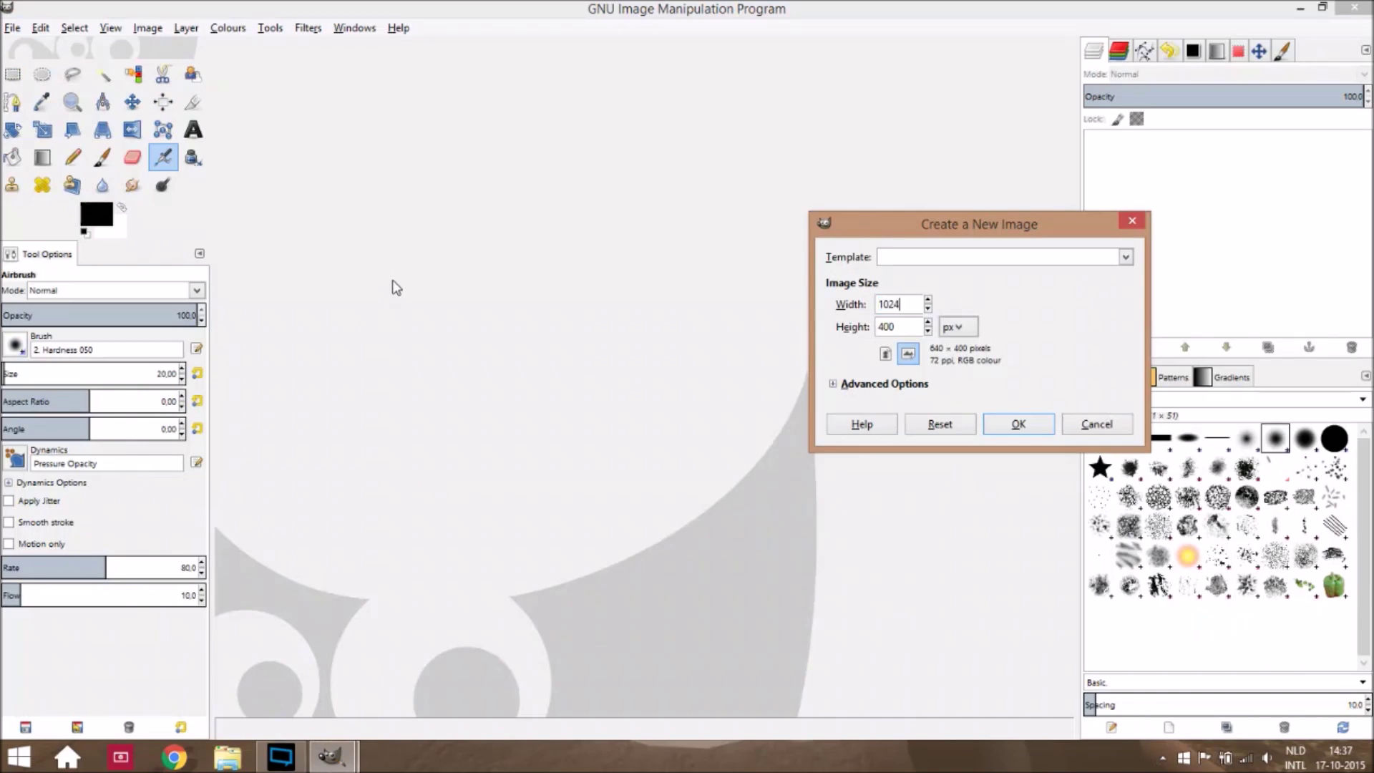
{"action": "key", "text": "Return"}
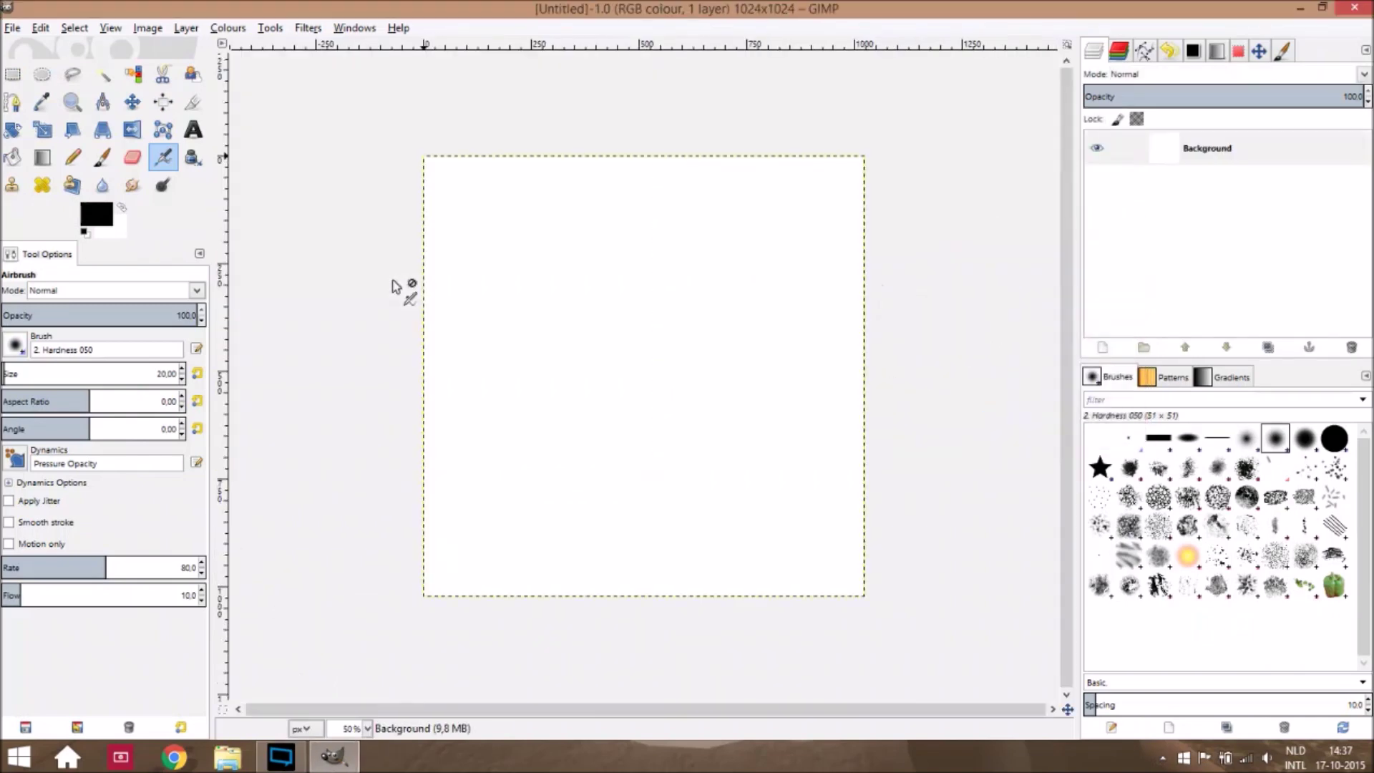
{"action": "left_click", "coordinate": [12, 28]}
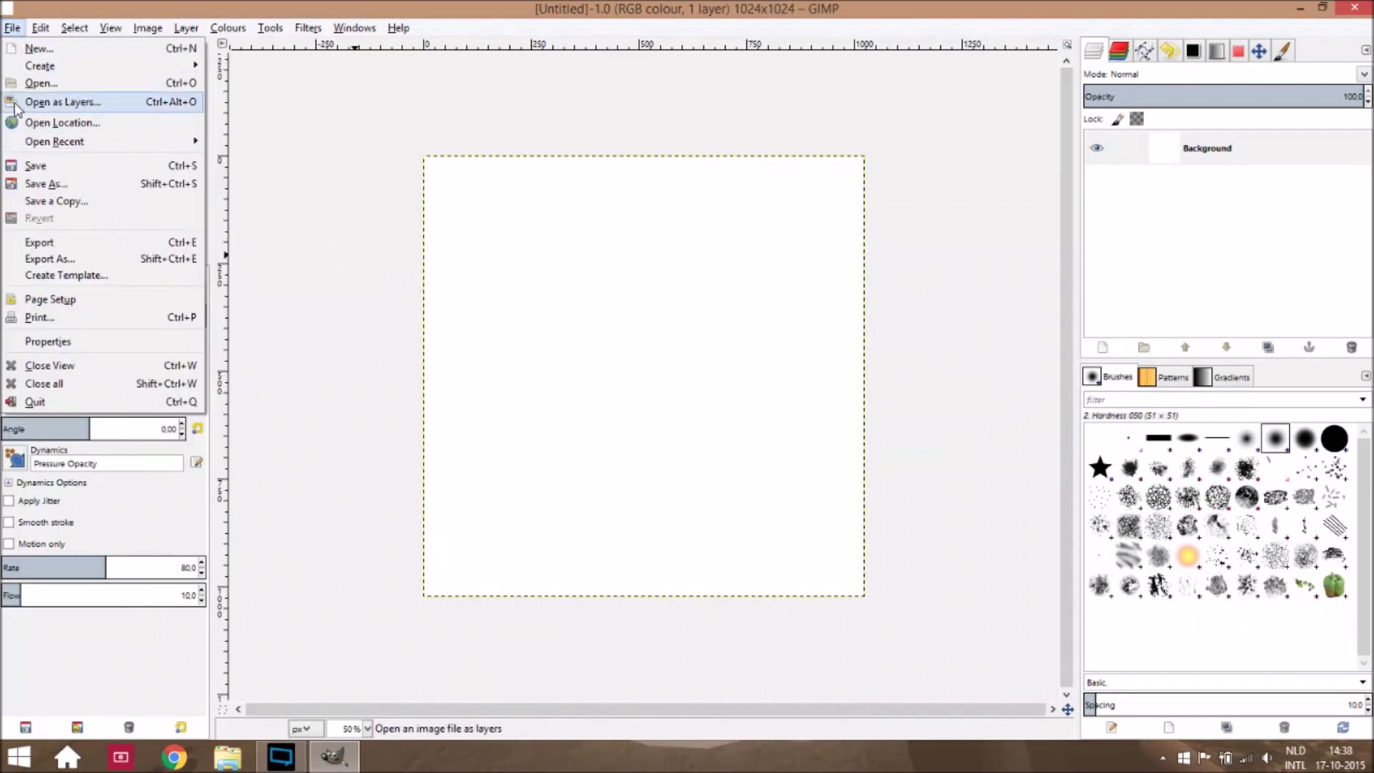
Bring up the Open as Layers file browser at the Documents folder
{"action": "left_click", "coordinate": [255, 530]}
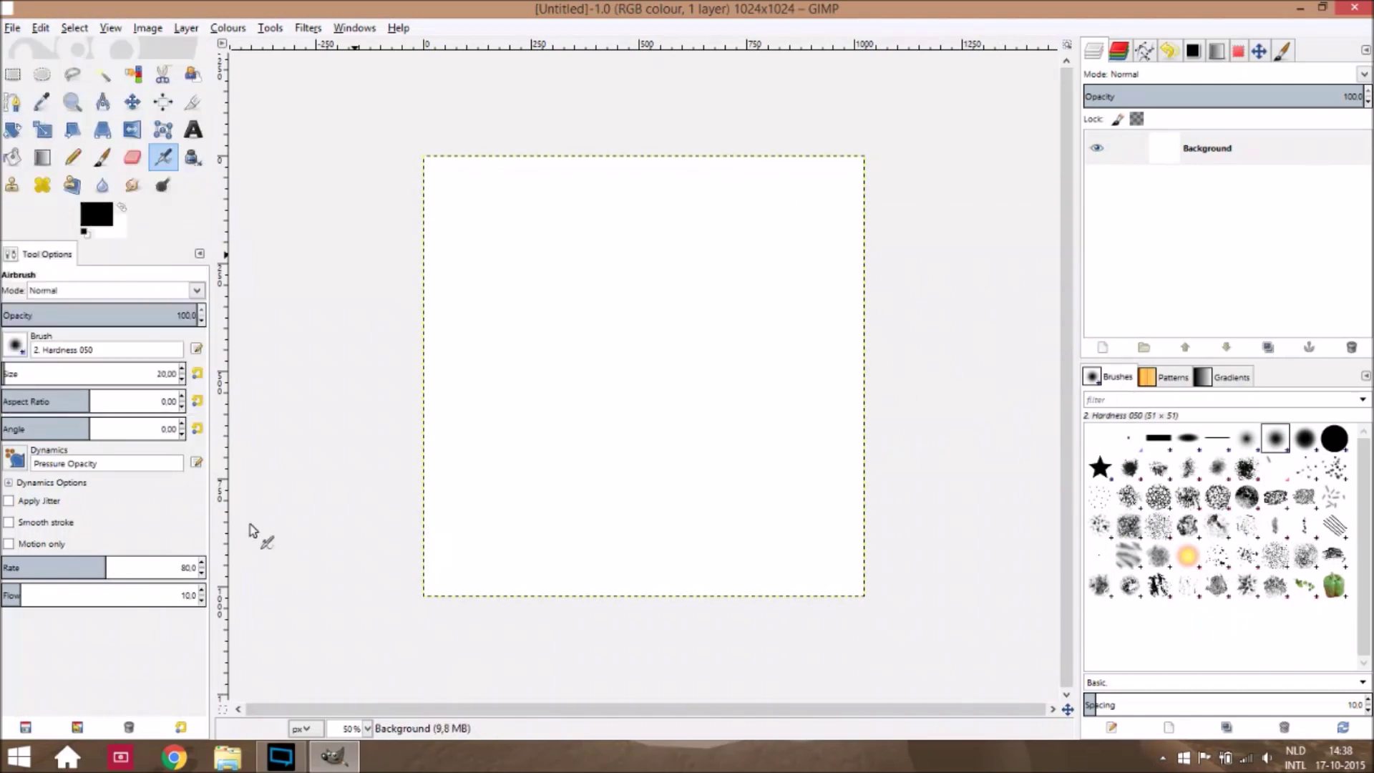
{"action": "left_click", "coordinate": [12, 27]}
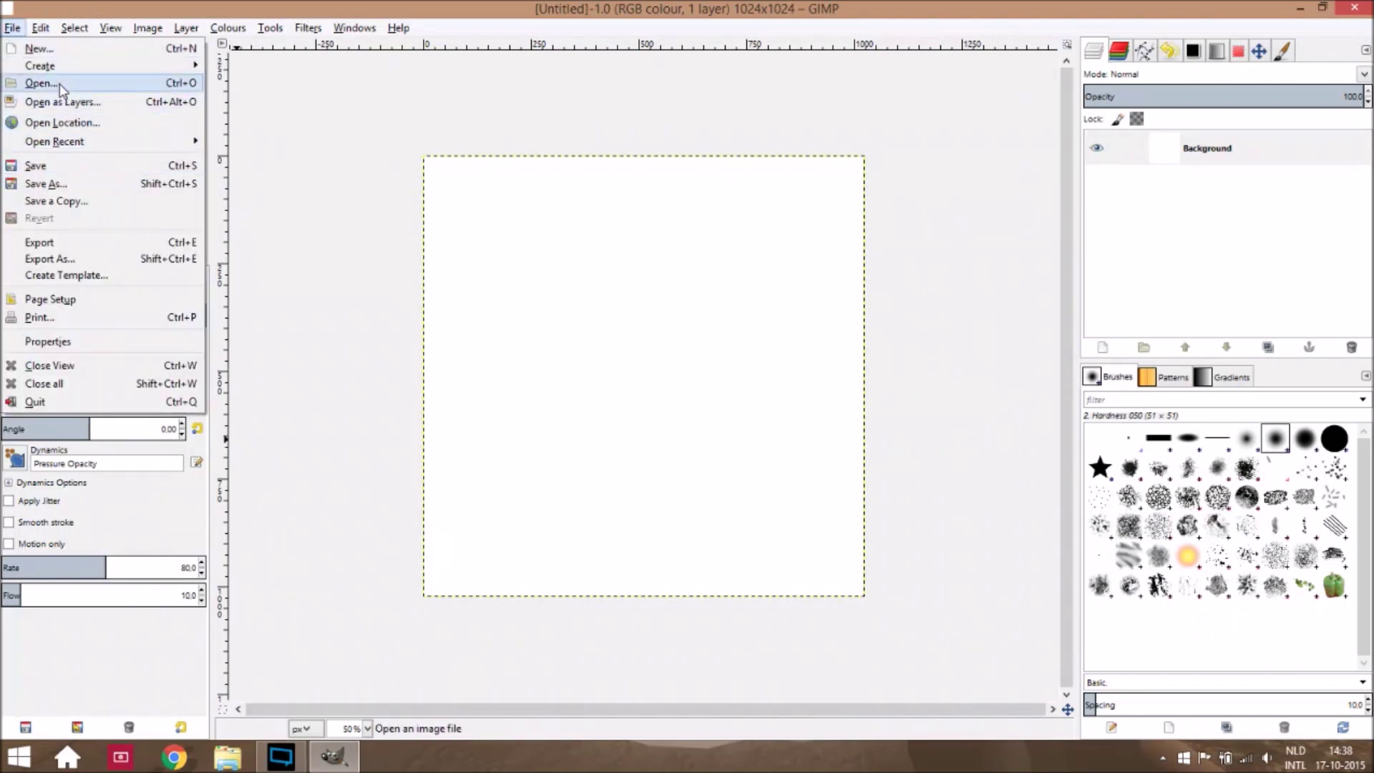
{"action": "left_click", "coordinate": [63, 104]}
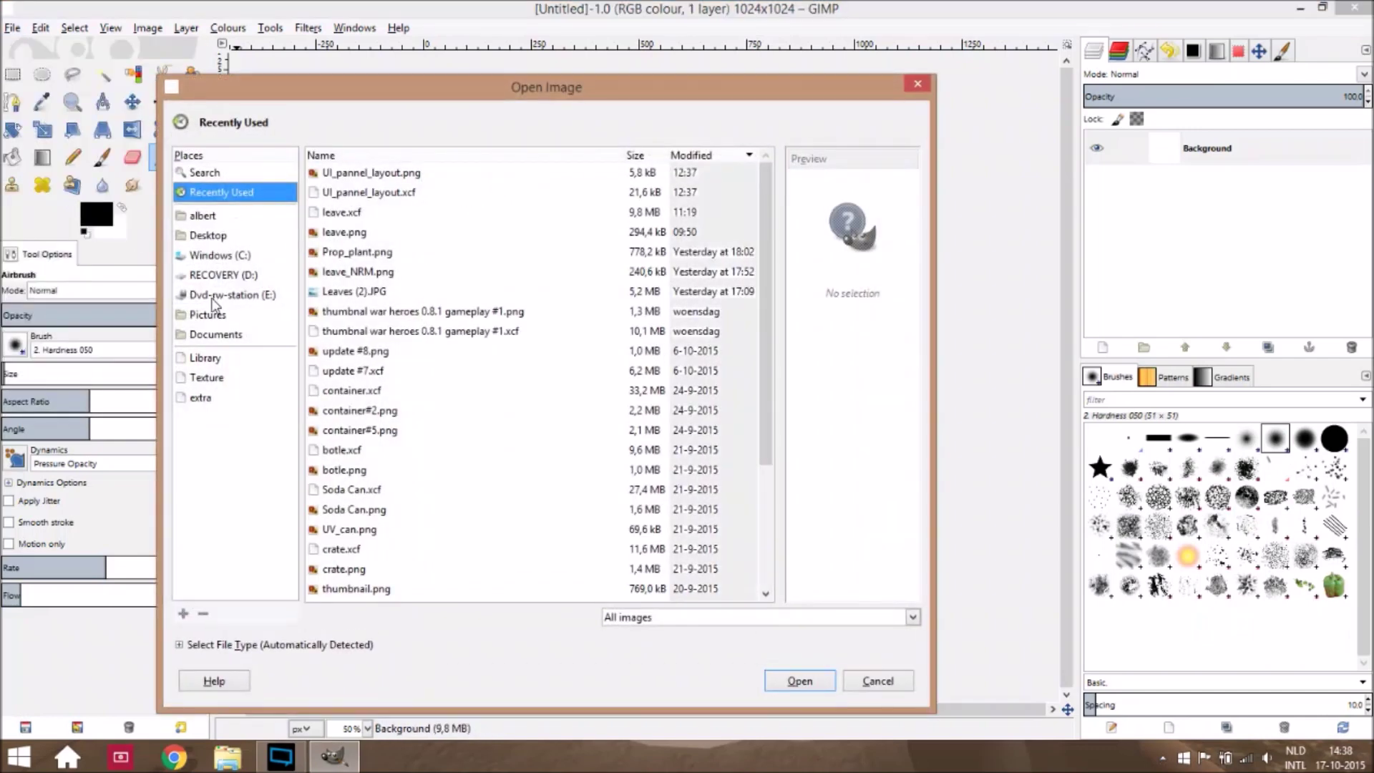
{"action": "left_click", "coordinate": [224, 336]}
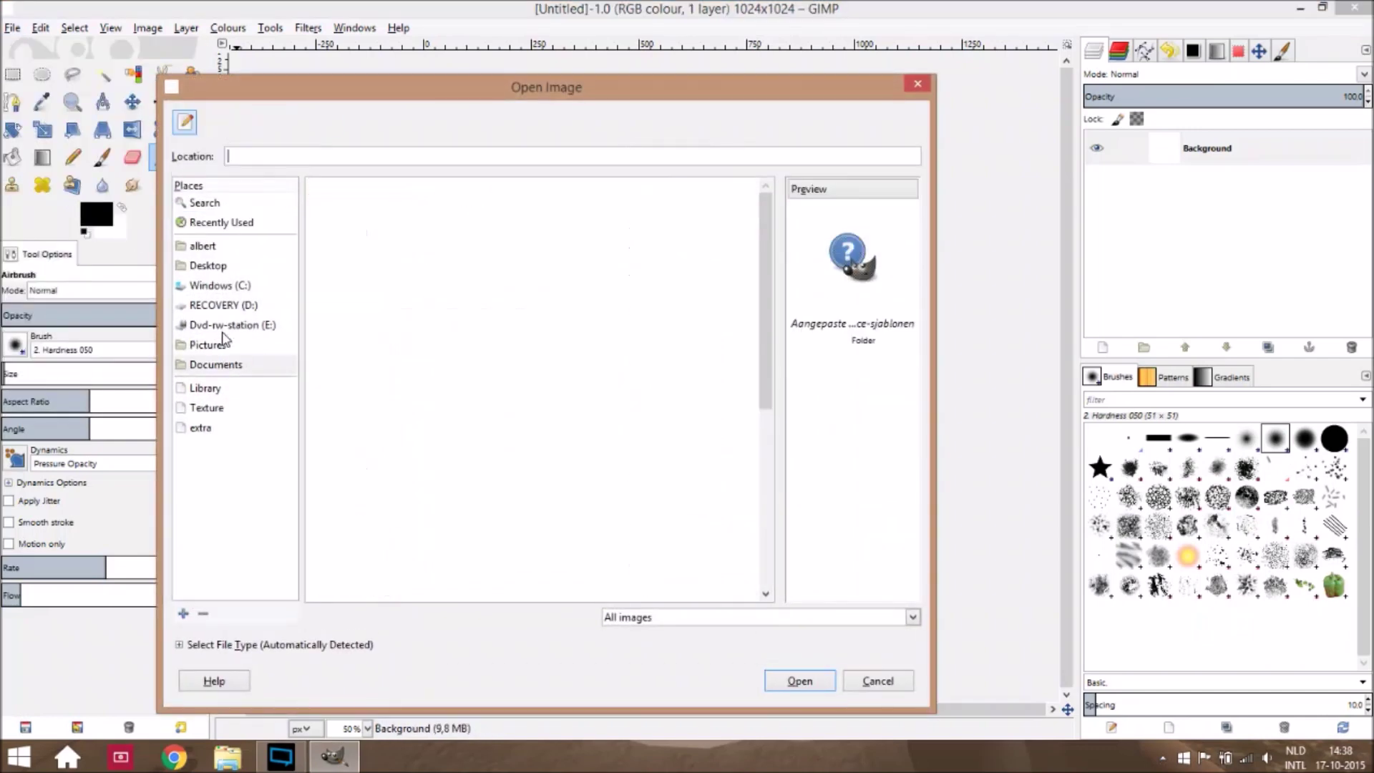
Browse to Unity projects > Tutorial > Resources and select photos DSCF0504 through DSCF0515
{"action": "left_click", "coordinate": [398, 454]}
{"action": "scroll", "coordinate": [397, 451], "scroll_direction": "down", "scroll_amount": 5}
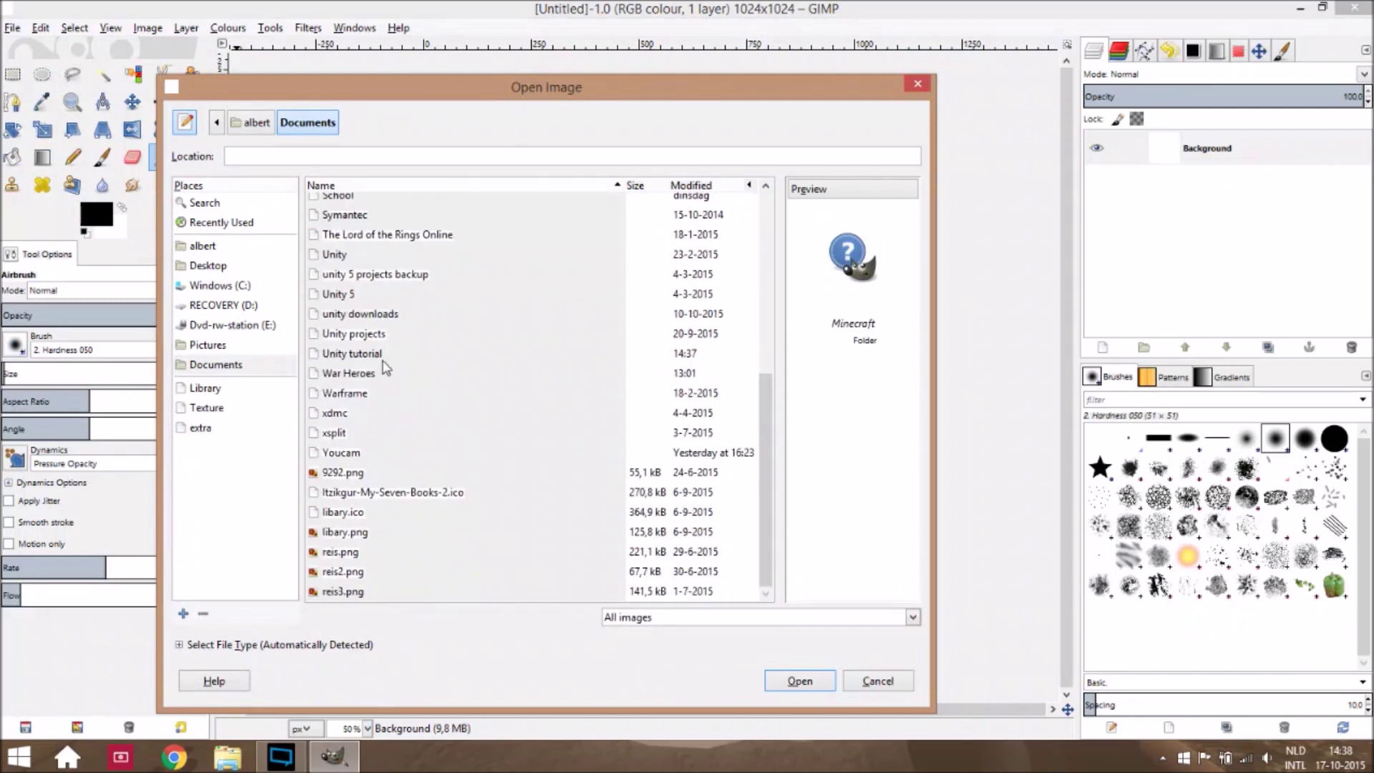
{"action": "double_click", "coordinate": [354, 334]}
{"action": "left_click", "coordinate": [365, 246]}
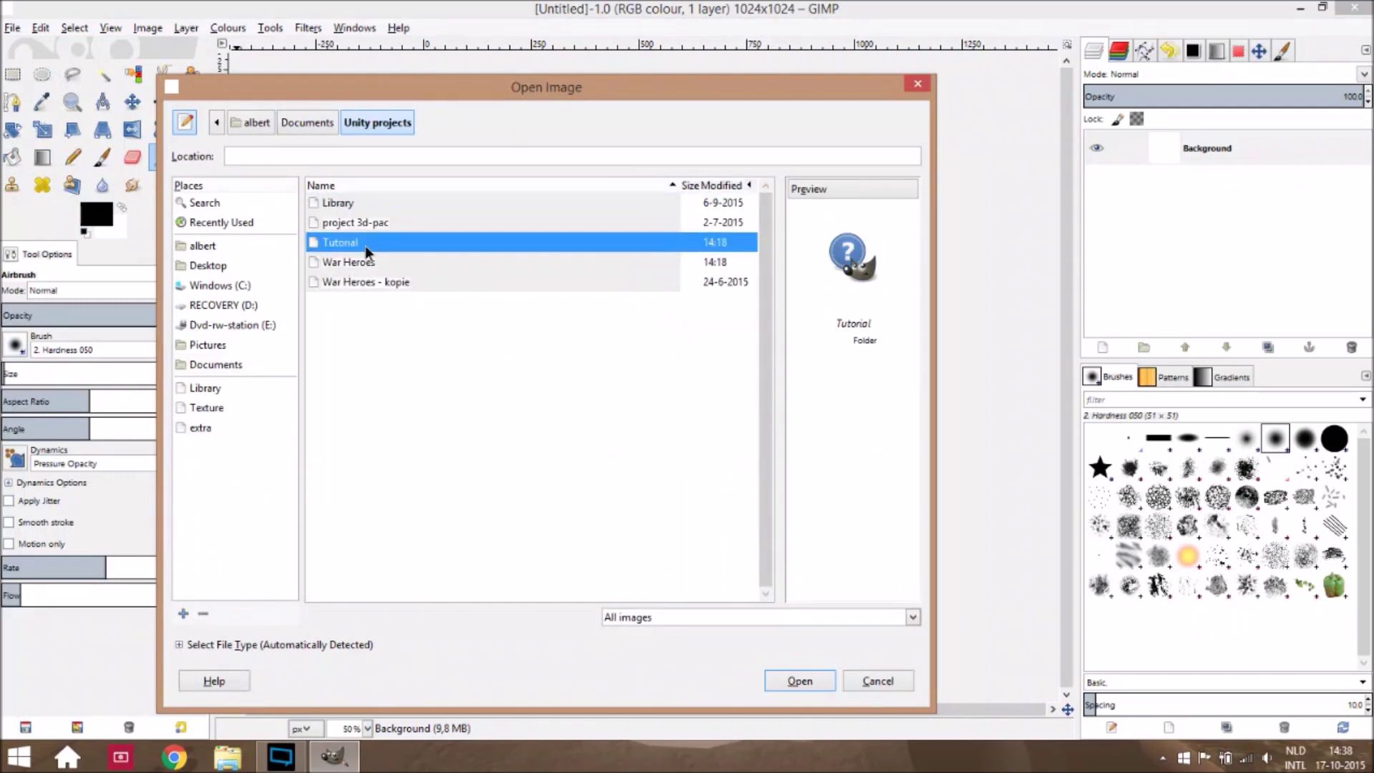
{"action": "double_click", "coordinate": [365, 247]}
{"action": "double_click", "coordinate": [365, 283]}
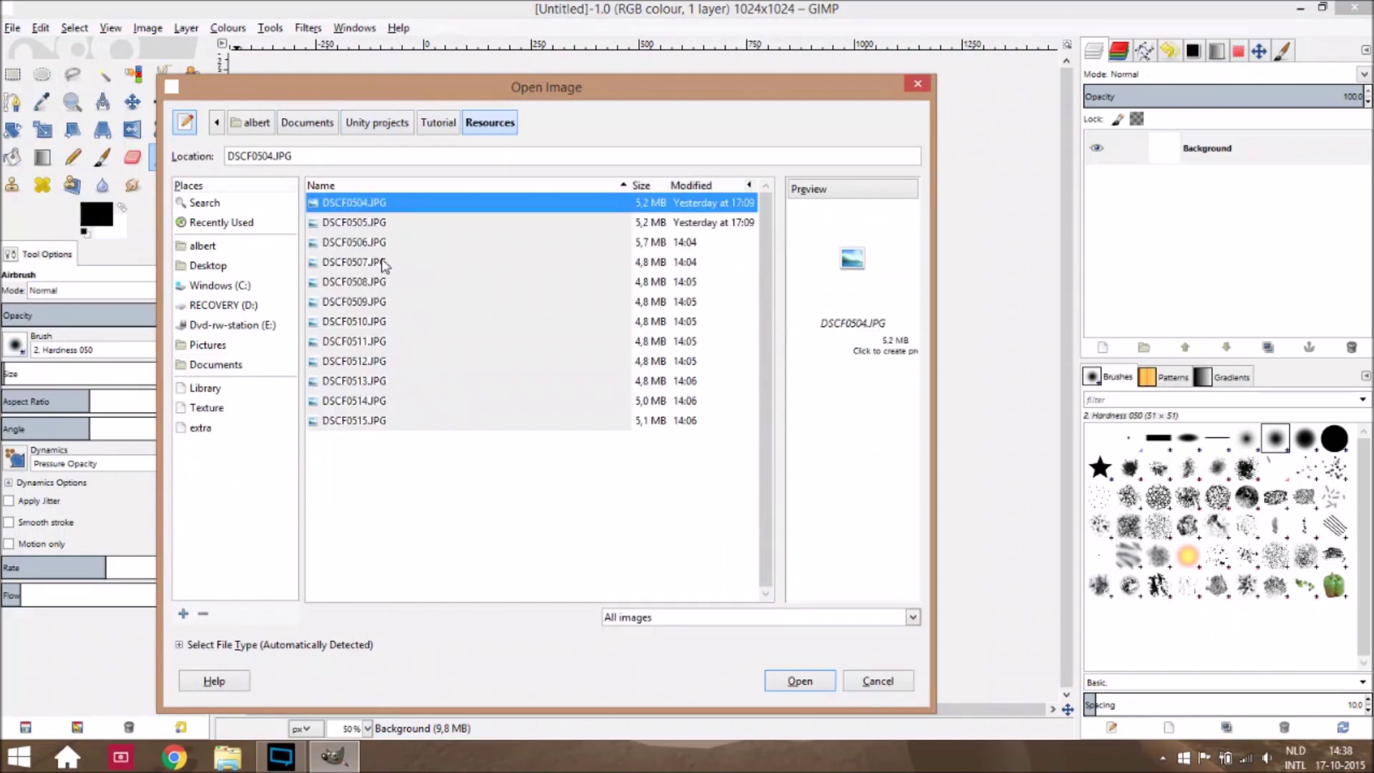
{"action": "left_click", "coordinate": [375, 422], "text": "shift"}
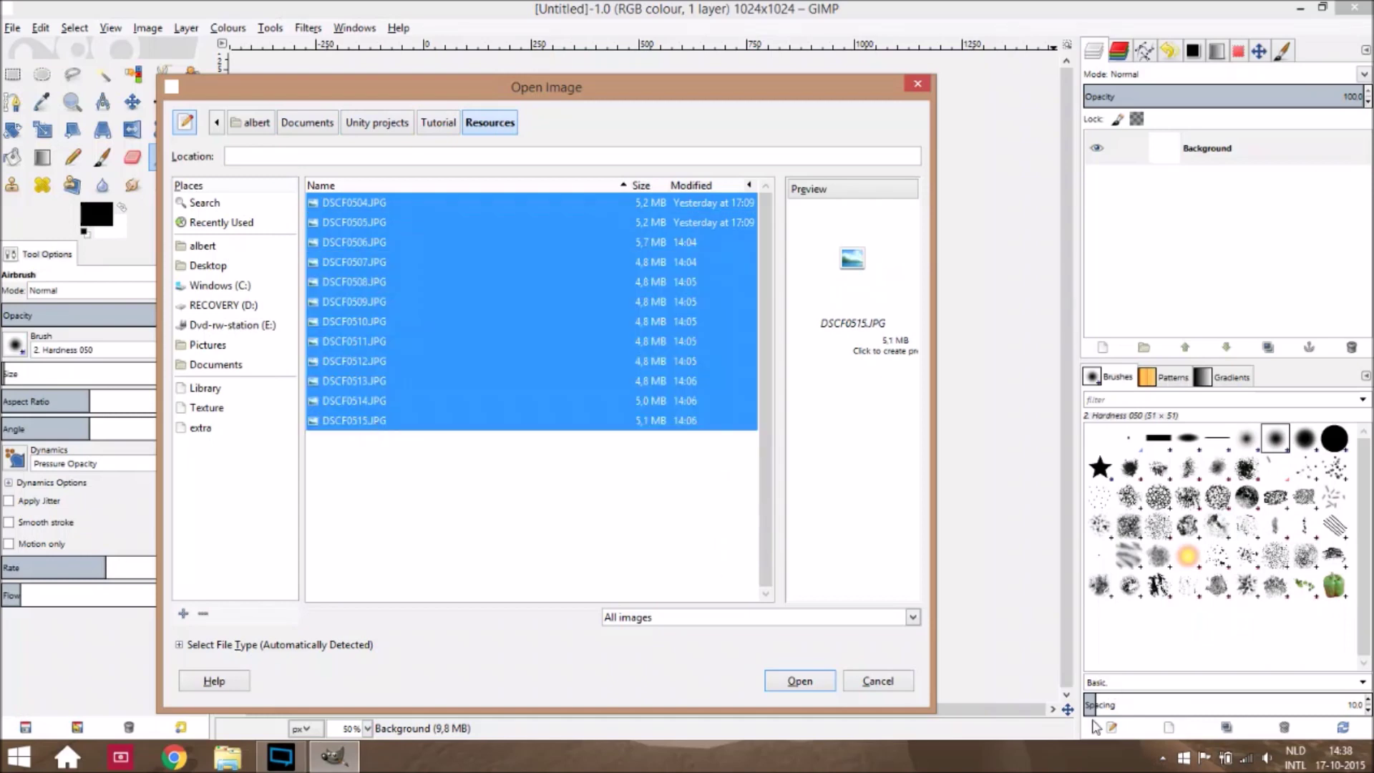
Load the twelve photos as layers, choosing Keep Orientation for each from DSCF0504 to DSCF0515
{"action": "left_click", "coordinate": [778, 681]}
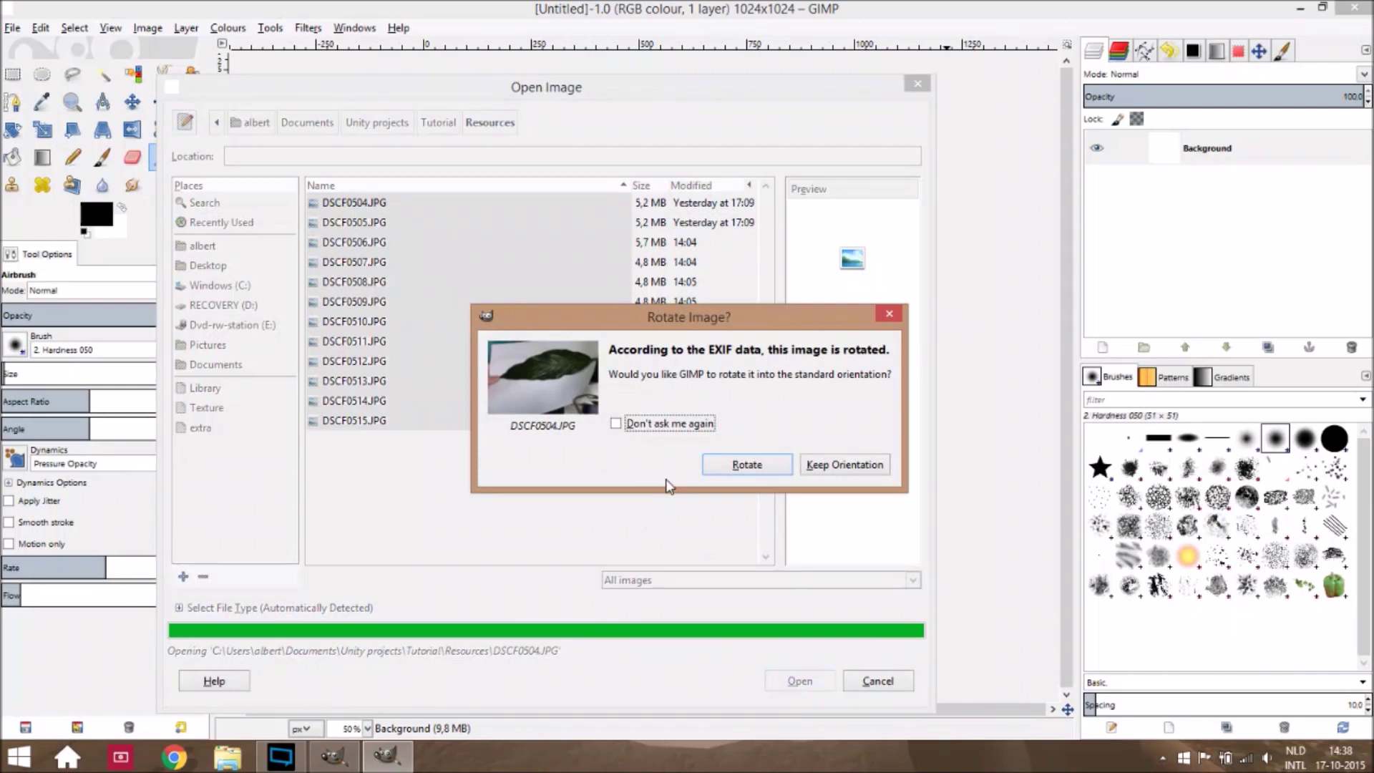
{"action": "left_click", "coordinate": [856, 465]}
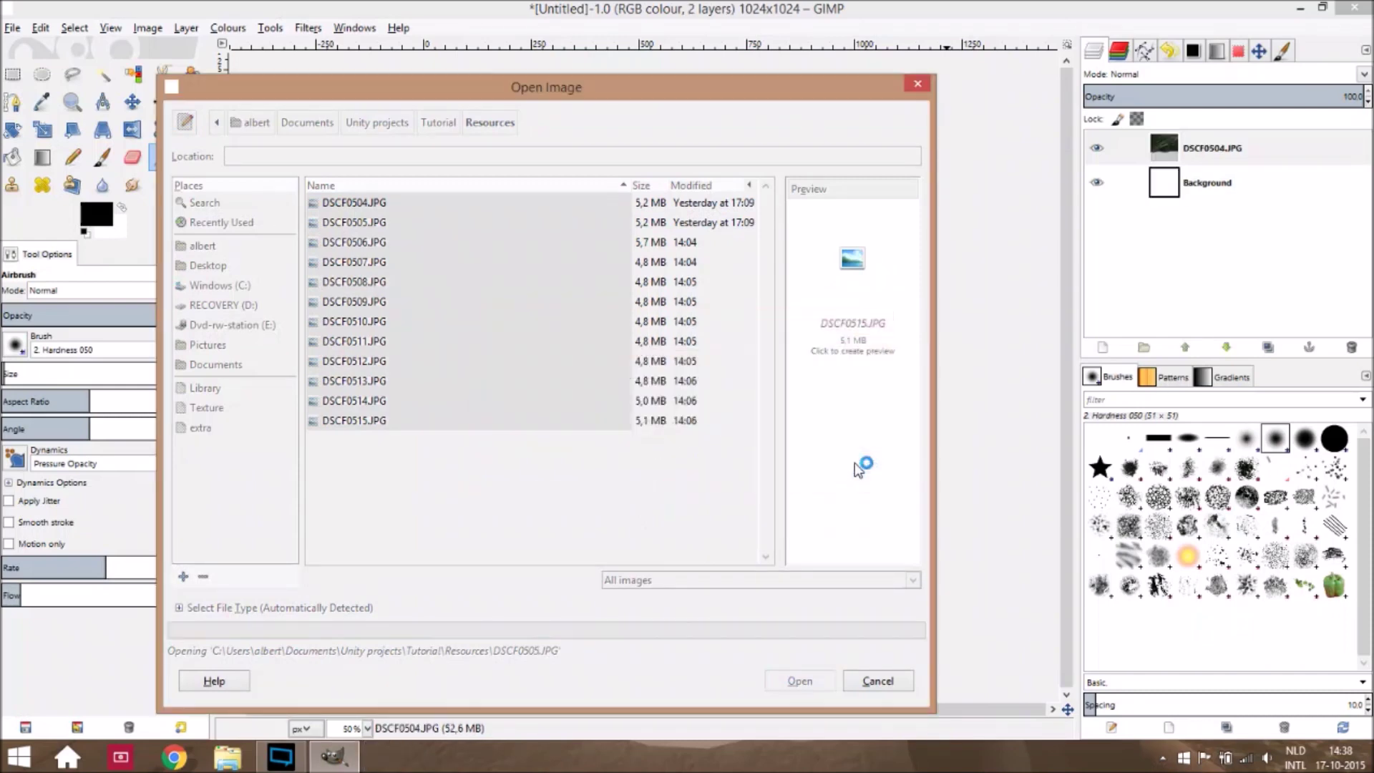
{"action": "left_click", "coordinate": [857, 467]}
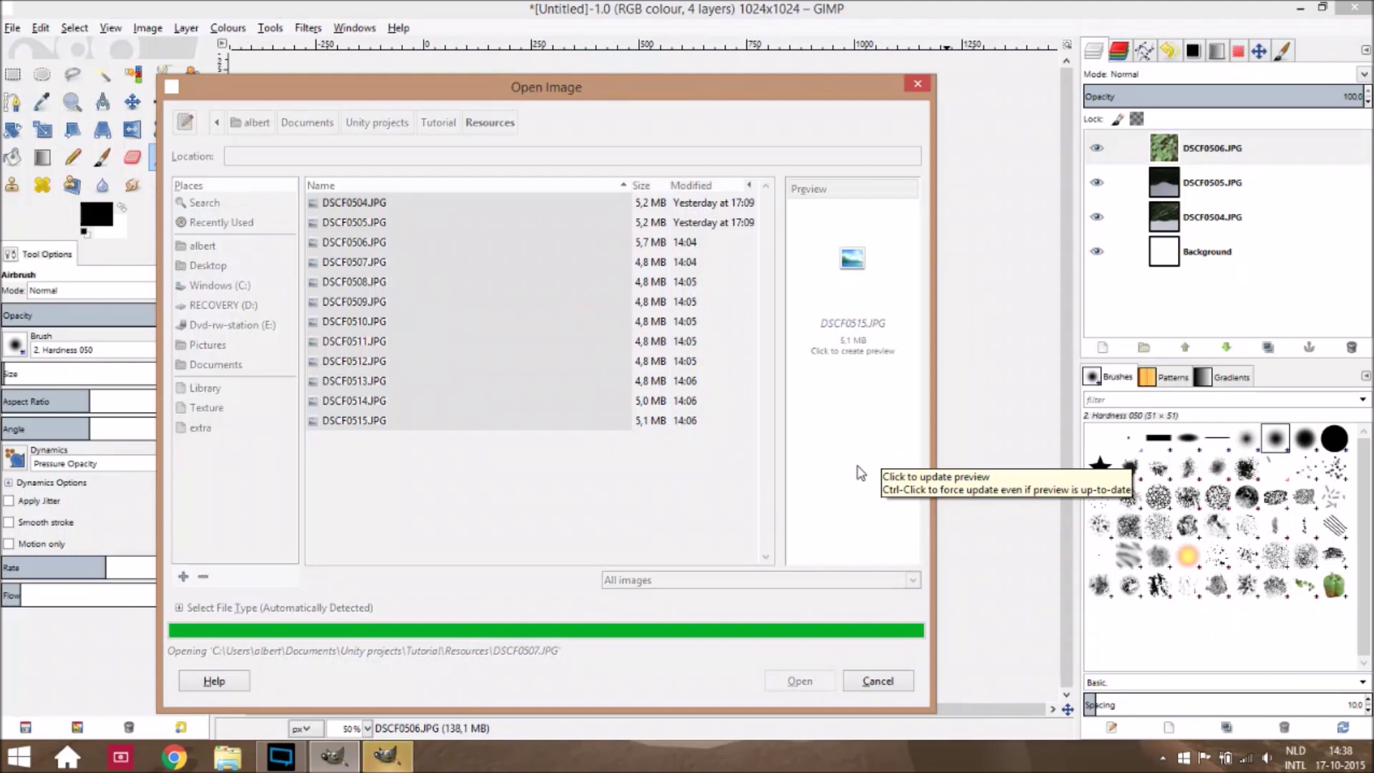
{"action": "left_click", "coordinate": [385, 759]}
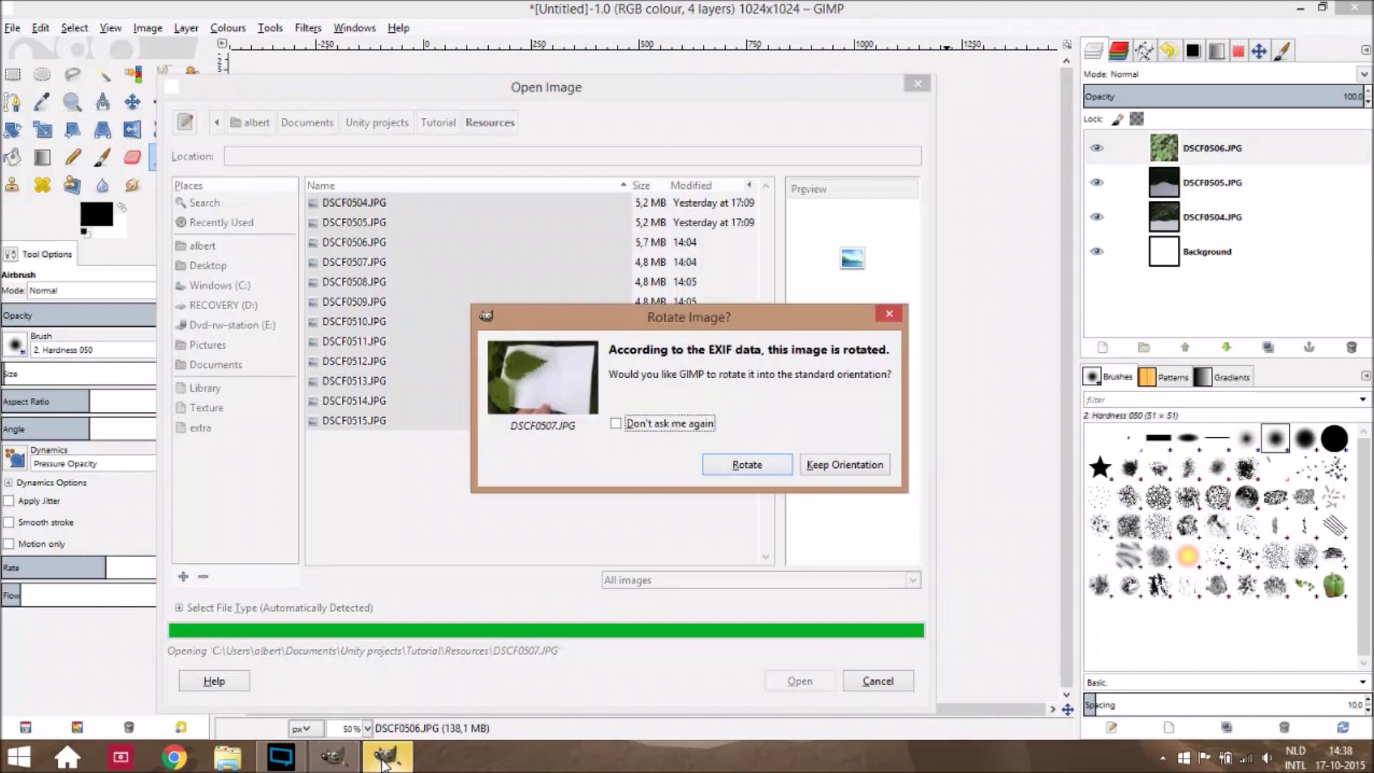
{"action": "left_click", "coordinate": [848, 465]}
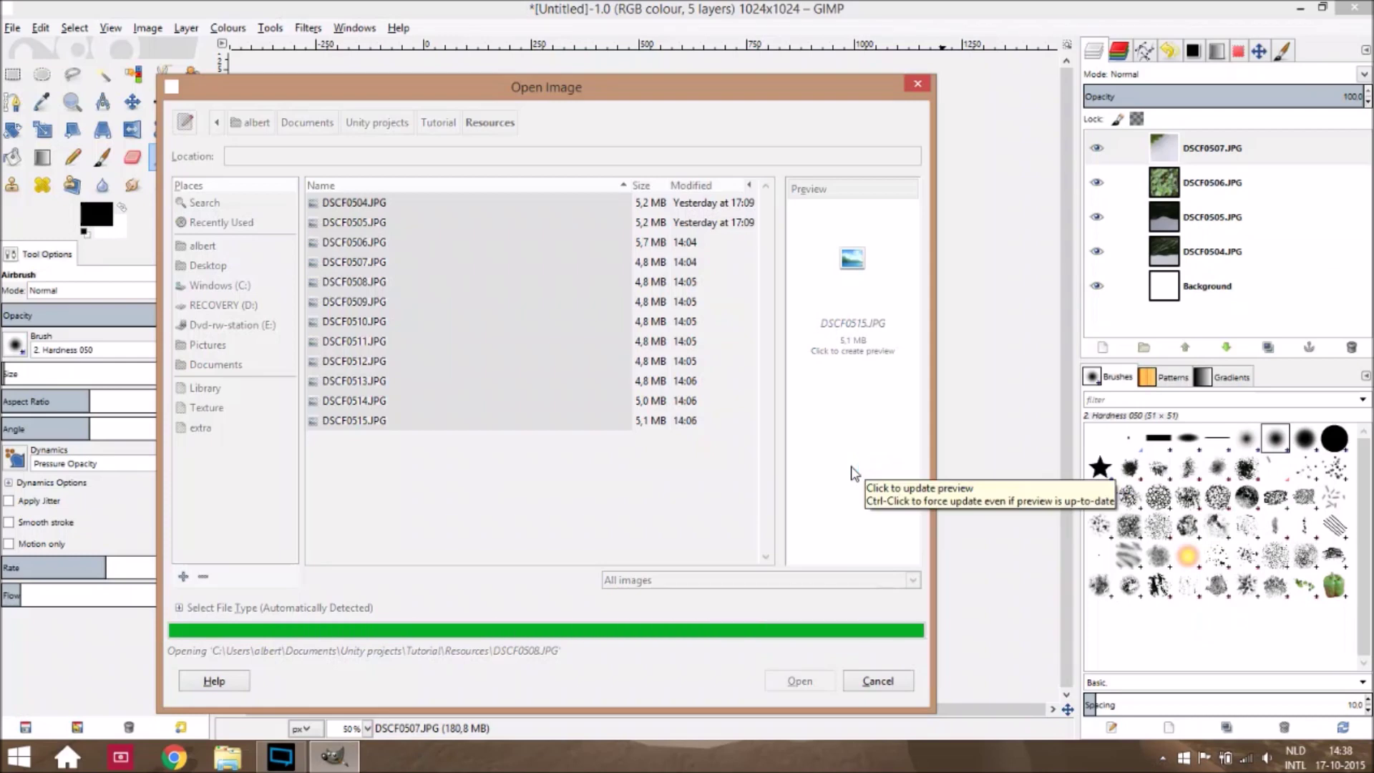
{"action": "left_click", "coordinate": [851, 465]}
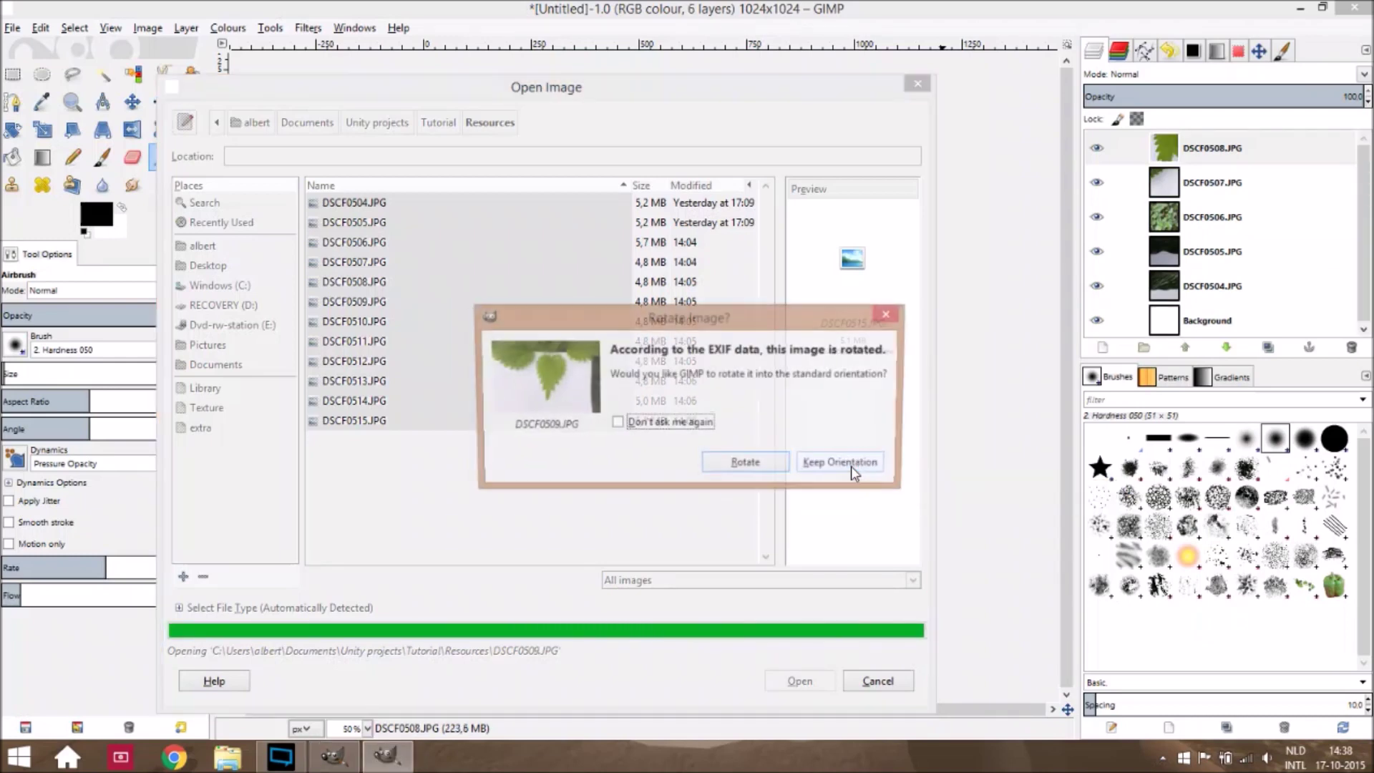
{"action": "left_click", "coordinate": [851, 466]}
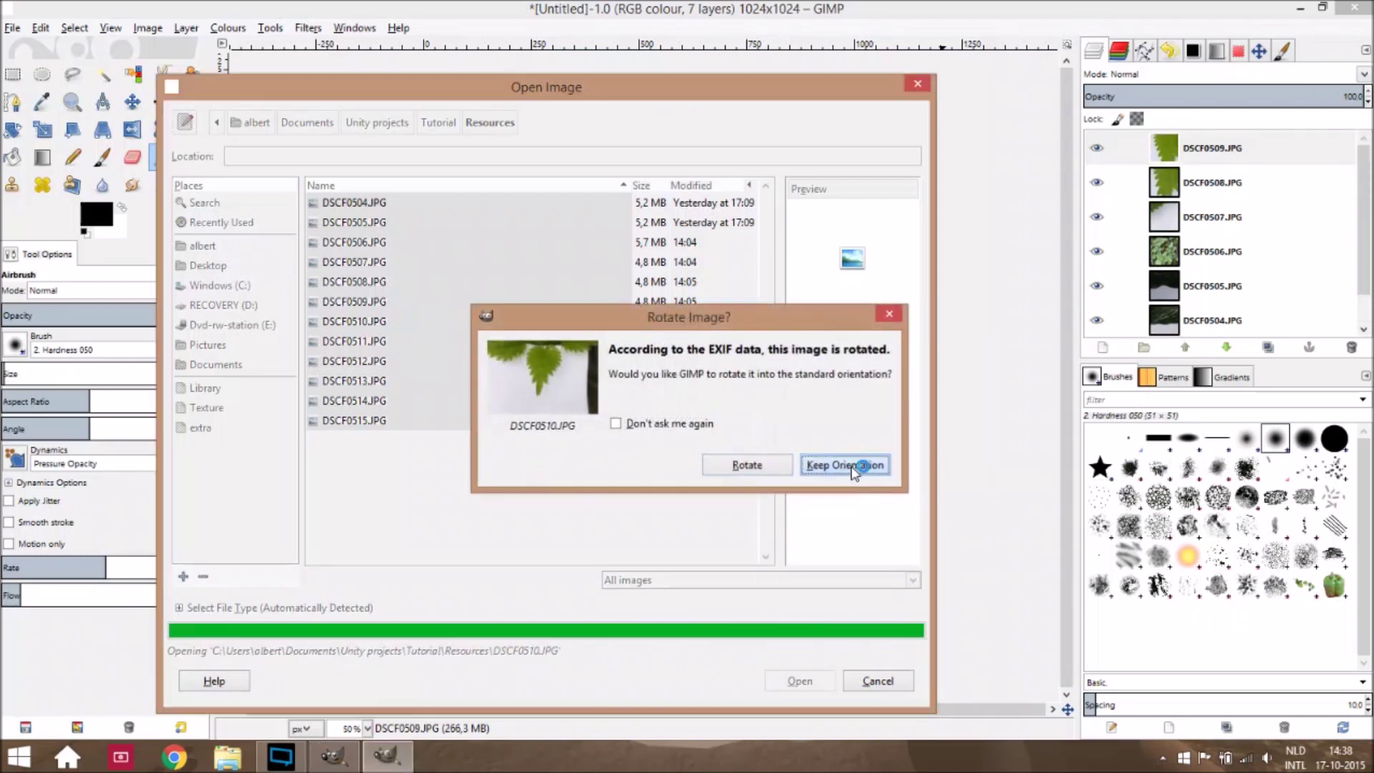
{"action": "left_click", "coordinate": [852, 466]}
{"action": "left_click", "coordinate": [852, 466]}
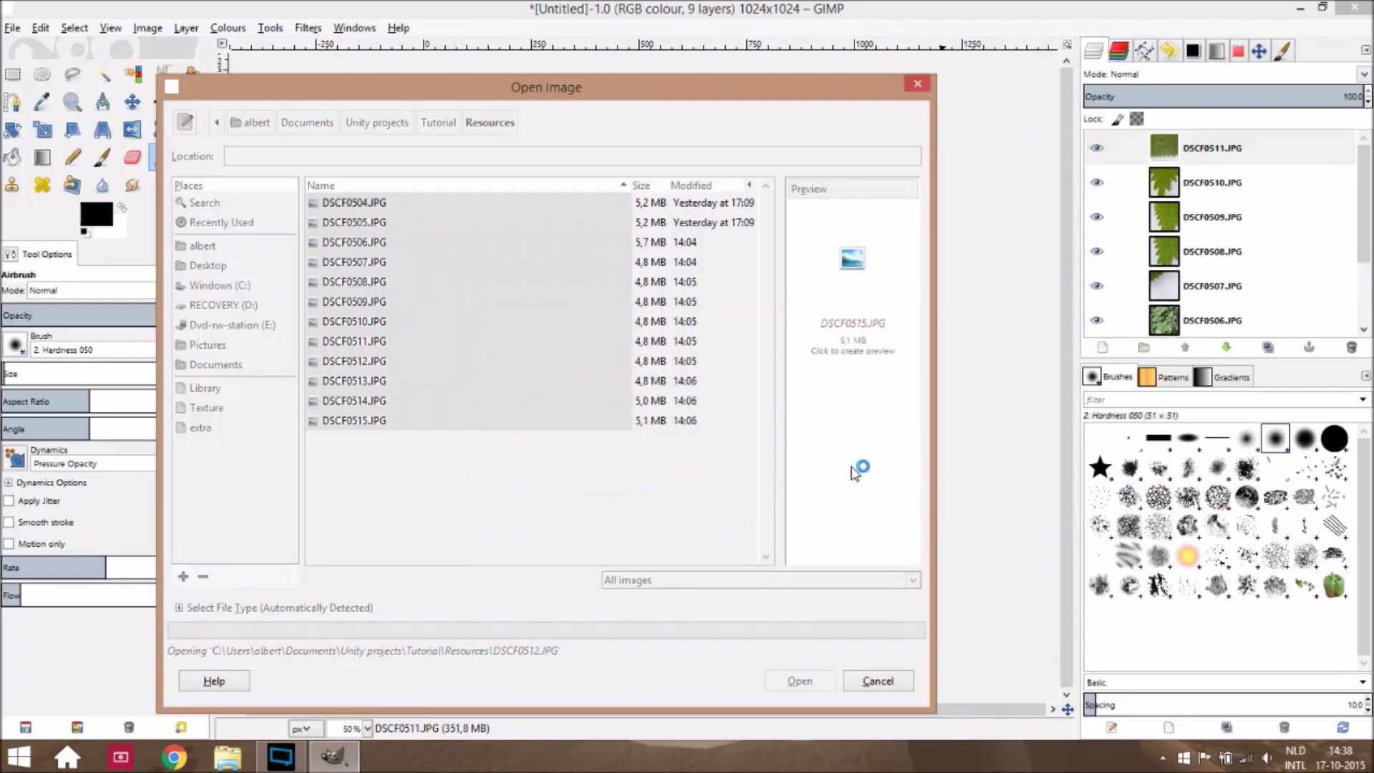
{"action": "left_click", "coordinate": [852, 466]}
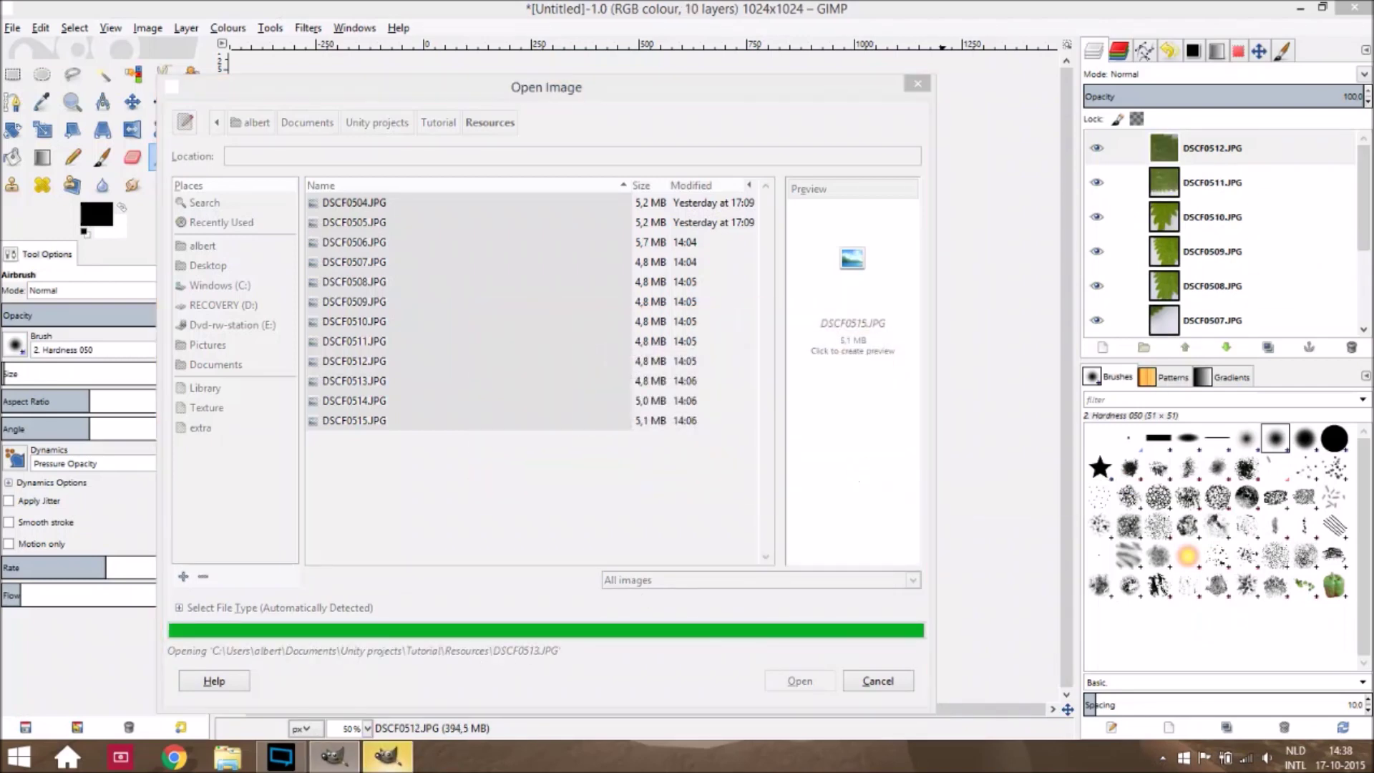
{"action": "left_click", "coordinate": [871, 470]}
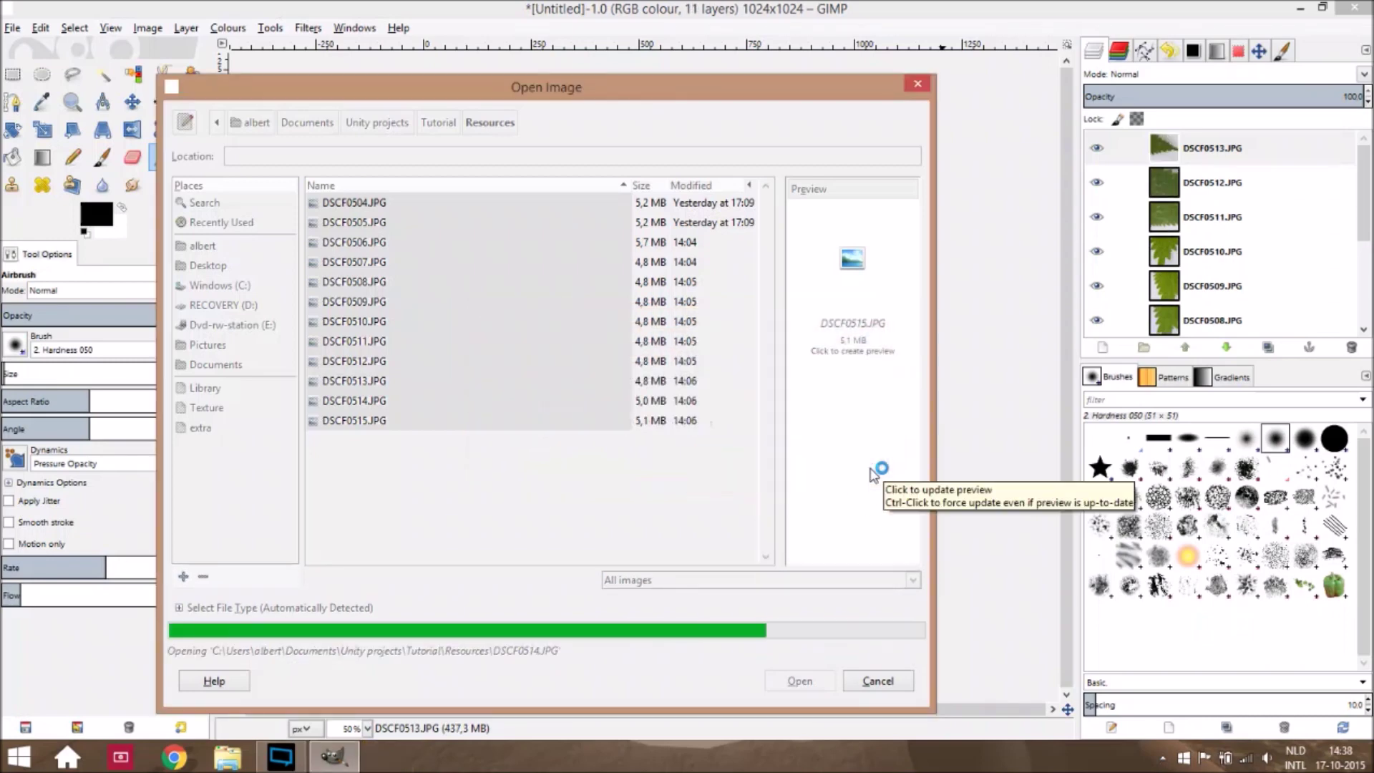
{"action": "left_click", "coordinate": [871, 470]}
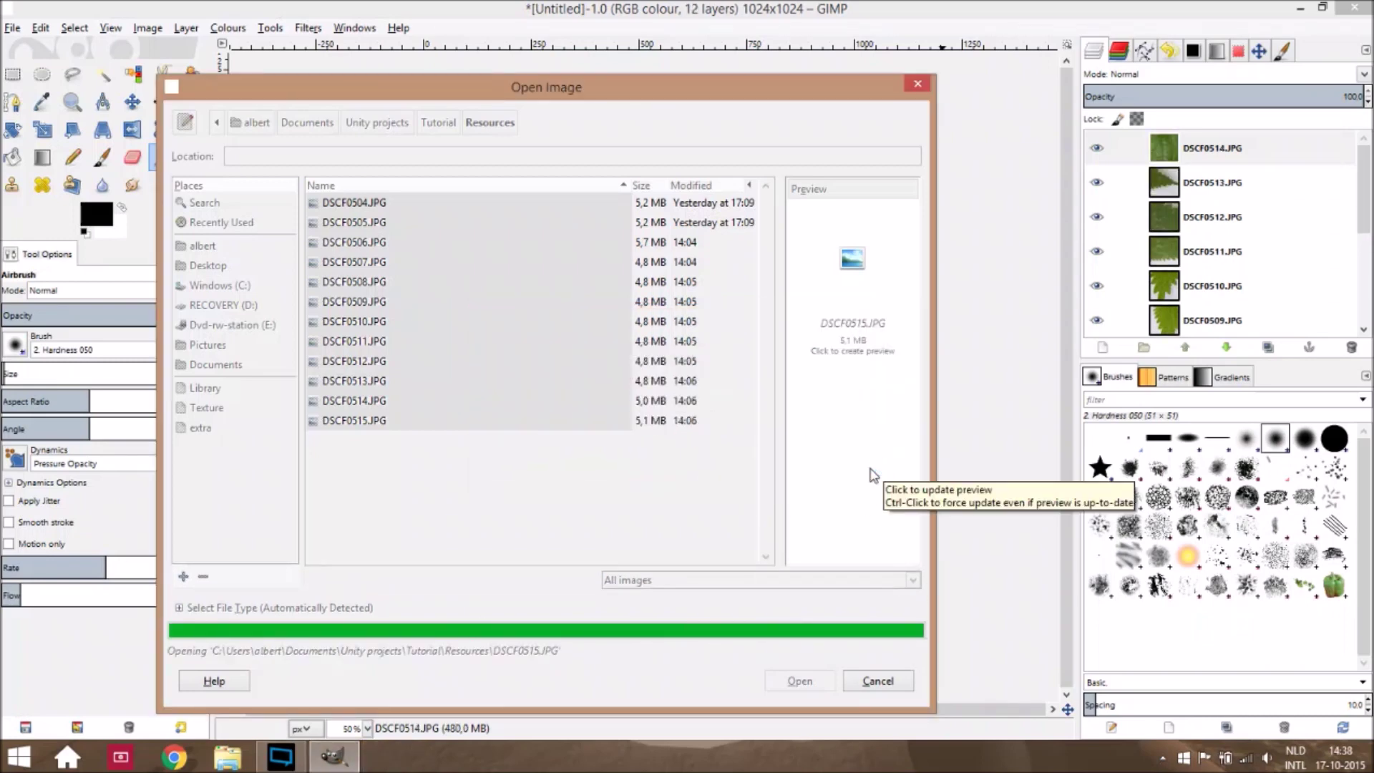
{"action": "left_click", "coordinate": [871, 470]}
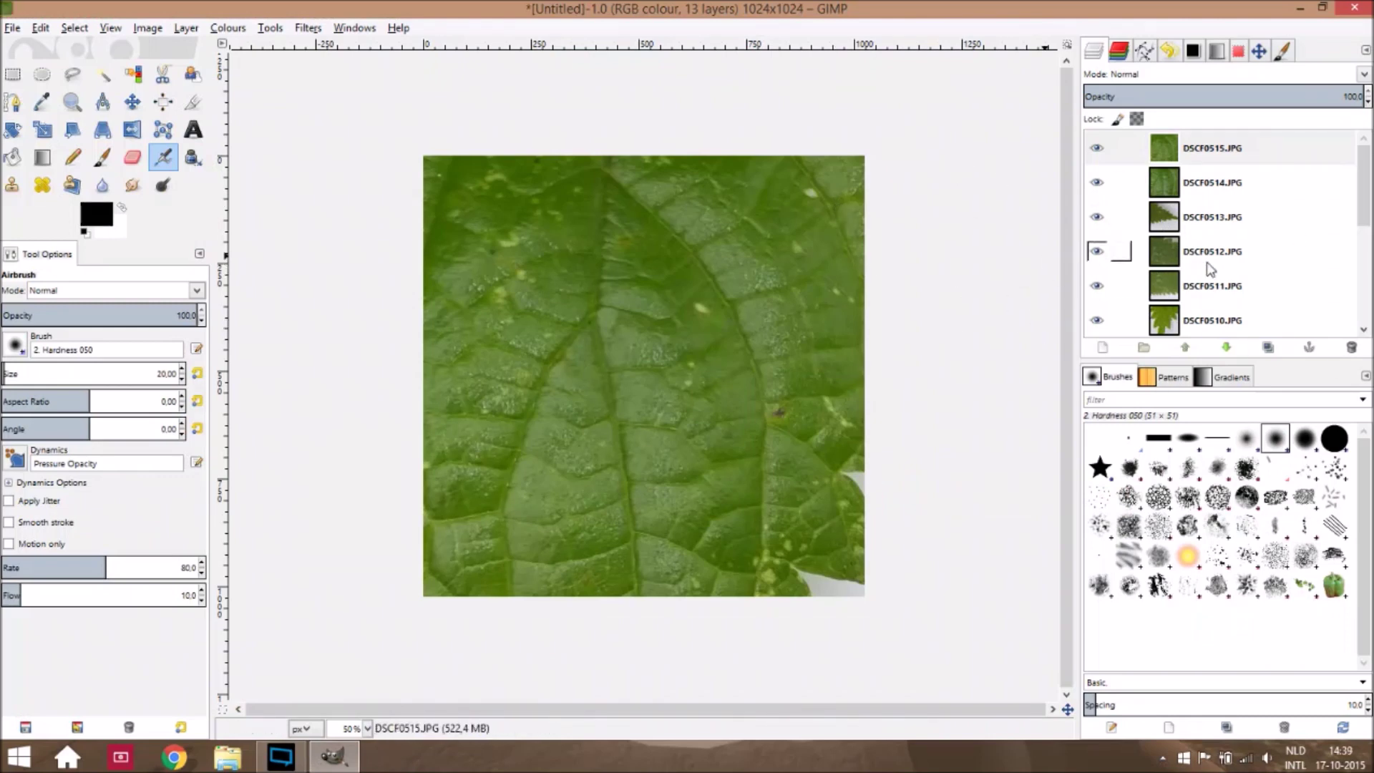
Delete the unwanted DSCF0506 photo layer
{"action": "scroll", "coordinate": [1209, 269], "scroll_direction": "down", "scroll_amount": 5}
{"action": "right_click", "coordinate": [1189, 217]}
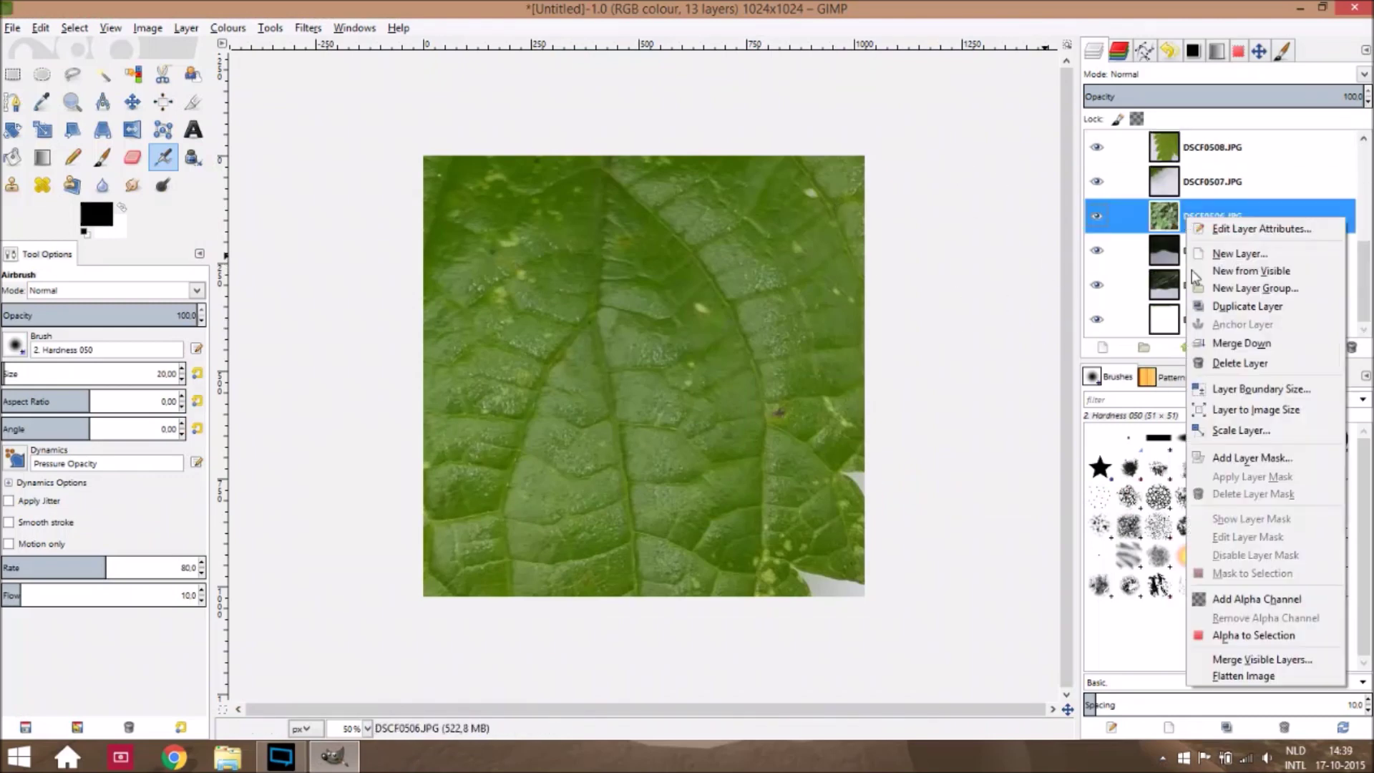
{"action": "left_click", "coordinate": [1240, 363]}
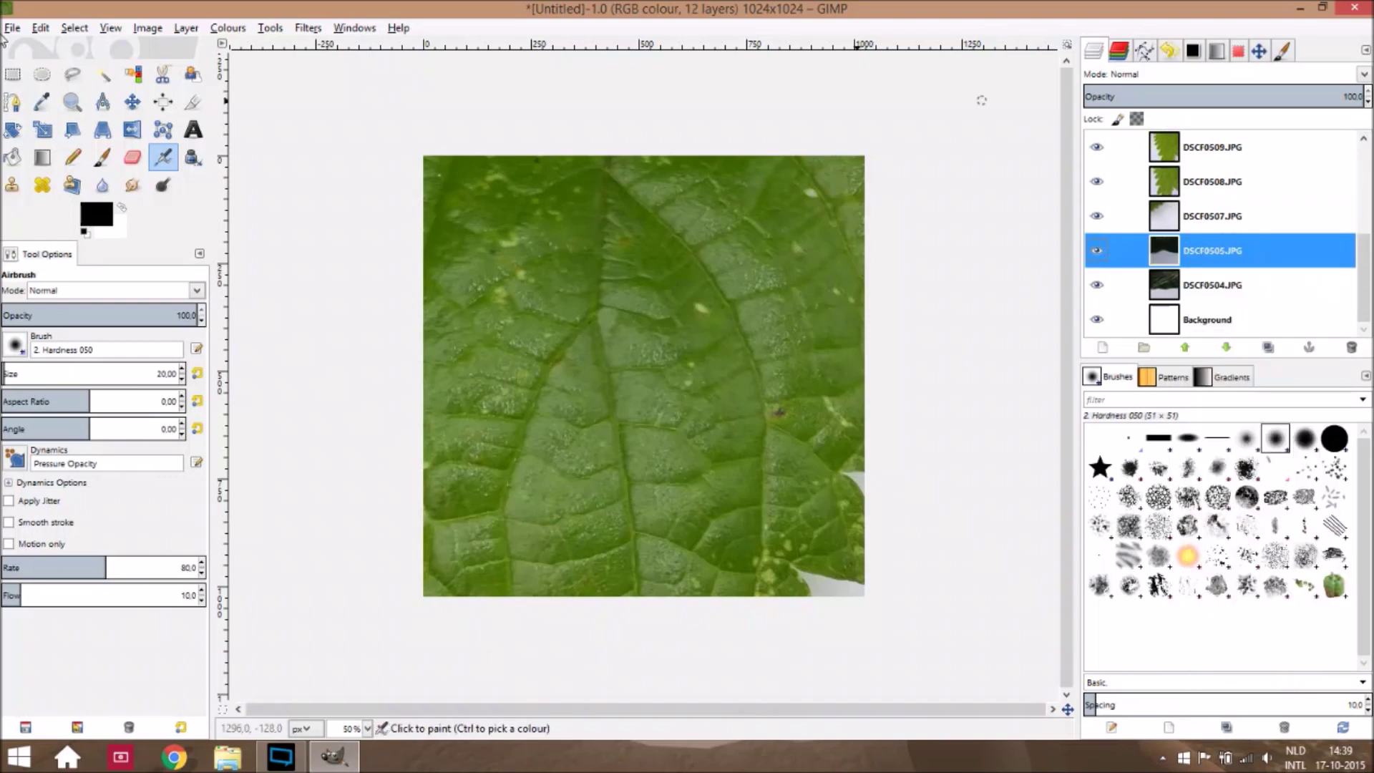
Create a second 1024×1024 image and delete its Background layer to leave it transparent
{"action": "left_click", "coordinate": [14, 28]}
{"action": "left_click", "coordinate": [18, 53]}
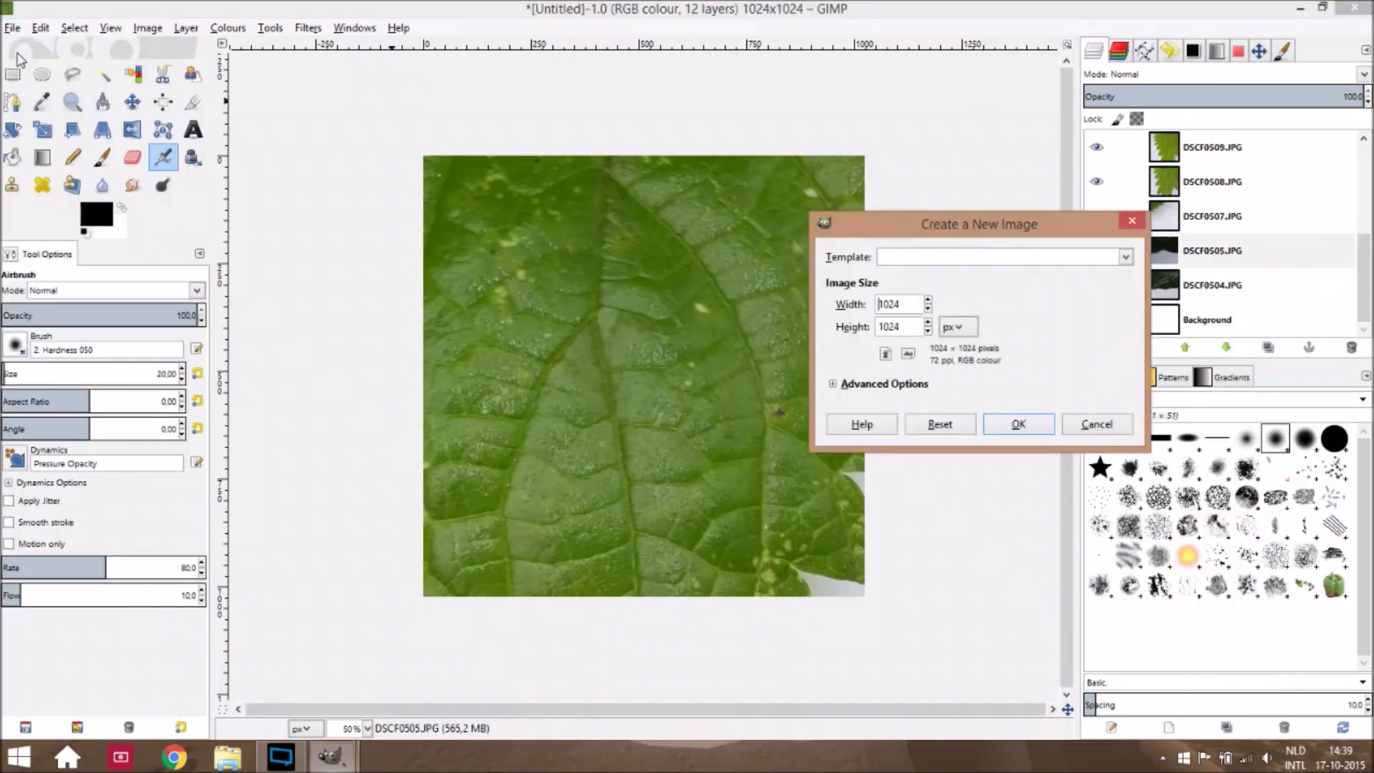
{"action": "key", "text": "Return"}
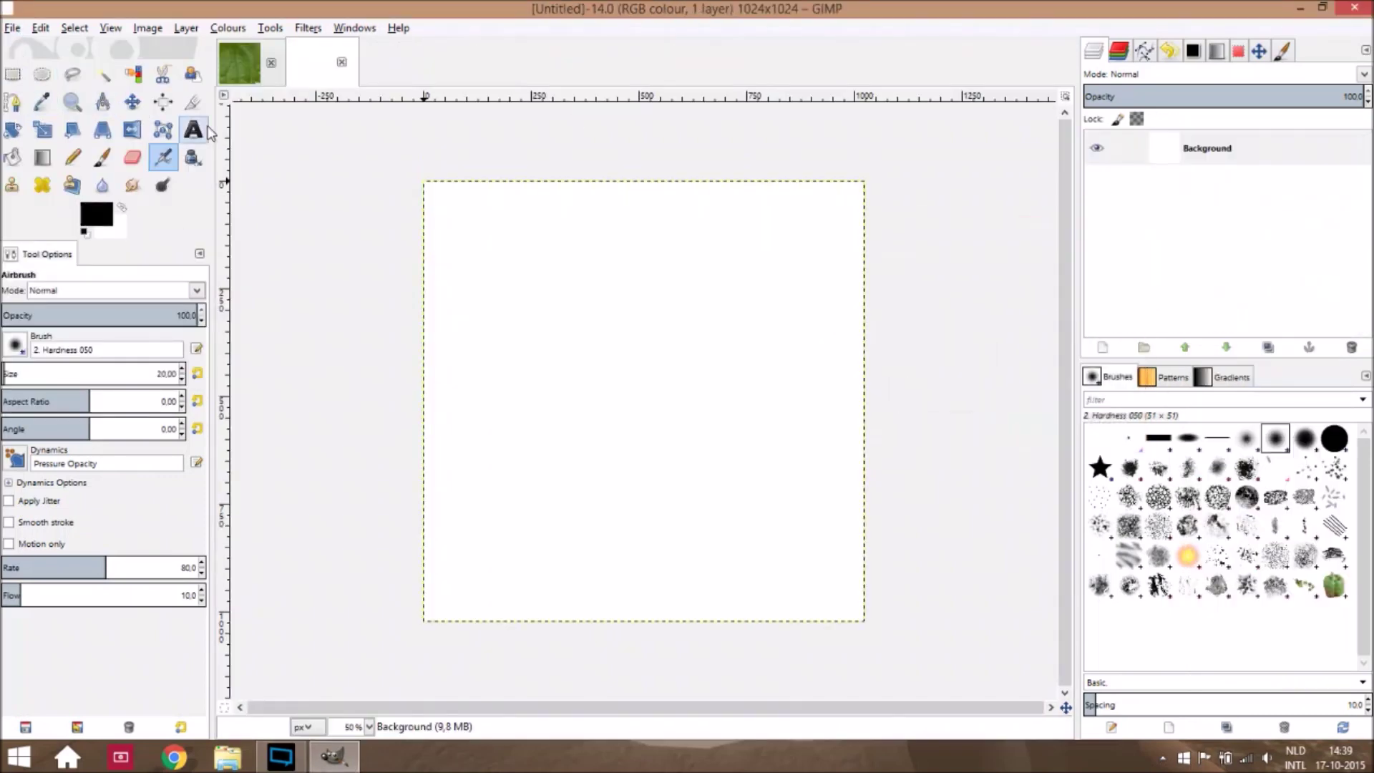
{"action": "right_click", "coordinate": [1232, 163]}
{"action": "left_click", "coordinate": [1138, 301]}
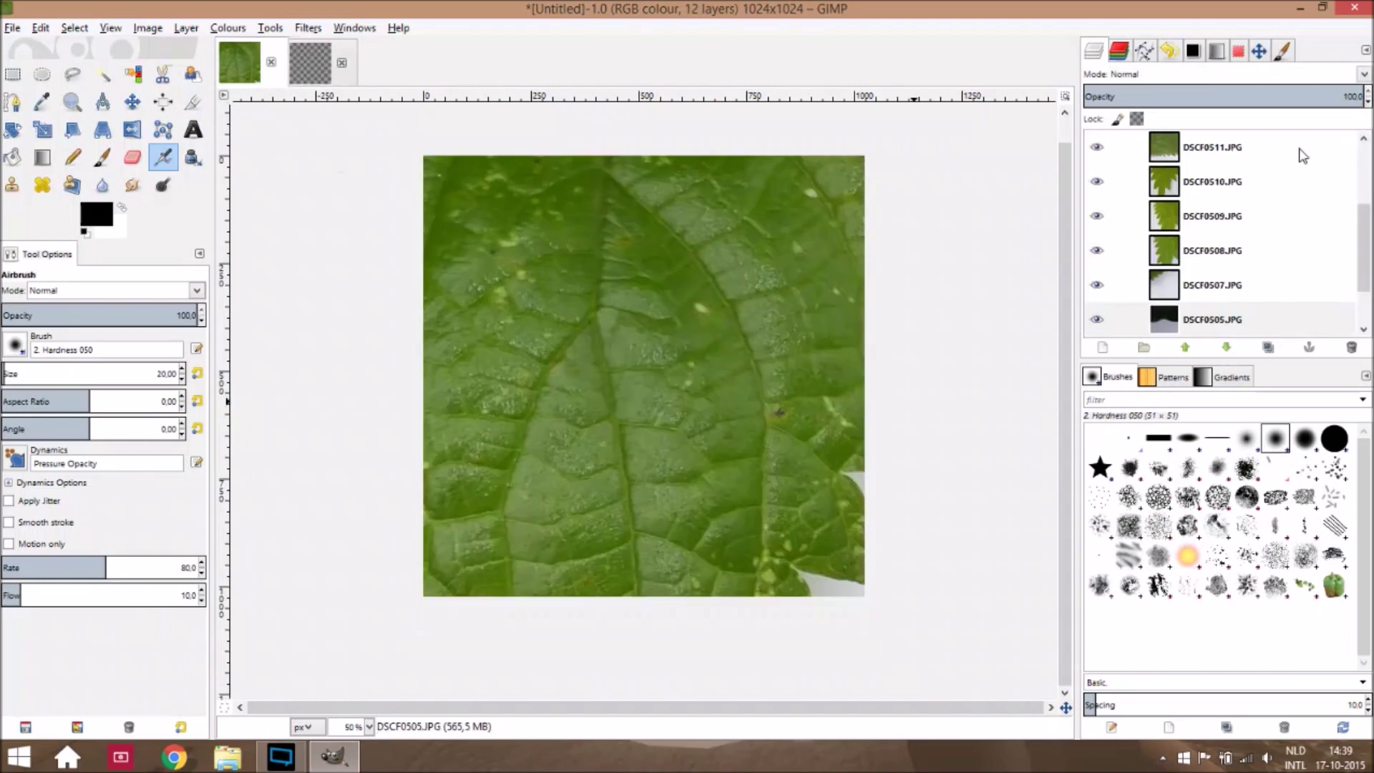
Hide layers DSCF0514, DSCF0513, DSCF0512, DSCF0511, DSCF0510 and DSCF0509
{"action": "scroll", "coordinate": [1296, 163], "scroll_direction": "down", "scroll_amount": 2}
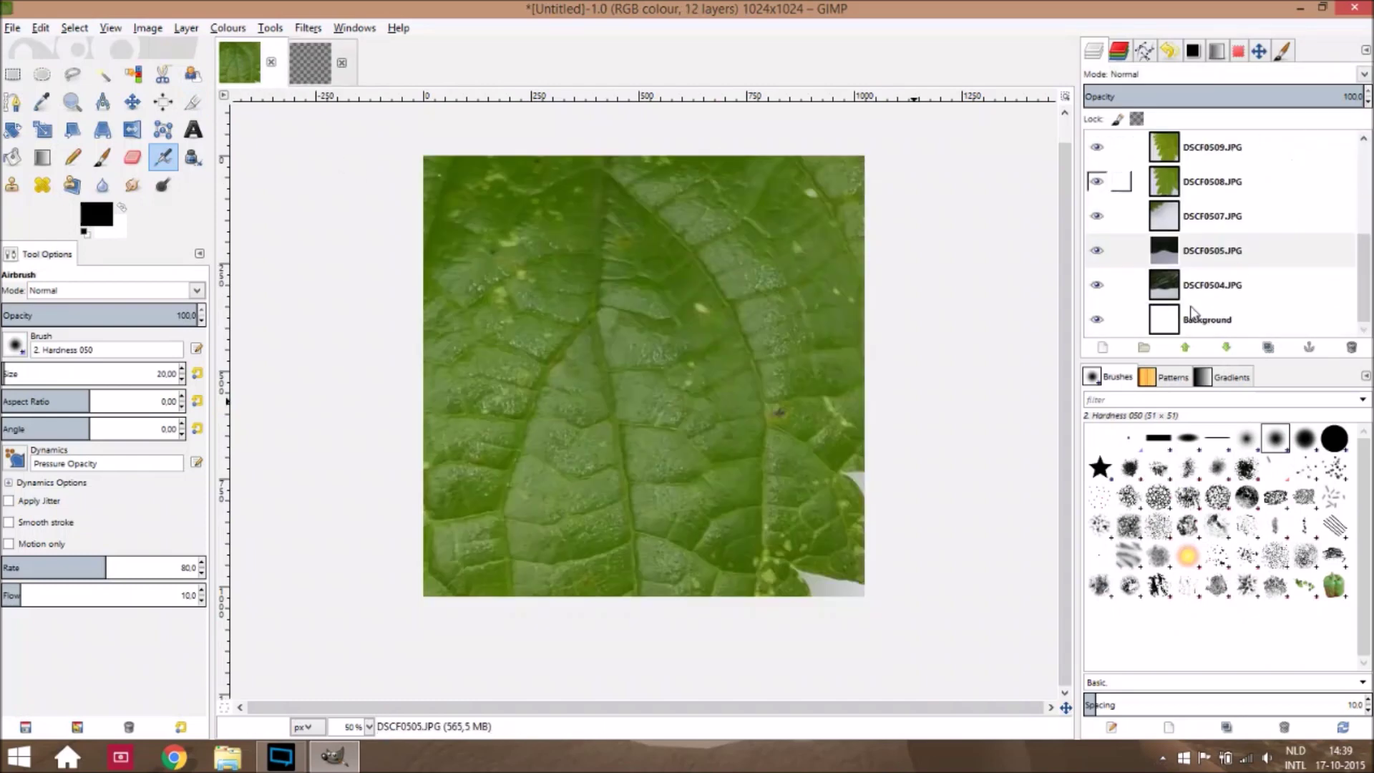
{"action": "left_click", "coordinate": [1222, 286]}
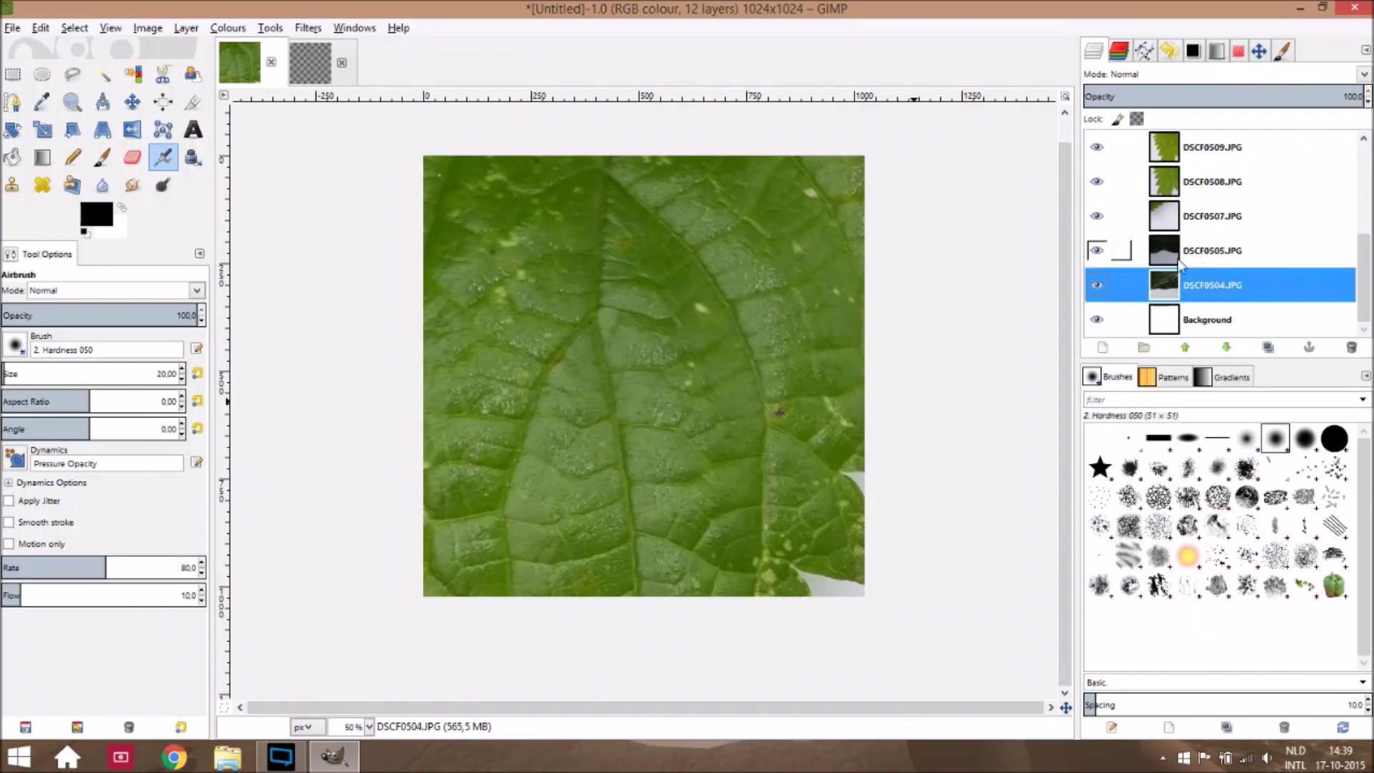
{"action": "scroll", "coordinate": [1067, 229], "scroll_direction": "up", "scroll_amount": 1}
{"action": "scroll", "coordinate": [1092, 158], "scroll_direction": "up", "scroll_amount": 5}
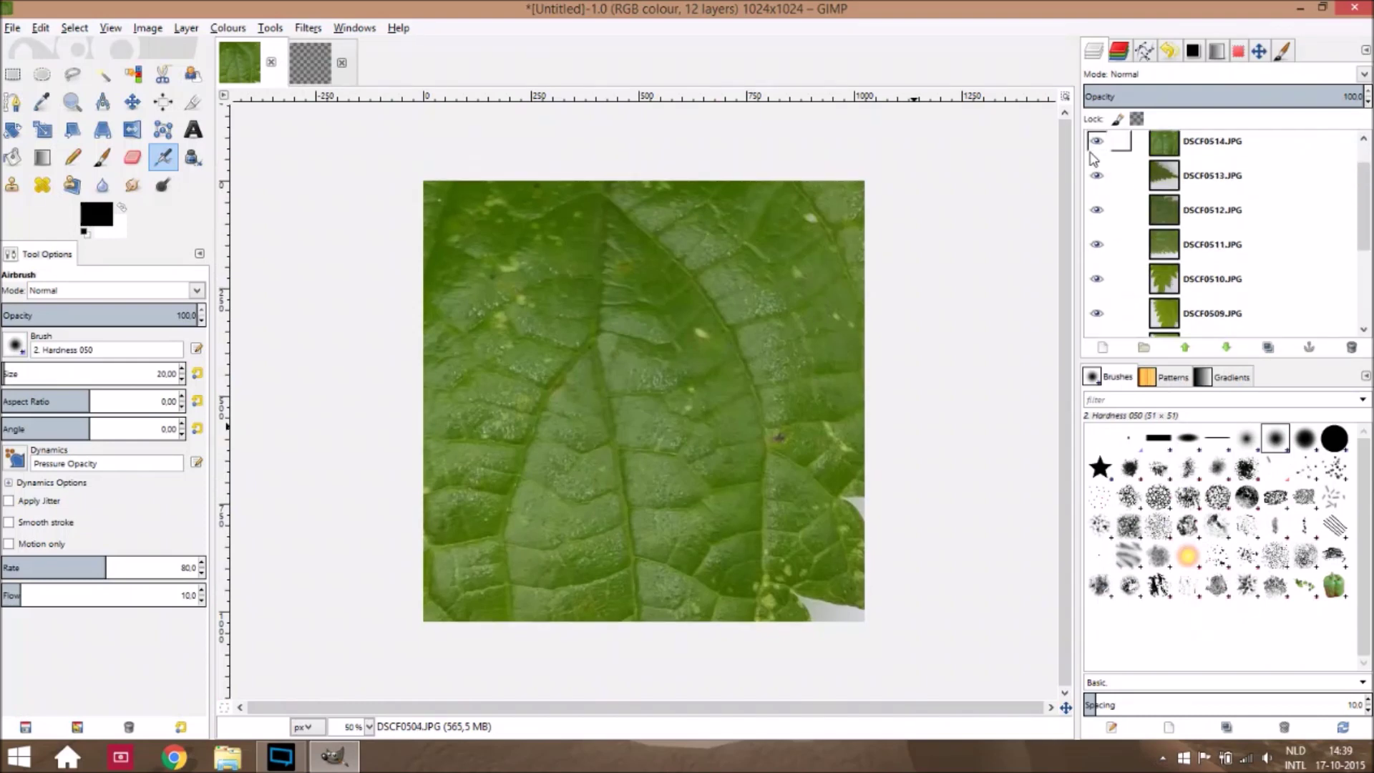
{"action": "left_click", "coordinate": [1096, 141]}
{"action": "left_click", "coordinate": [1096, 176]}
{"action": "left_click", "coordinate": [1096, 209]}
{"action": "scroll", "coordinate": [1096, 272], "scroll_direction": "down", "scroll_amount": 1}
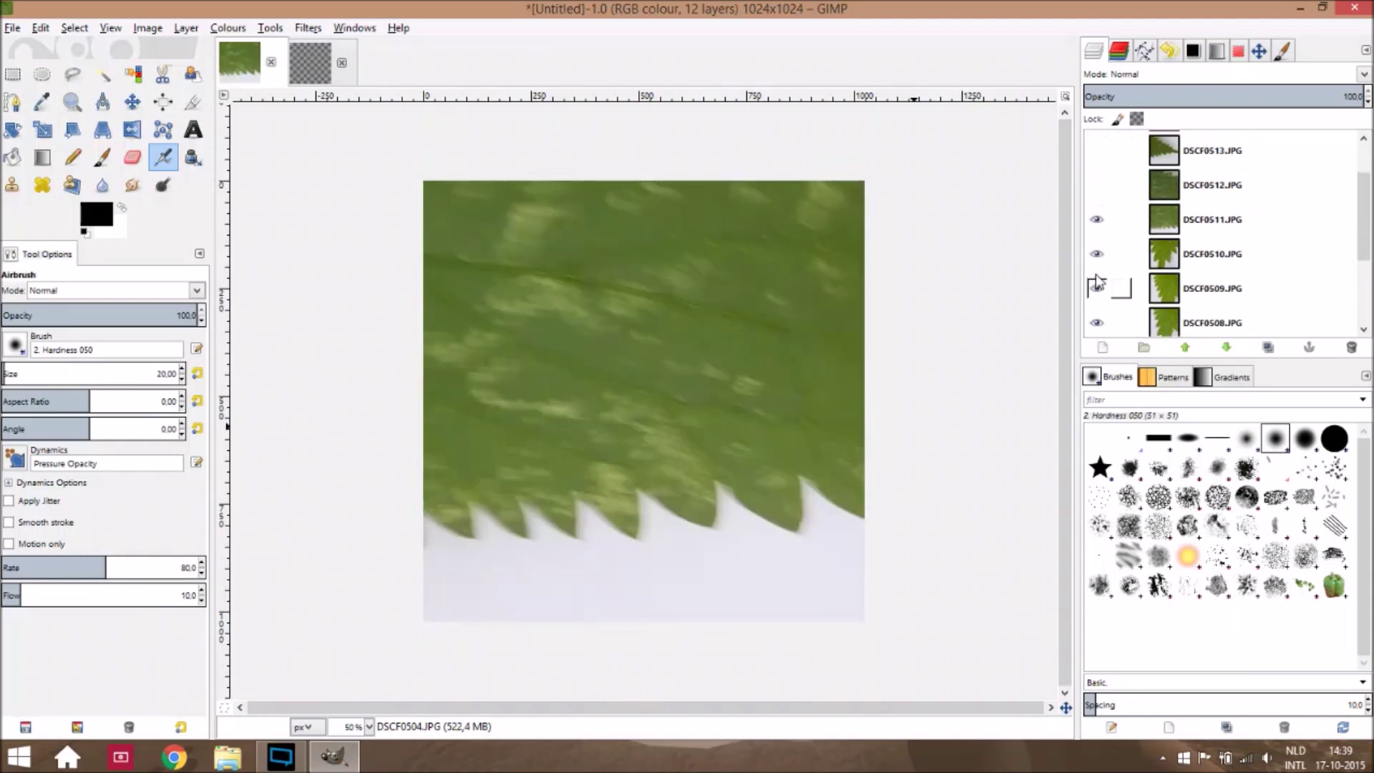
{"action": "left_click", "coordinate": [1097, 219]}
{"action": "left_click", "coordinate": [1096, 253]}
{"action": "left_click", "coordinate": [1096, 288]}
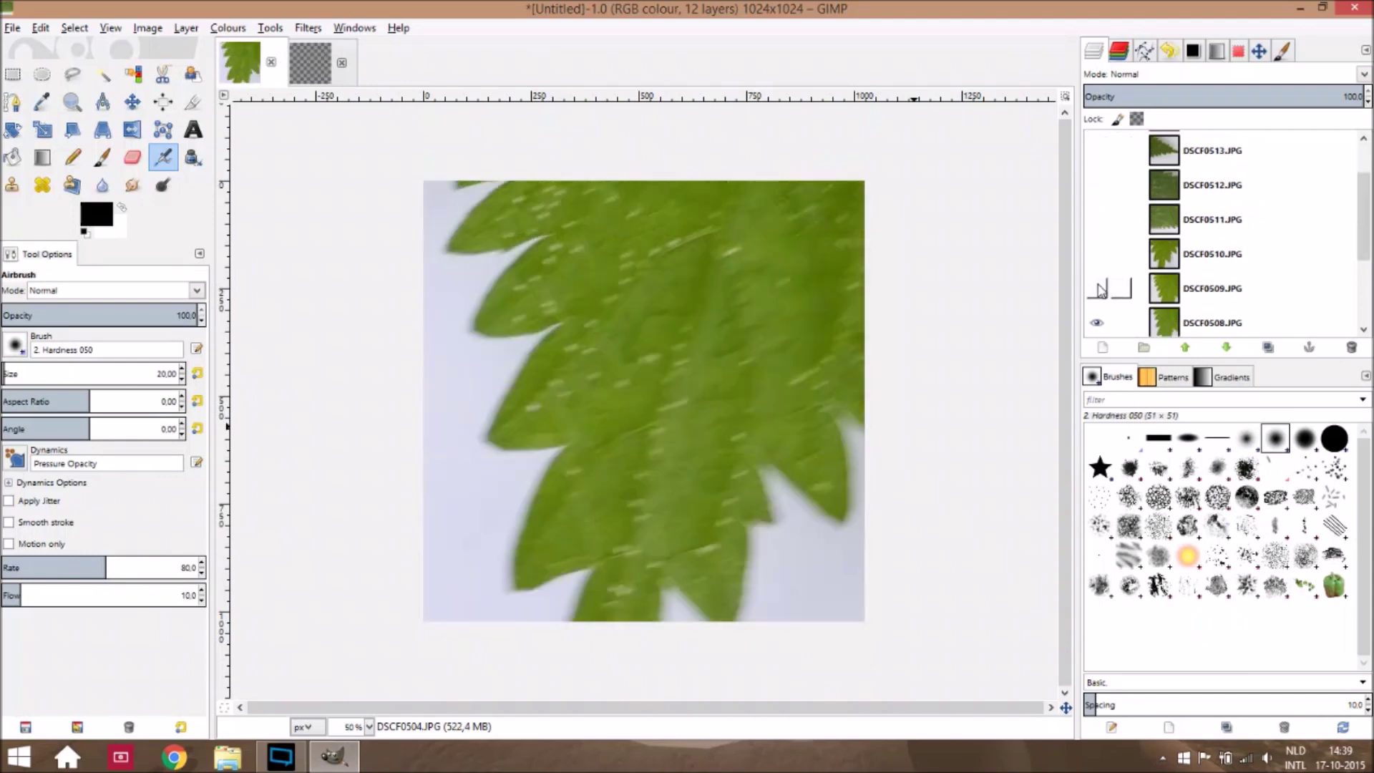
Hide DSCF0508 and DSCF0507, then make DSCF0505 the active layer for scaling
{"action": "scroll", "coordinate": [1101, 290], "scroll_direction": "down", "scroll_amount": 3}
{"action": "left_click", "coordinate": [1087, 269]}
{"action": "left_click", "coordinate": [1096, 261]}
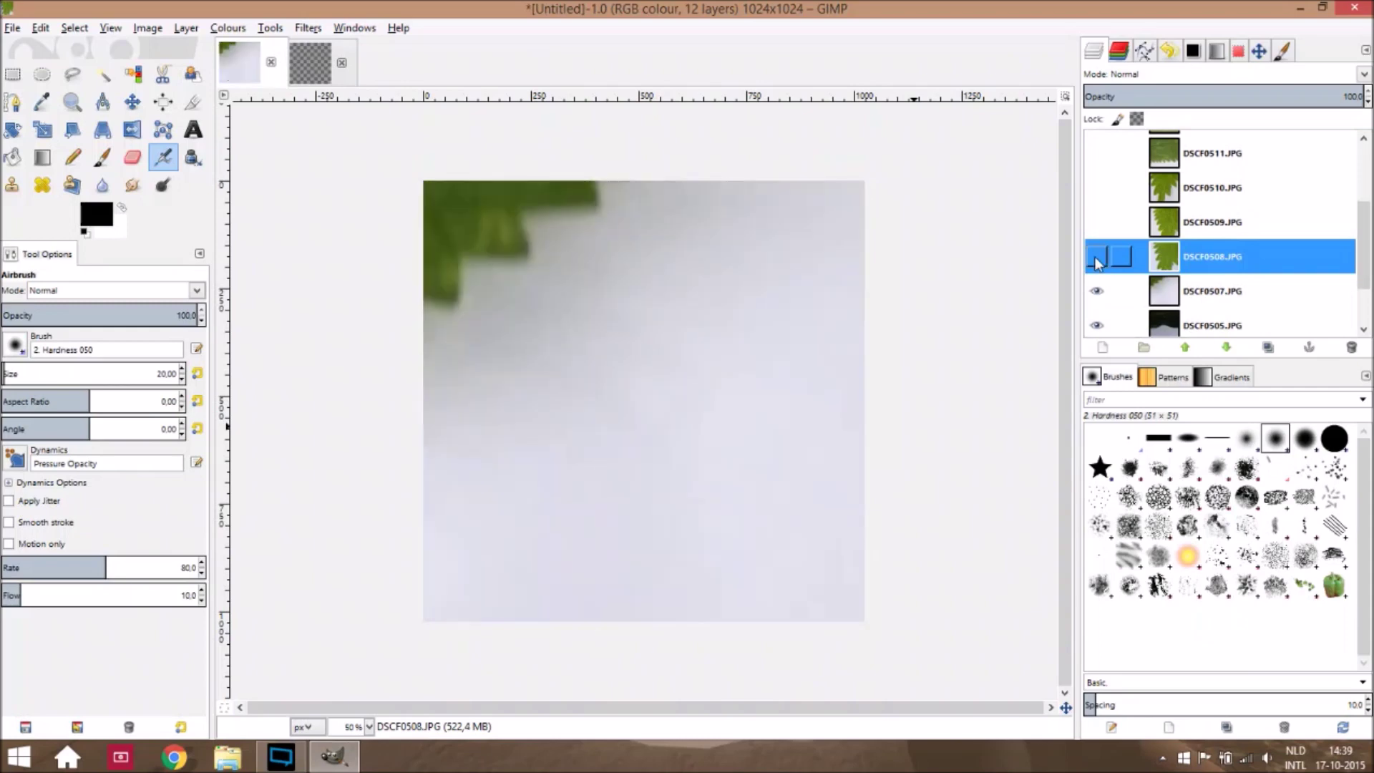
{"action": "scroll", "coordinate": [1095, 260], "scroll_direction": "down", "scroll_amount": 1}
{"action": "left_click", "coordinate": [1096, 261]}
{"action": "scroll", "coordinate": [1170, 287], "scroll_direction": "down", "scroll_amount": 1}
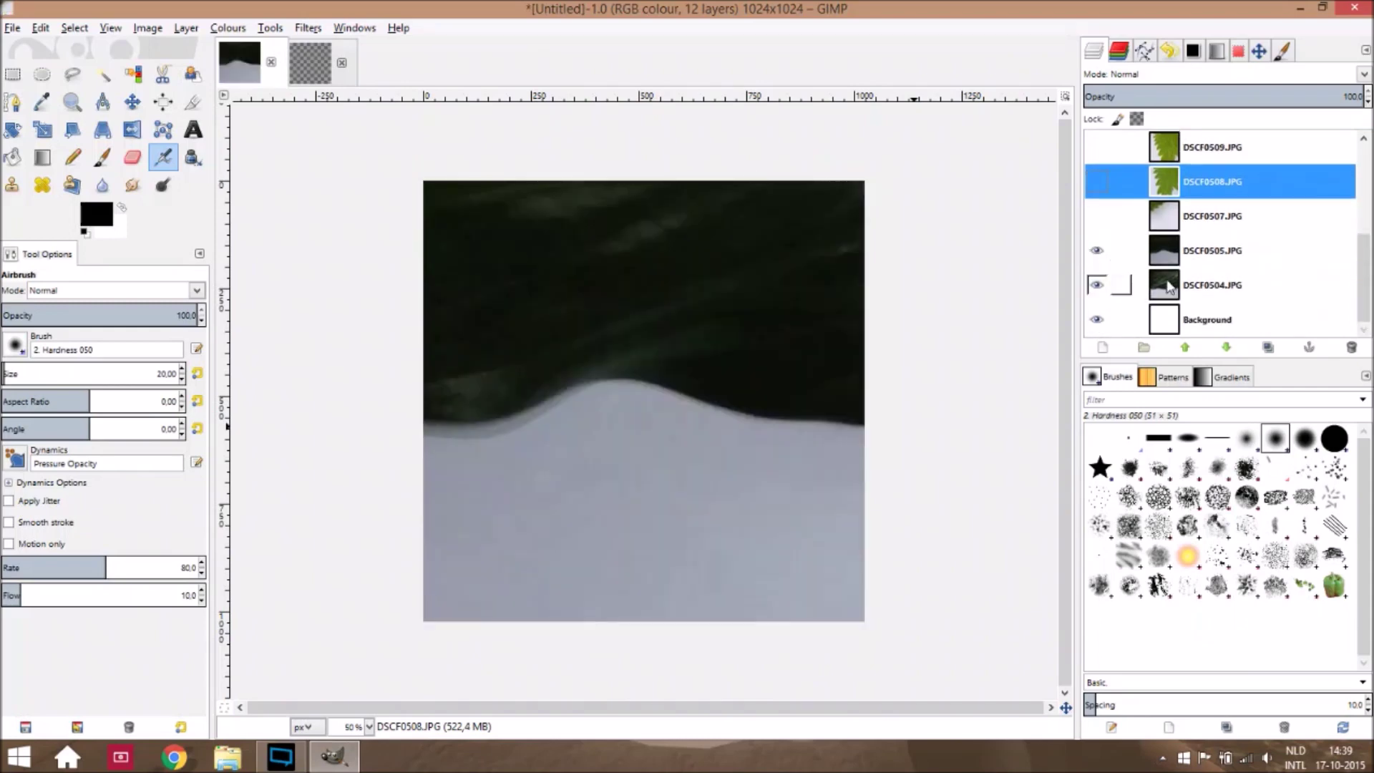
{"action": "left_click", "coordinate": [1231, 251]}
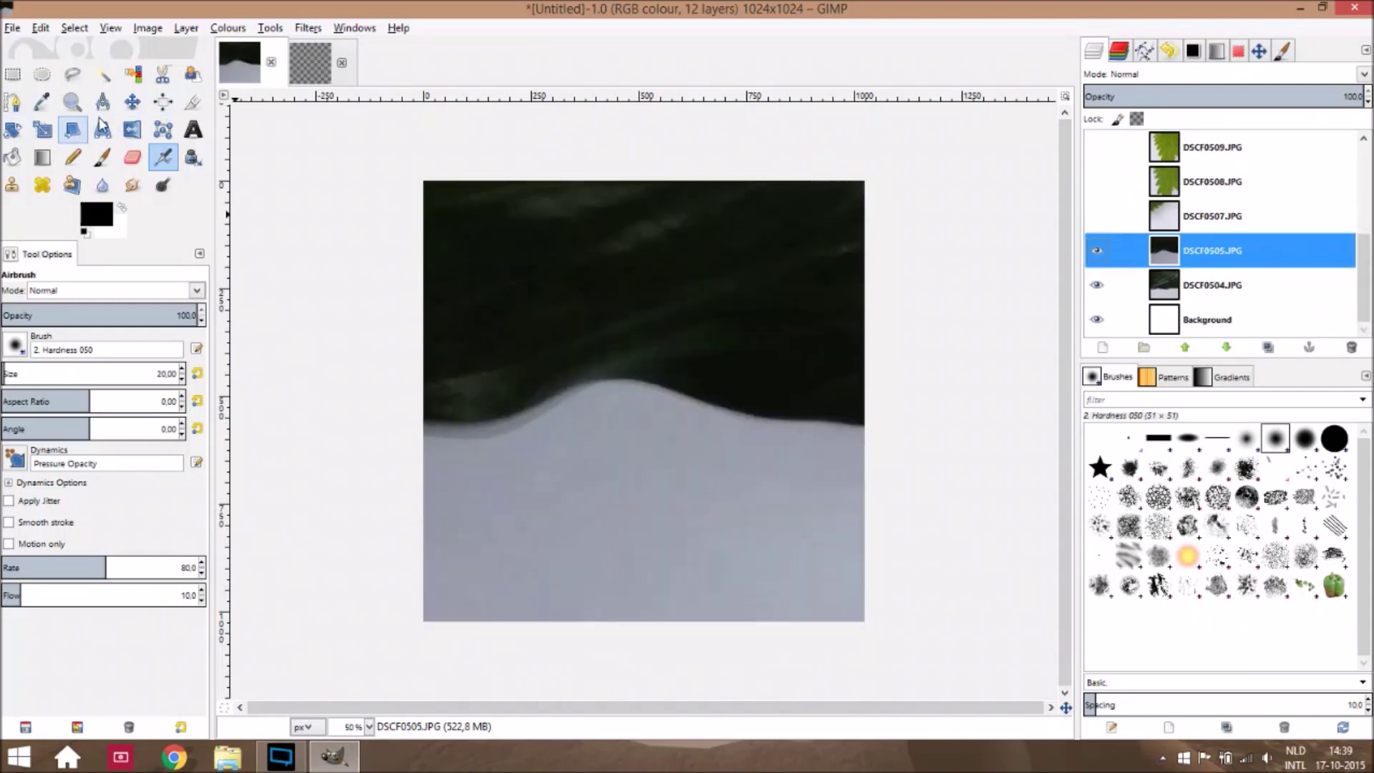
{"action": "left_click", "coordinate": [42, 130]}
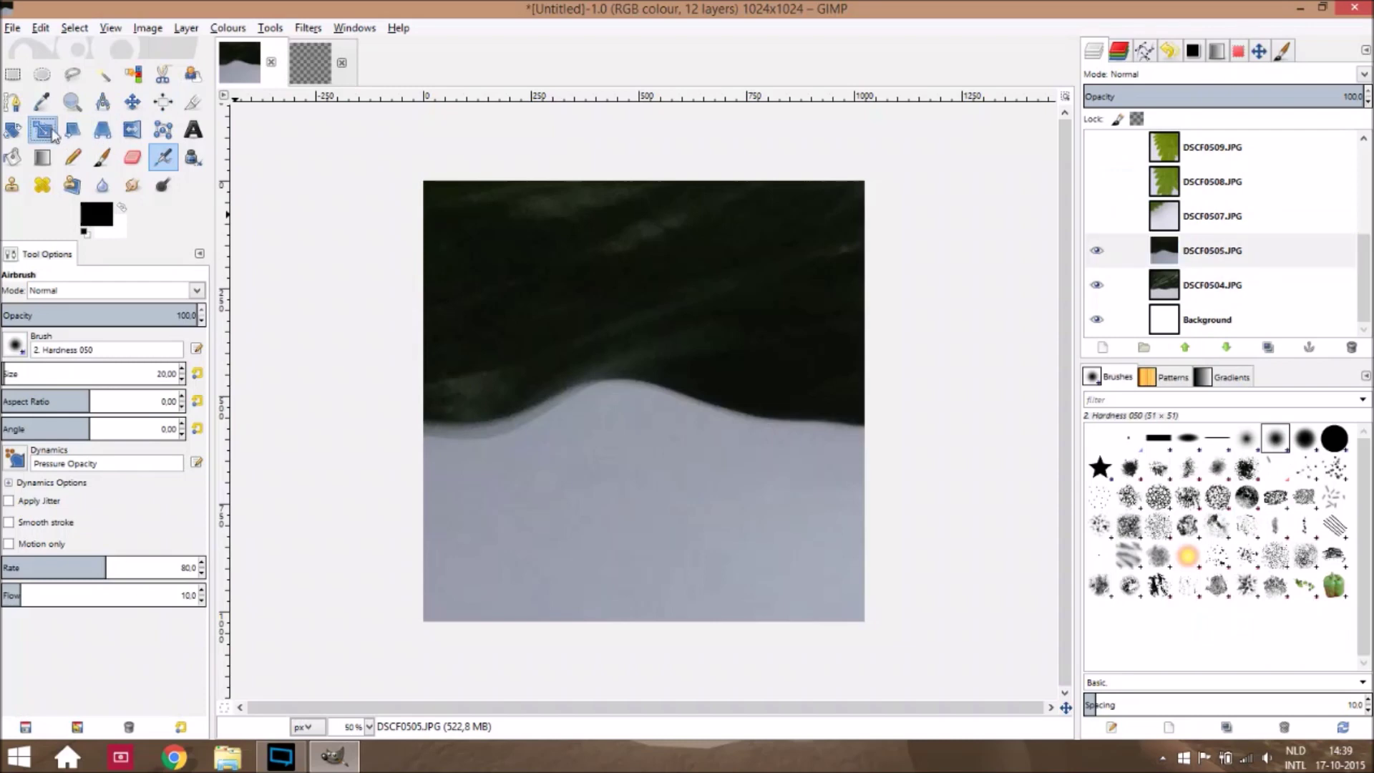
{"action": "scroll", "coordinate": [588, 398], "scroll_direction": "down", "scroll_amount": 5}
Try scaling the DSCF0505 layer, then abandon that resize
{"action": "left_click_drag", "start_coordinate": [523, 315], "coordinate": [533, 408]}
{"action": "left_click", "coordinate": [1003, 317]}
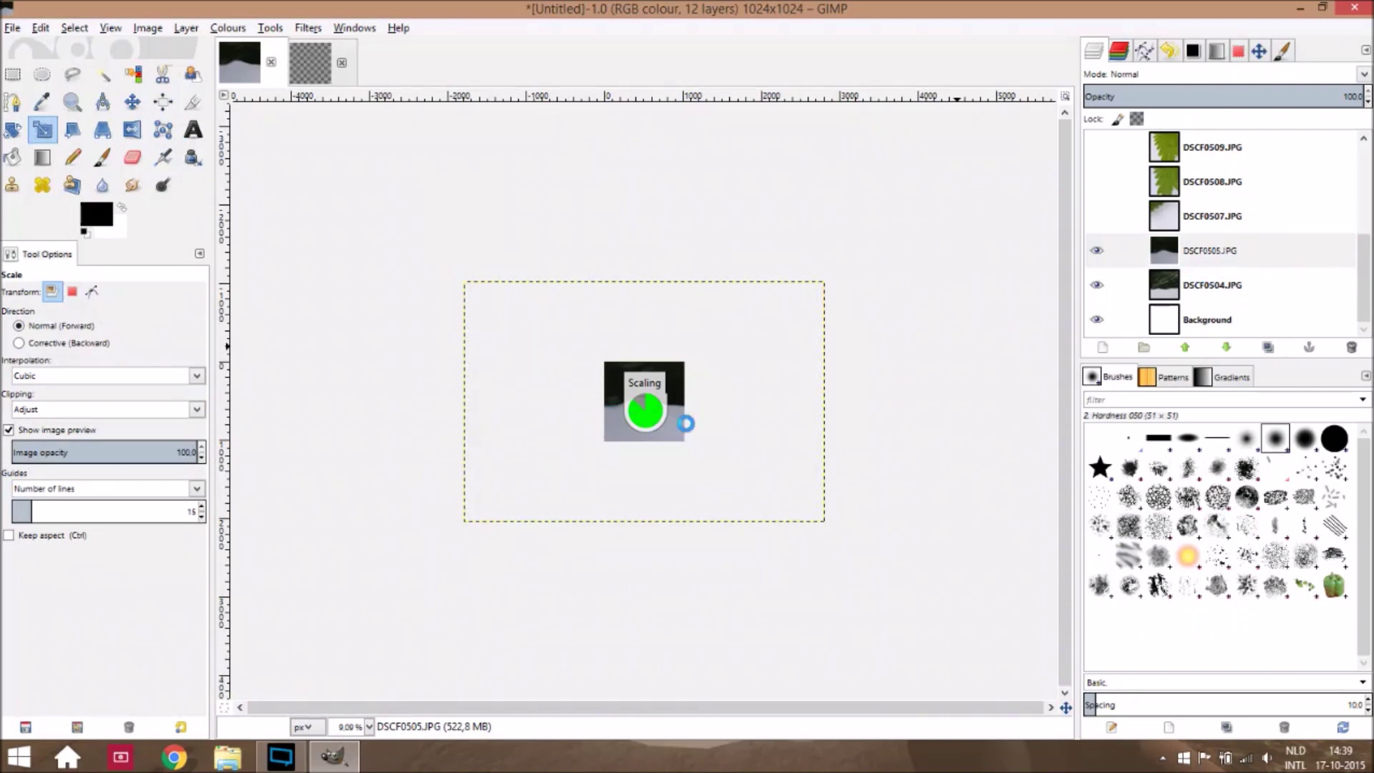
{"action": "key", "text": "ctrl"}
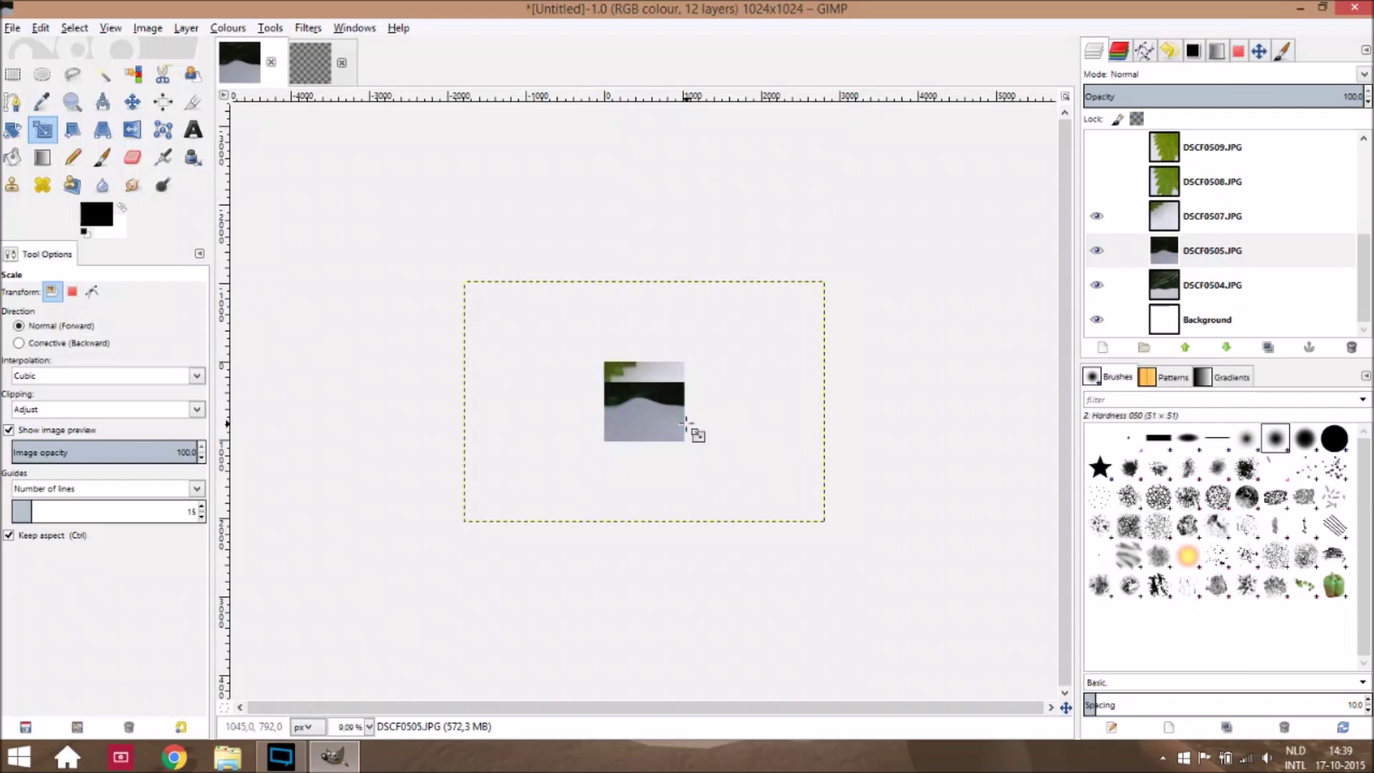
{"action": "left_click", "coordinate": [1106, 254]}
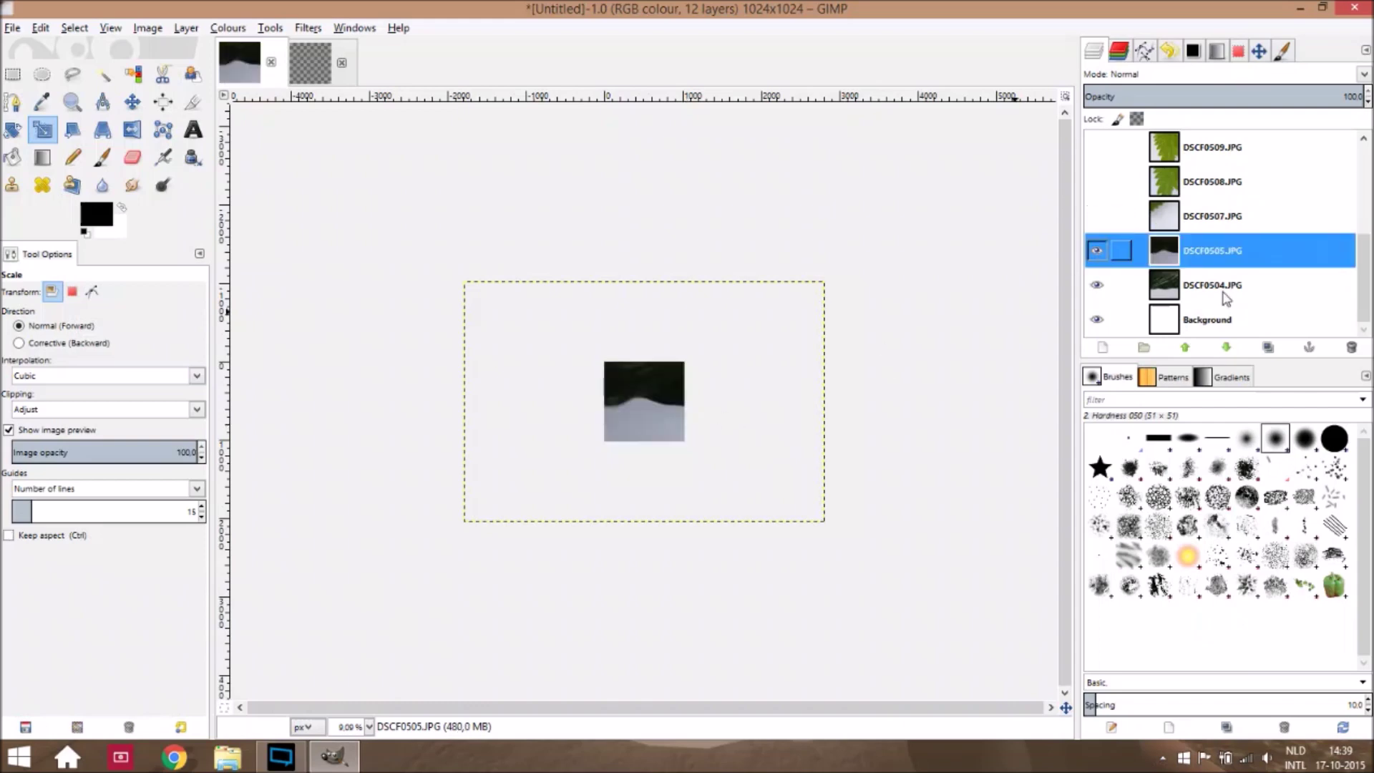
{"action": "left_click", "coordinate": [653, 348]}
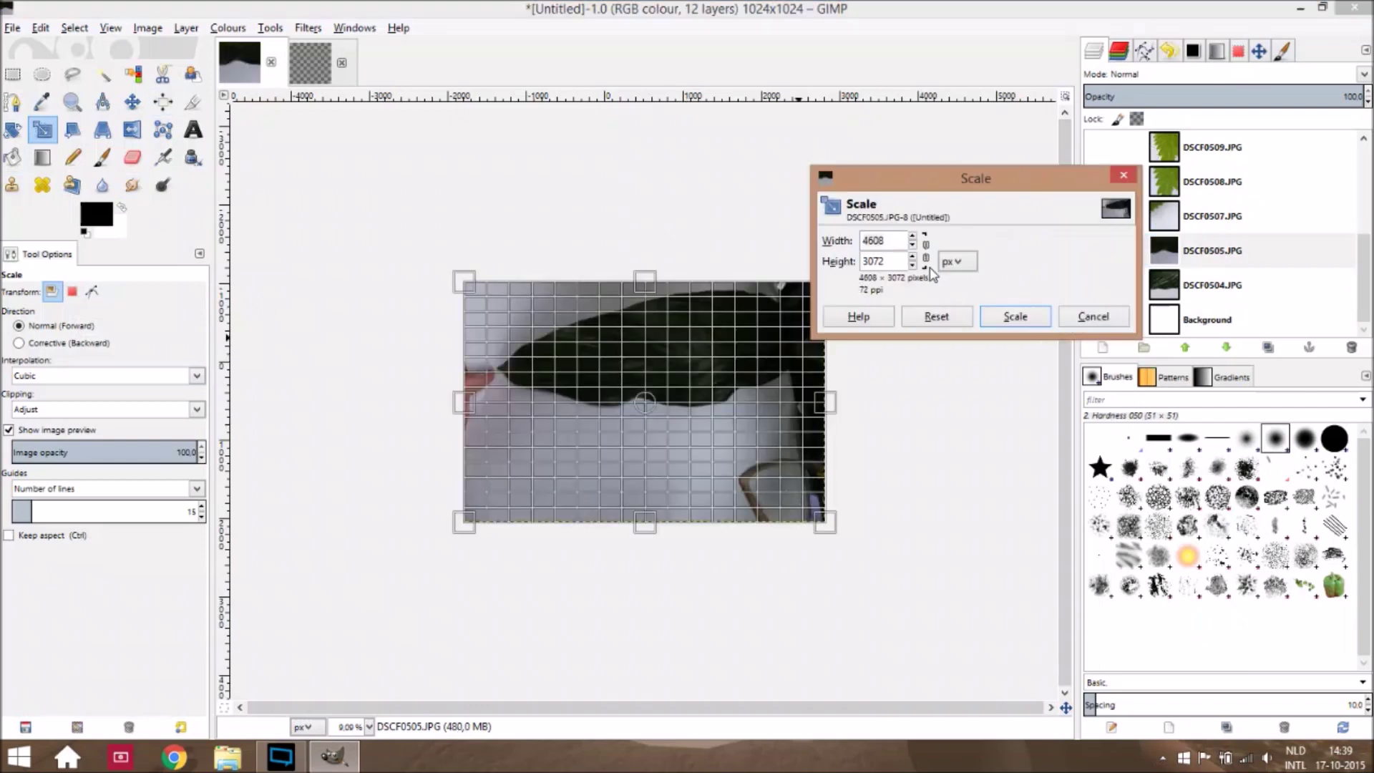
{"action": "left_click", "coordinate": [1093, 316]}
Scale DSCF0504 with linked aspect ratio down to 1853×1235
{"action": "left_click", "coordinate": [1123, 285]}
{"action": "left_click", "coordinate": [505, 345]}
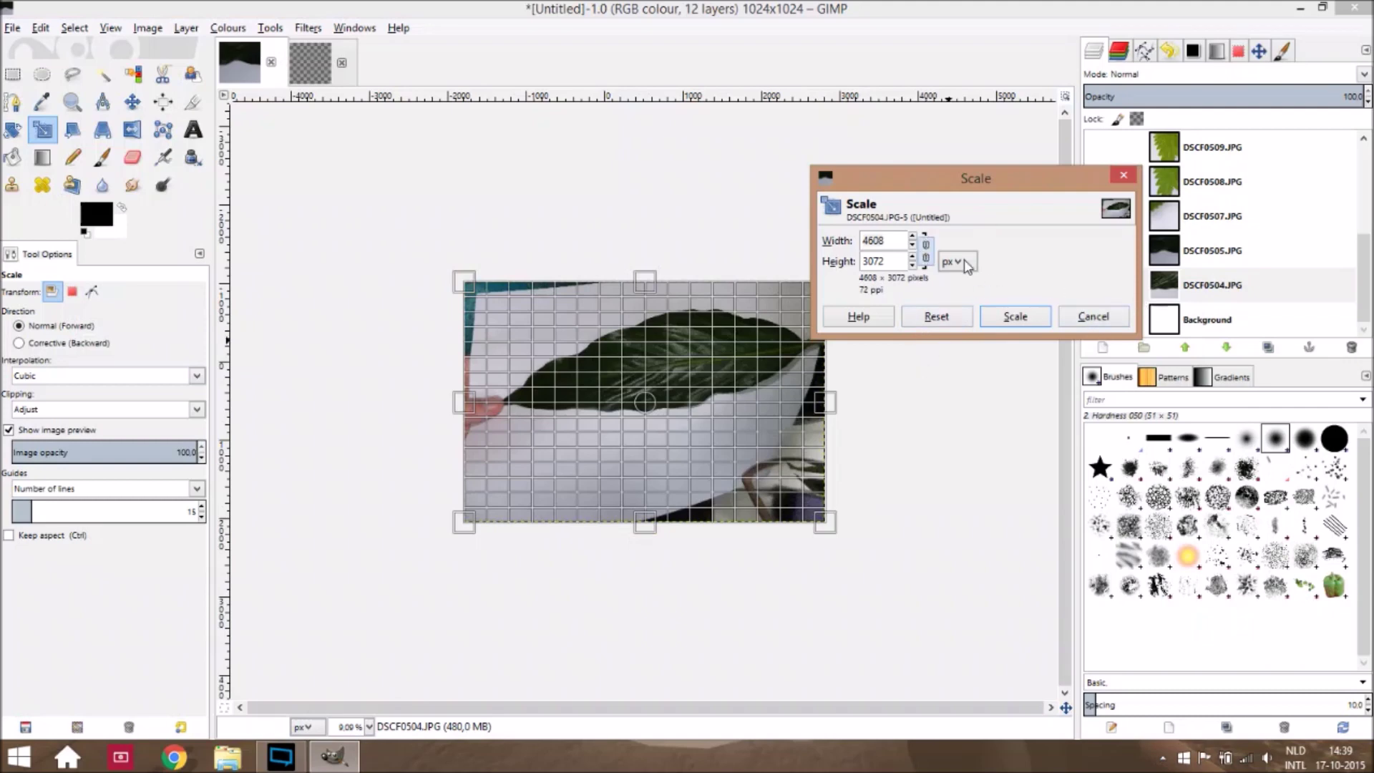
{"action": "left_click", "coordinate": [927, 260]}
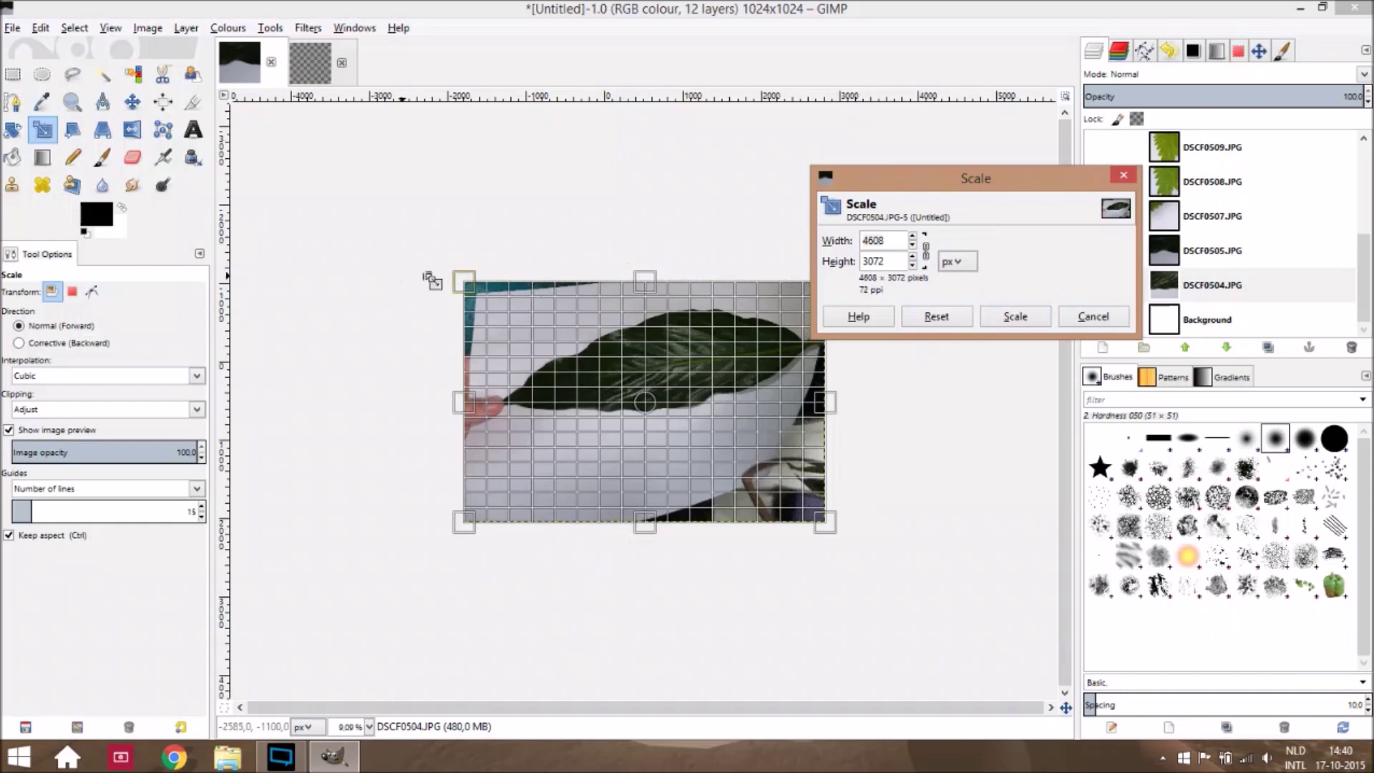
{"action": "left_click_drag", "start_coordinate": [466, 282], "coordinate": [632, 393]}
{"action": "left_click_drag", "start_coordinate": [744, 479], "coordinate": [661, 417]}
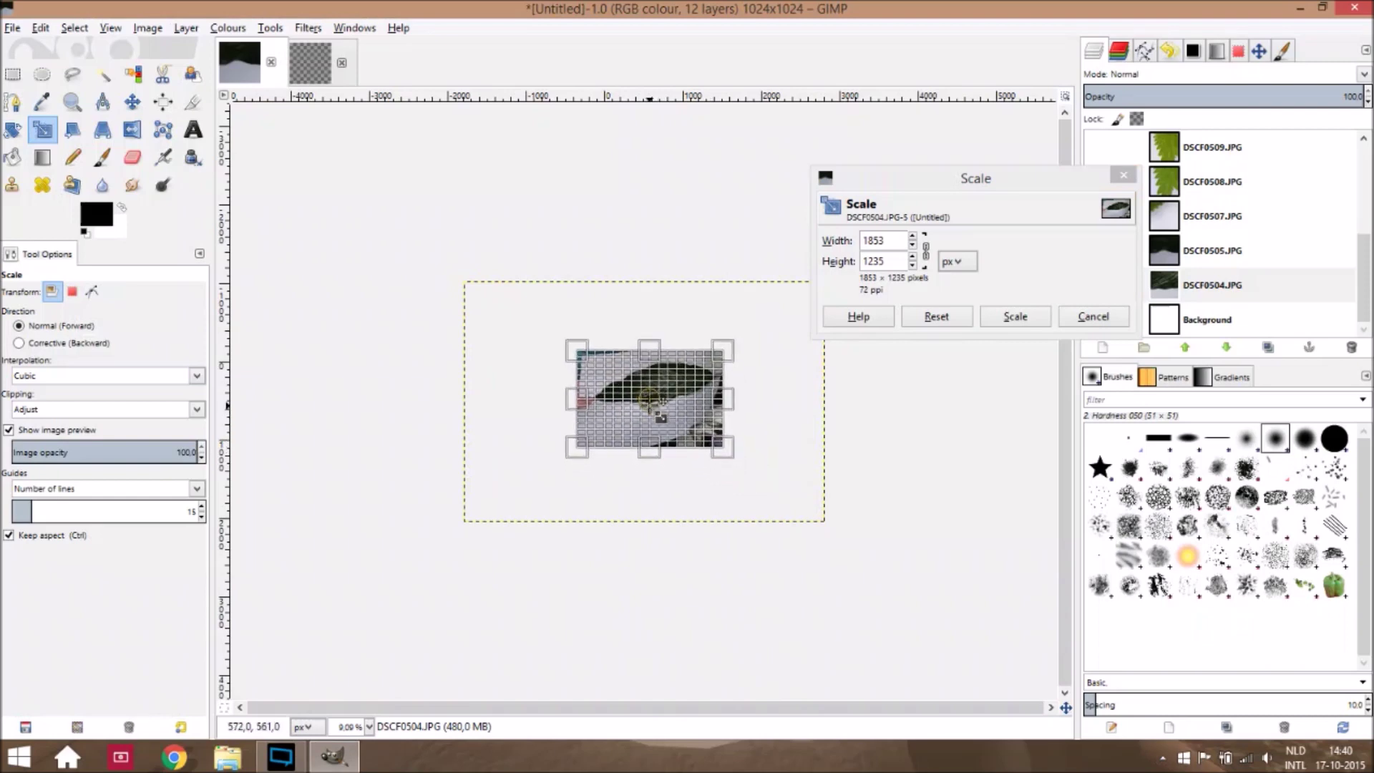
{"action": "left_click", "coordinate": [1009, 316]}
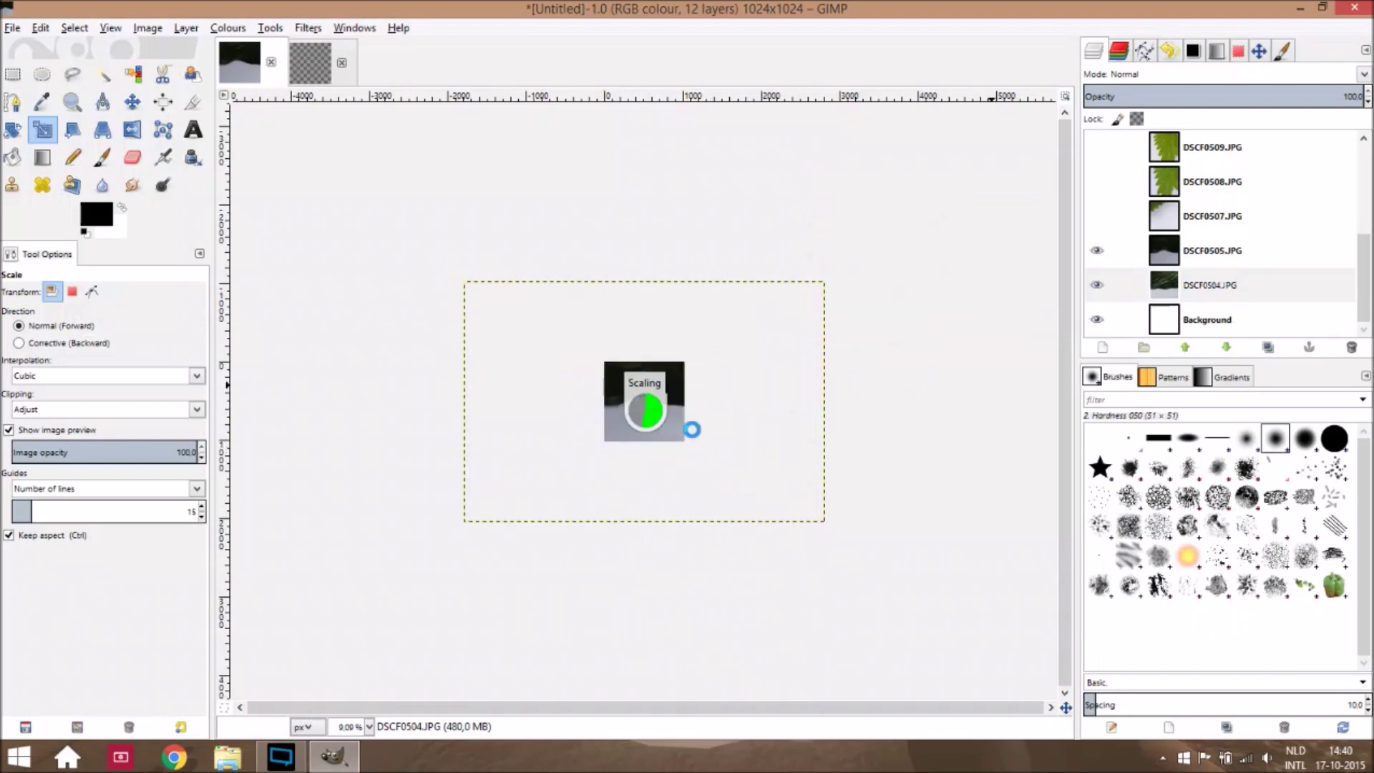
Hide DSCF0505 and shrink DSCF0504 further to 1493×997
{"action": "left_click", "coordinate": [1097, 250]}
{"action": "scroll", "coordinate": [633, 411], "scroll_direction": "up", "scroll_amount": 3}
{"action": "left_click", "coordinate": [516, 313]}
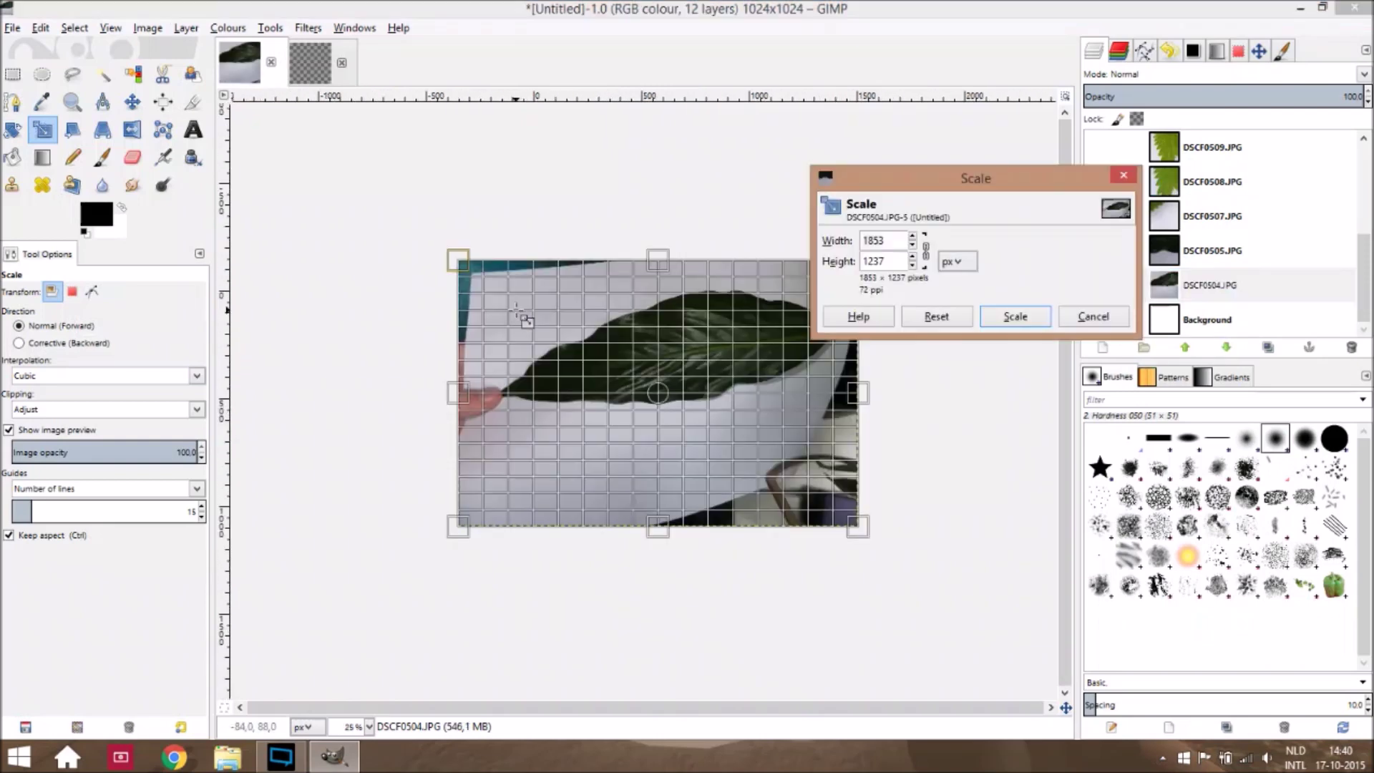
{"action": "left_click_drag", "start_coordinate": [494, 309], "coordinate": [622, 366]}
{"action": "left_click", "coordinate": [1015, 316]}
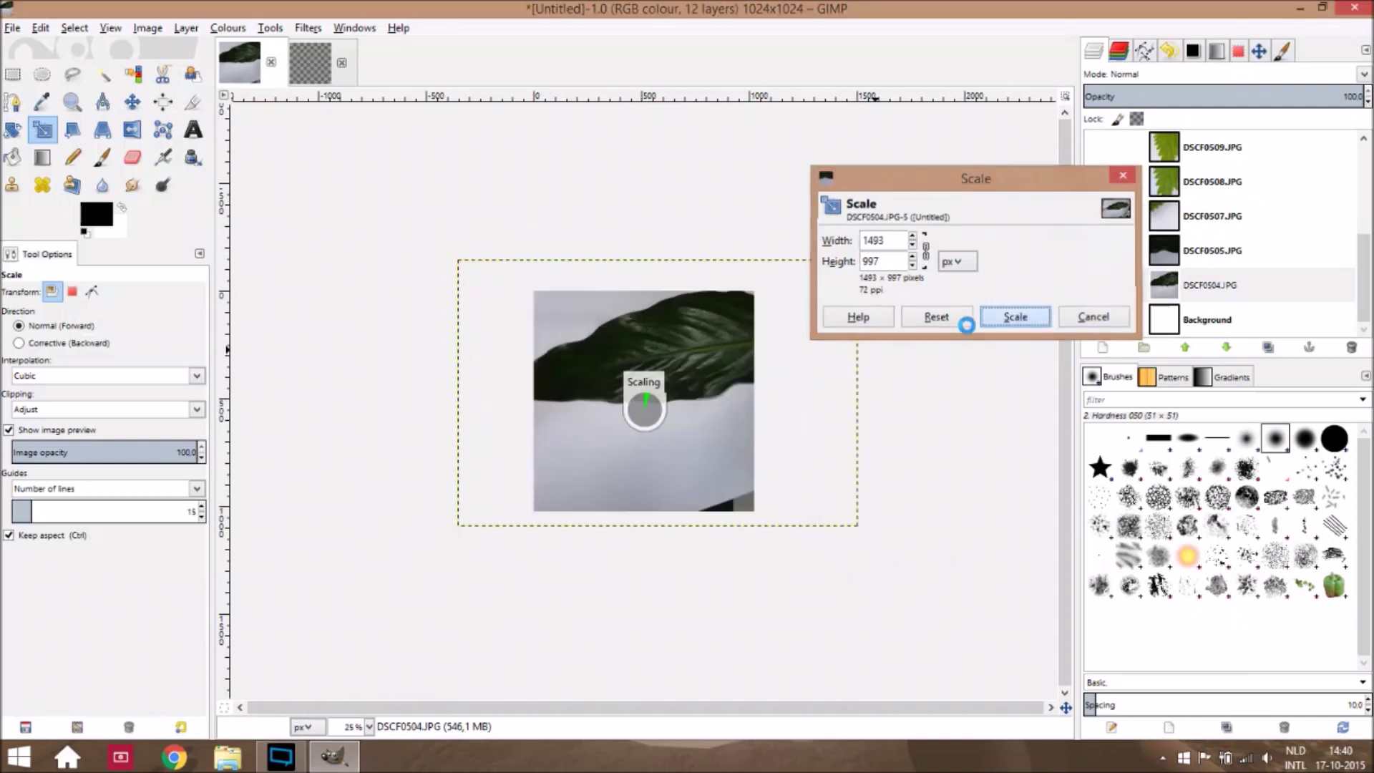
Shrink DSCF0504 to 1184×790 and move it down and right over the canvas
{"action": "key", "text": "plus"}
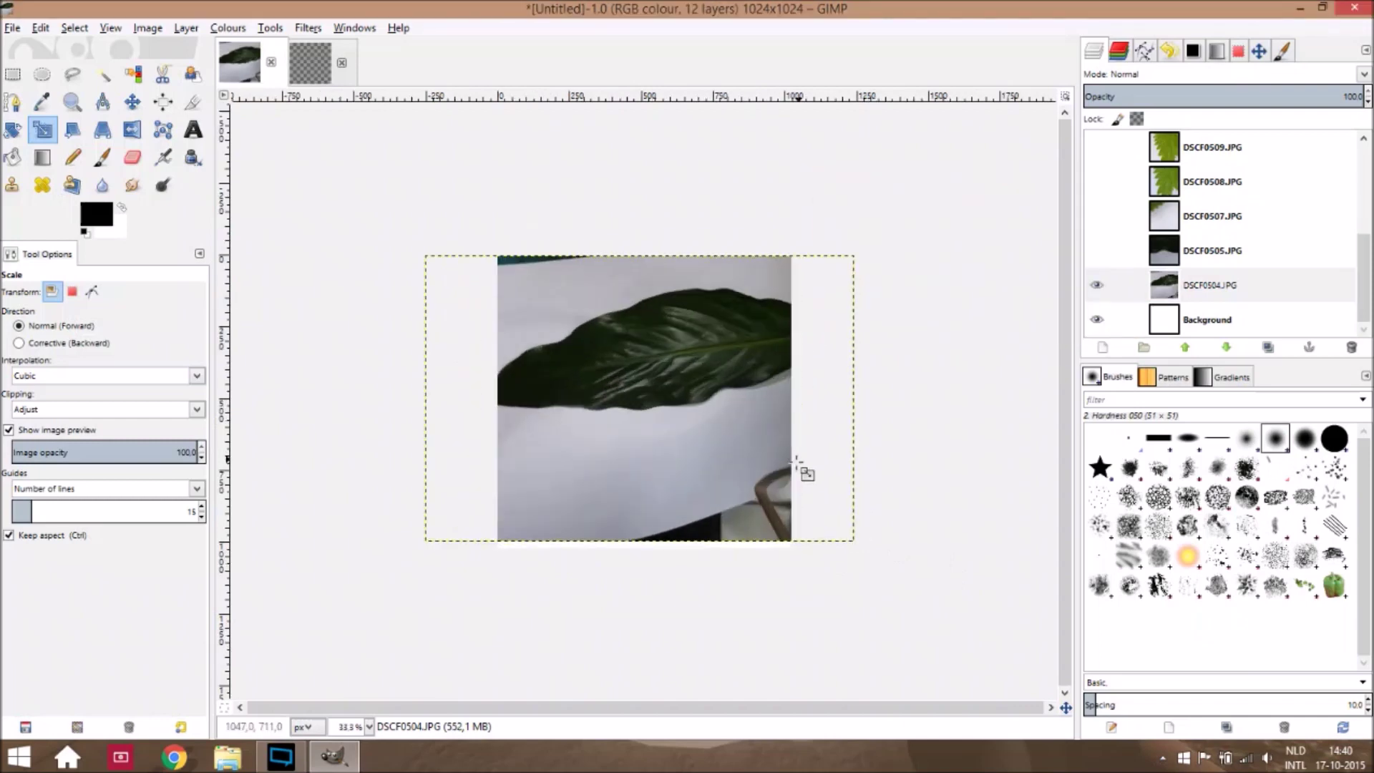
{"action": "left_click", "coordinate": [790, 456]}
{"action": "left_click_drag", "start_coordinate": [867, 554], "coordinate": [780, 496]}
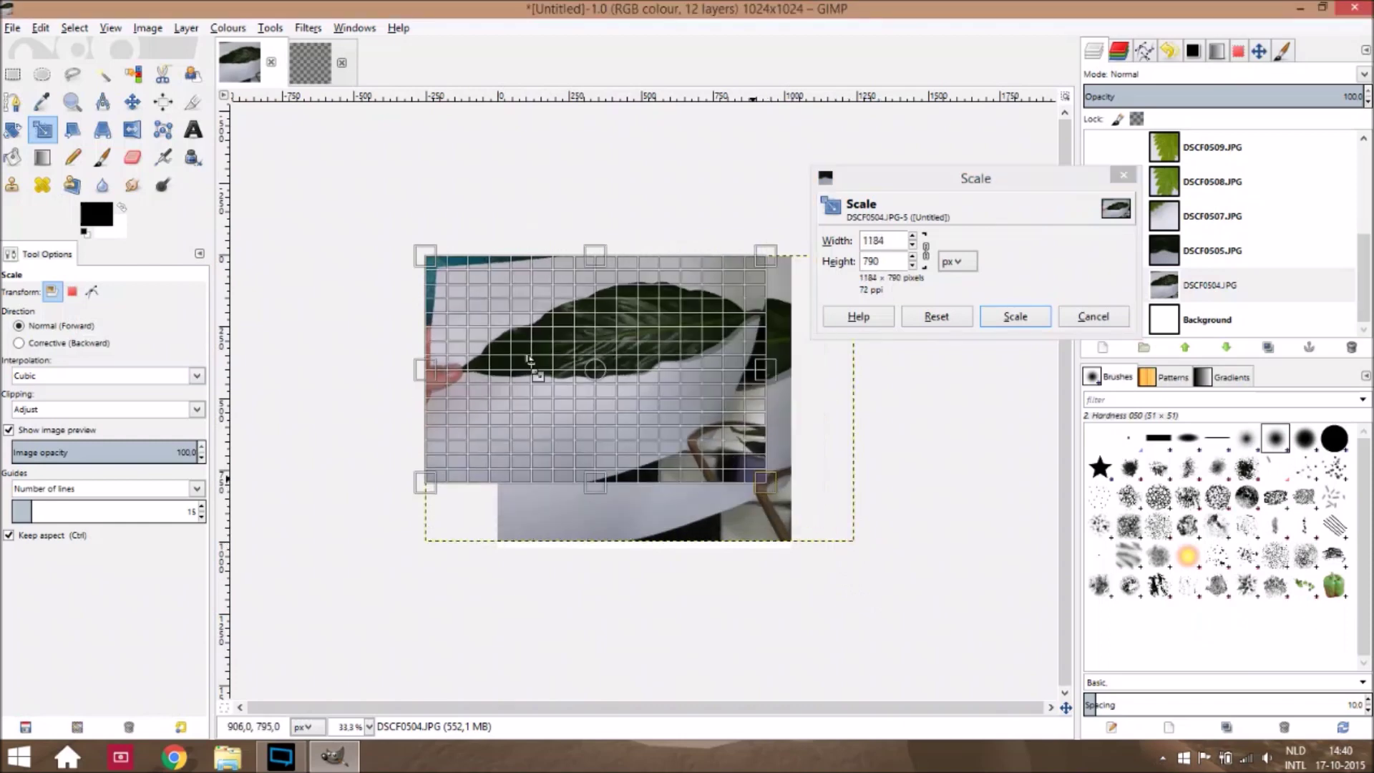
{"action": "left_click", "coordinate": [1015, 315]}
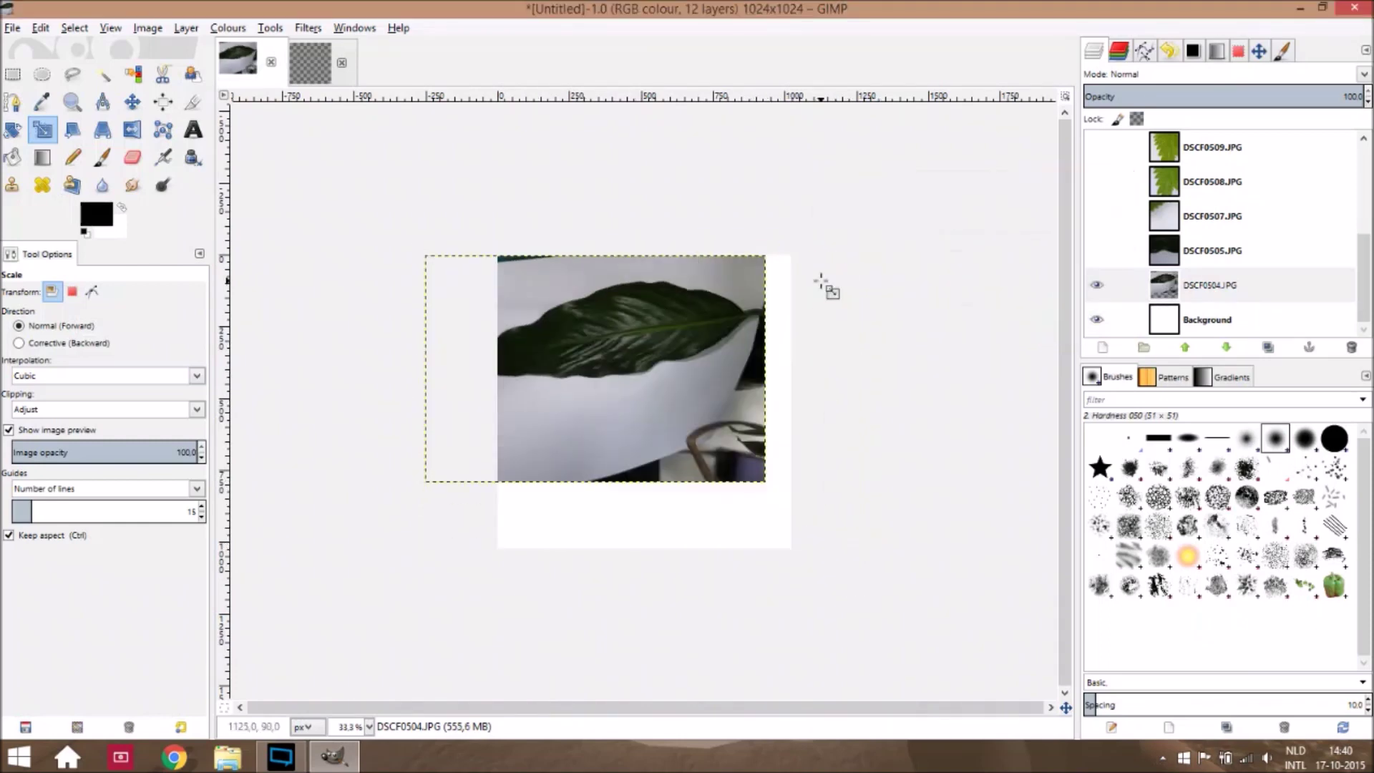
{"action": "left_click", "coordinate": [133, 102]}
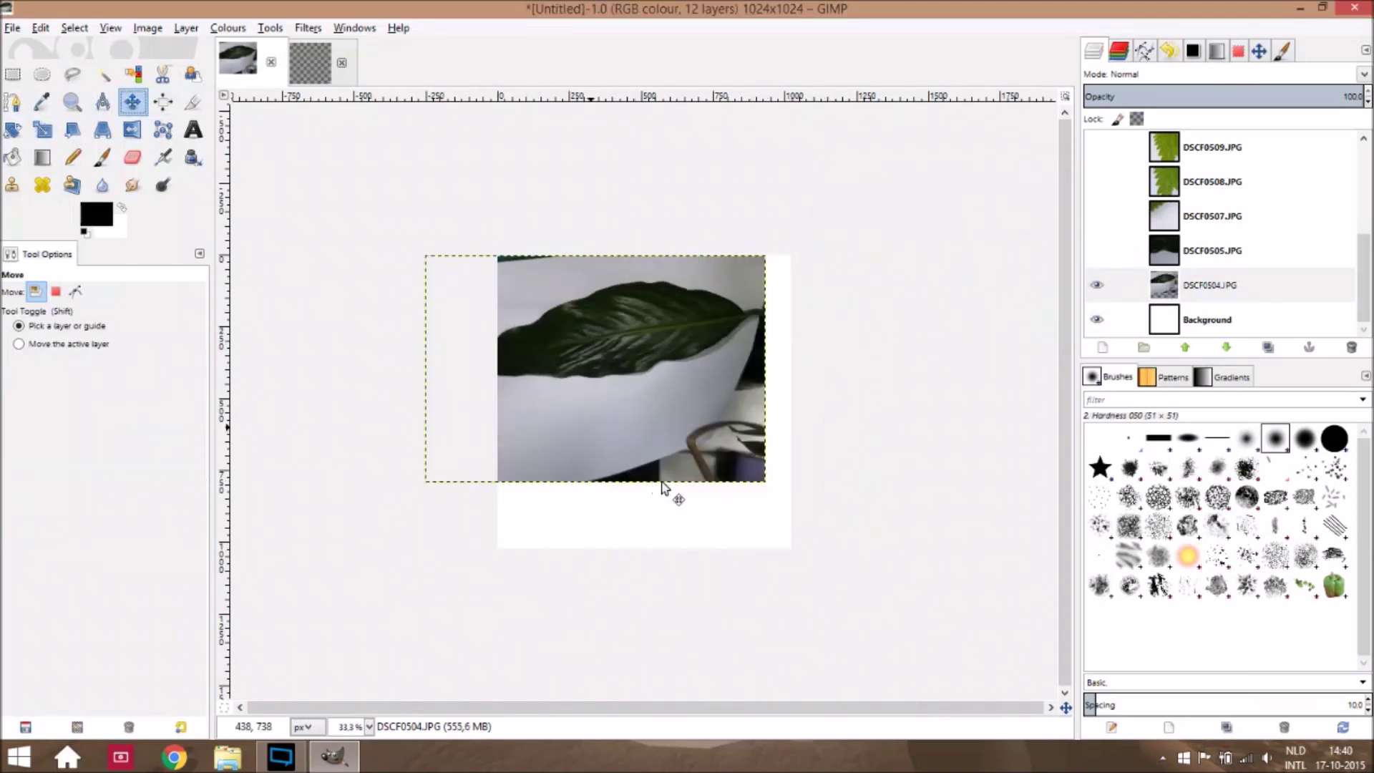
{"action": "left_click_drag", "start_coordinate": [620, 413], "coordinate": [646, 420]}
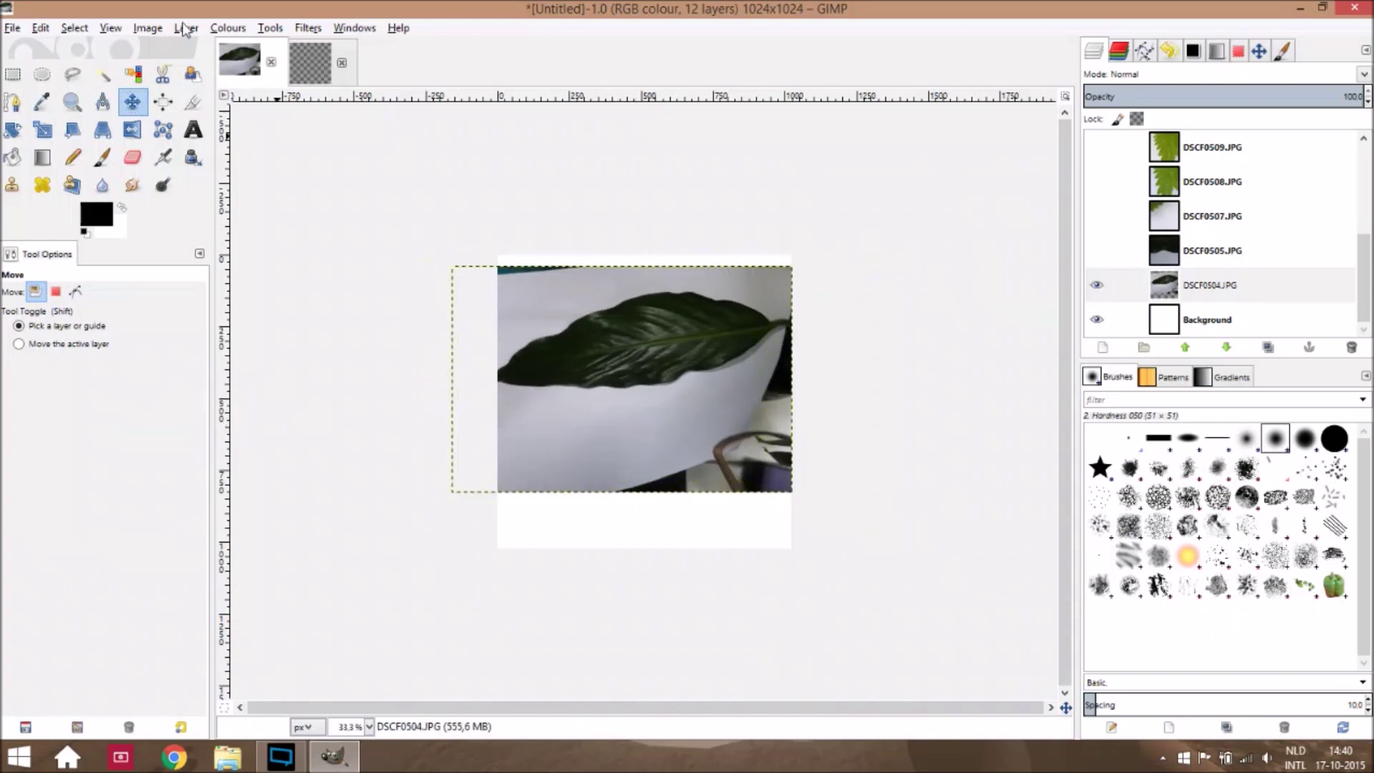
Rescale the leaf photo to 1135×757 and copy it to the clipboard
{"action": "left_click", "coordinate": [43, 130]}
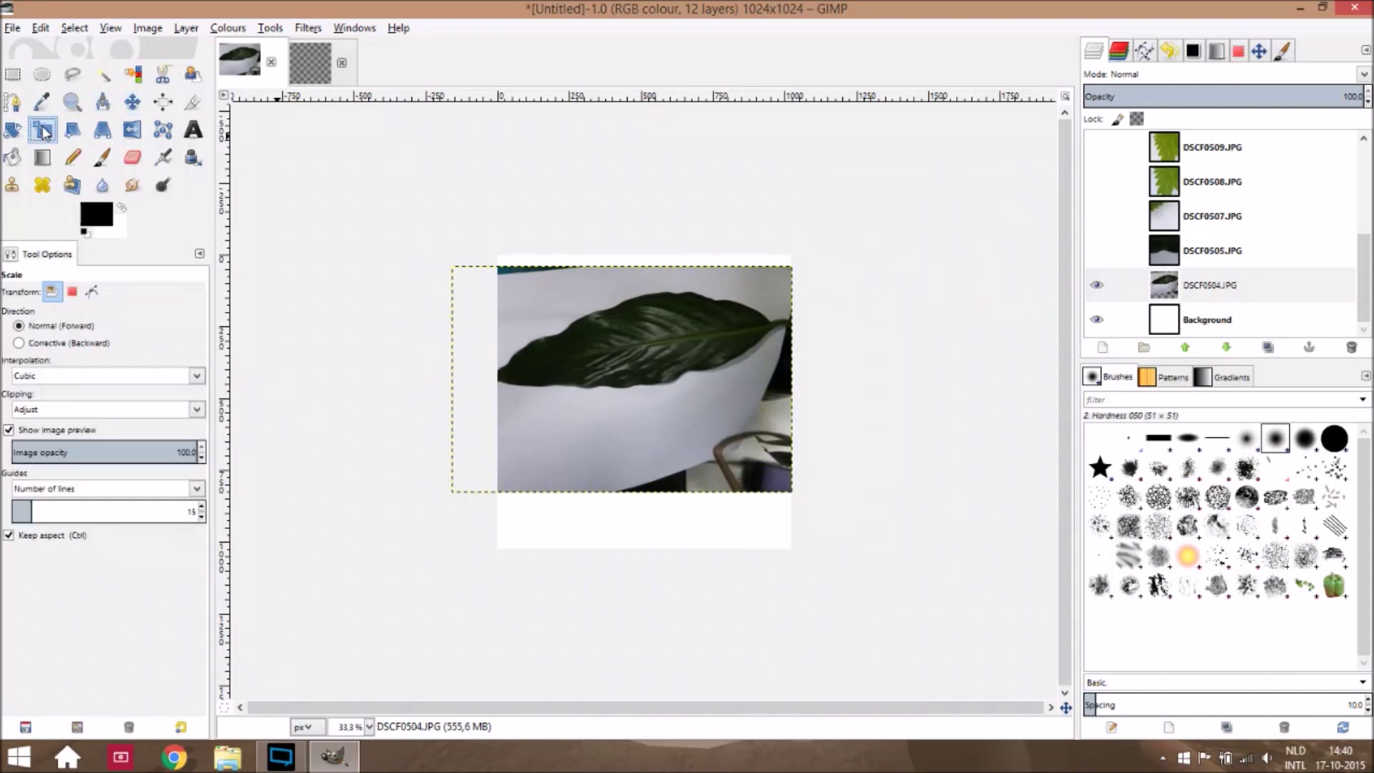
{"action": "left_click", "coordinate": [463, 275]}
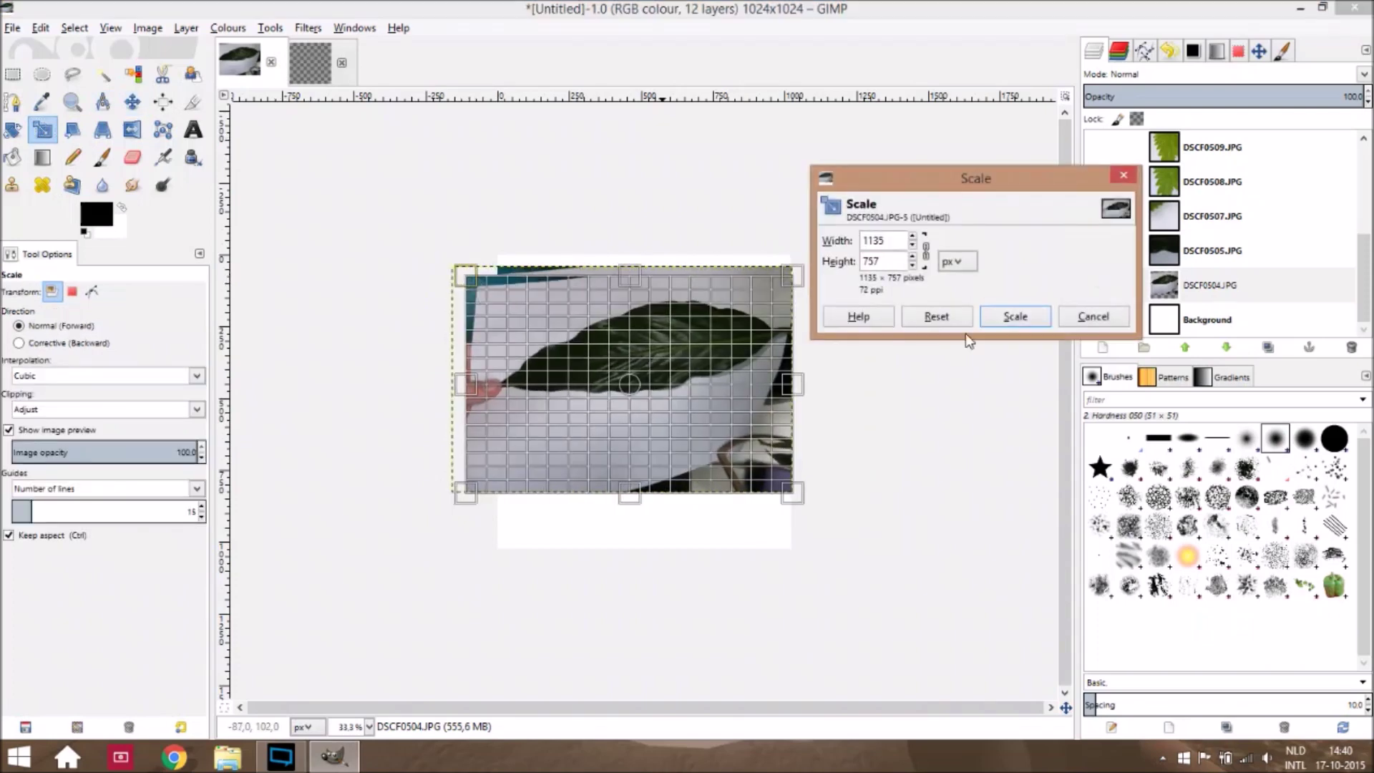
{"action": "left_click", "coordinate": [1017, 316]}
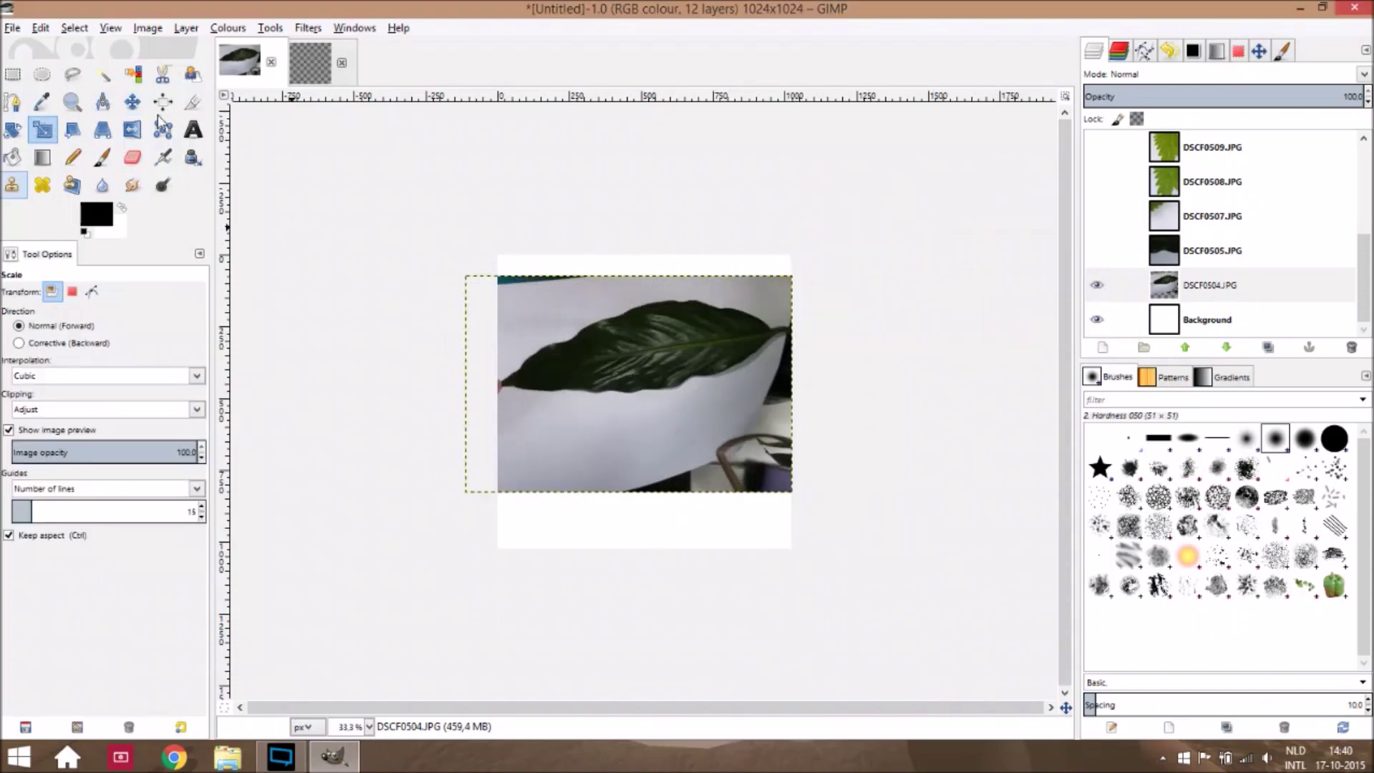
{"action": "left_click", "coordinate": [139, 99]}
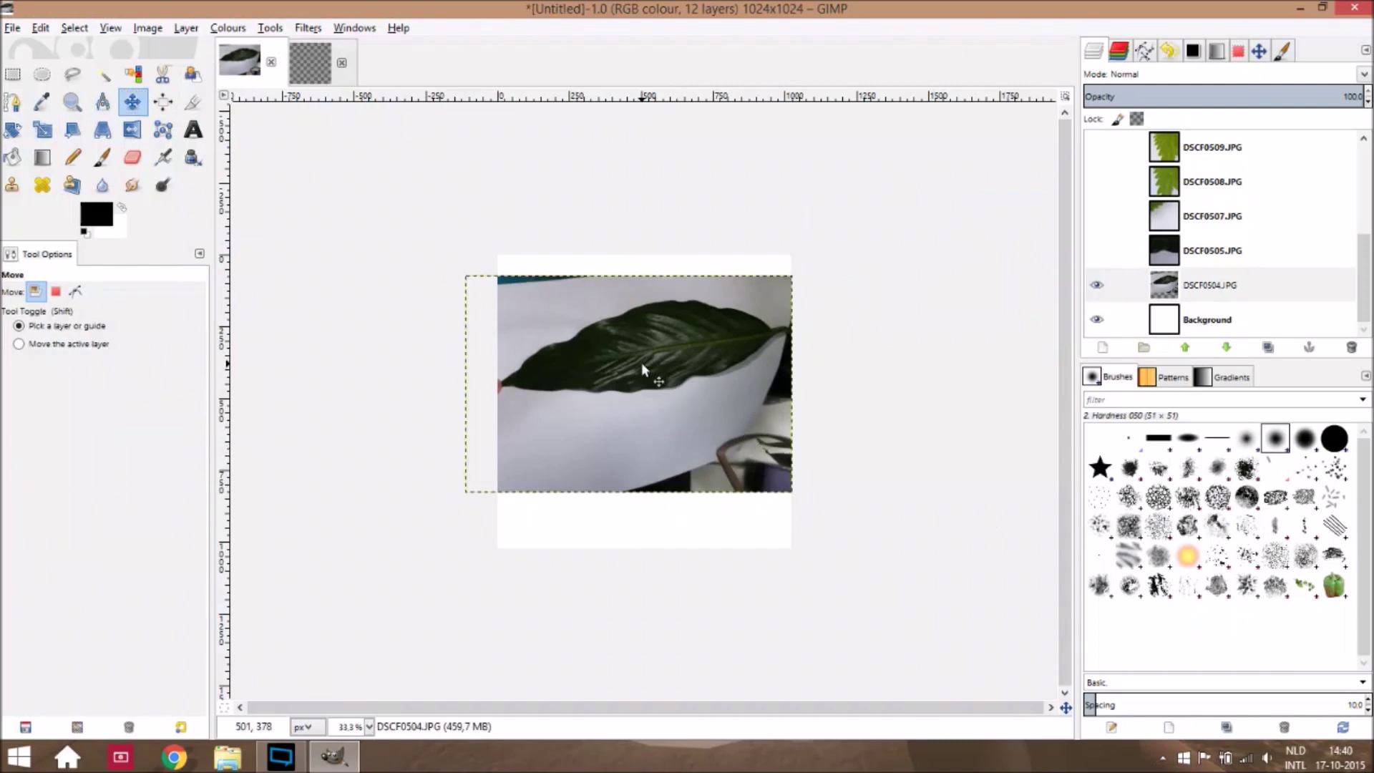
{"action": "key", "text": "ctrl"}
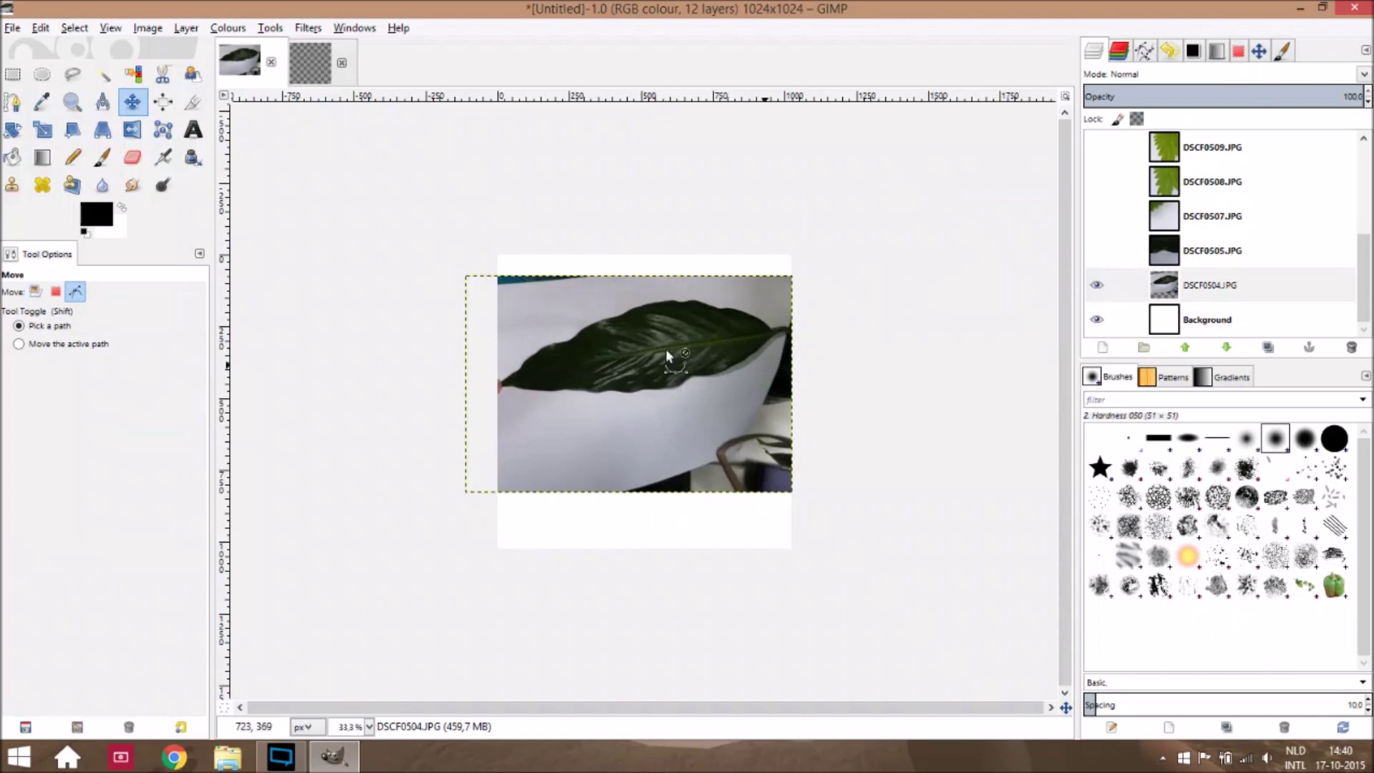
{"action": "key", "text": "ctrl+c"}
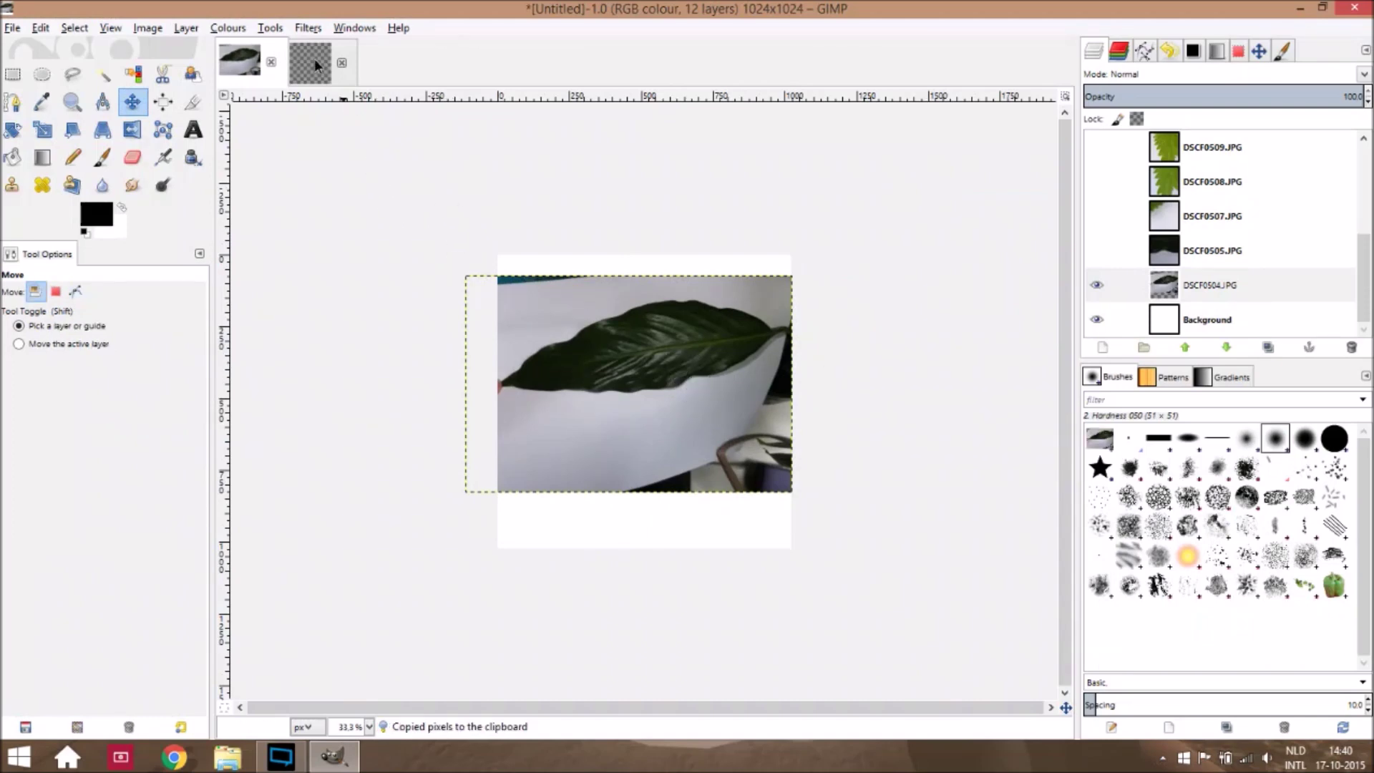
{"action": "left_click", "coordinate": [312, 62]}
Paste the leaf photo into the transparent image, cancelling an accidental resize
{"action": "key", "text": "ctrl+v"}
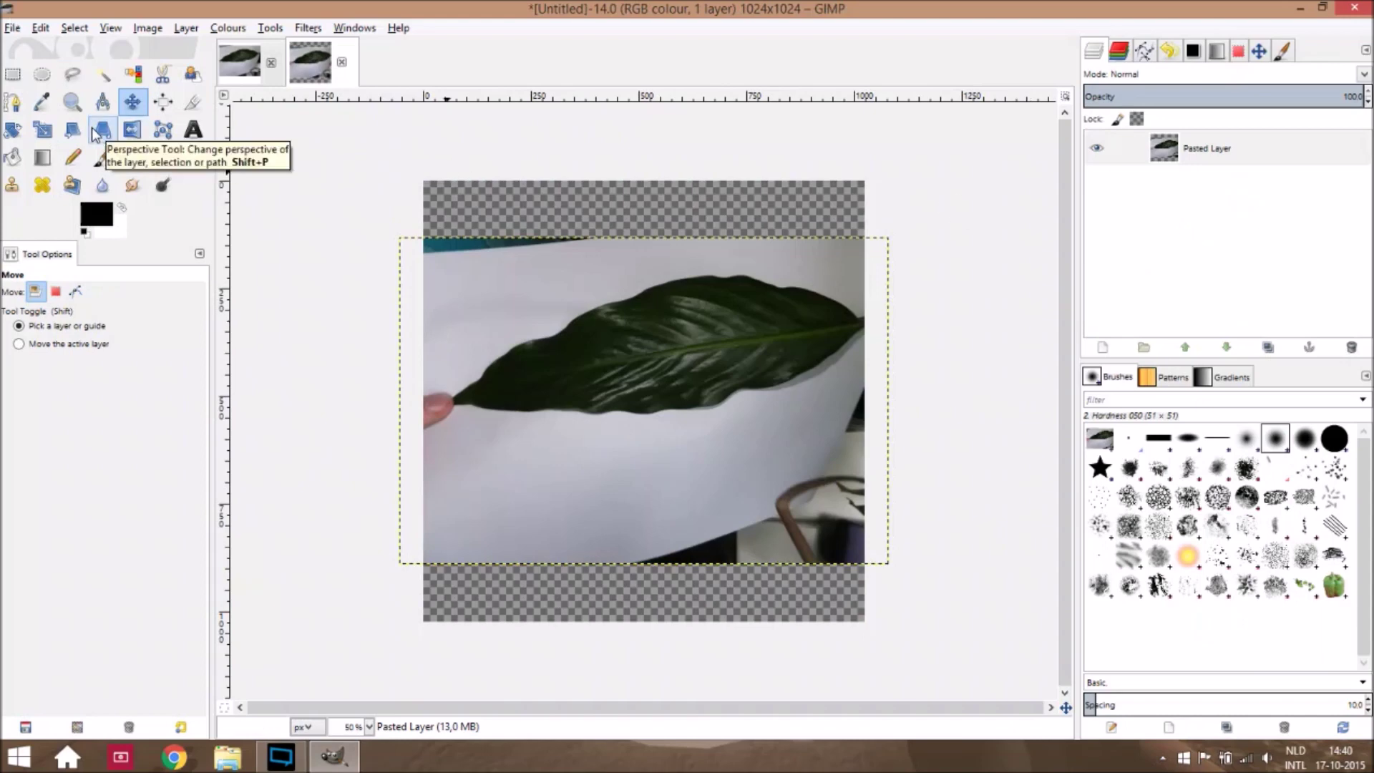
{"action": "left_click", "coordinate": [42, 130]}
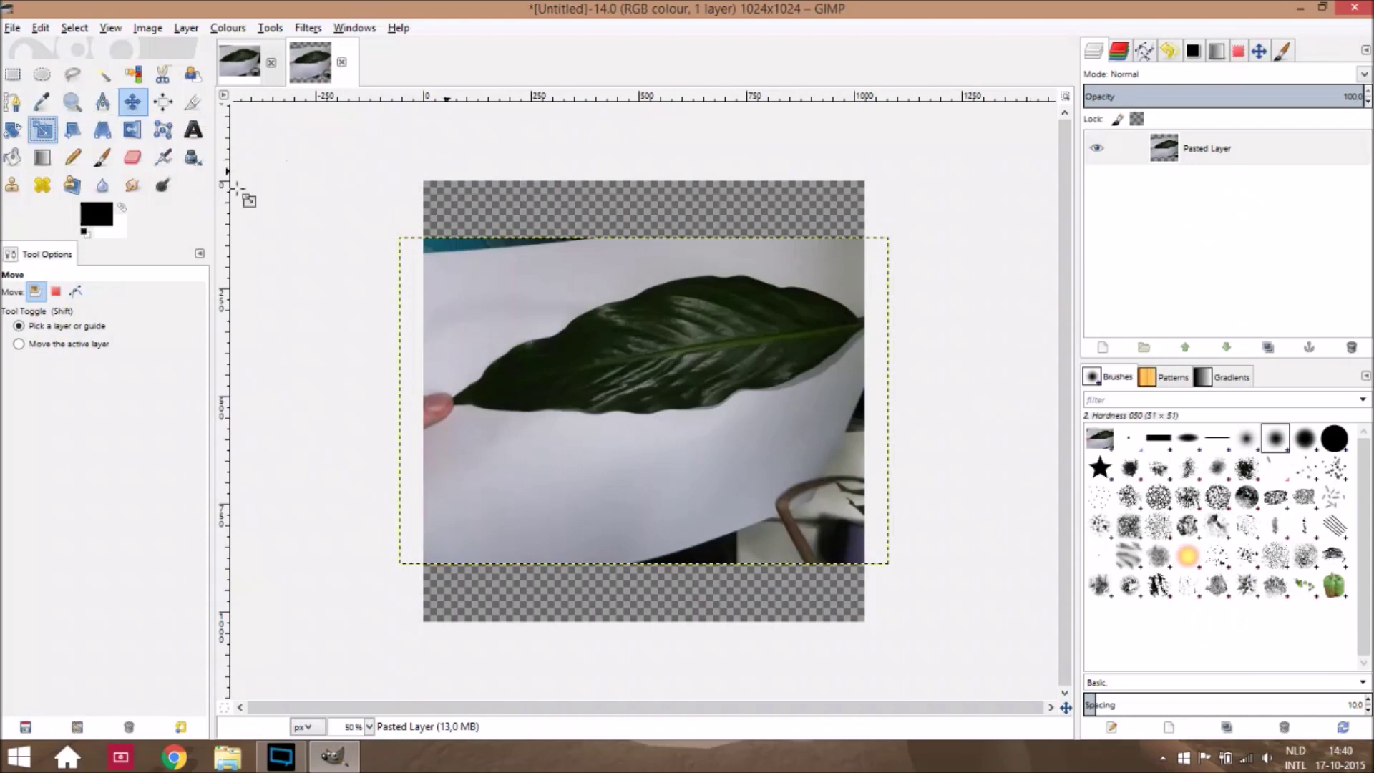
{"action": "left_click_drag", "start_coordinate": [610, 246], "coordinate": [684, 188]}
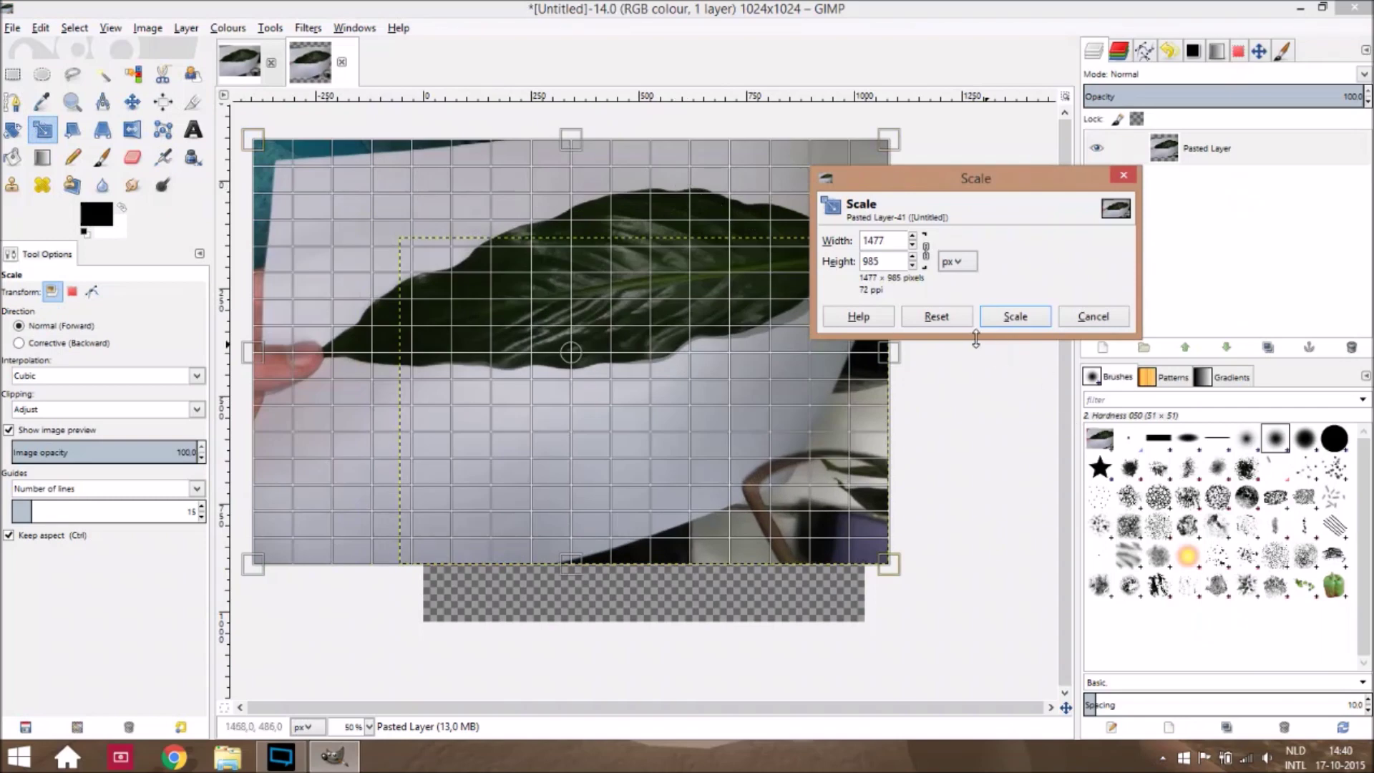
{"action": "left_click", "coordinate": [952, 315]}
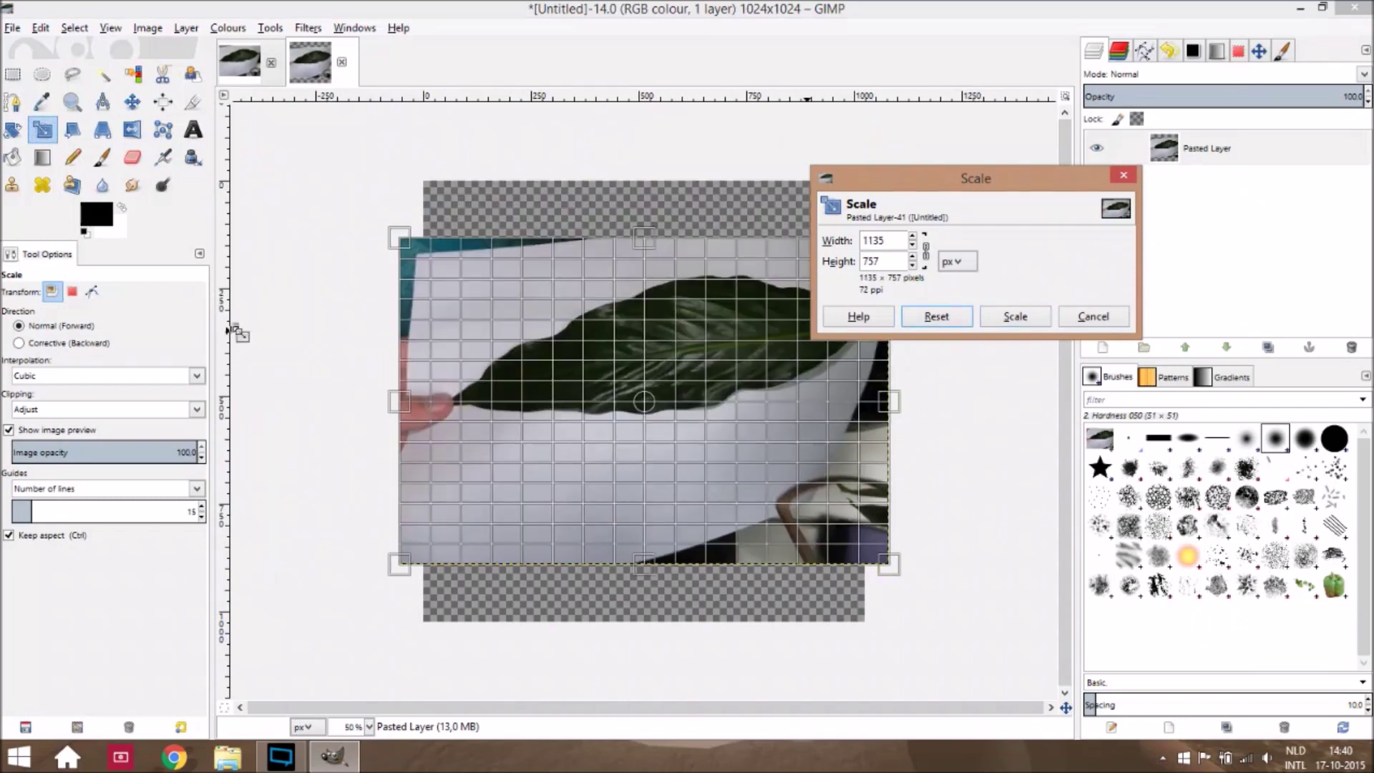
{"action": "left_click", "coordinate": [1127, 175]}
Rotate the pasted leaf layer 90° and shift it to the right
{"action": "left_click", "coordinate": [12, 129]}
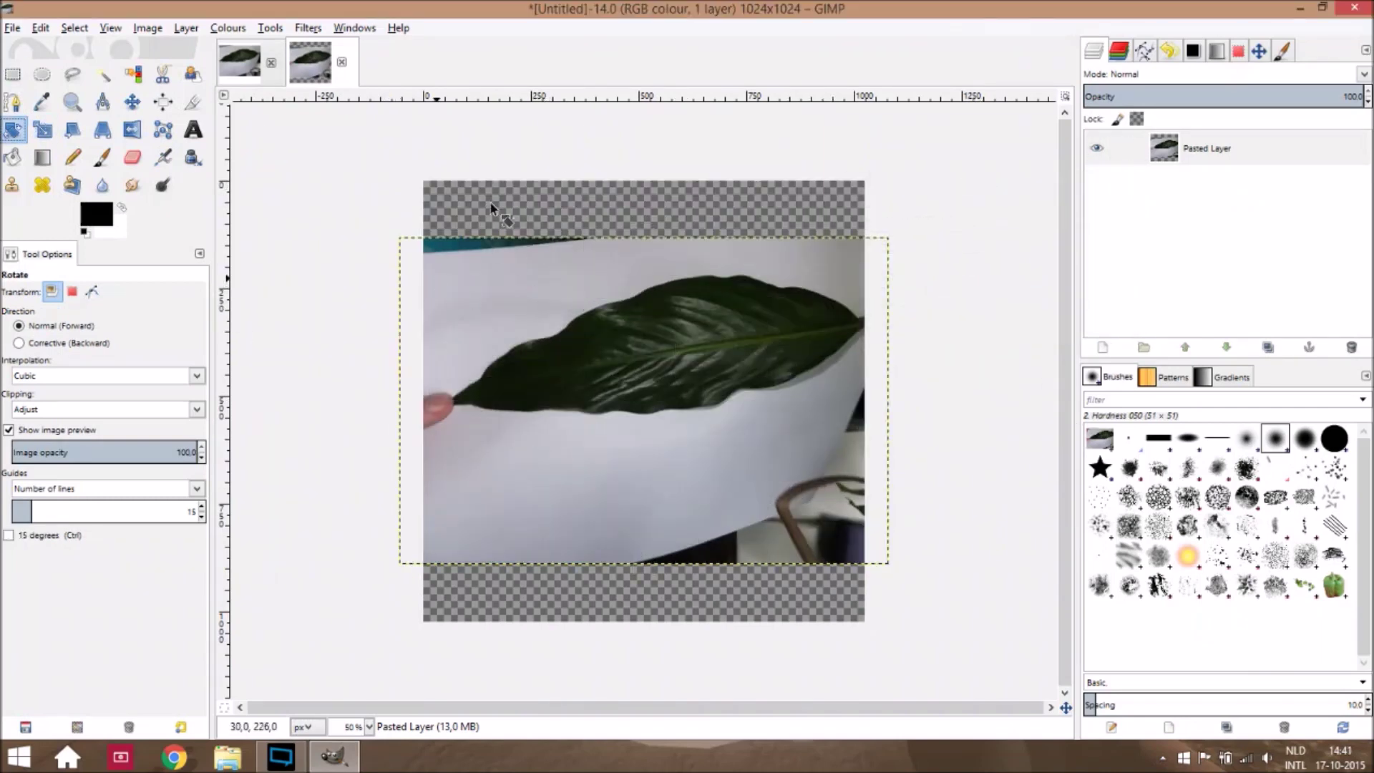
{"action": "left_click_drag", "start_coordinate": [491, 208], "coordinate": [926, 219]}
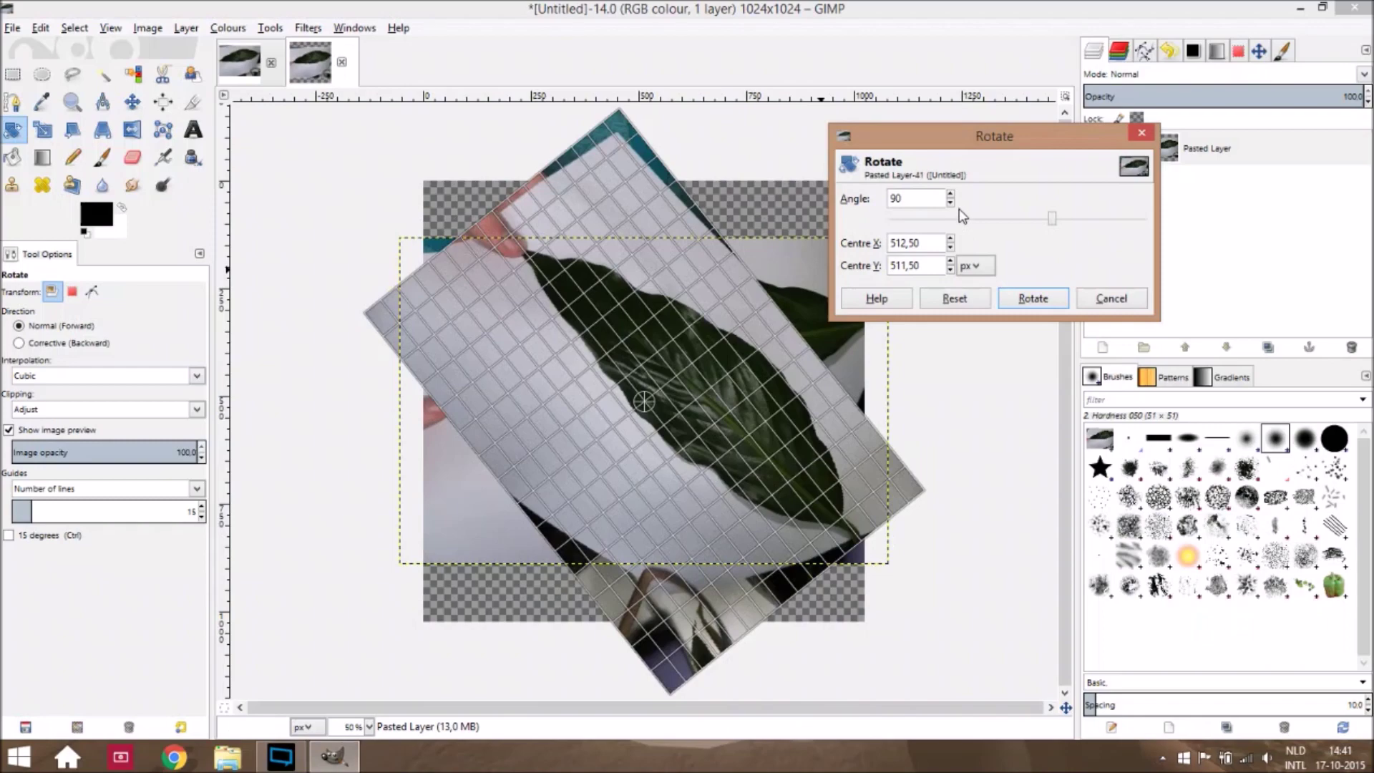
{"action": "key", "text": "Return"}
{"action": "left_click", "coordinate": [1034, 295]}
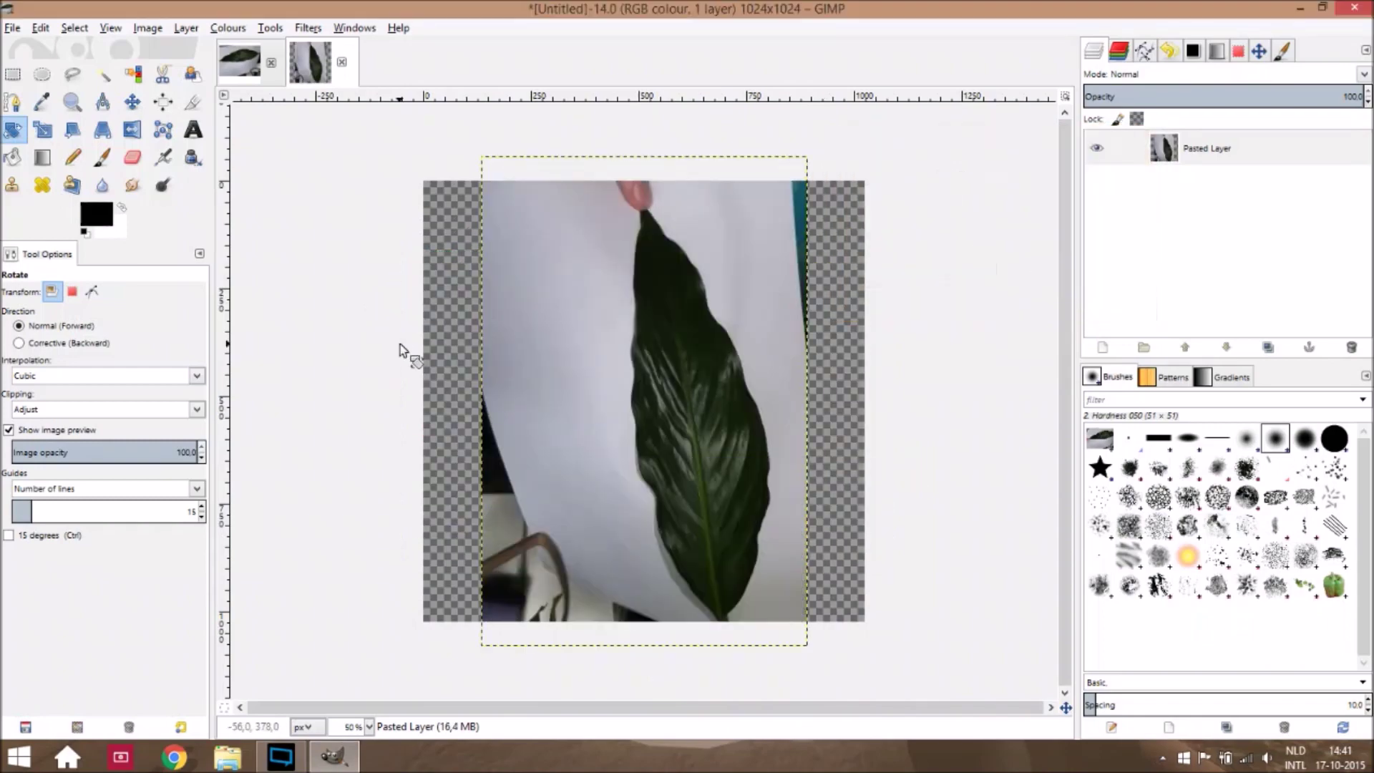
{"action": "left_click", "coordinate": [134, 101]}
{"action": "left_click_drag", "start_coordinate": [637, 473], "coordinate": [688, 476]}
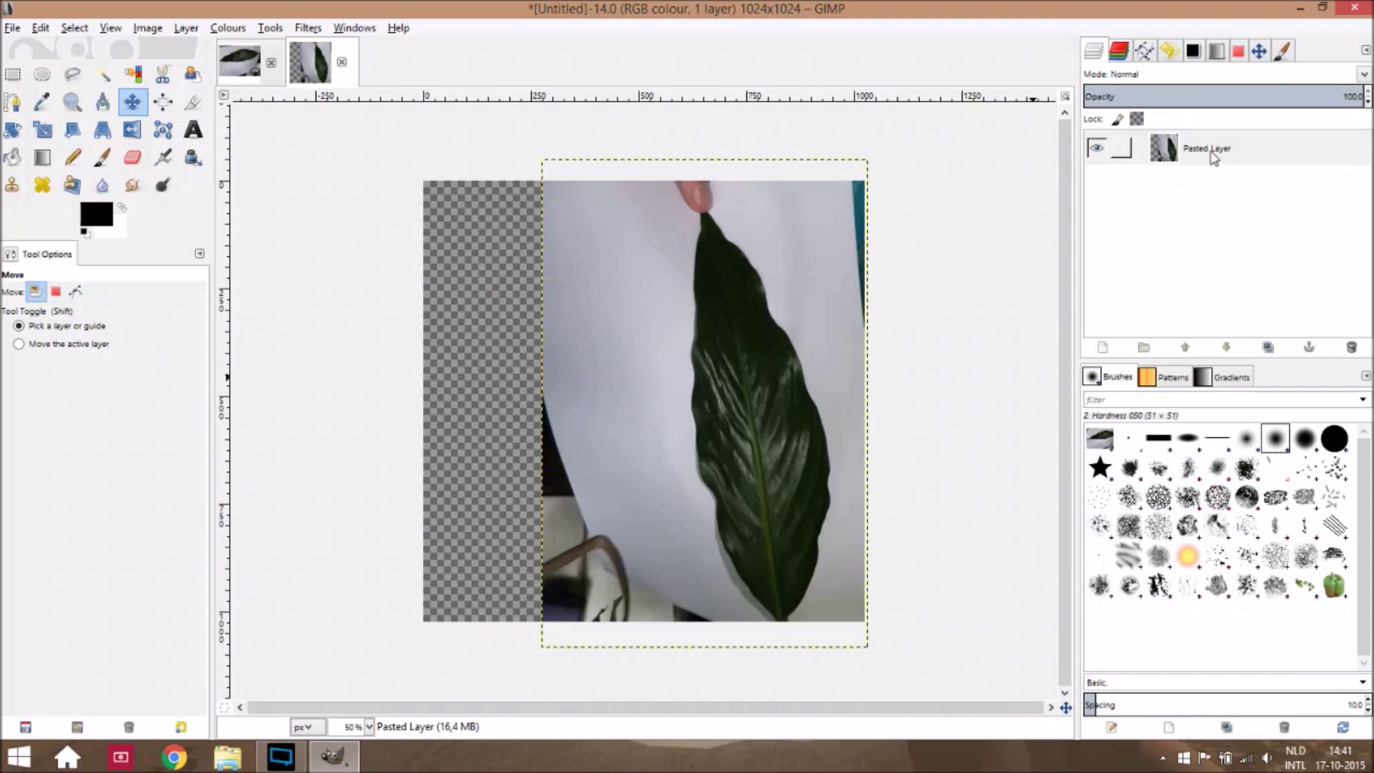
{"action": "left_click", "coordinate": [135, 77]}
Select the white paper by colour and clear it with a 430 px eraser and Delete
{"action": "left_click", "coordinate": [603, 287]}
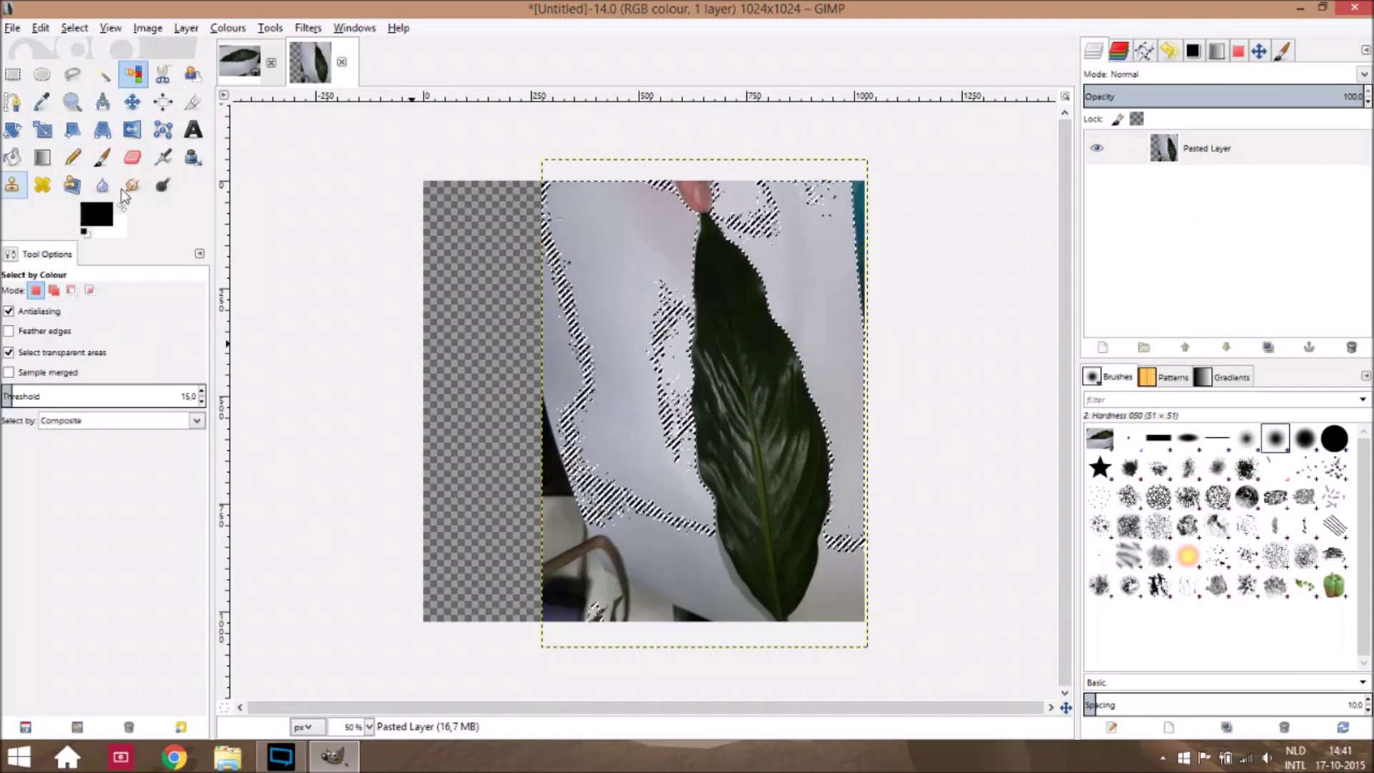
{"action": "left_click", "coordinate": [133, 157]}
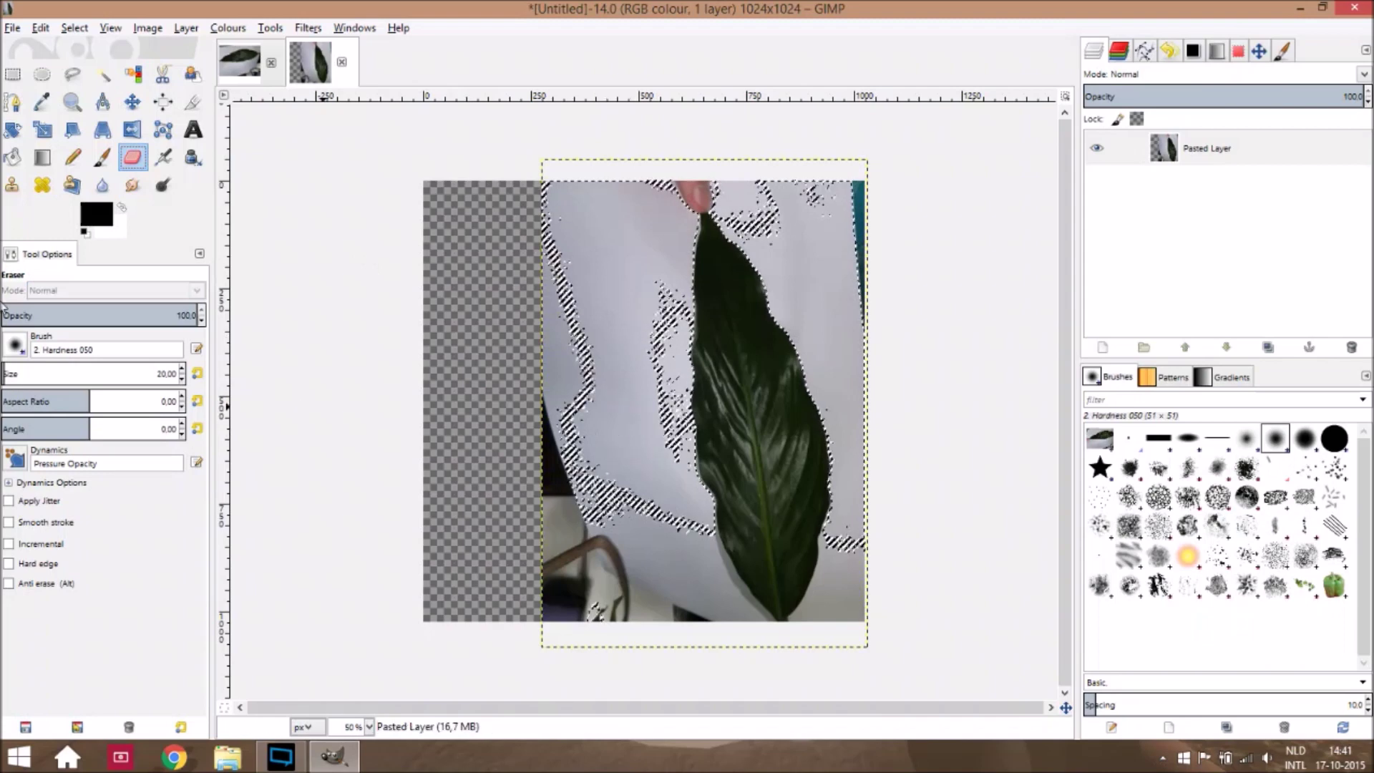
{"action": "left_click", "coordinate": [77, 373]}
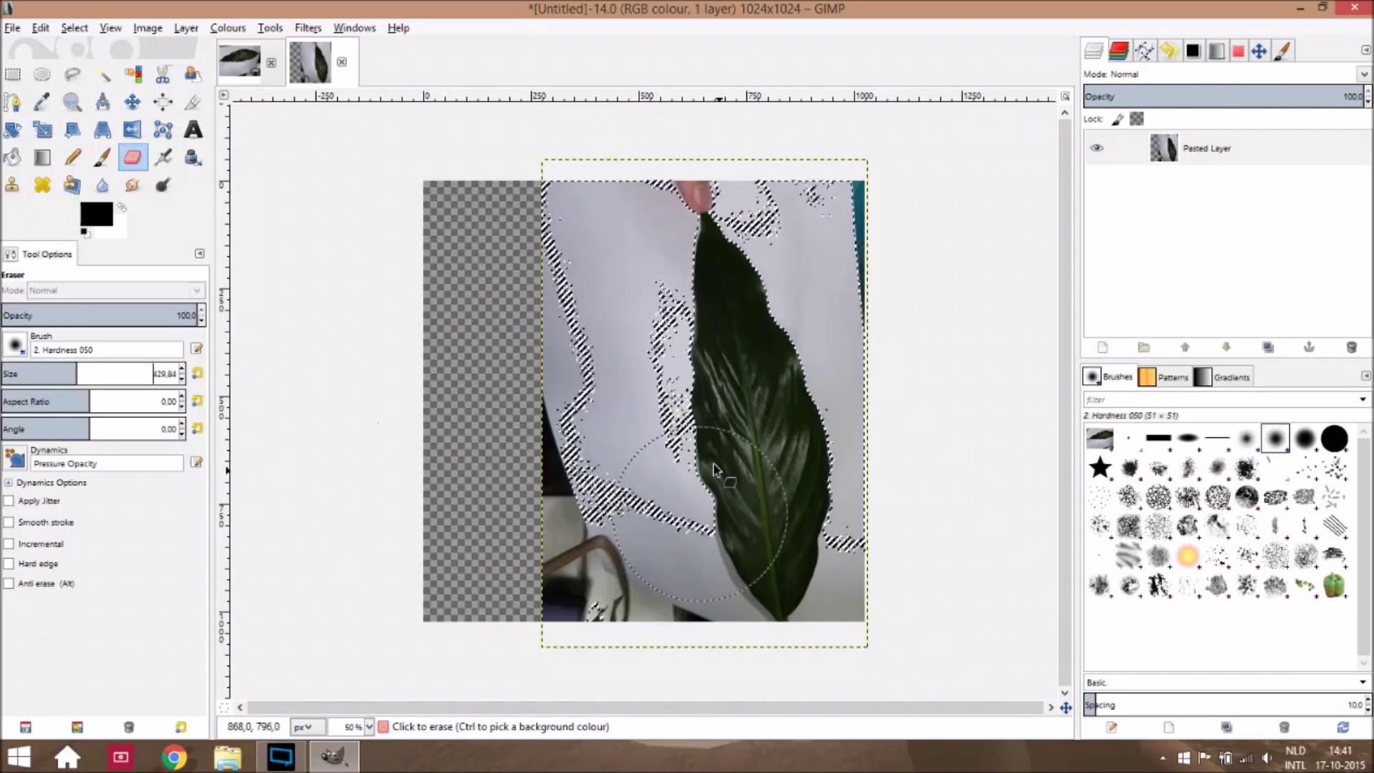
{"action": "mouse_move", "coordinate": [714, 468]}
{"action": "left_mouse_down"}
{"action": "mouse_move", "coordinate": [651, 538]}
{"action": "mouse_move", "coordinate": [664, 317]}
{"action": "mouse_move", "coordinate": [786, 493]}
{"action": "mouse_move", "coordinate": [751, 631]}
{"action": "mouse_move", "coordinate": [750, 216]}
{"action": "mouse_move", "coordinate": [874, 244]}
{"action": "mouse_move", "coordinate": [799, 556]}
{"action": "left_mouse_up"}
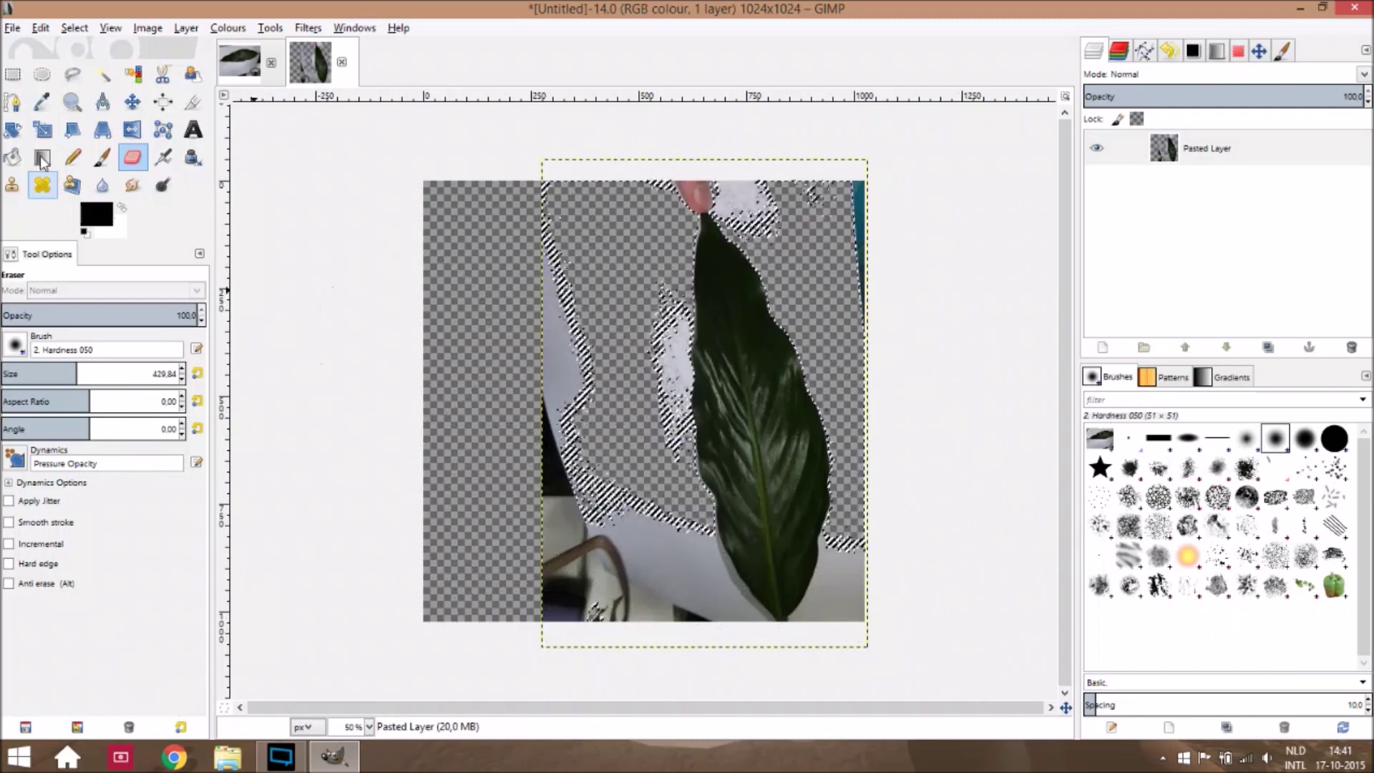
{"action": "left_click", "coordinate": [133, 74]}
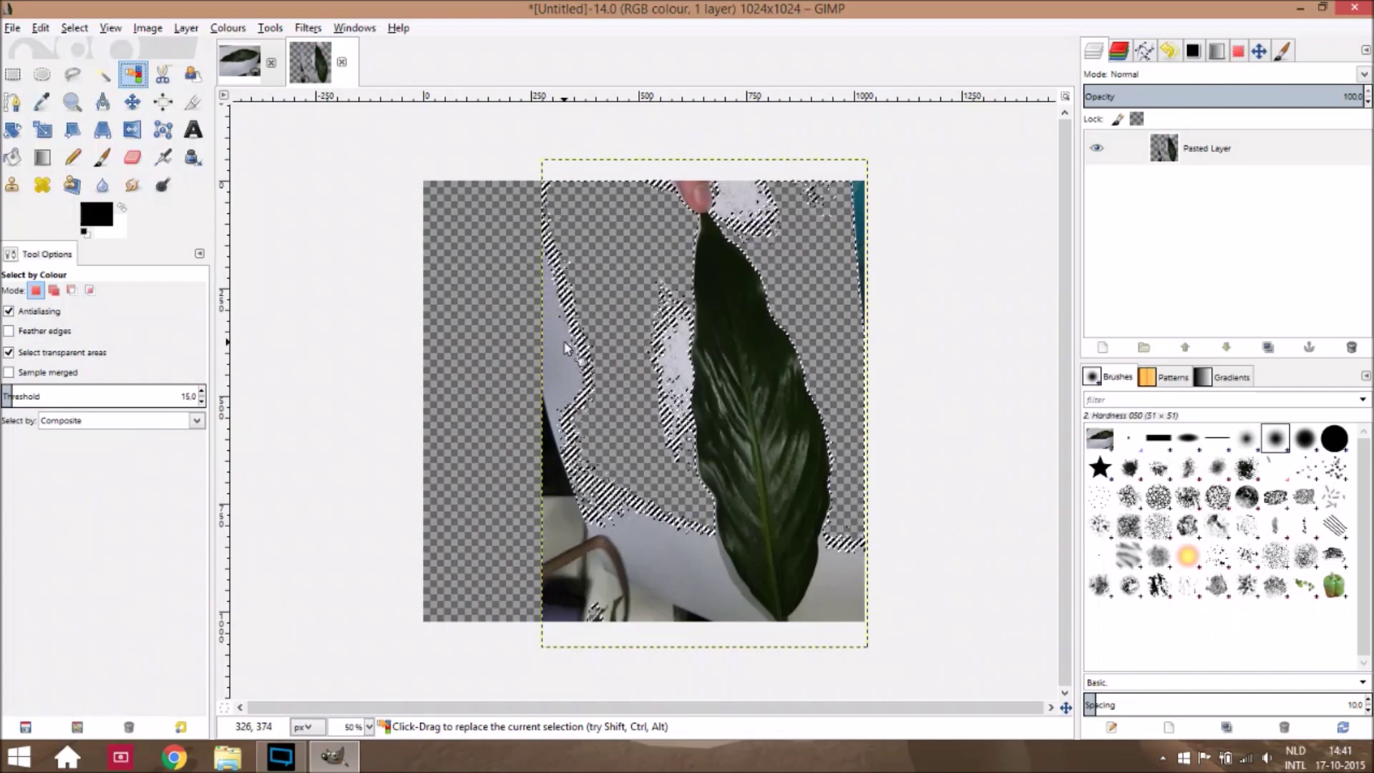
{"action": "key", "text": "Delete"}
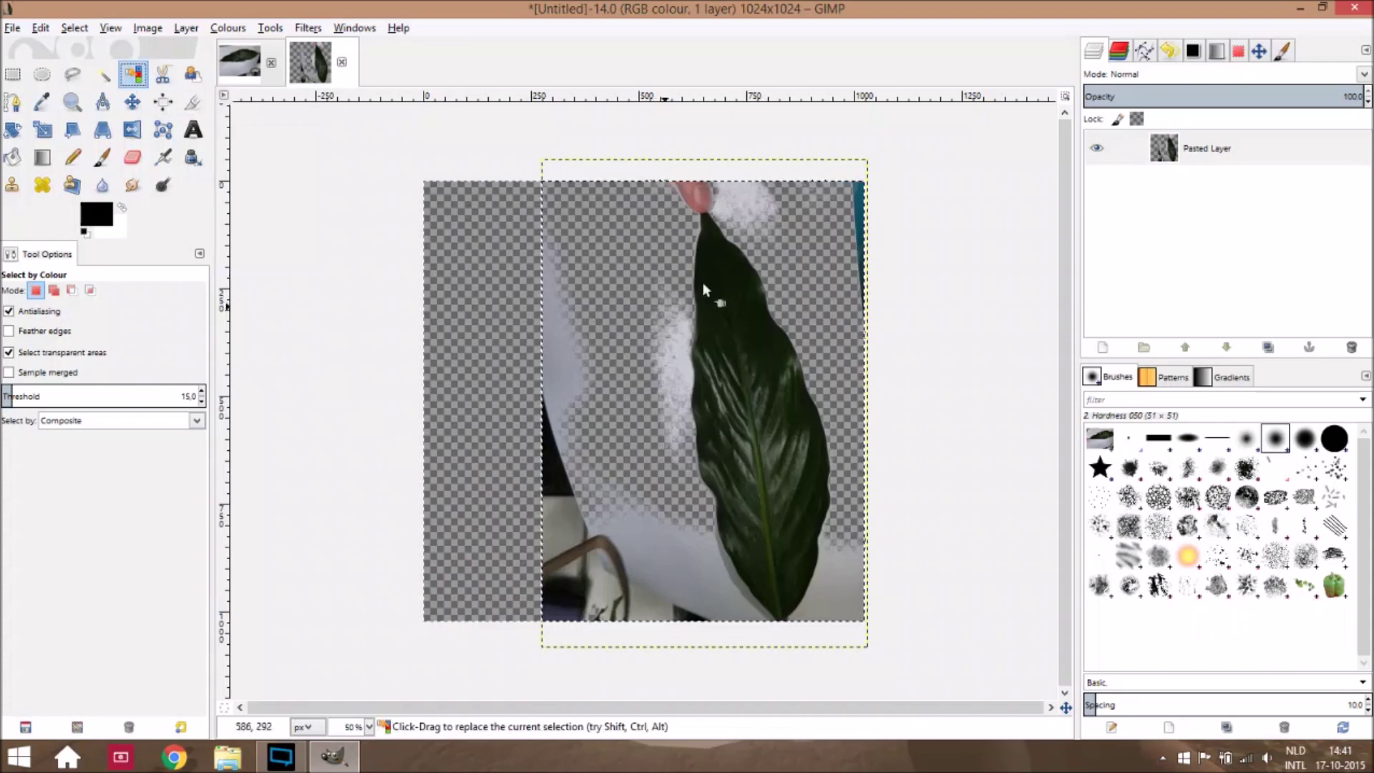
Erase the leftover paper and wire in the lower left of the leaf
{"action": "left_click", "coordinate": [132, 157]}
{"action": "mouse_move", "coordinate": [543, 237]}
{"action": "left_mouse_down"}
{"action": "mouse_move", "coordinate": [552, 596]}
{"action": "mouse_move", "coordinate": [541, 370]}
{"action": "mouse_move", "coordinate": [595, 656]}
{"action": "mouse_move", "coordinate": [565, 417]}
{"action": "mouse_move", "coordinate": [633, 651]}
{"action": "mouse_move", "coordinate": [593, 506]}
{"action": "mouse_move", "coordinate": [580, 630]}
{"action": "left_mouse_up"}
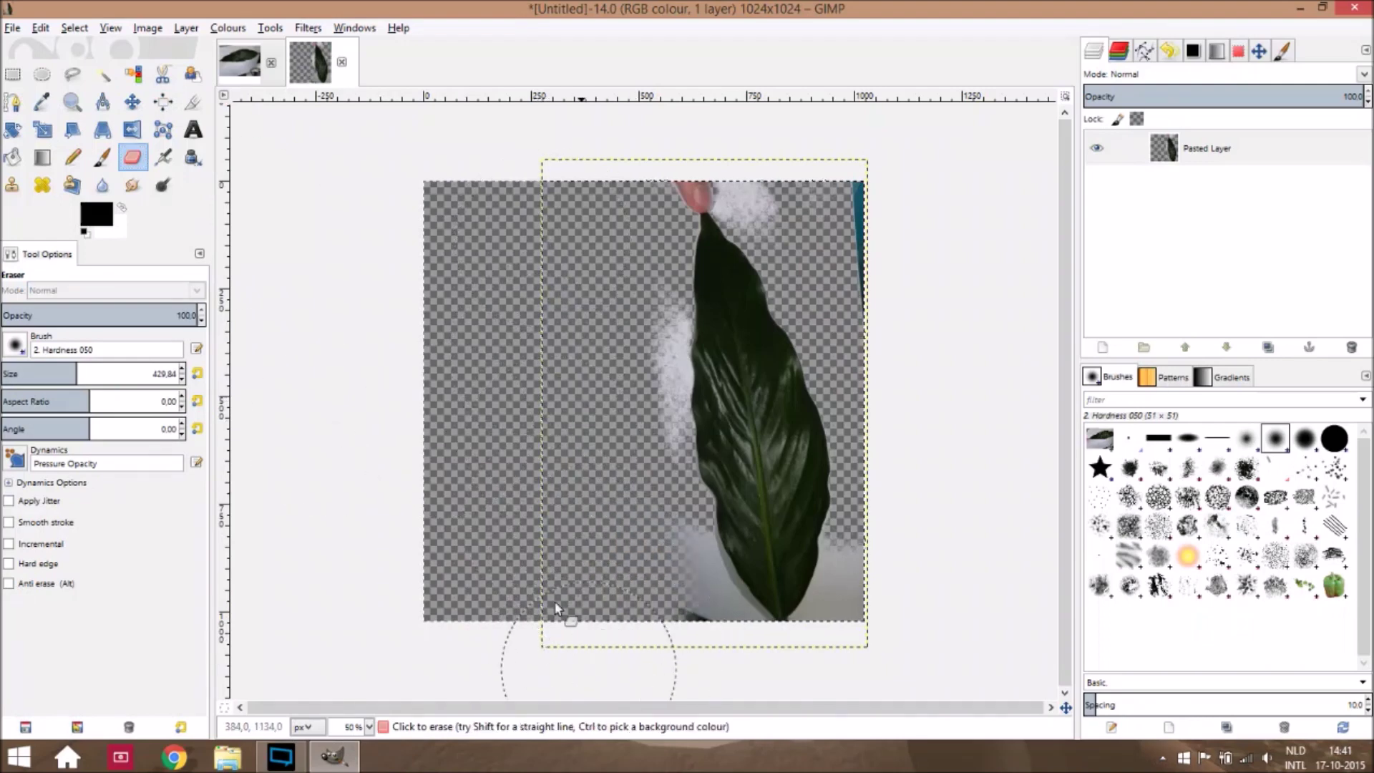
{"action": "left_click", "coordinate": [132, 74]}
Select the grey background along the leaf edge, erase lower-left paper, then deselect
{"action": "scroll", "coordinate": [671, 582], "scroll_direction": "up", "scroll_amount": 3}
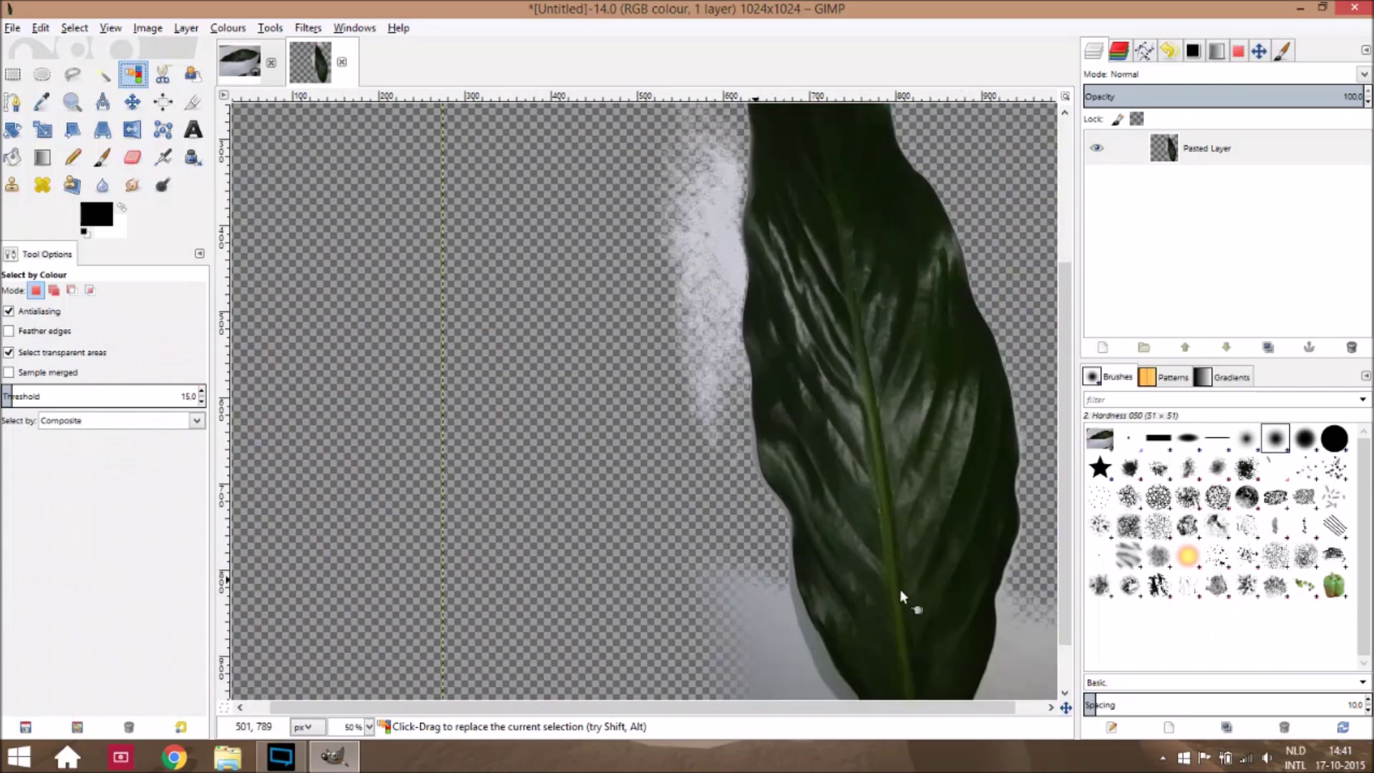
{"action": "left_click", "coordinate": [876, 576]}
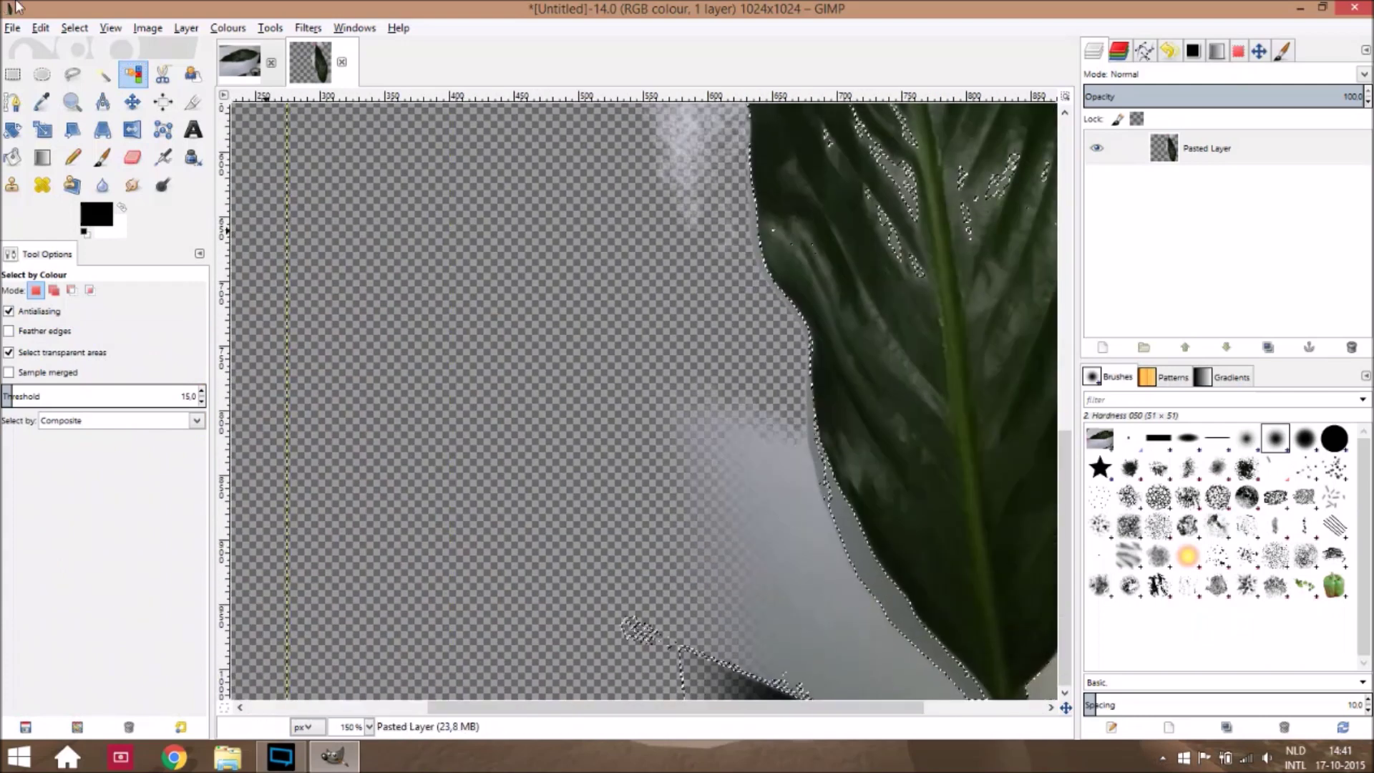
{"action": "left_click", "coordinate": [132, 156]}
{"action": "scroll", "coordinate": [553, 369], "scroll_direction": "down", "scroll_amount": 2}
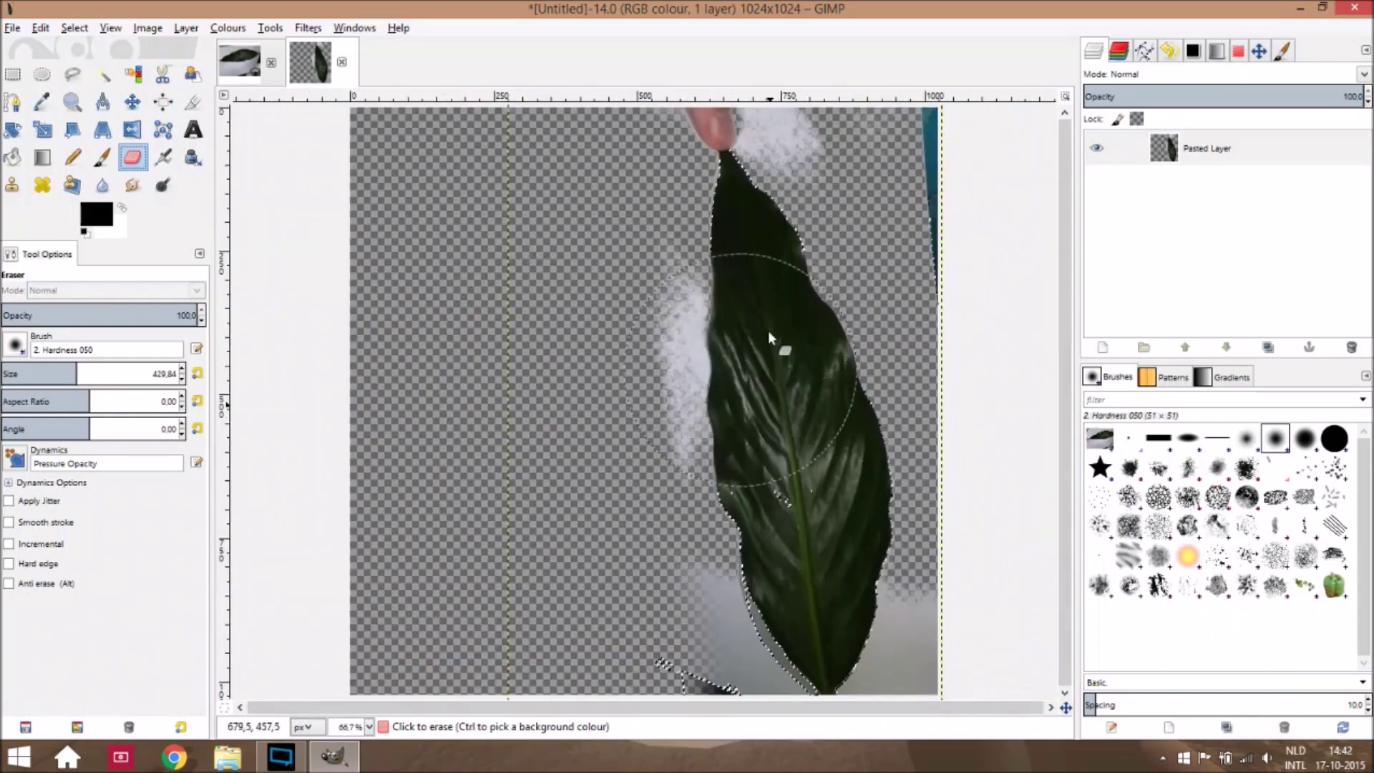
{"action": "scroll", "coordinate": [741, 400], "scroll_direction": "down", "scroll_amount": 3}
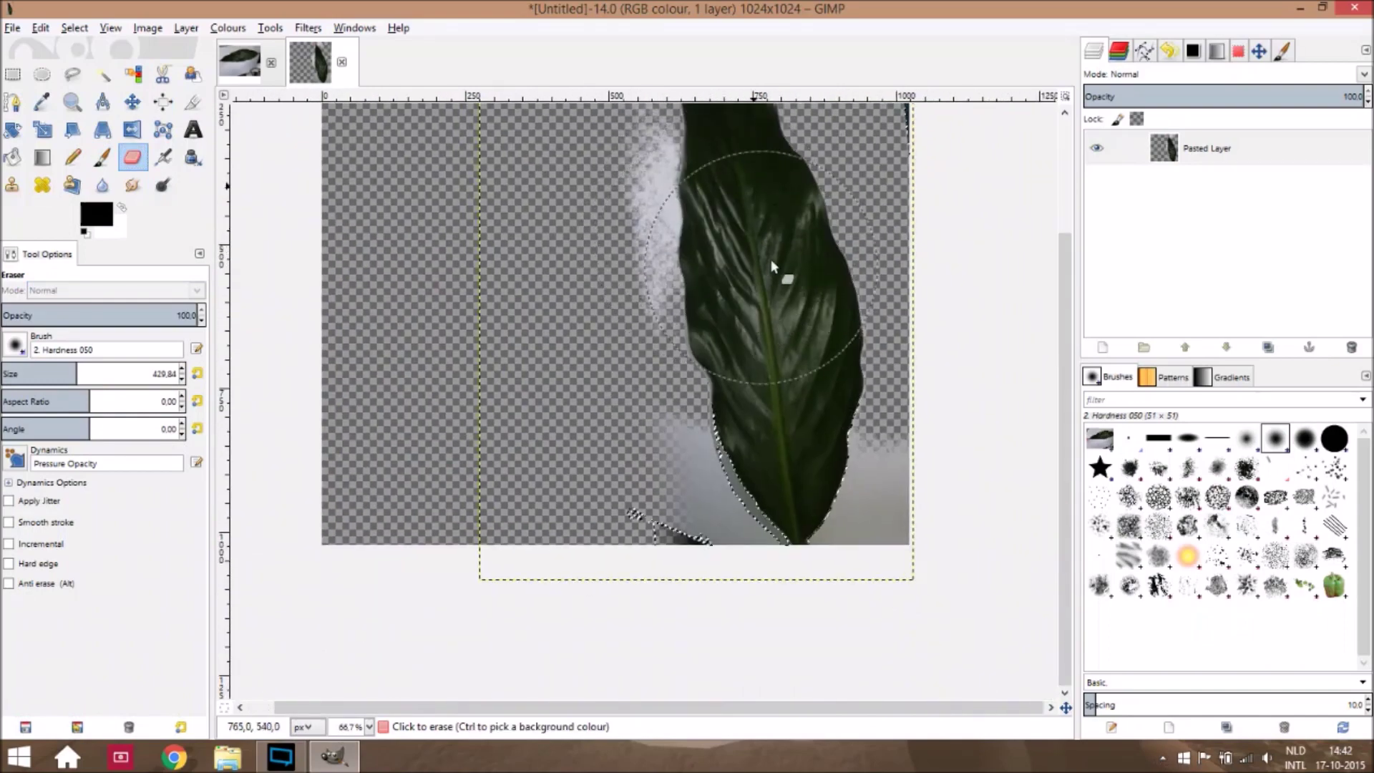
{"action": "left_click", "coordinate": [680, 472]}
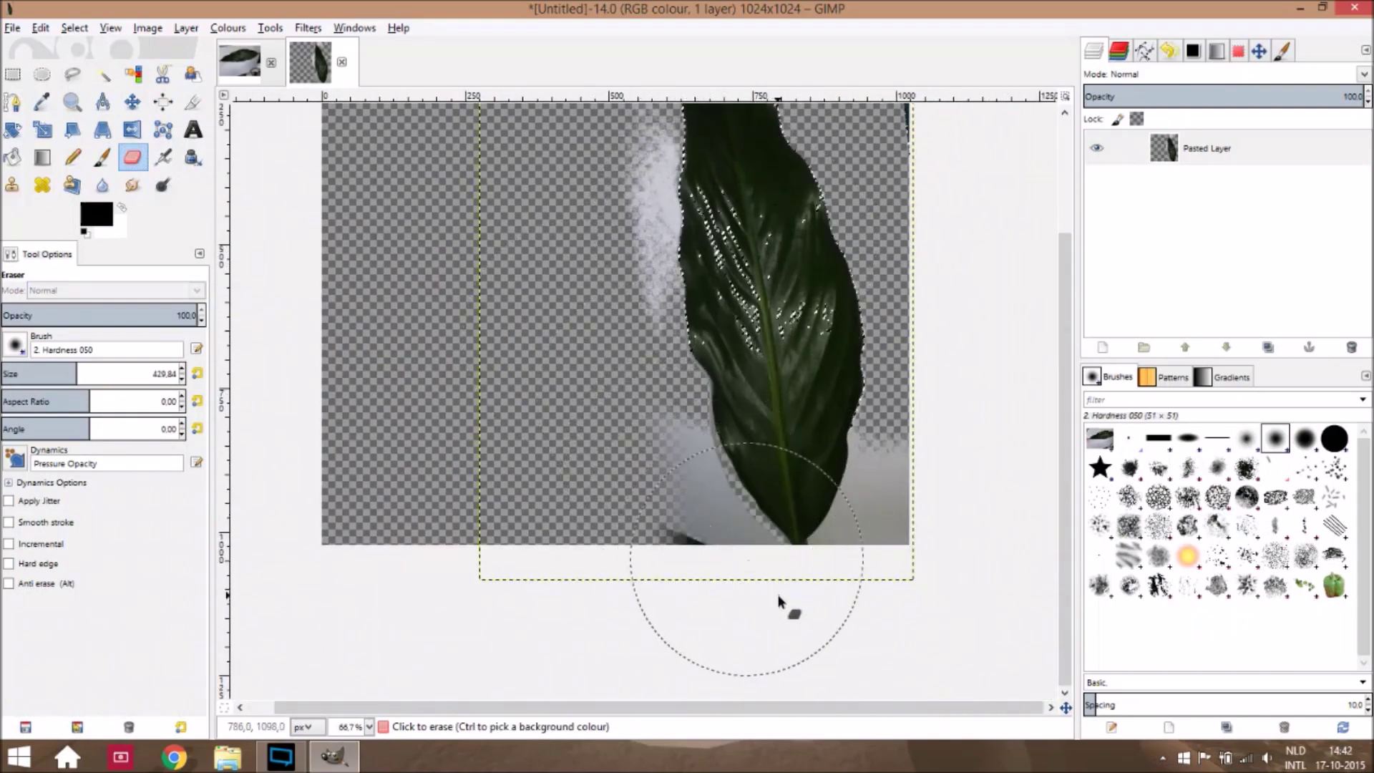
{"action": "key", "text": "ctrl+shift+a"}
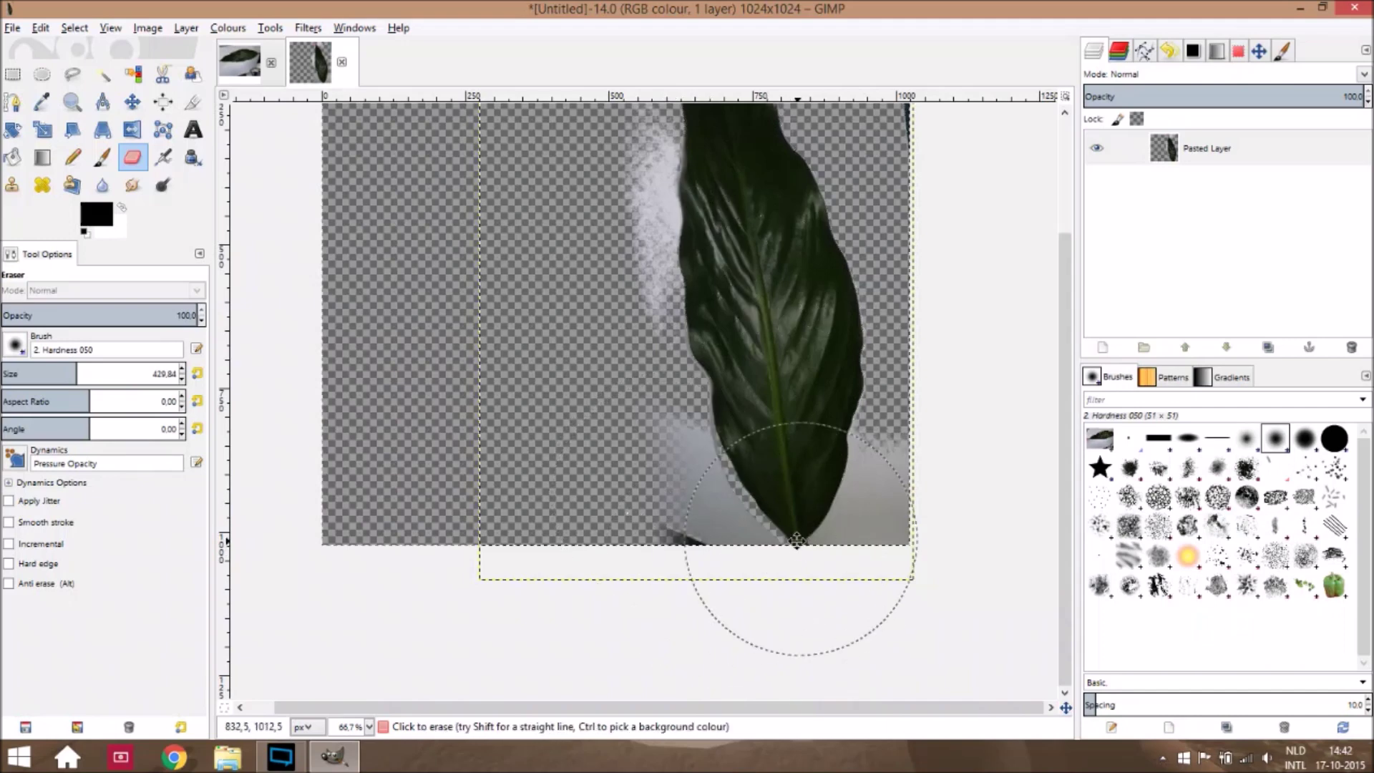
{"action": "scroll", "coordinate": [844, 522], "scroll_direction": "down", "scroll_amount": 1}
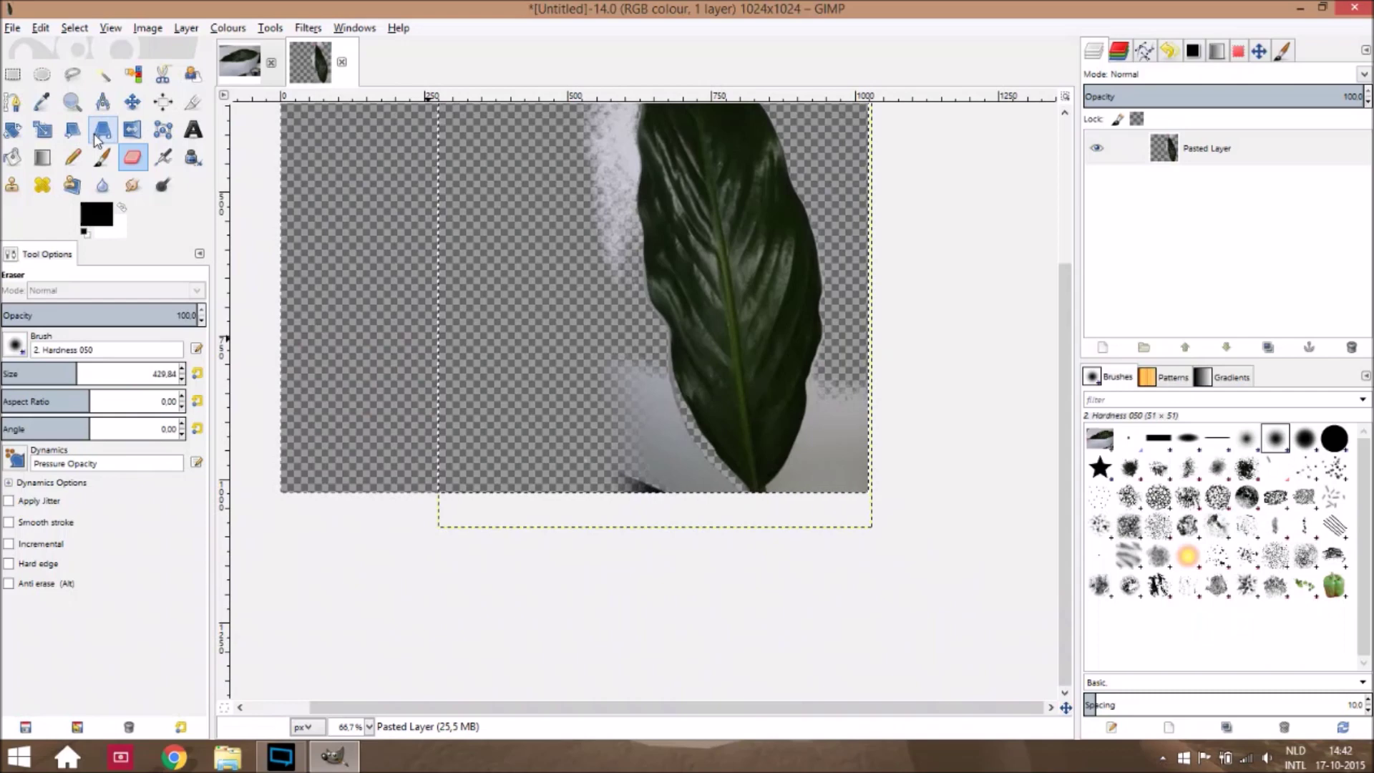
Select and erase the grey background beside the leaf, undoing one stray stroke
{"action": "left_click", "coordinate": [132, 74]}
{"action": "left_click", "coordinate": [844, 463]}
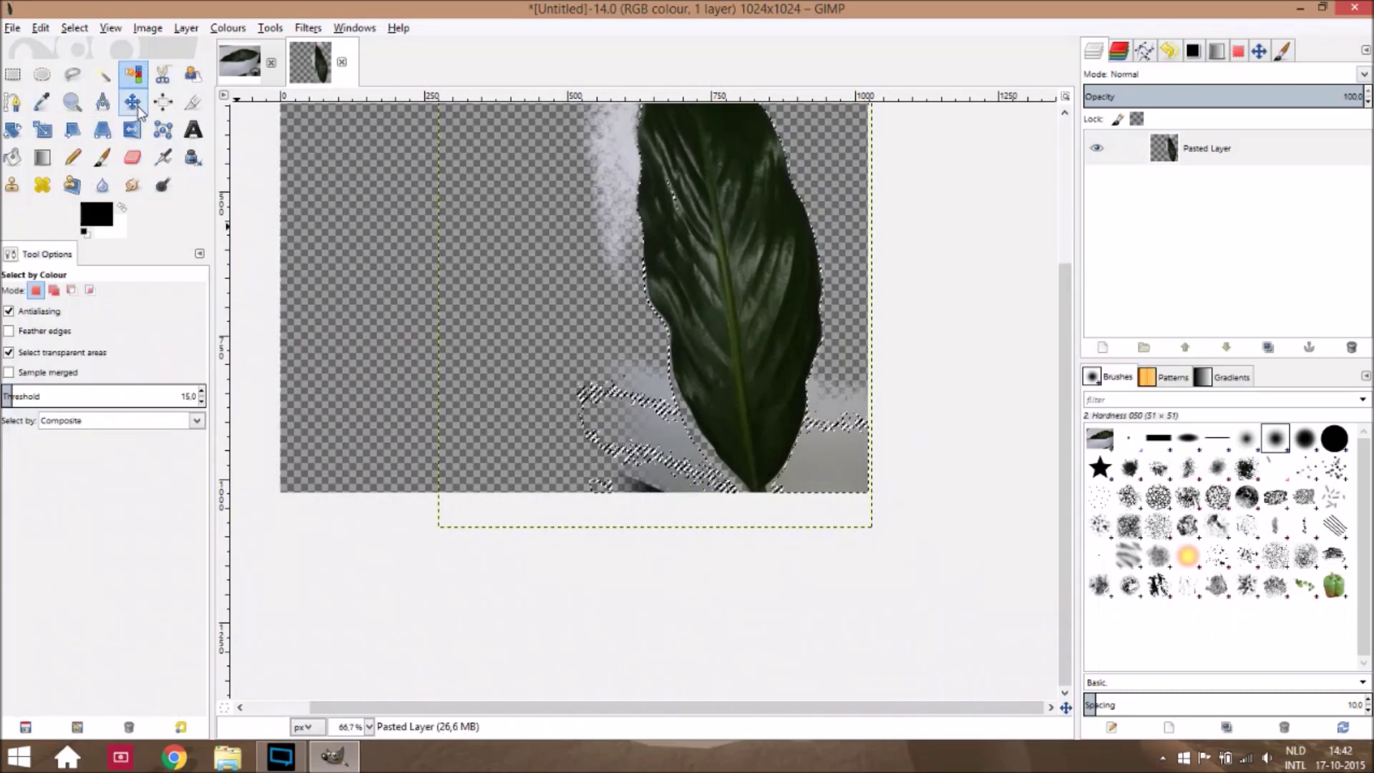
{"action": "key", "text": "shift+e"}
{"action": "mouse_move", "coordinate": [624, 424]}
{"action": "left_mouse_down"}
{"action": "mouse_move", "coordinate": [638, 321]}
{"action": "mouse_move", "coordinate": [878, 436]}
{"action": "mouse_move", "coordinate": [864, 390]}
{"action": "left_mouse_up"}
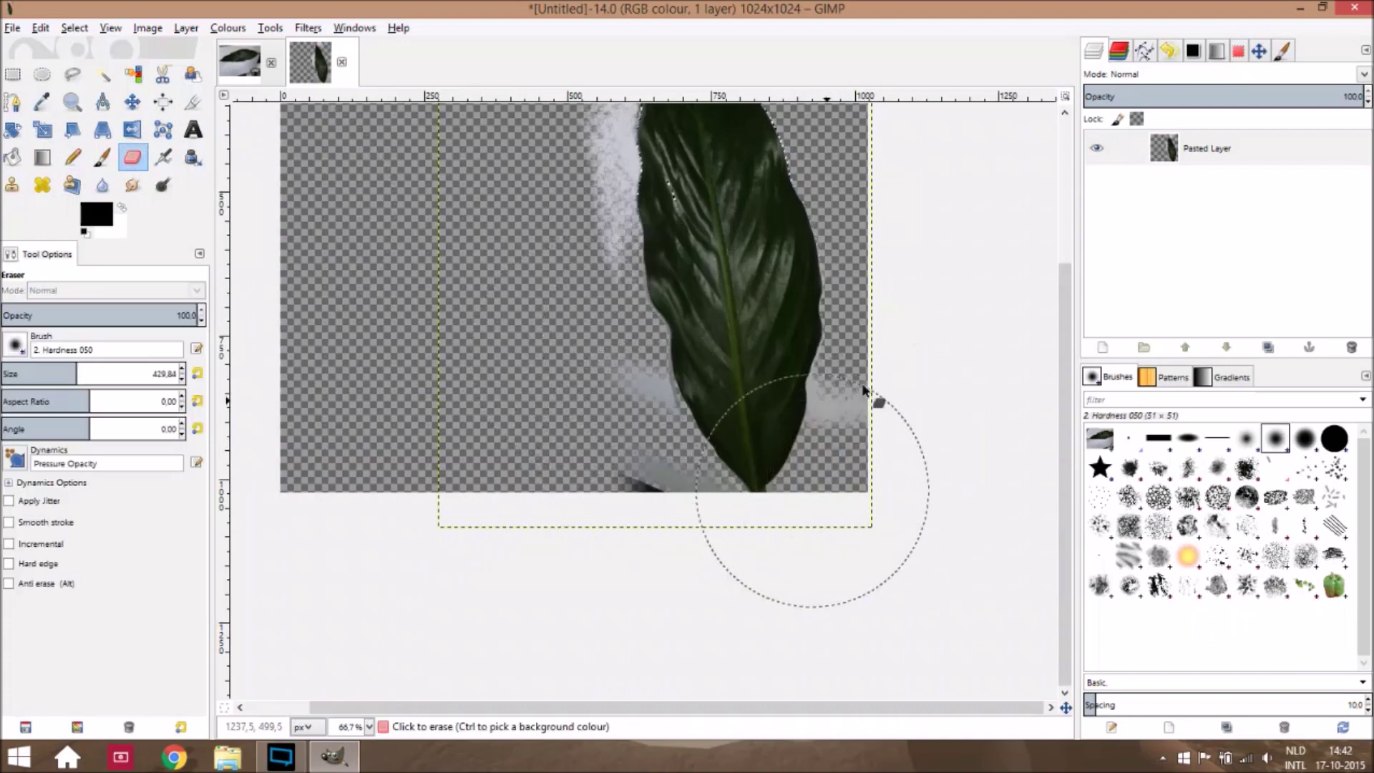
{"action": "left_click", "coordinate": [637, 523]}
{"action": "key", "text": "ctrl+z"}
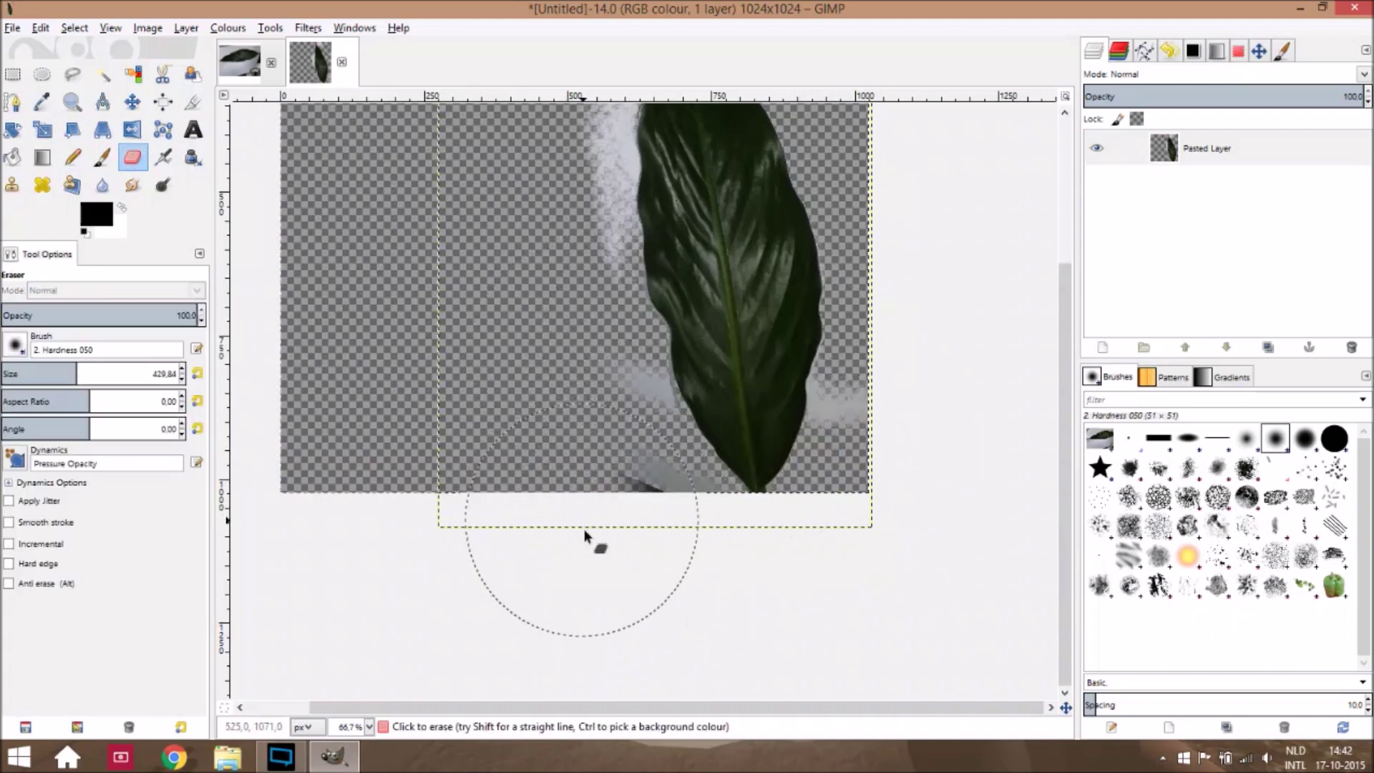
With a Hardness 100 brush, erase white haze left of the leaf and the pink stem tip
{"action": "left_click", "coordinate": [1335, 439]}
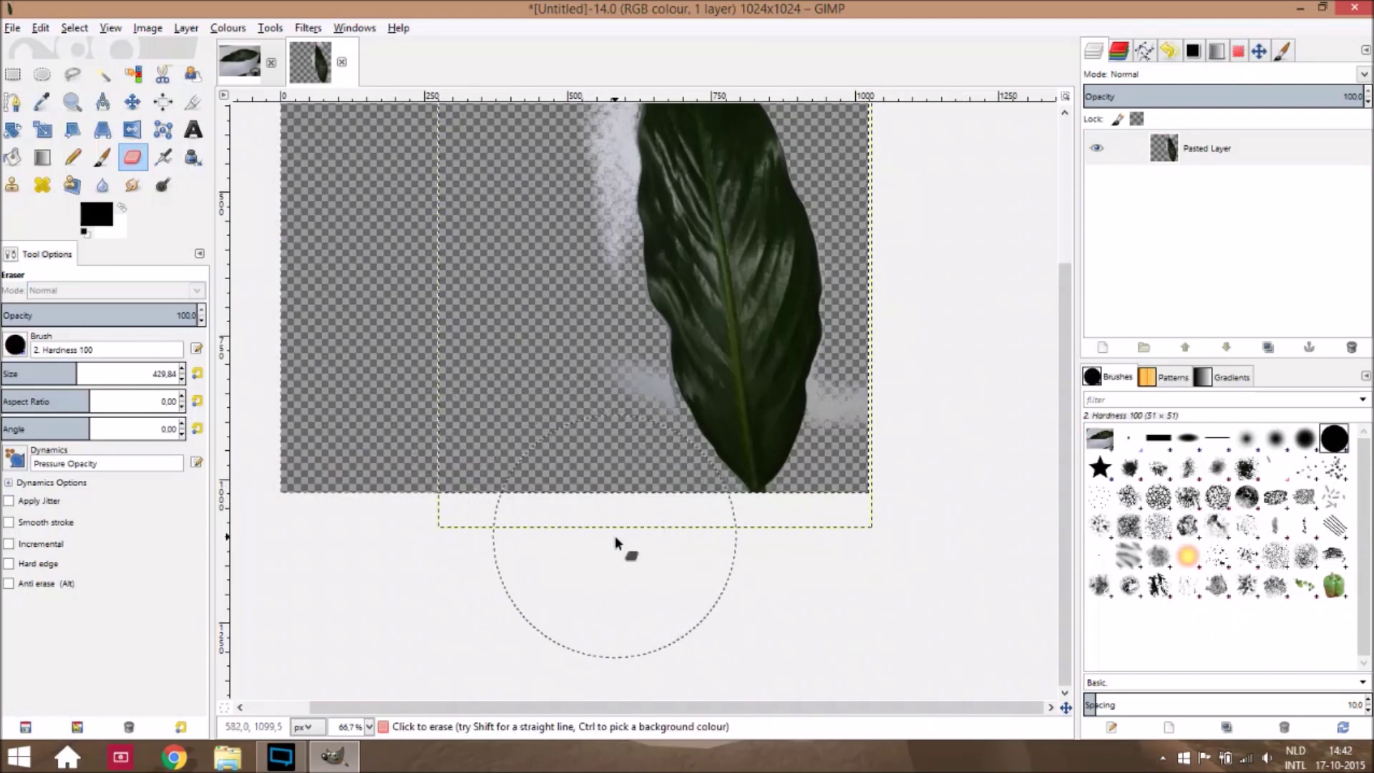
{"action": "left_click", "coordinate": [558, 404]}
{"action": "scroll", "coordinate": [551, 510], "scroll_direction": "up", "scroll_amount": 3}
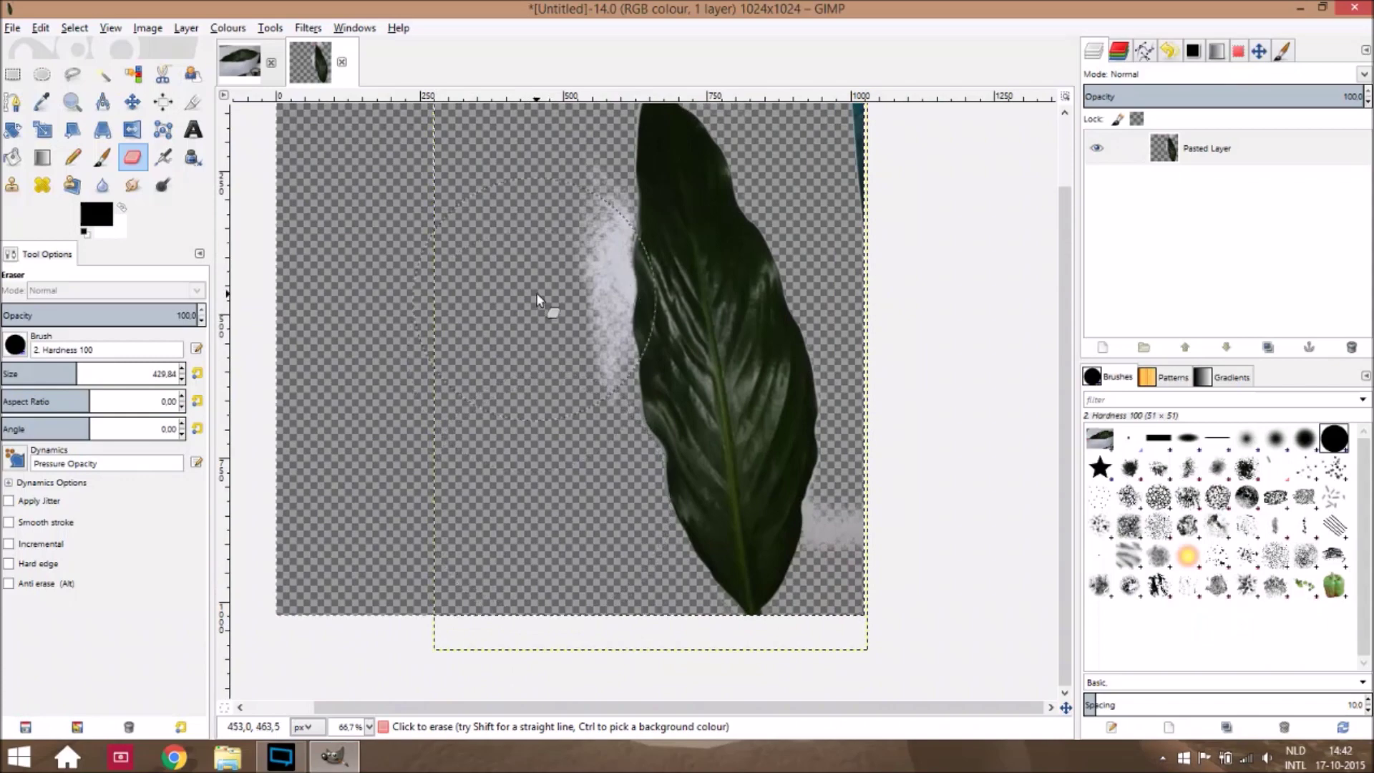
{"action": "left_click", "coordinate": [509, 291]}
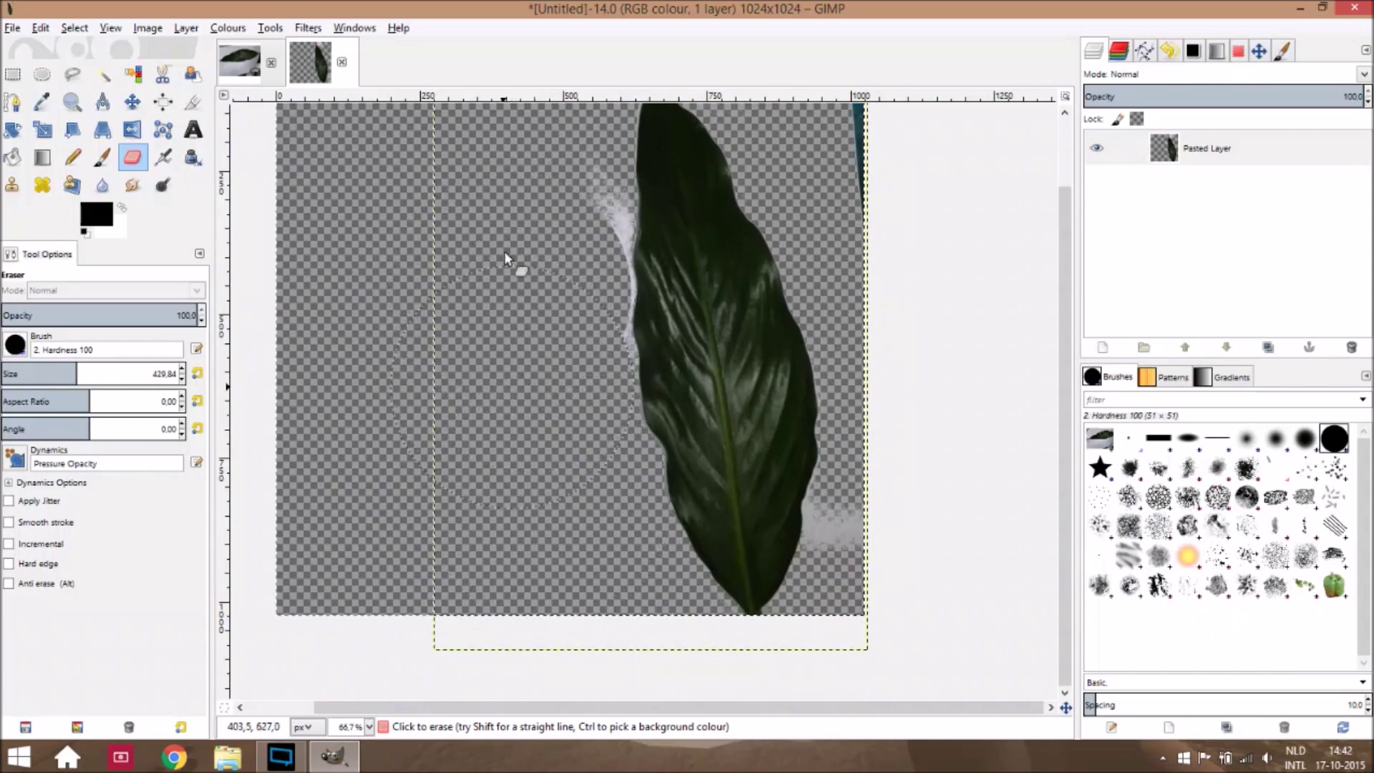
{"action": "scroll", "coordinate": [504, 250], "scroll_direction": "up", "scroll_amount": 6}
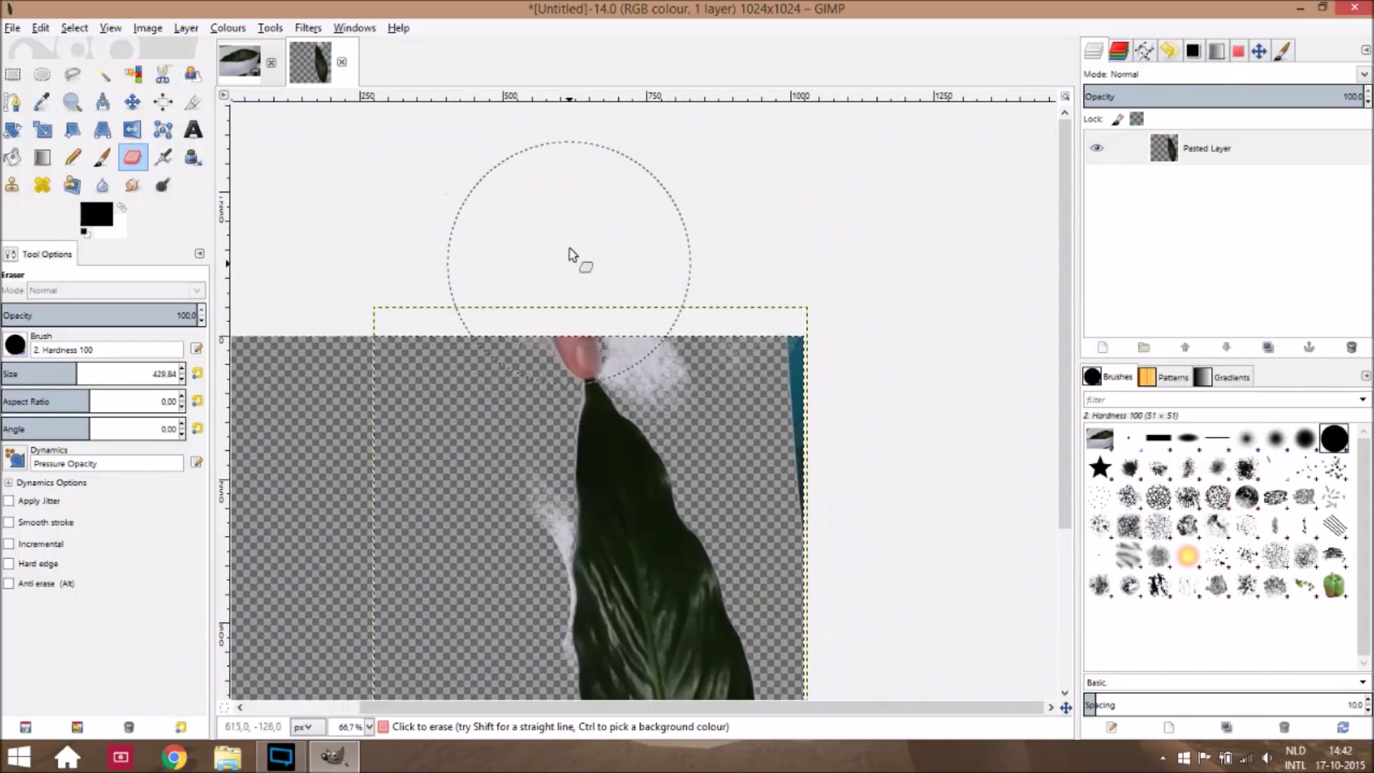
{"action": "left_click", "coordinate": [576, 260]}
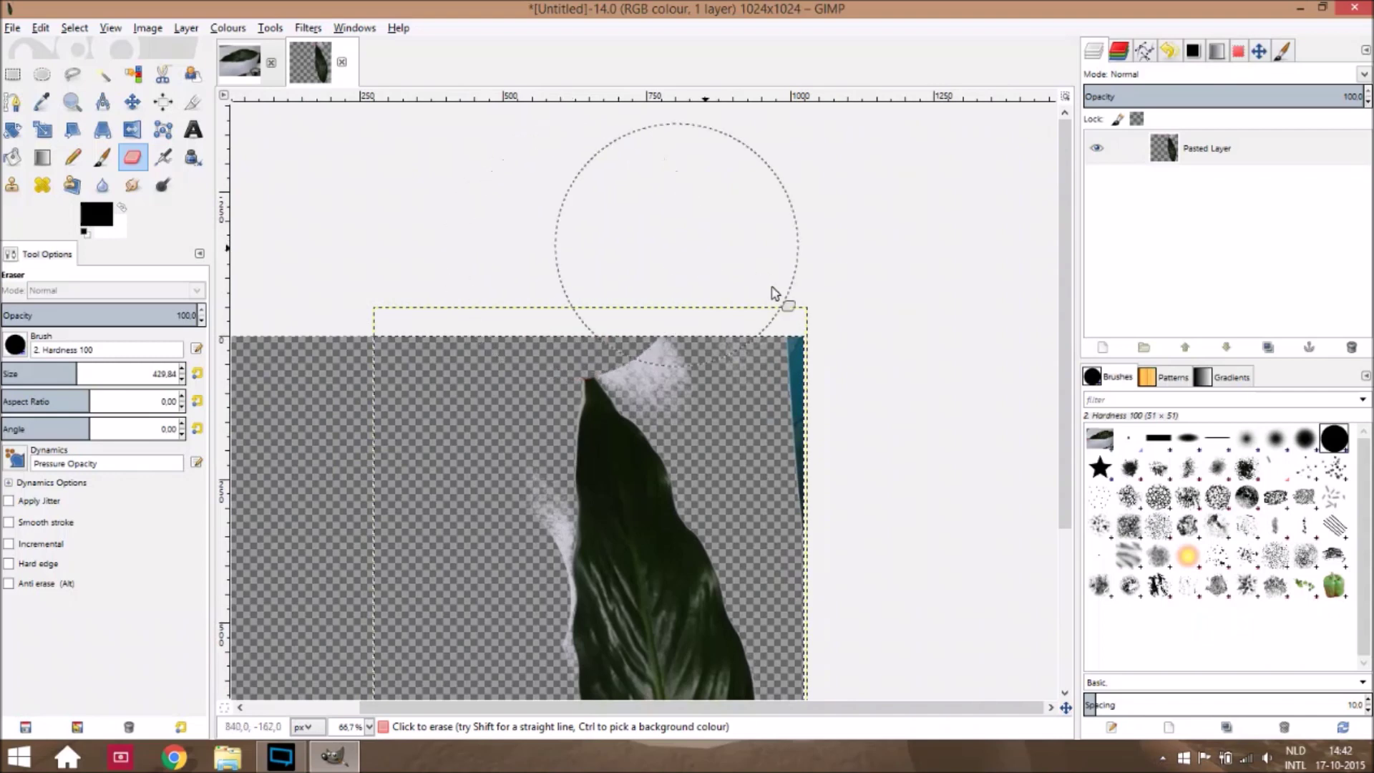
Erase the top haze, teal strip, and haze along the leaf's lower right and left edge
{"action": "left_click", "coordinate": [820, 387]}
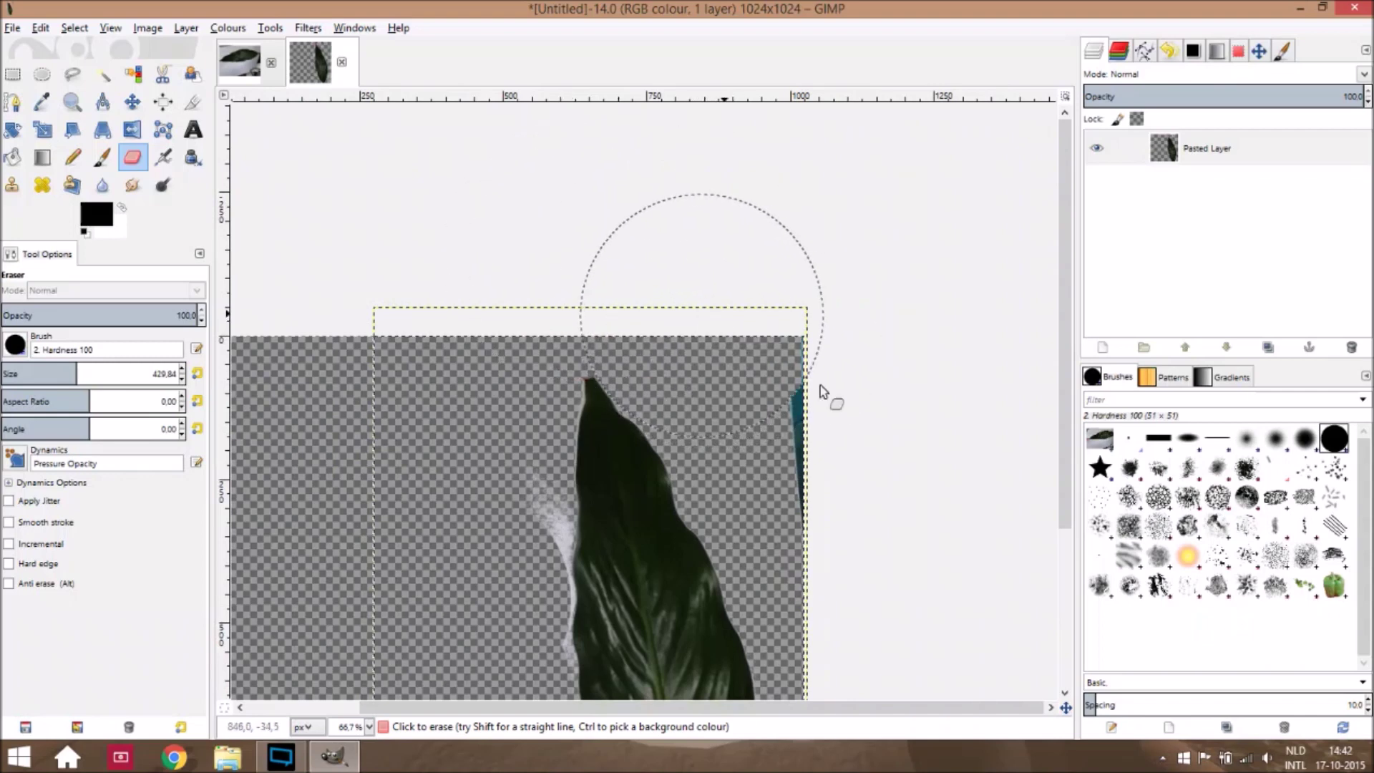
{"action": "scroll", "coordinate": [823, 386], "scroll_direction": "down", "scroll_amount": 7}
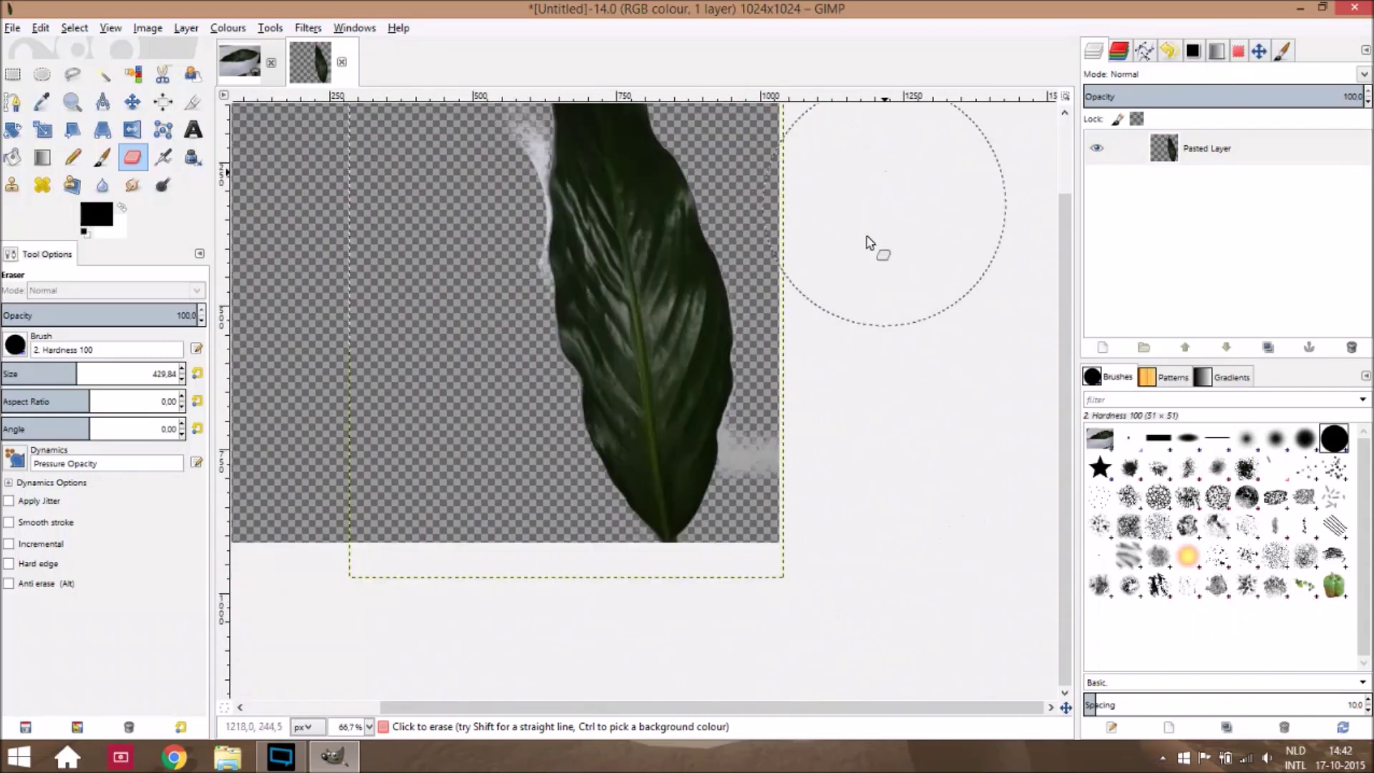
{"action": "left_click", "coordinate": [843, 478]}
{"action": "scroll", "coordinate": [557, 299], "scroll_direction": "up", "scroll_amount": 3}
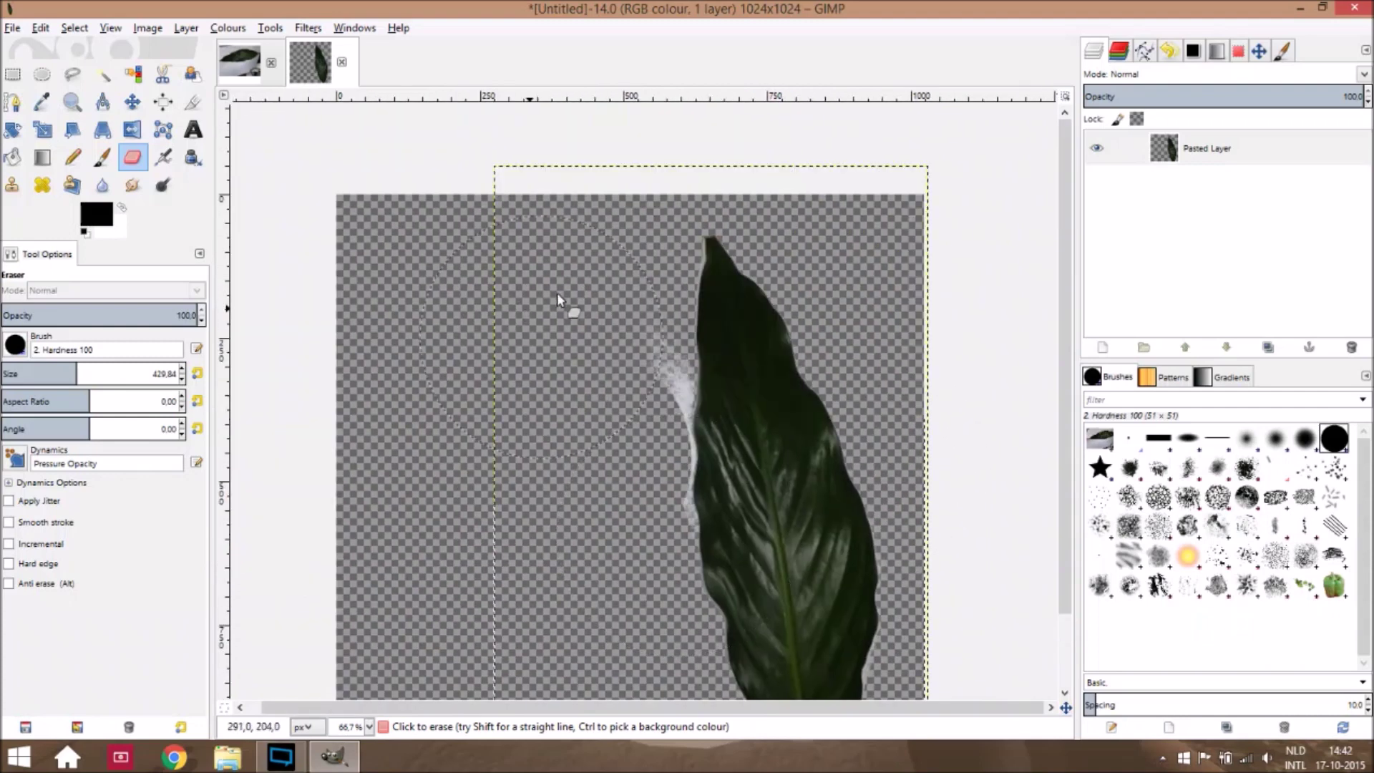
{"action": "left_click", "coordinate": [562, 388]}
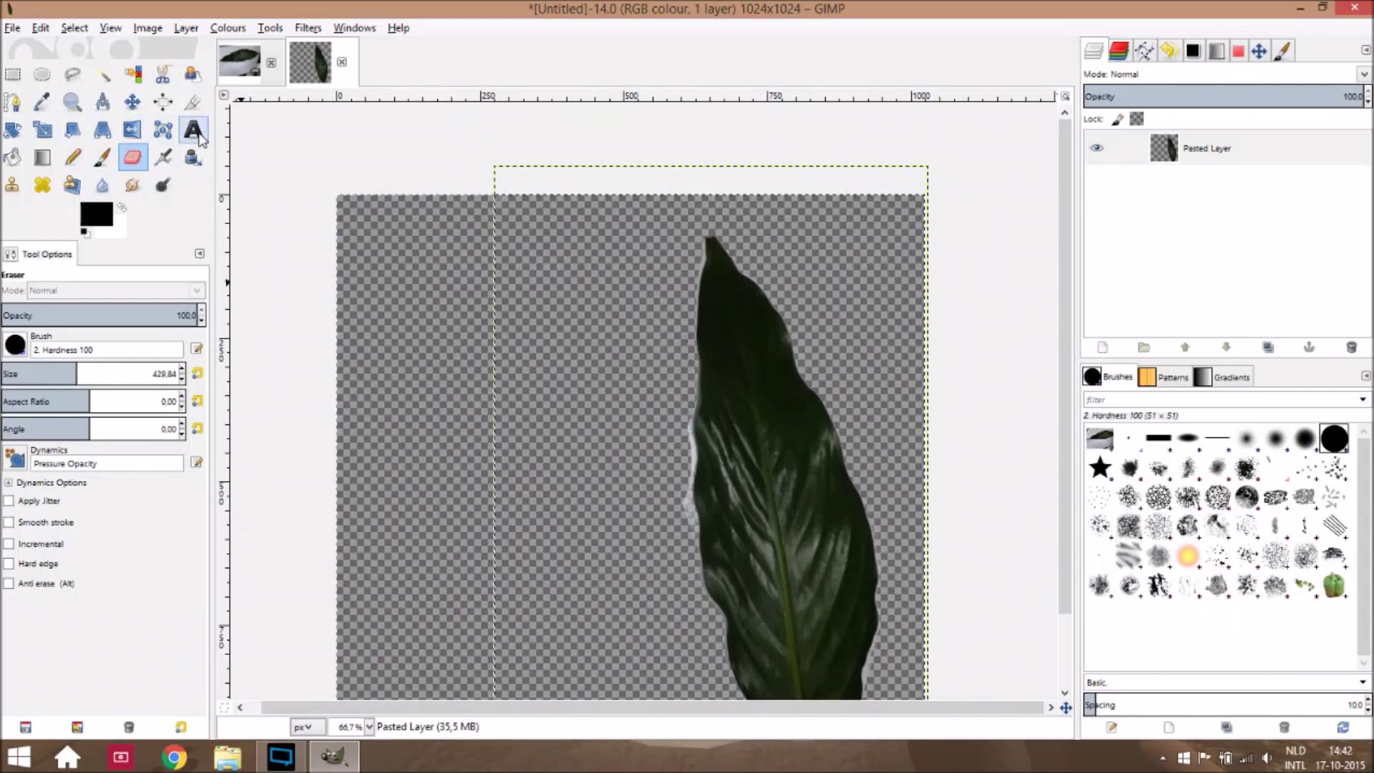
{"action": "left_click", "coordinate": [194, 129]}
Select the leftover whitish fringe by colour and erase it along the leaf's right and bottom edges
{"action": "left_click", "coordinate": [136, 75]}
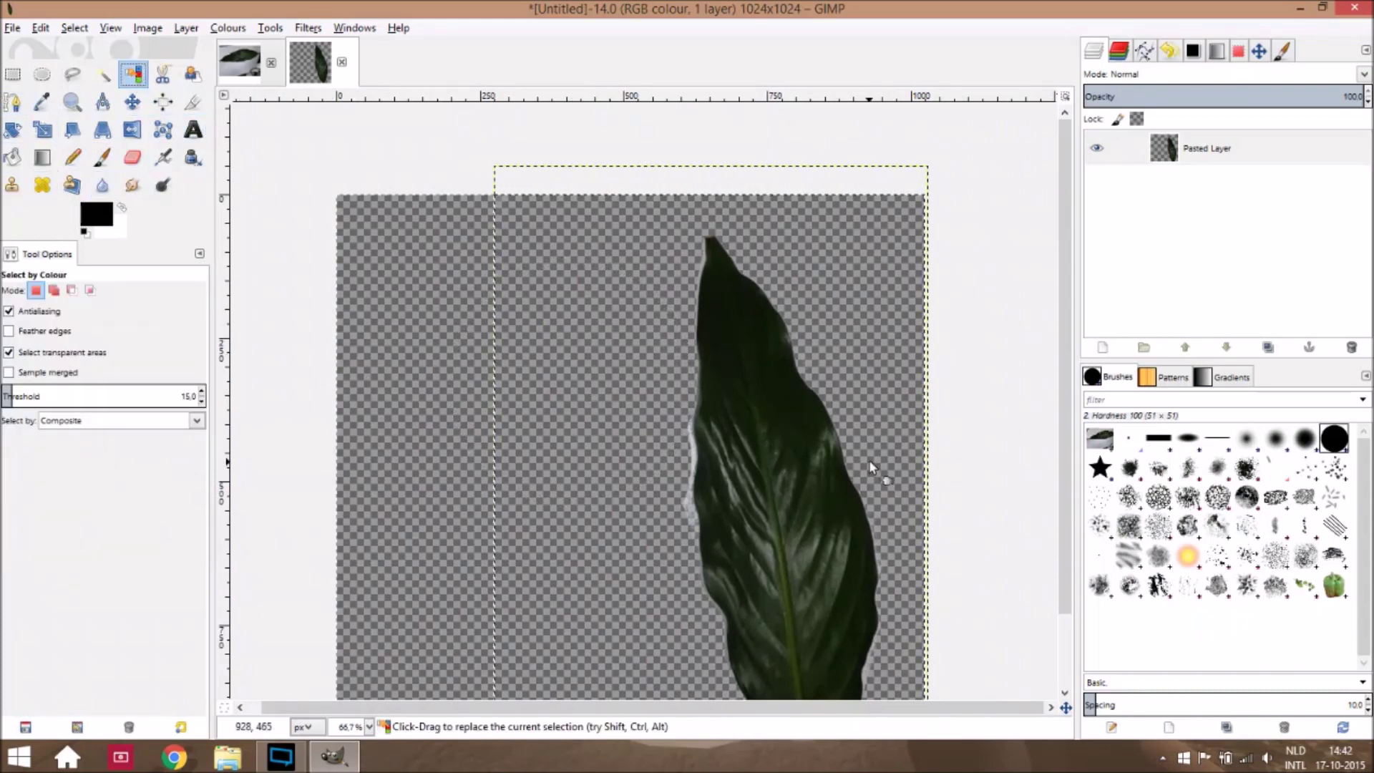
{"action": "scroll", "coordinate": [699, 332], "scroll_direction": "up", "scroll_amount": 2}
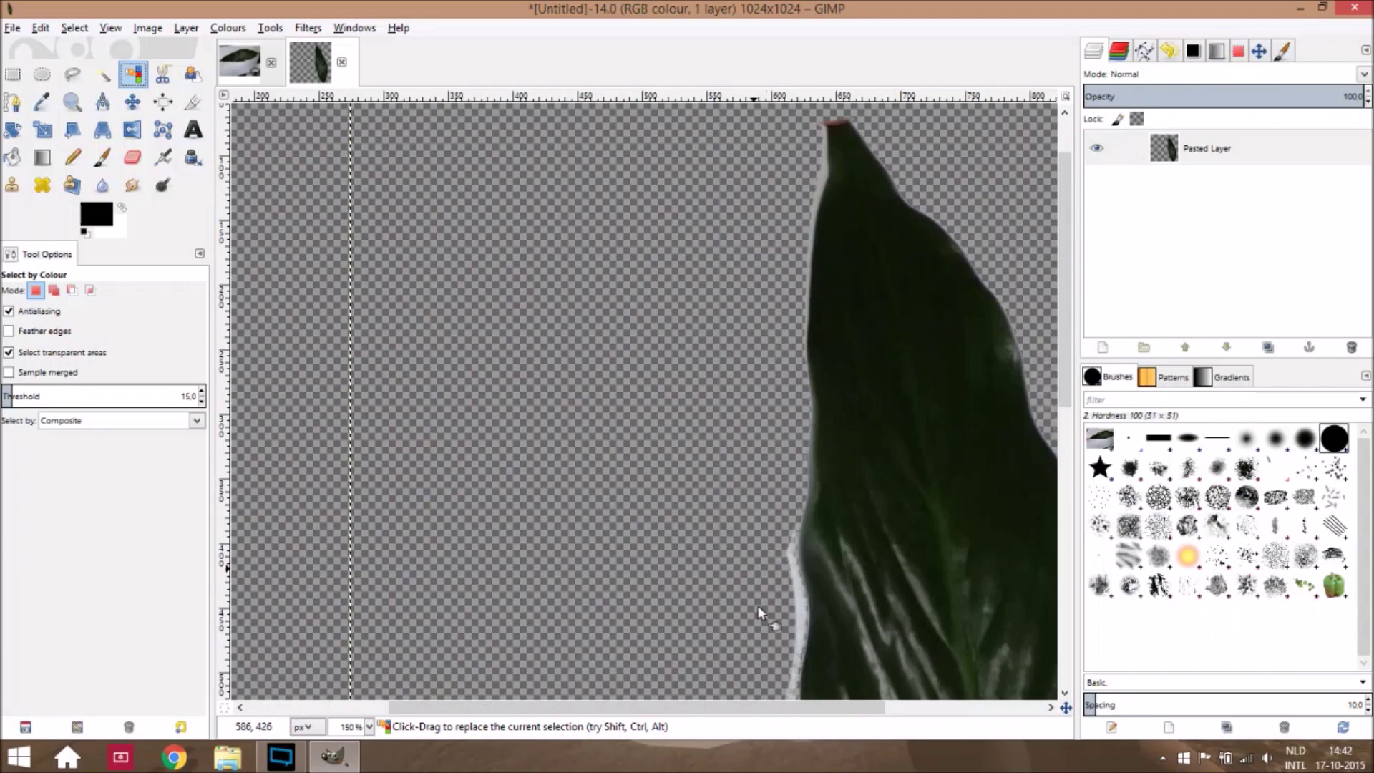
{"action": "left_click", "coordinate": [800, 568]}
{"action": "scroll", "coordinate": [813, 650], "scroll_direction": "down", "scroll_amount": 5}
{"action": "scroll", "coordinate": [821, 427], "scroll_direction": "down", "scroll_amount": 3}
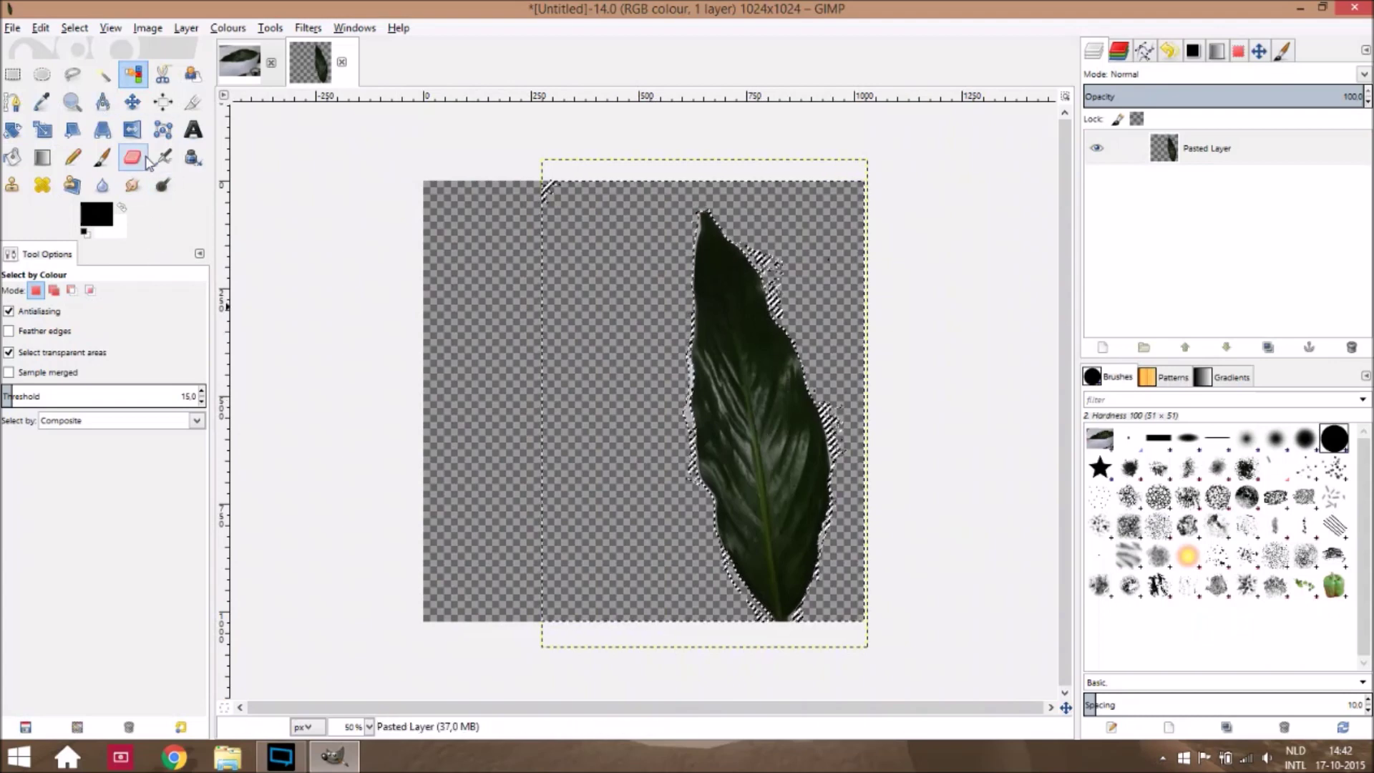
{"action": "key", "text": "shift+e"}
{"action": "left_click_drag", "start_coordinate": [790, 448], "coordinate": [723, 644]}
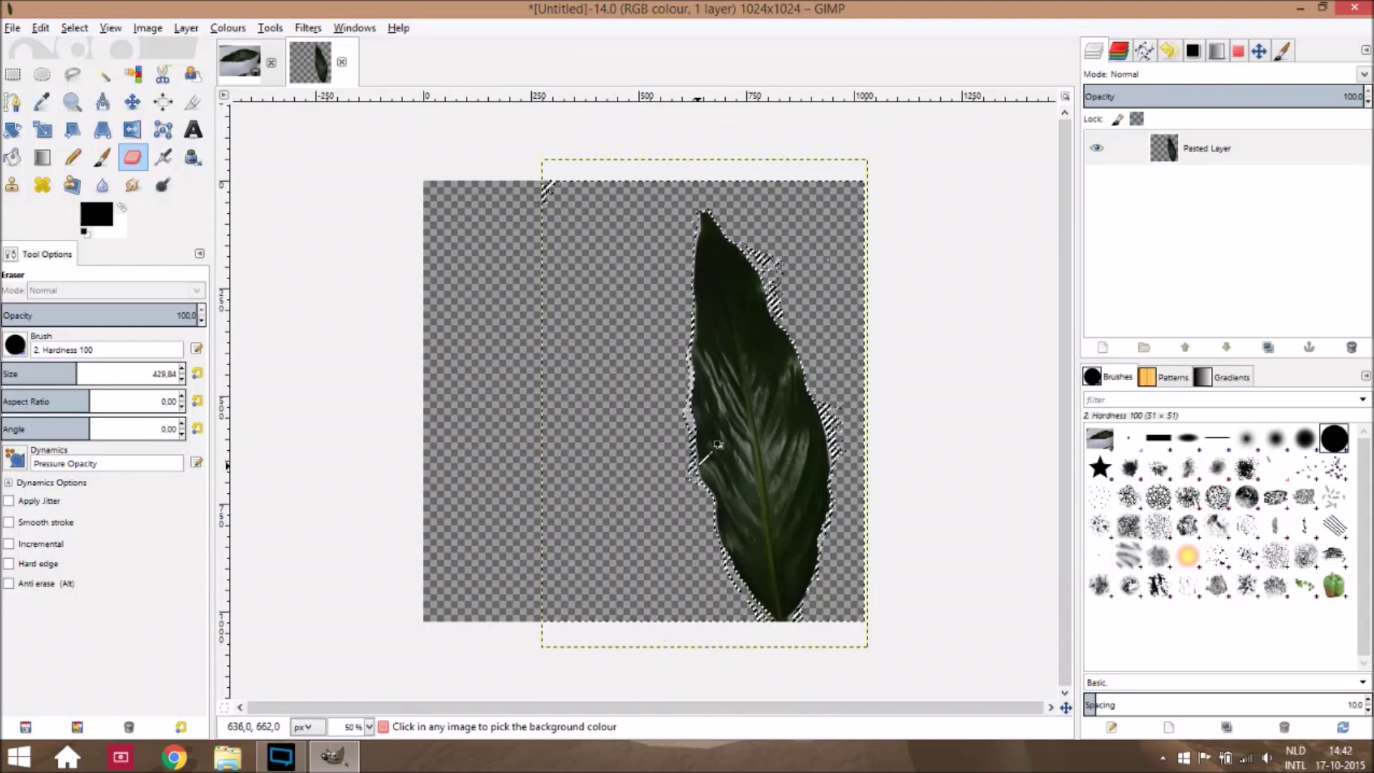
Zoom in and select the white fringe on the leaf's left edge by colour, then clear the selection
{"action": "key", "text": "1"}
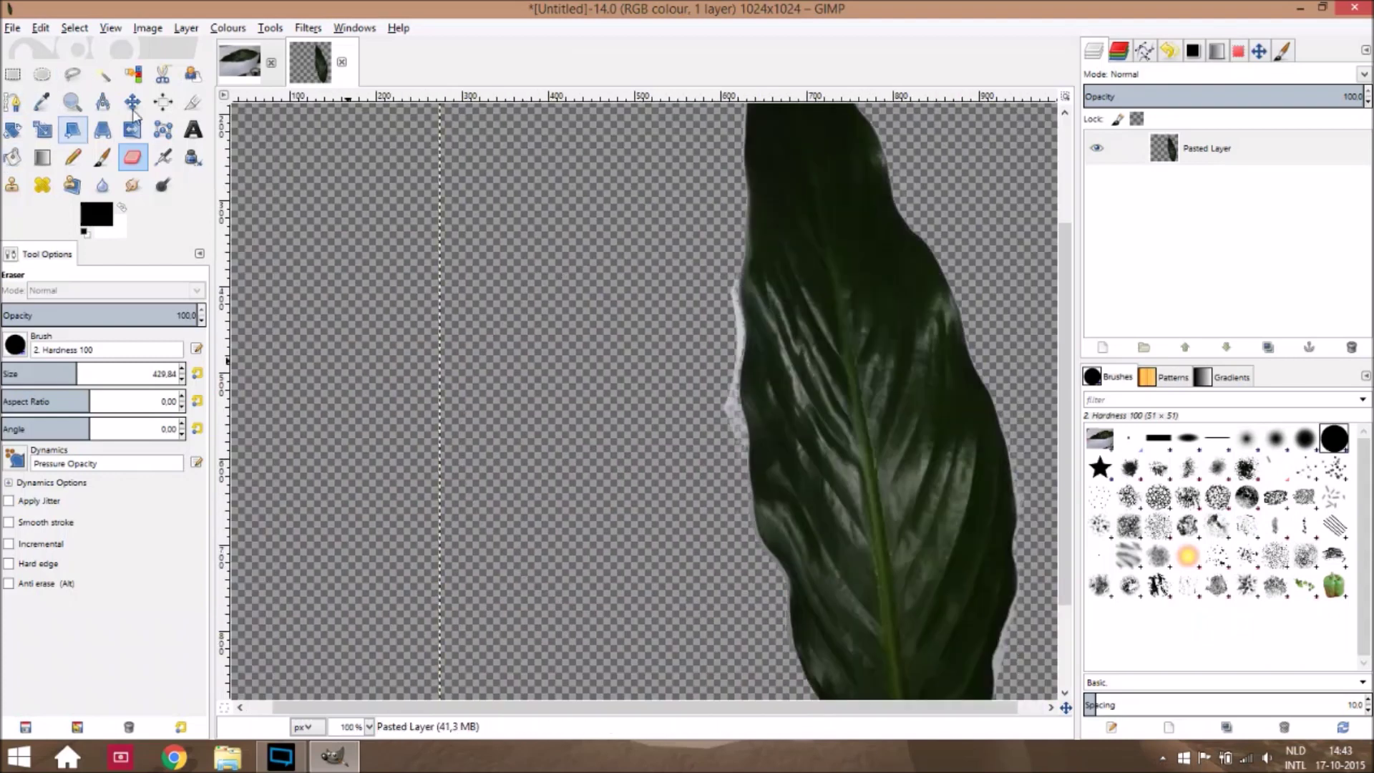
{"action": "left_click", "coordinate": [132, 73]}
{"action": "key", "text": "2"}
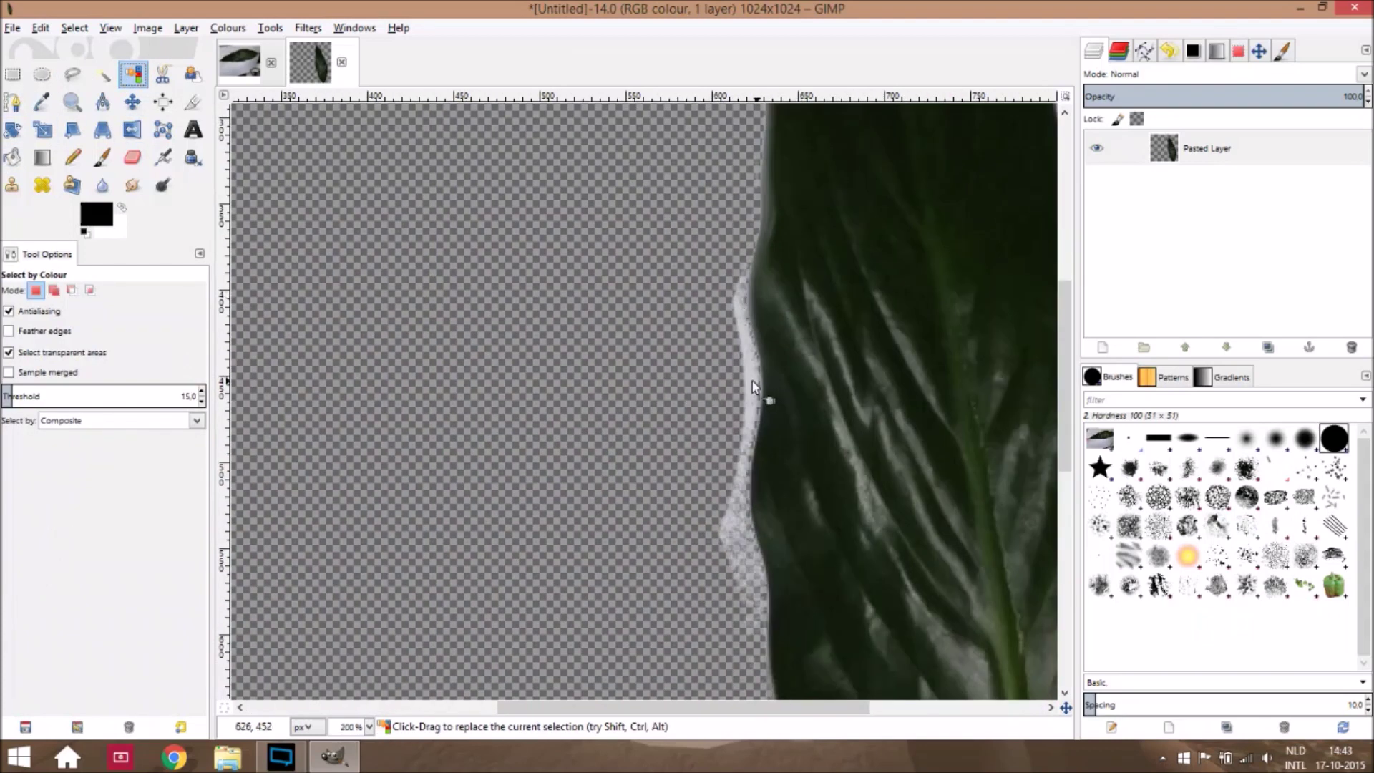
{"action": "left_click", "coordinate": [753, 383]}
{"action": "key", "text": "shift+e"}
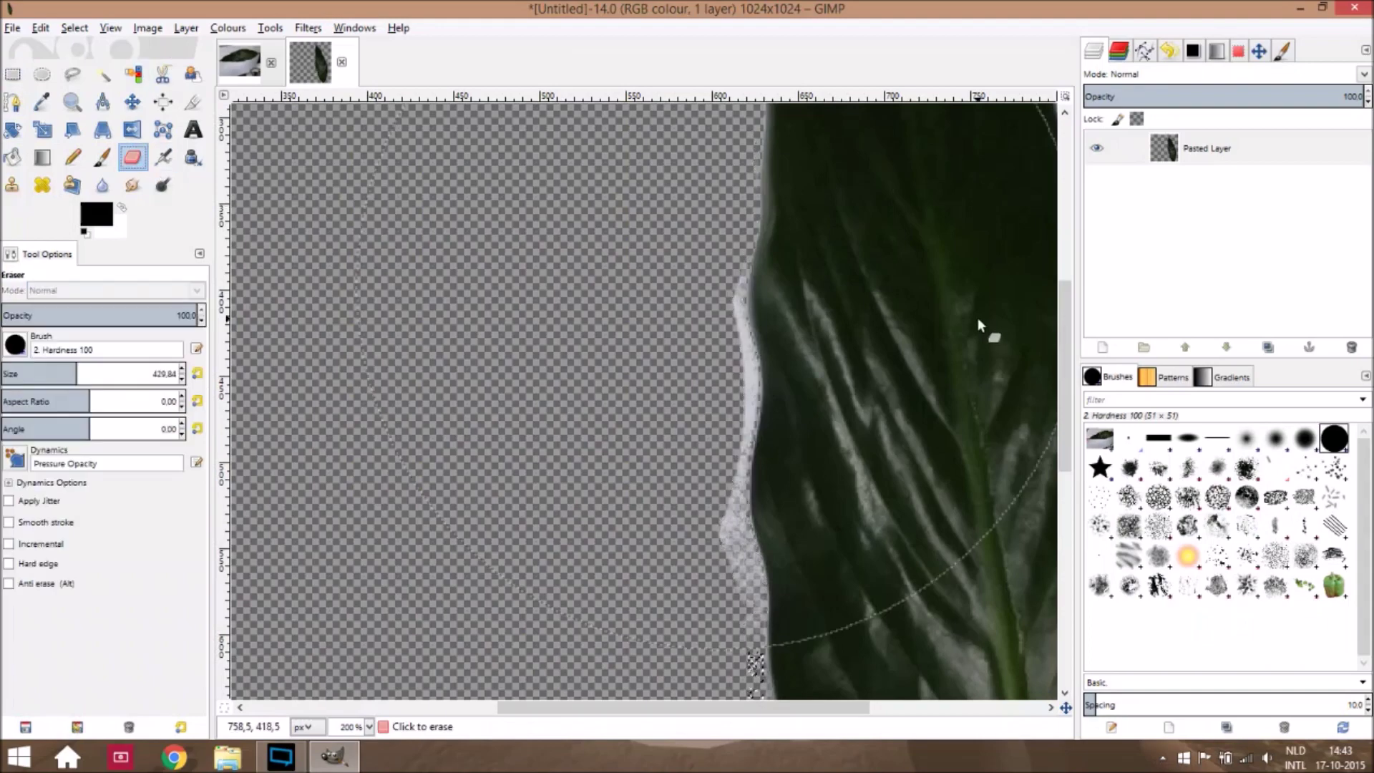
{"action": "key", "text": "shift+ctrl+j"}
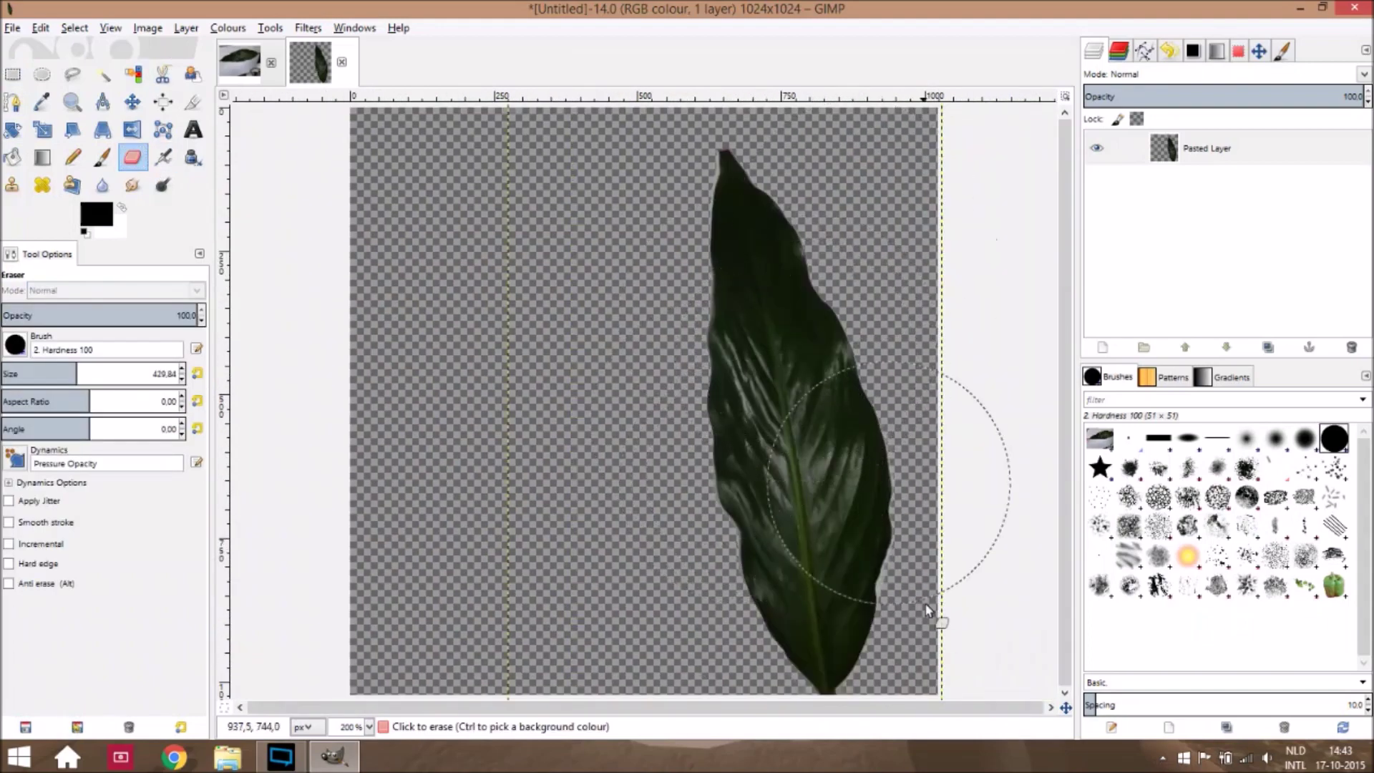
{"action": "scroll", "coordinate": [797, 353], "scroll_direction": "up", "scroll_amount": 4}
{"action": "scroll", "coordinate": [501, 322], "scroll_direction": "down", "scroll_amount": 3}
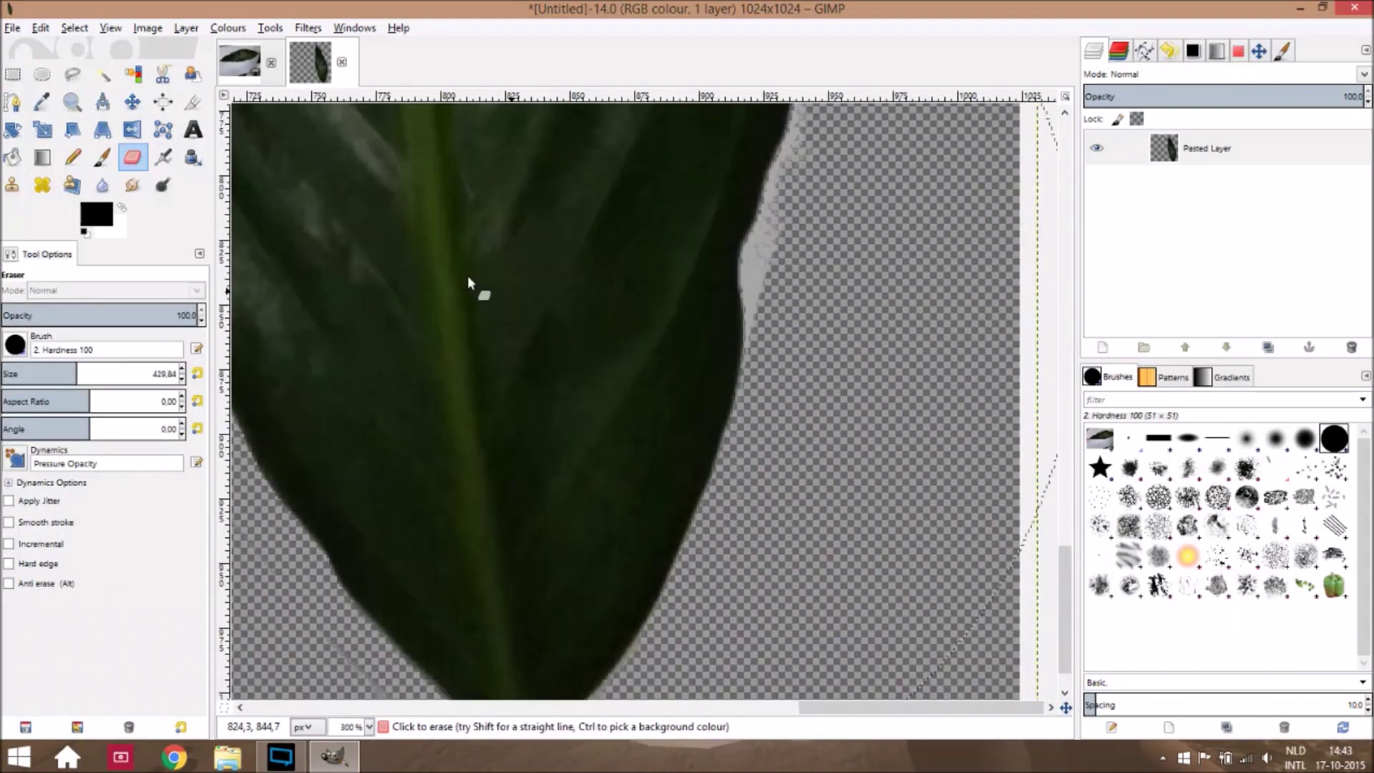
{"action": "key", "text": "shift+ctrl+a"}
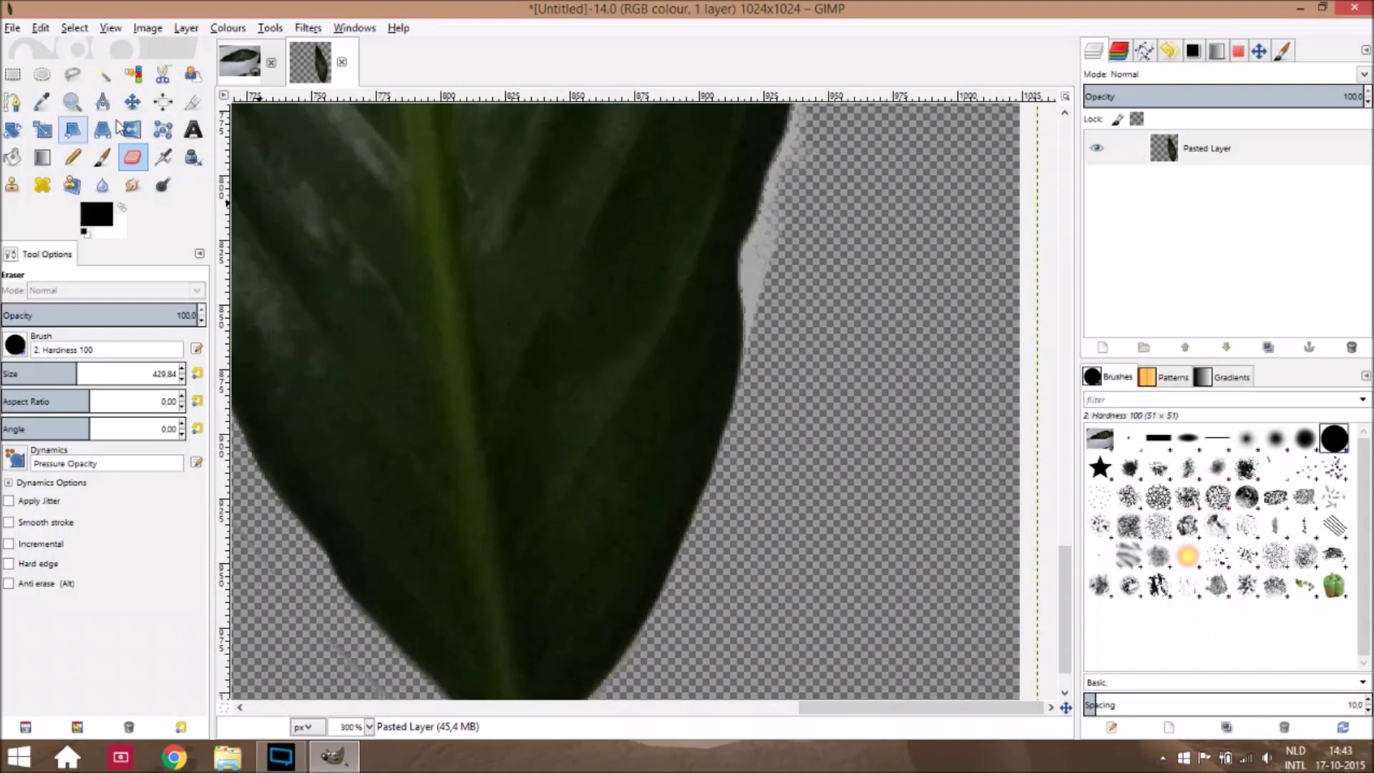
Select and erase the pale grey strip along the leaf's right edge
{"action": "left_click", "coordinate": [134, 74]}
{"action": "left_click", "coordinate": [745, 282]}
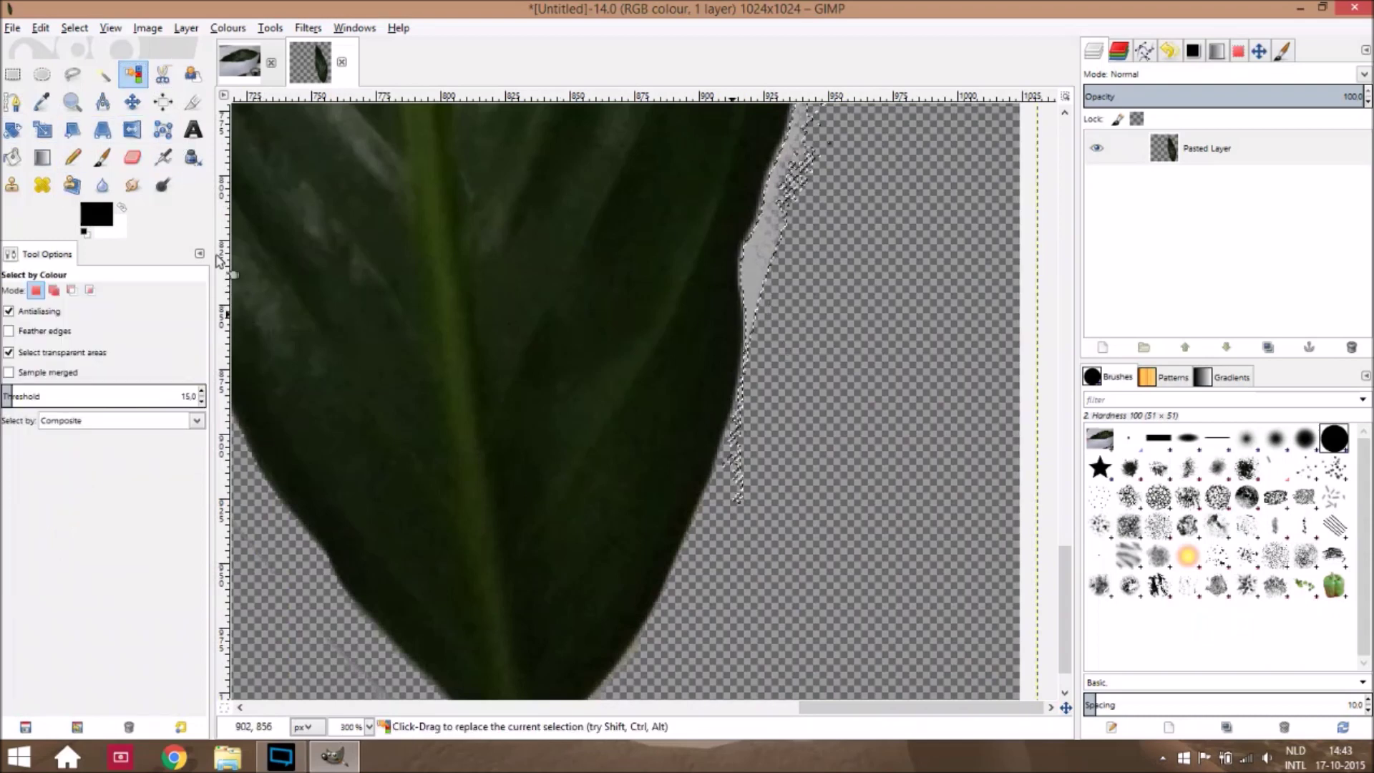
{"action": "left_click", "coordinate": [133, 157]}
{"action": "scroll", "coordinate": [882, 448], "scroll_direction": "down", "scroll_amount": 2}
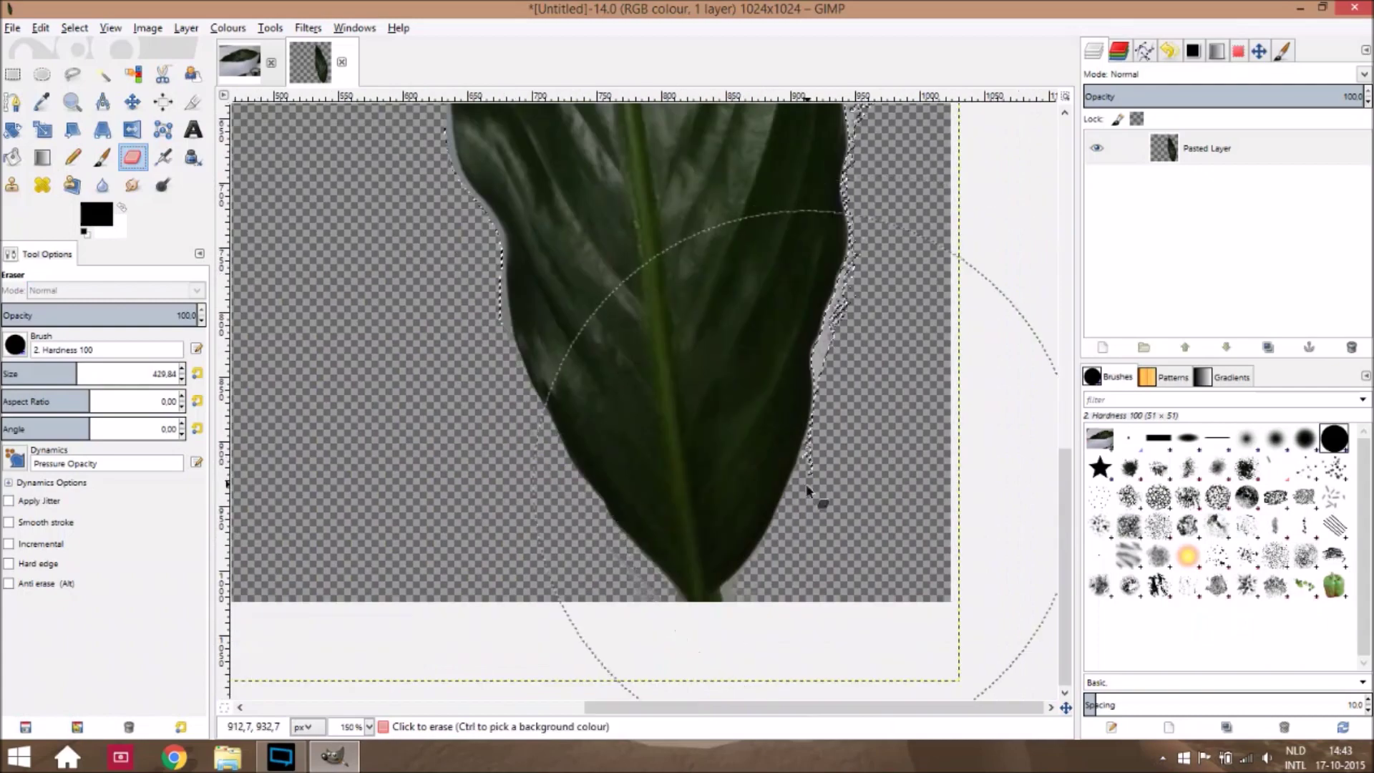
{"action": "scroll", "coordinate": [822, 469], "scroll_direction": "up", "scroll_amount": 5}
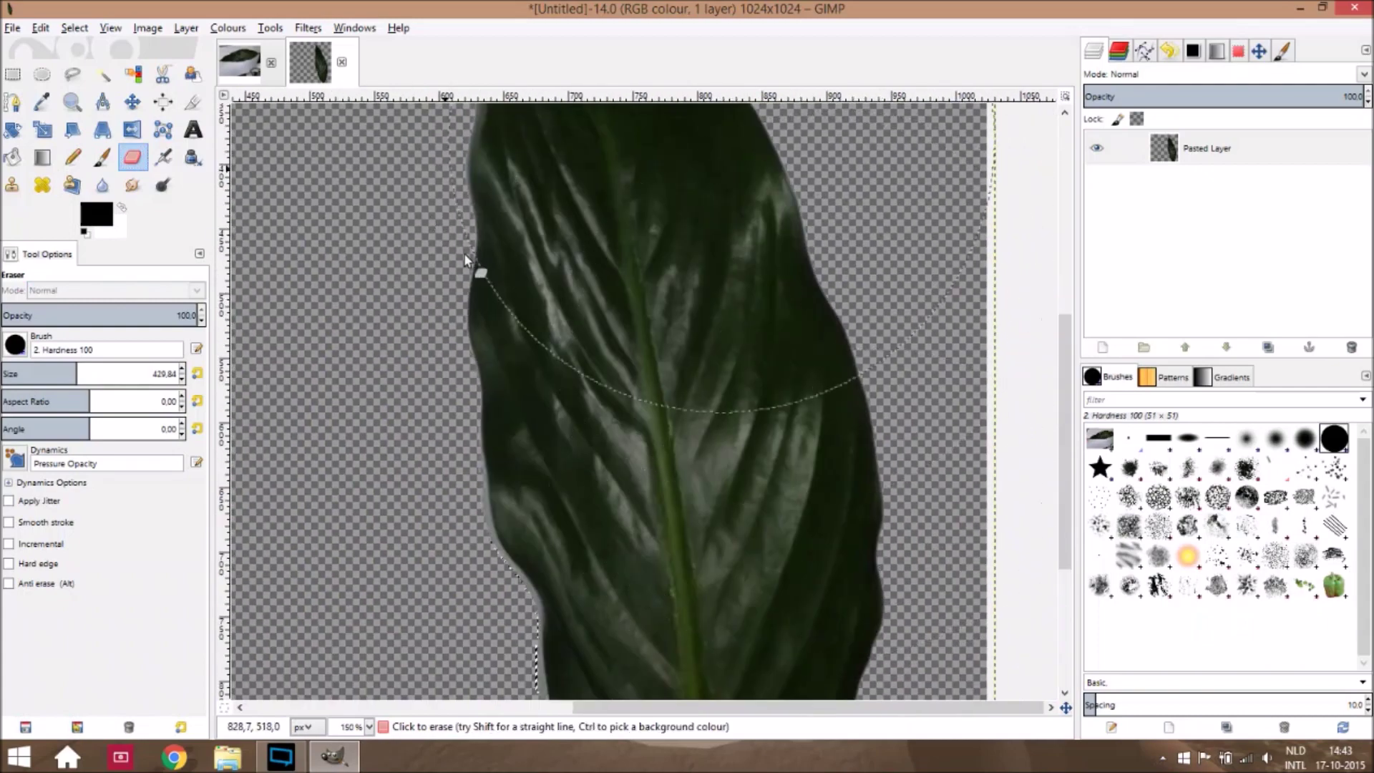
{"action": "scroll", "coordinate": [822, 469], "scroll_direction": "left", "scroll_amount": 2}
{"action": "scroll", "coordinate": [830, 510], "scroll_direction": "up", "scroll_amount": 2}
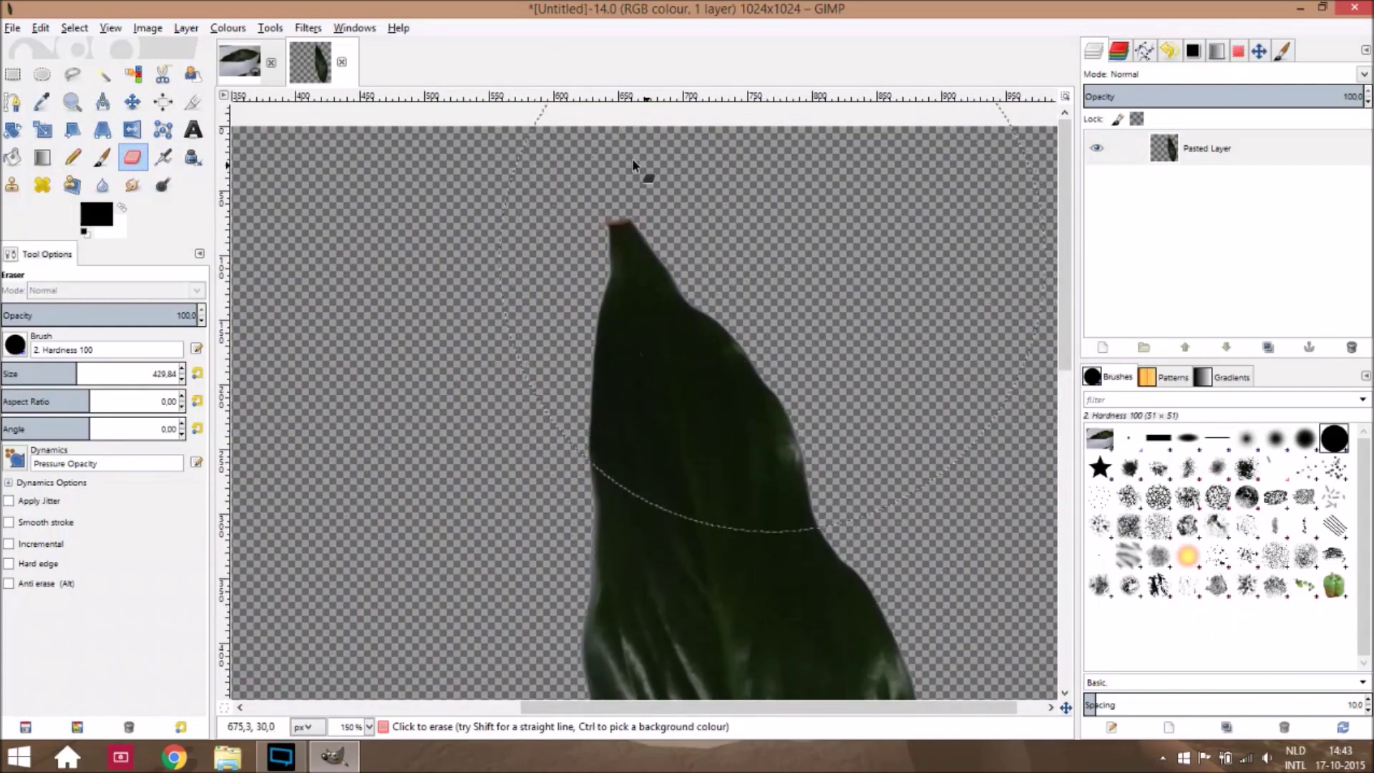
{"action": "key", "text": "ctrl+t"}
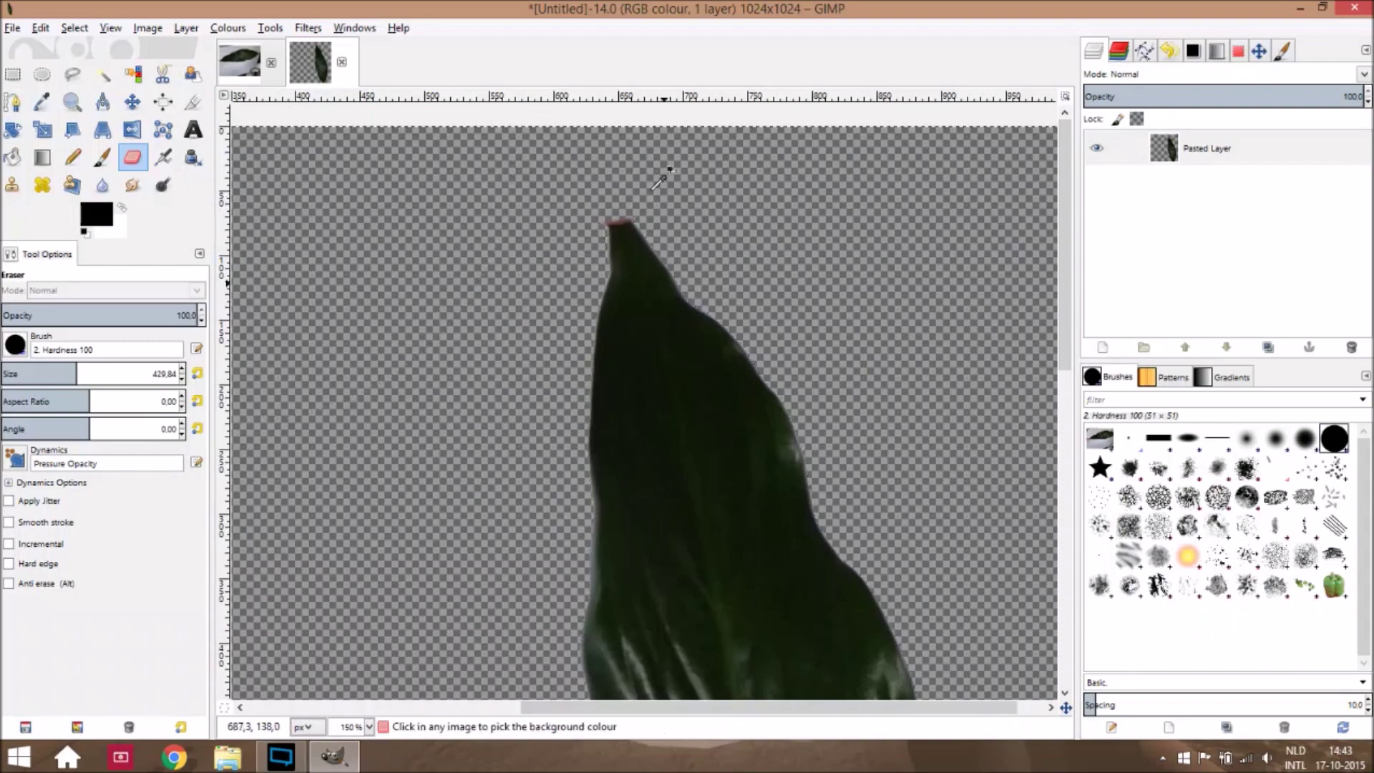
{"action": "scroll", "coordinate": [549, 309], "scroll_direction": "up", "scroll_amount": 6}
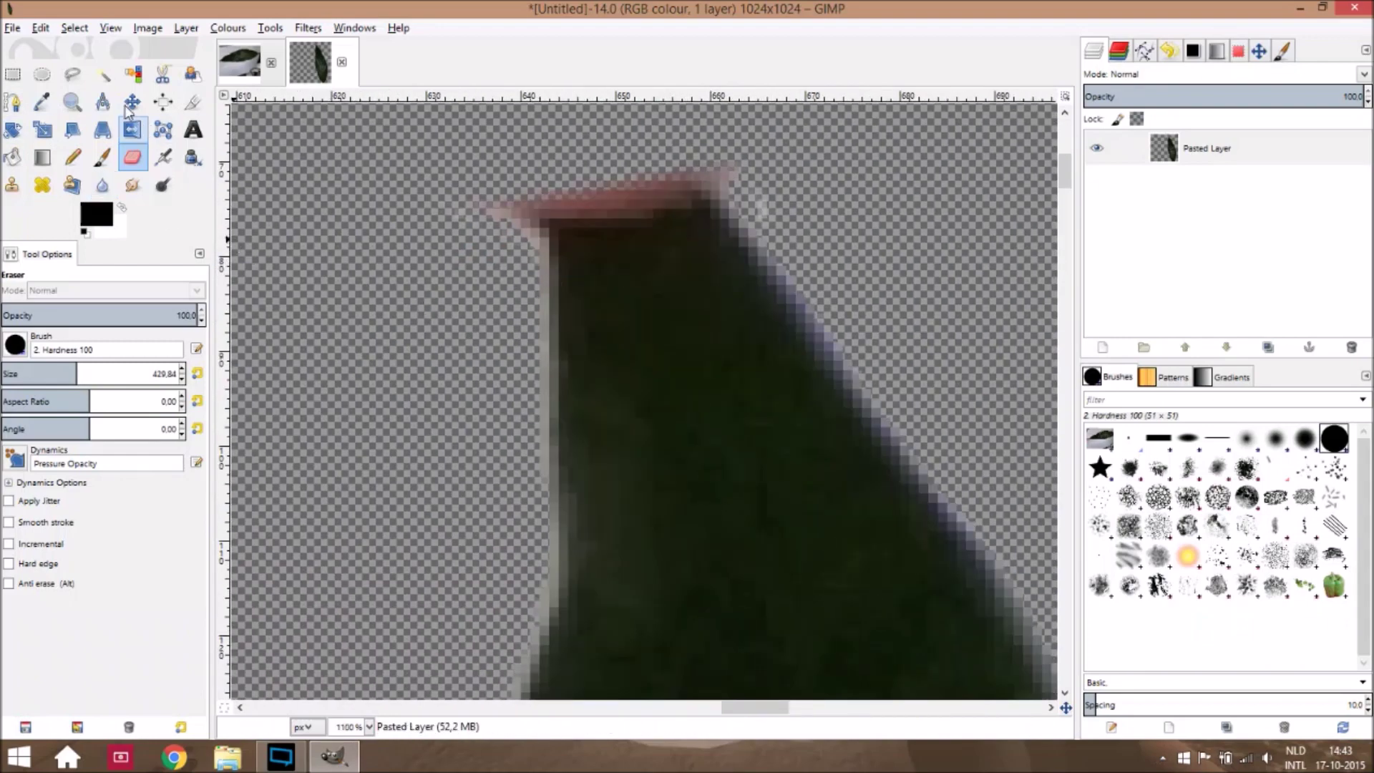
Select the pinkish pixels at the leaf tip by colour and try erasing them, undoing the attempt
{"action": "left_click", "coordinate": [133, 74]}
{"action": "left_click", "coordinate": [583, 208]}
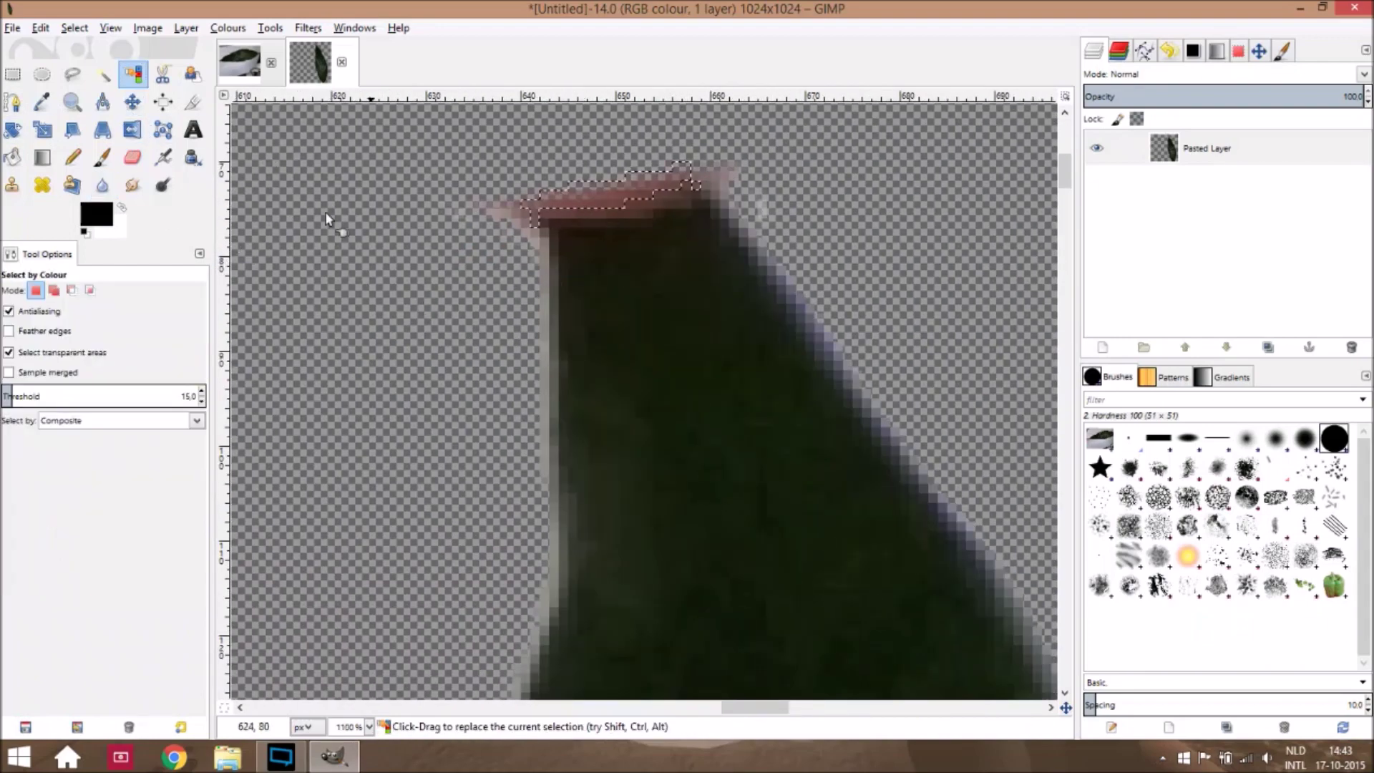
{"action": "left_click", "coordinate": [132, 157]}
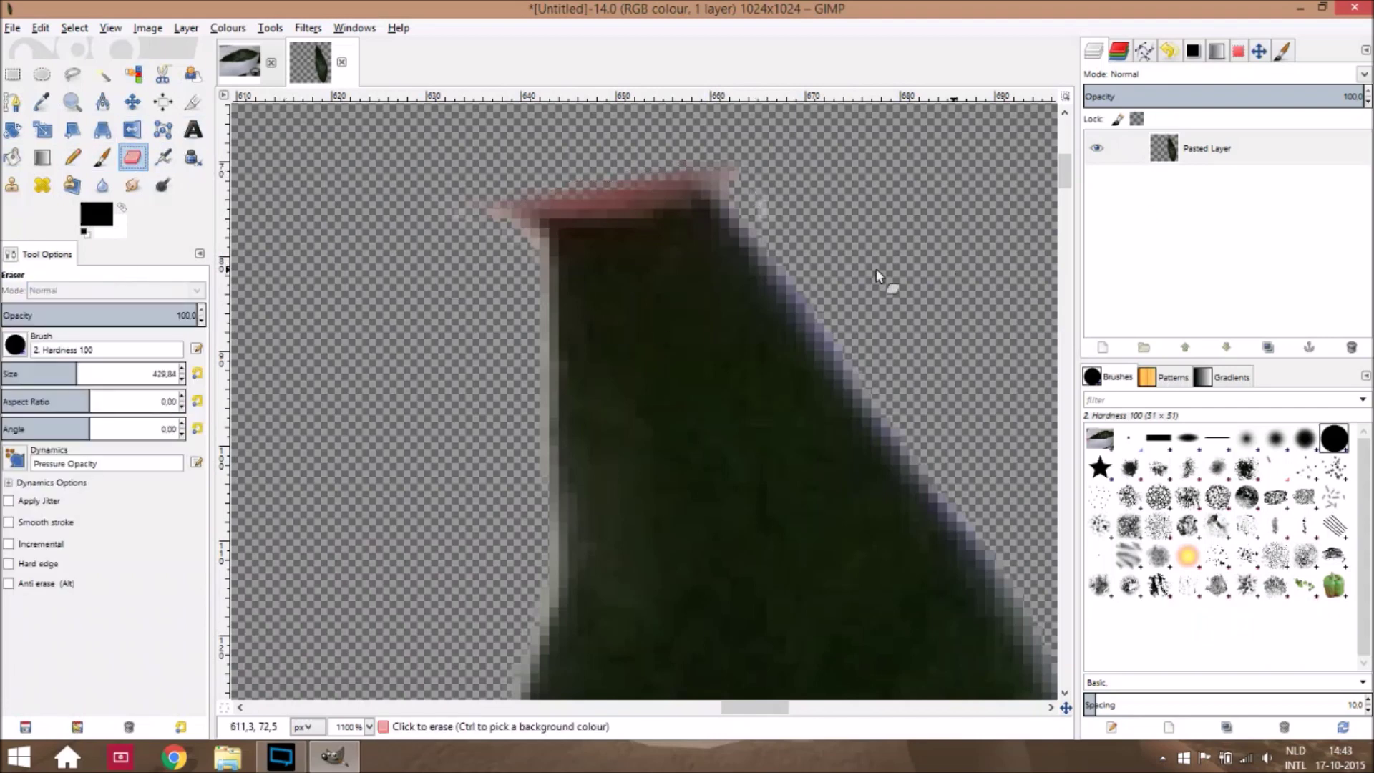
{"action": "left_click", "coordinate": [583, 233]}
{"action": "key", "text": "ctrl+z"}
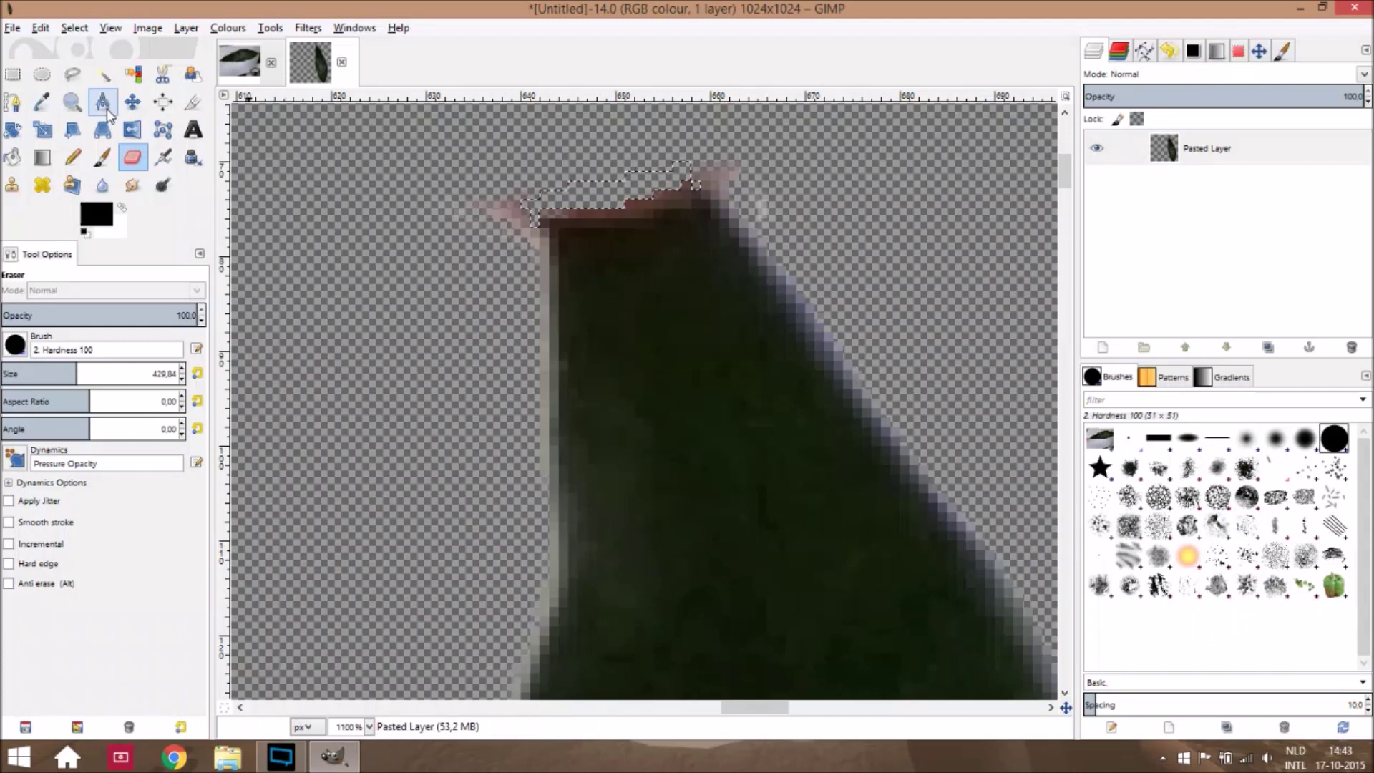
Erase the pink and dark-red fringe pixels around the leaf tip, then clear the selection
{"action": "left_click", "coordinate": [133, 74]}
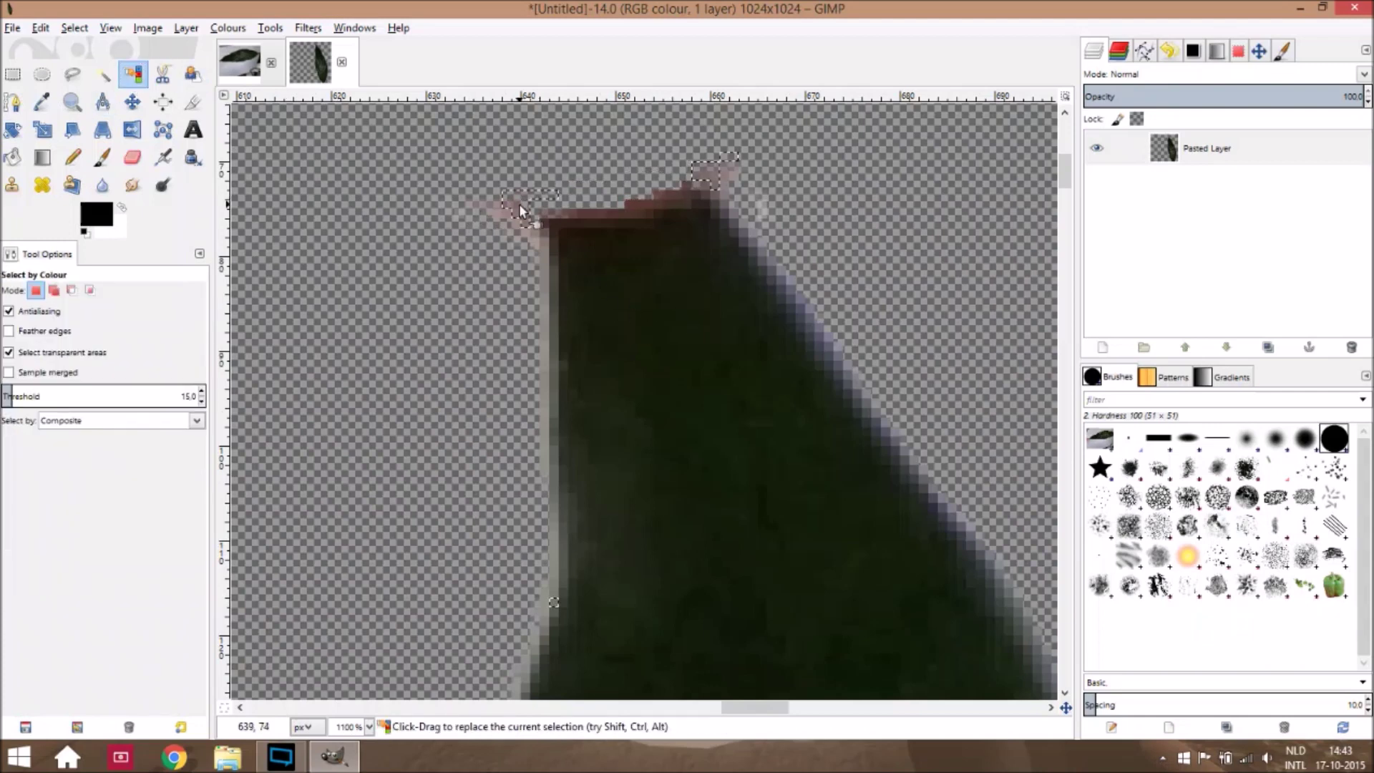
{"action": "left_click", "coordinate": [497, 209]}
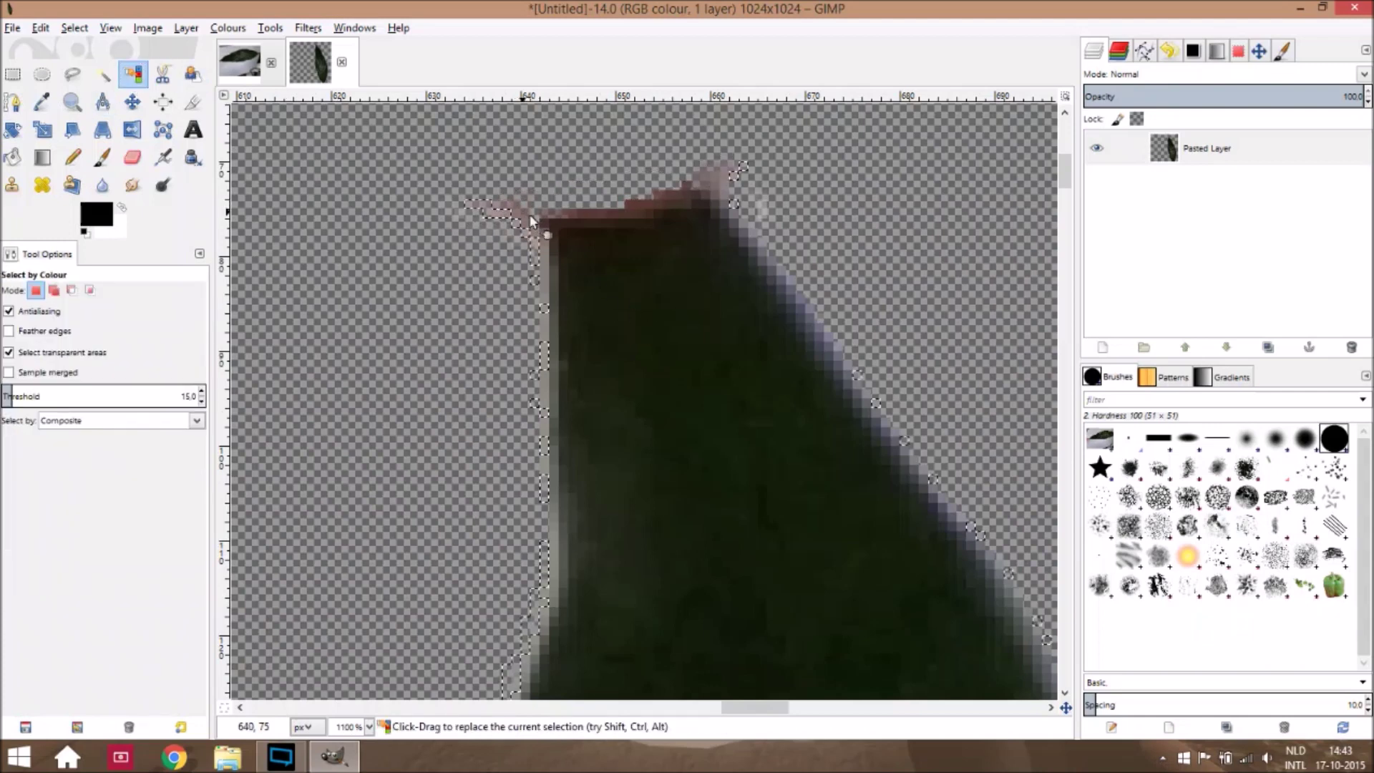
{"action": "left_click", "coordinate": [637, 202]}
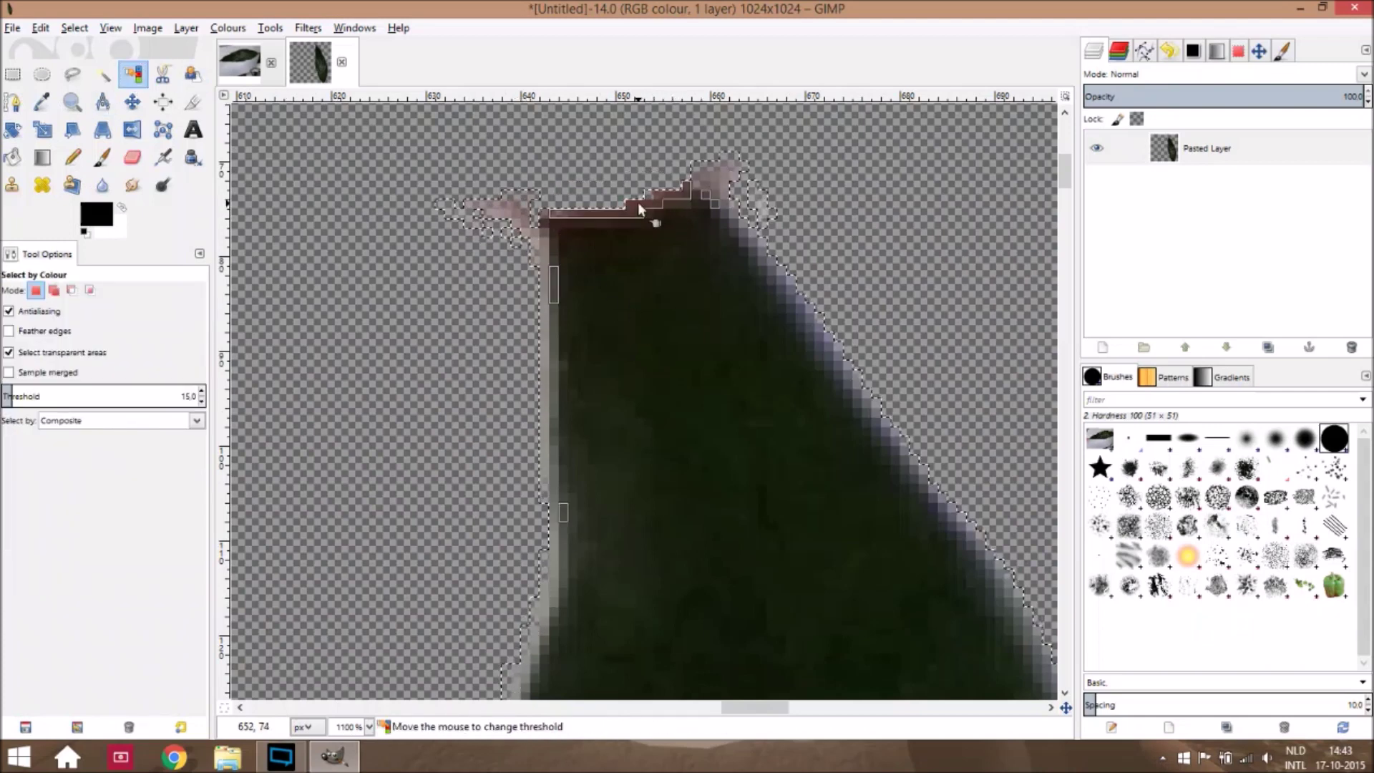
{"action": "left_click", "coordinate": [131, 158]}
{"action": "key", "text": "ctrl+shift+a"}
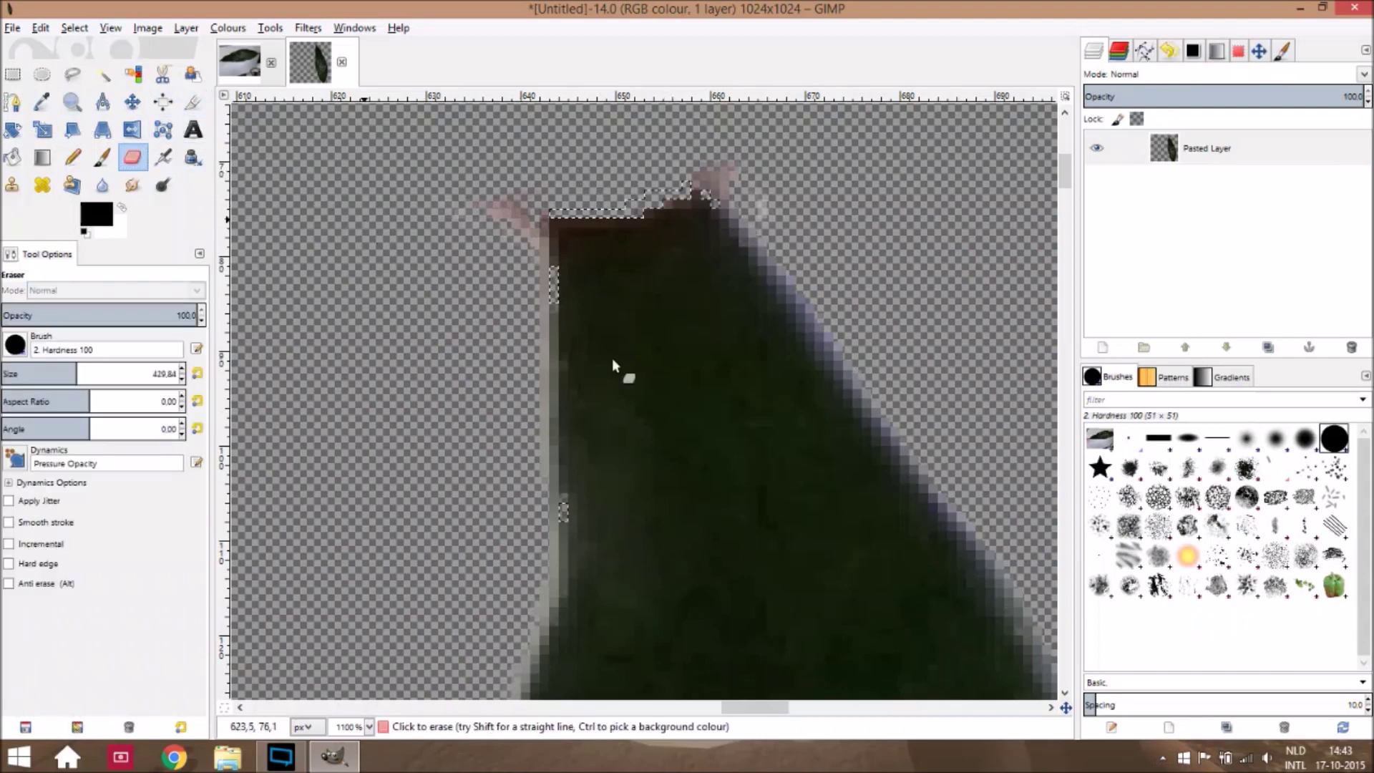
{"action": "key", "text": "ctrl+z"}
{"action": "key", "text": "ctrl+shift+a"}
{"action": "left_click", "coordinate": [196, 377]}
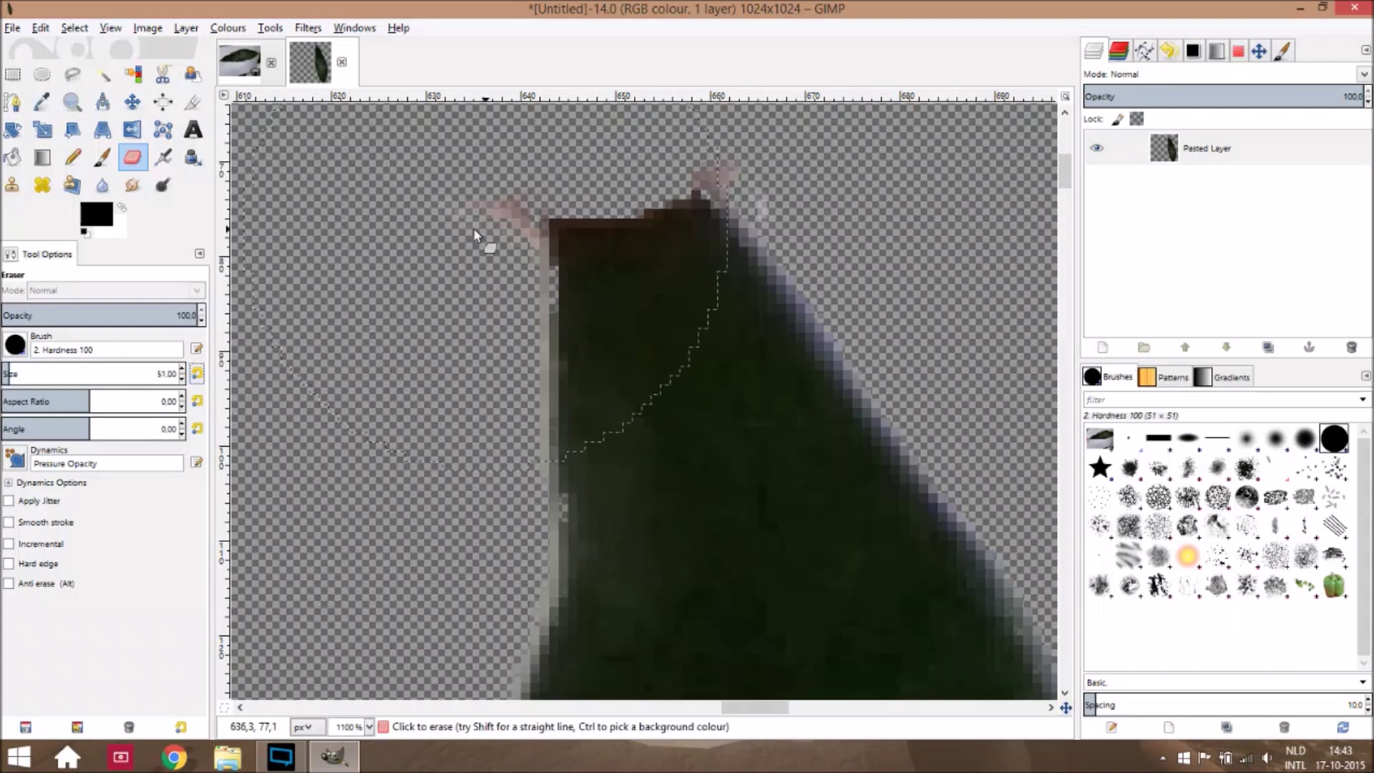
{"action": "key", "text": "ctrl+z"}
{"action": "key", "text": "ctrl+z"}
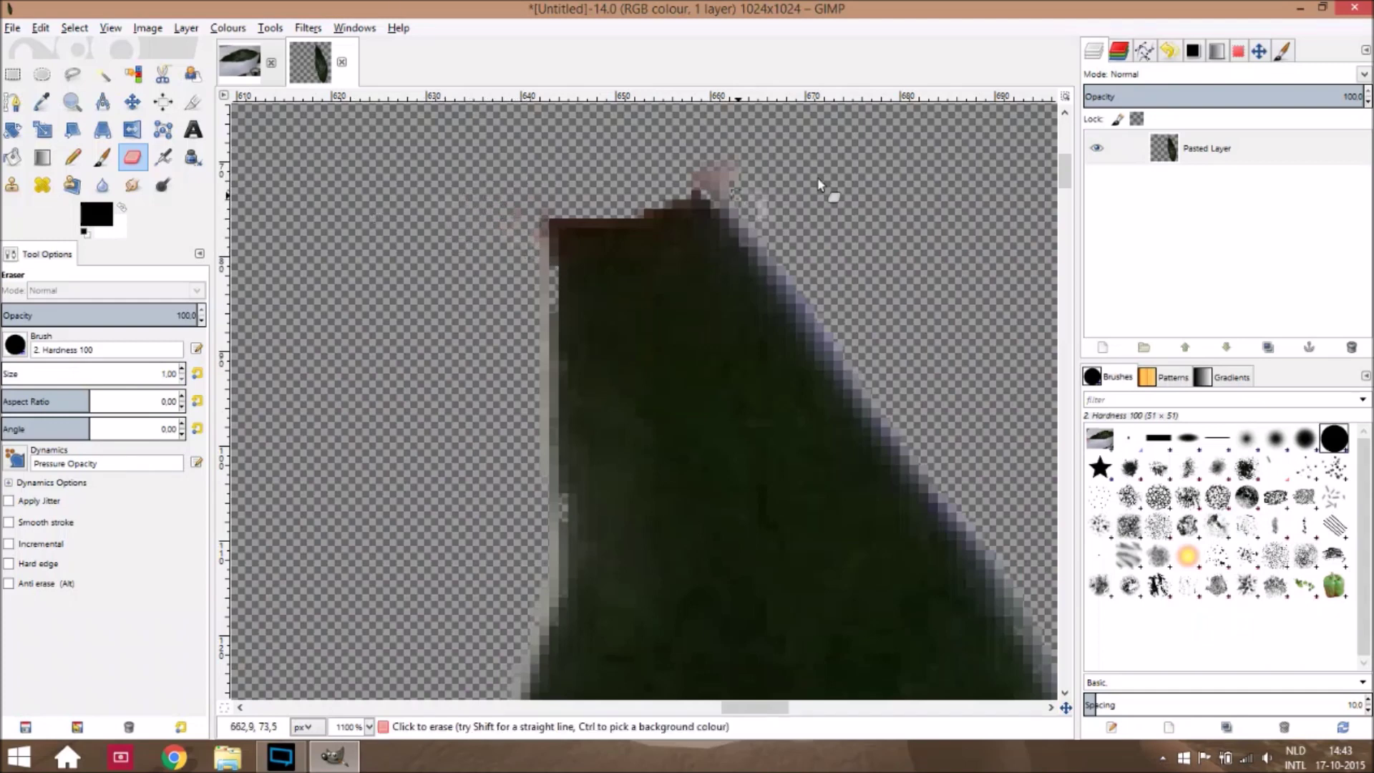
{"action": "scroll", "coordinate": [727, 163], "scroll_direction": "down", "scroll_amount": 10}
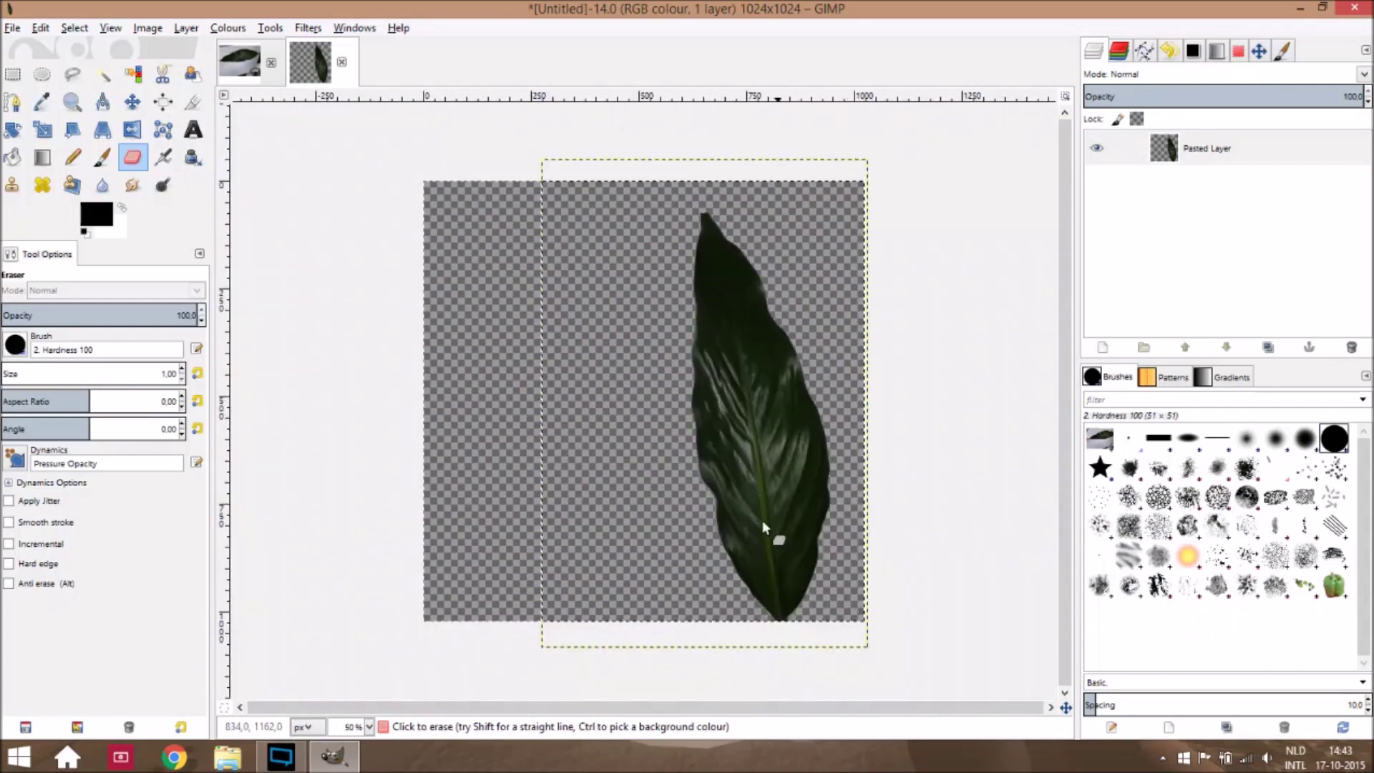
Select the pale fringe along the leaf's lower edge and erase it with a much larger eraser
{"action": "scroll", "coordinate": [762, 526], "scroll_direction": "up", "scroll_amount": 6}
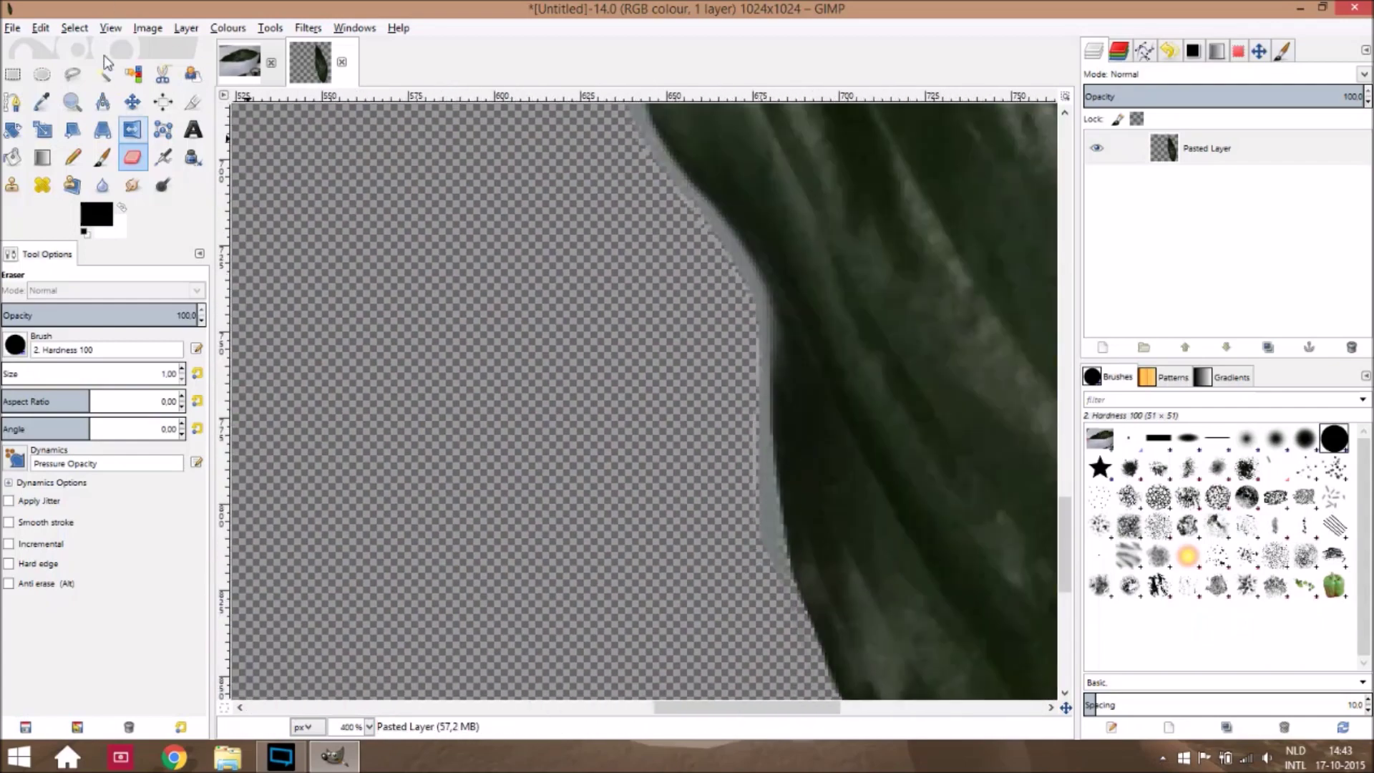
{"action": "left_click", "coordinate": [133, 74]}
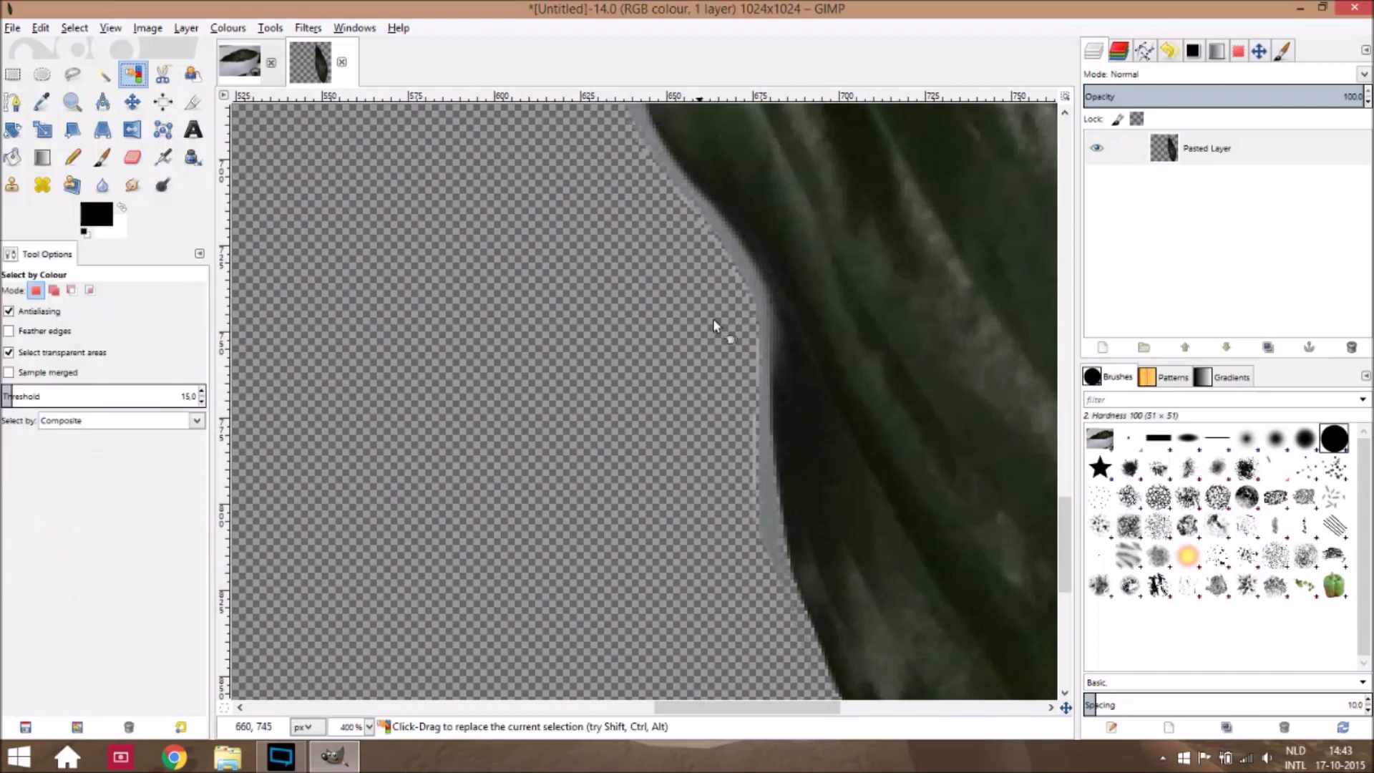
{"action": "left_click", "coordinate": [750, 287]}
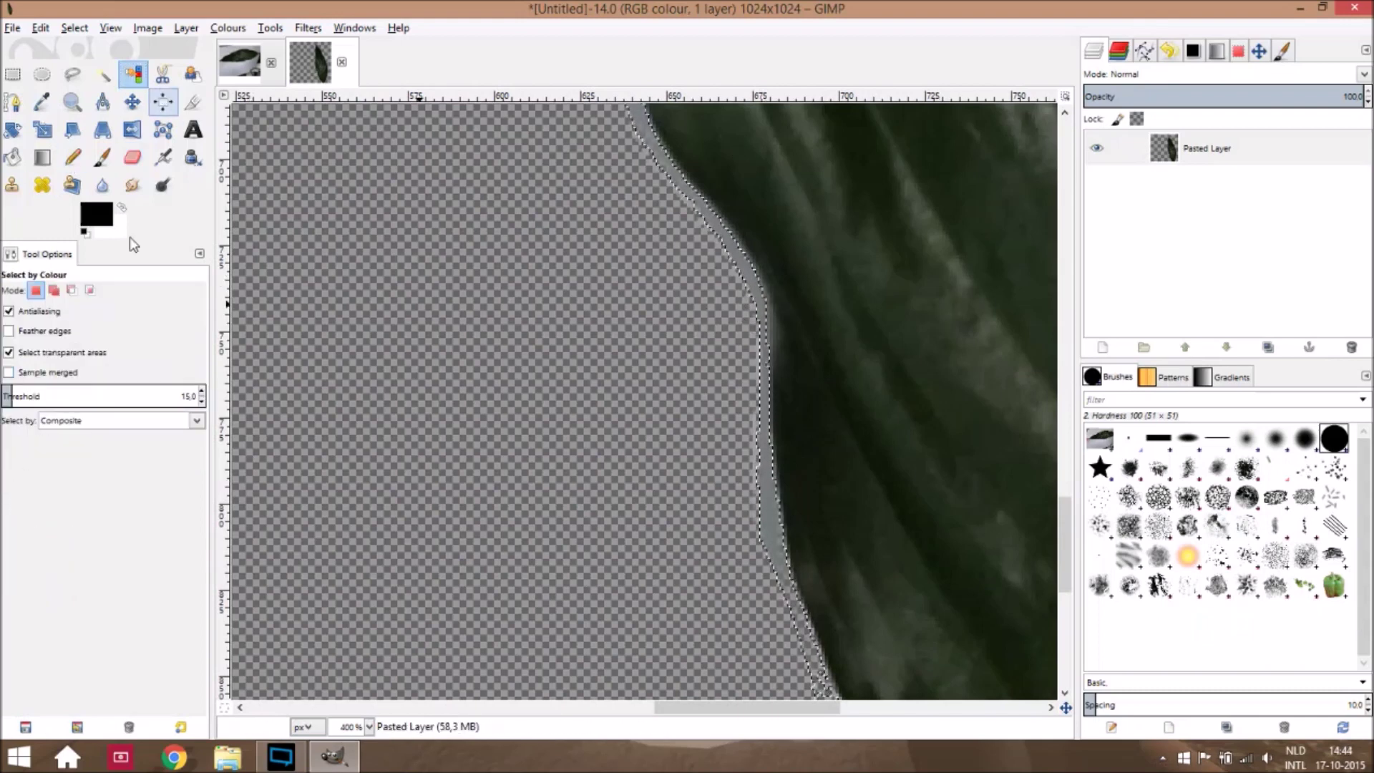
{"action": "left_click", "coordinate": [133, 157]}
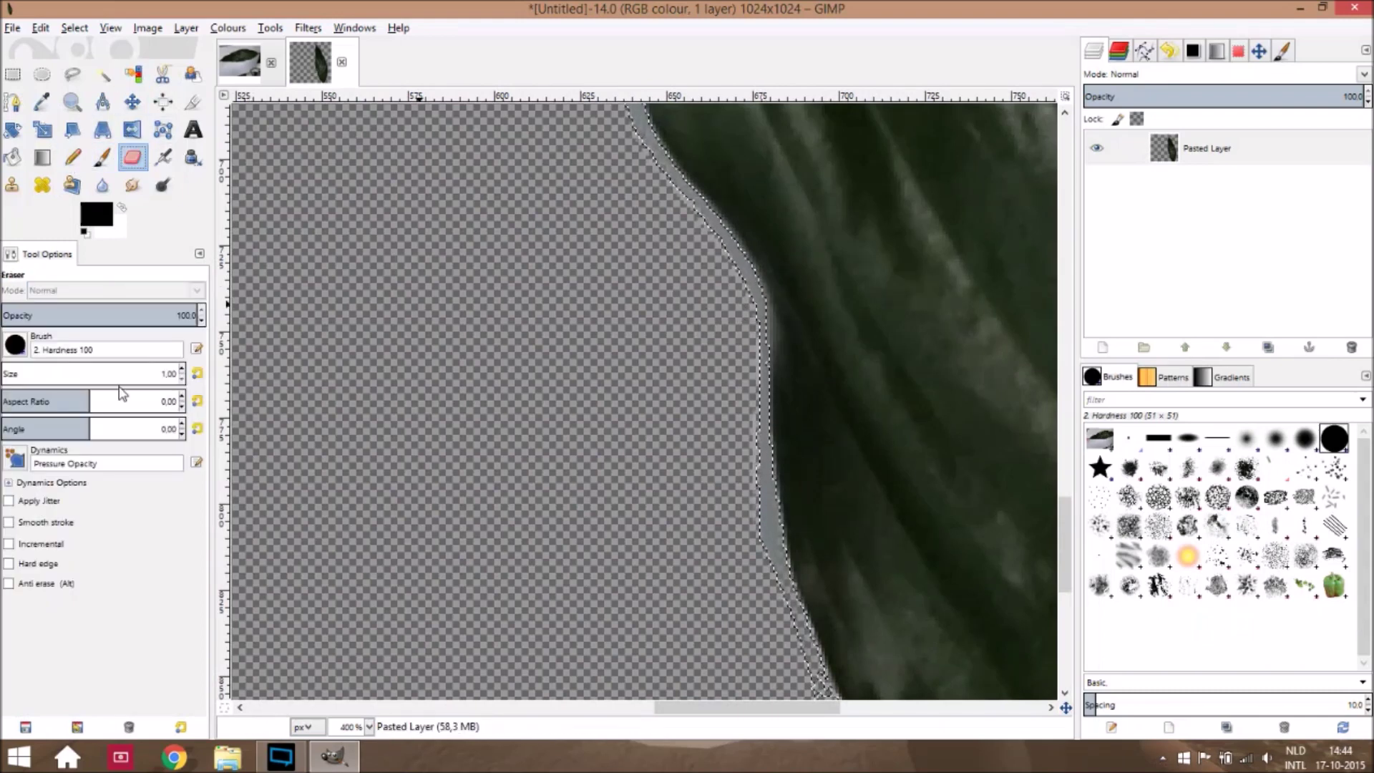
{"action": "left_click", "coordinate": [33, 373]}
{"action": "scroll", "coordinate": [655, 438], "scroll_direction": "down", "scroll_amount": 3}
{"action": "scroll", "coordinate": [678, 495], "scroll_direction": "down", "scroll_amount": 4}
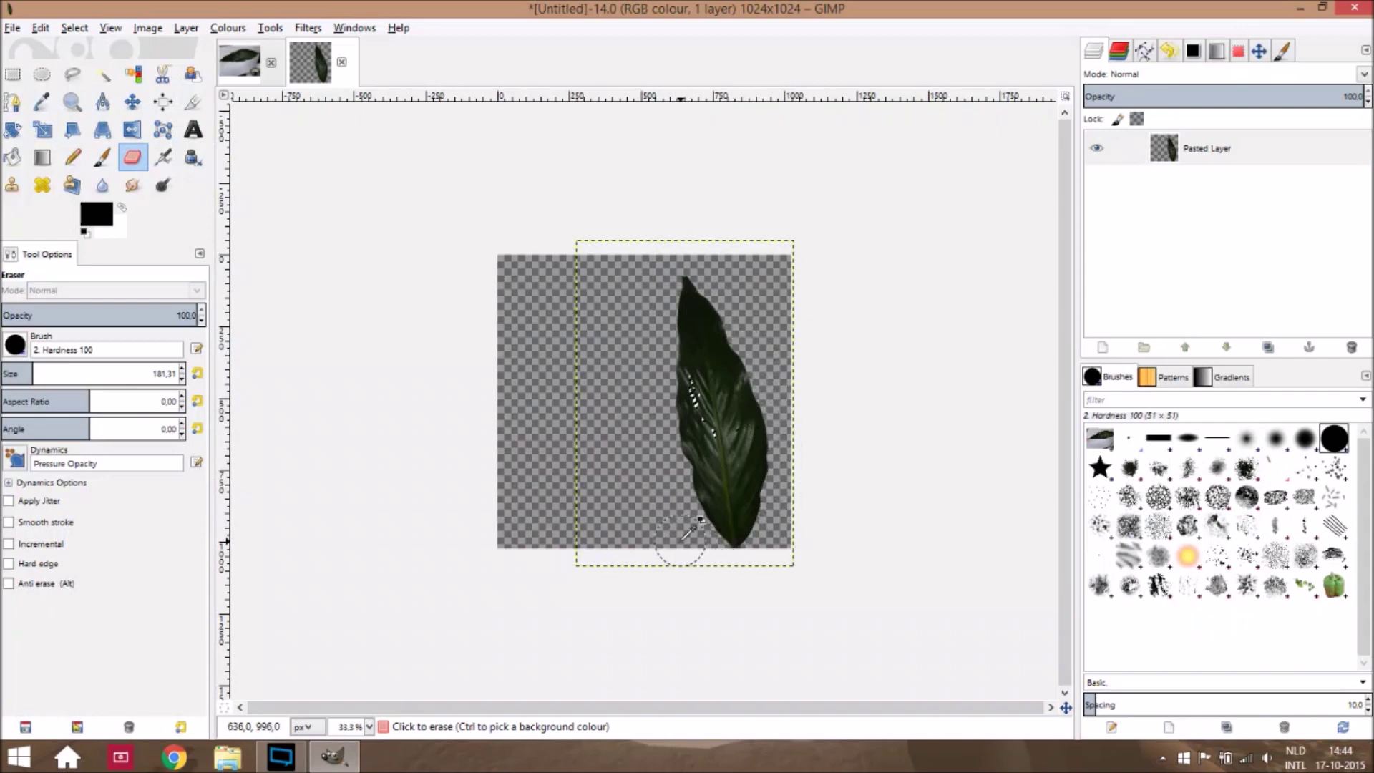
{"action": "scroll", "coordinate": [690, 528], "scroll_direction": "down", "scroll_amount": 2}
{"action": "scroll", "coordinate": [692, 526], "scroll_direction": "up", "scroll_amount": 1}
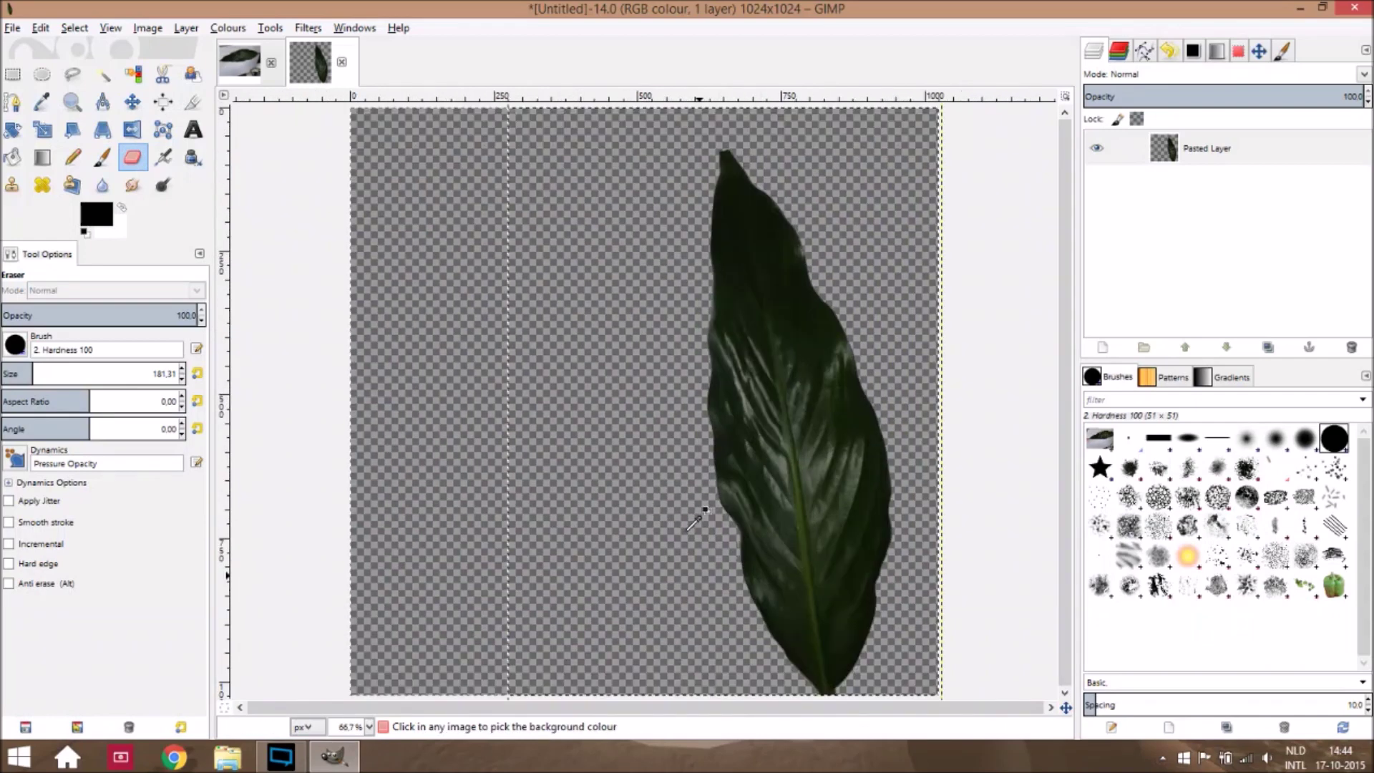
{"action": "scroll", "coordinate": [690, 526], "scroll_direction": "up", "scroll_amount": 4}
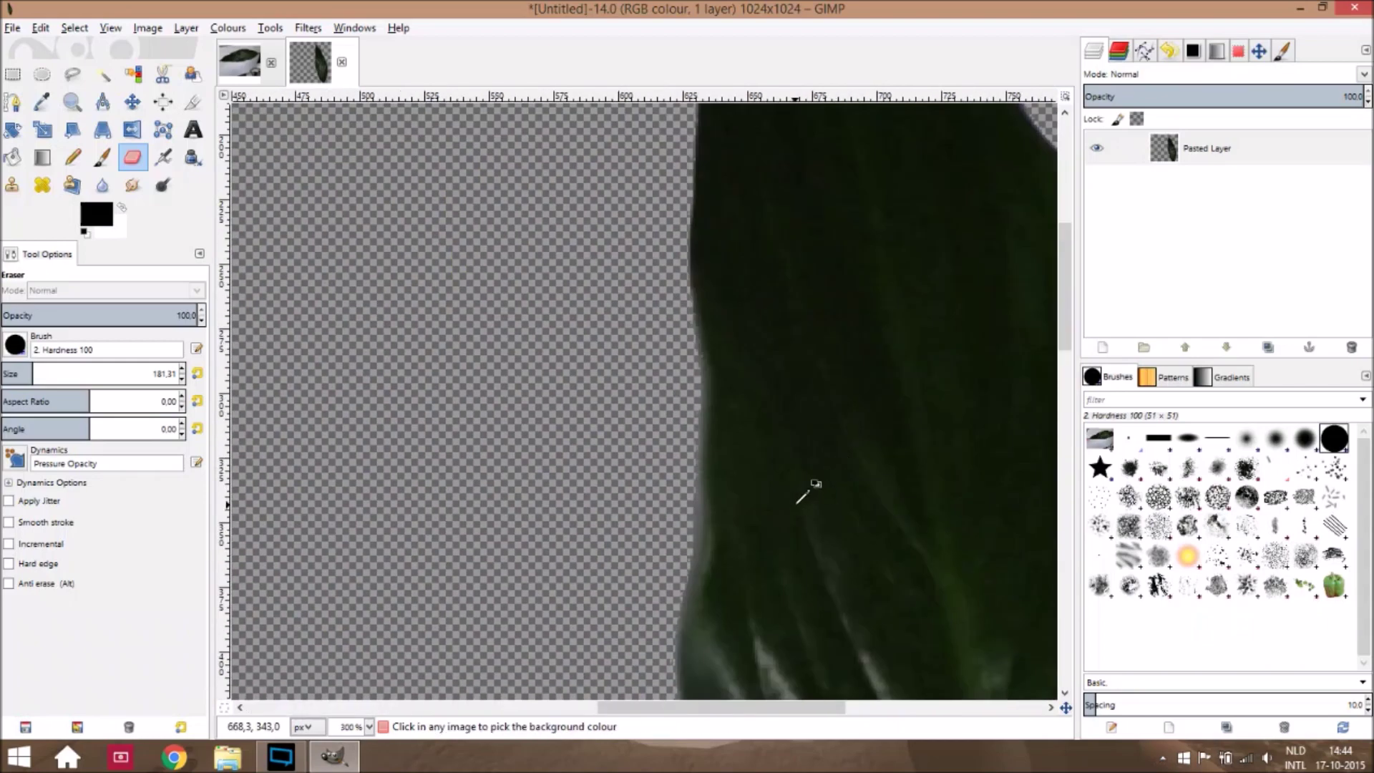
Select and erase the pale pixels along the leaf's left side, then clear the selection
{"action": "left_click", "coordinate": [134, 75]}
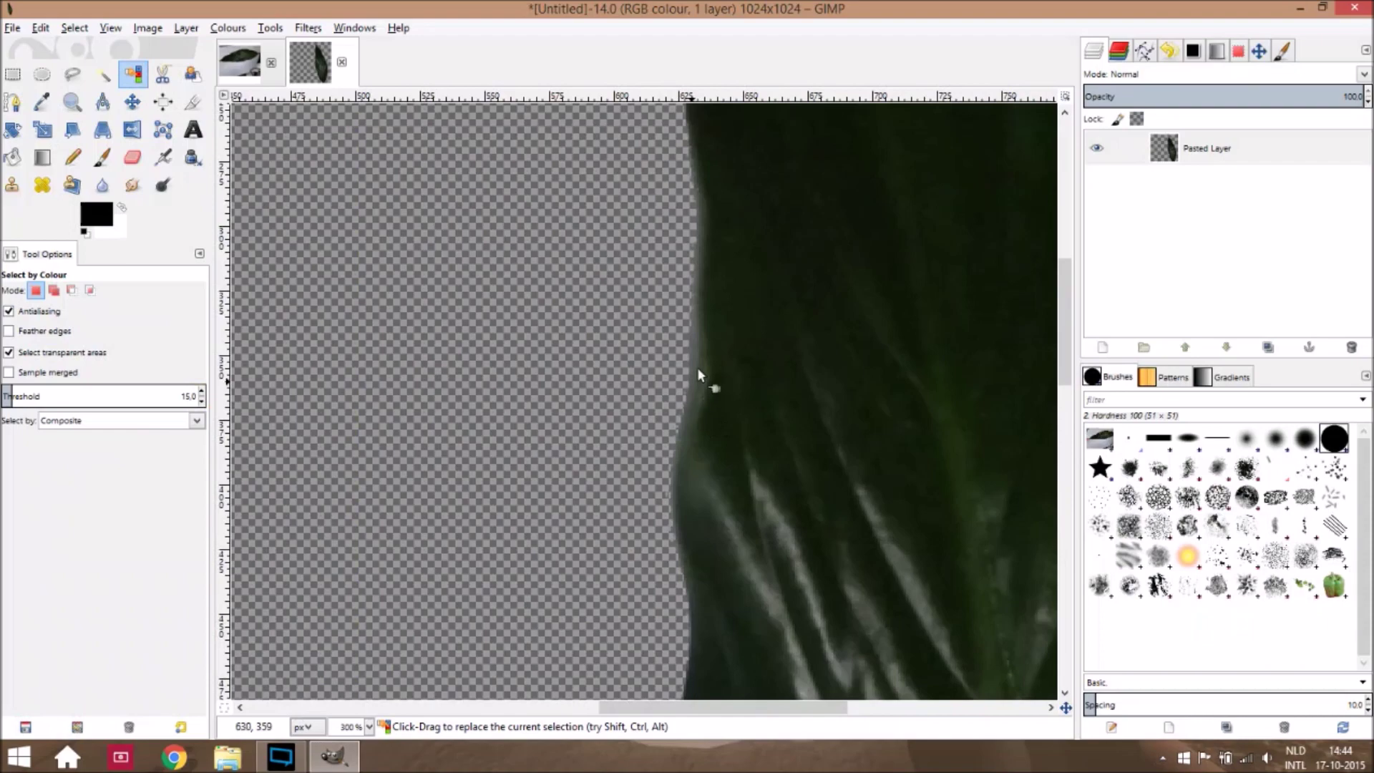
{"action": "left_click", "coordinate": [697, 374]}
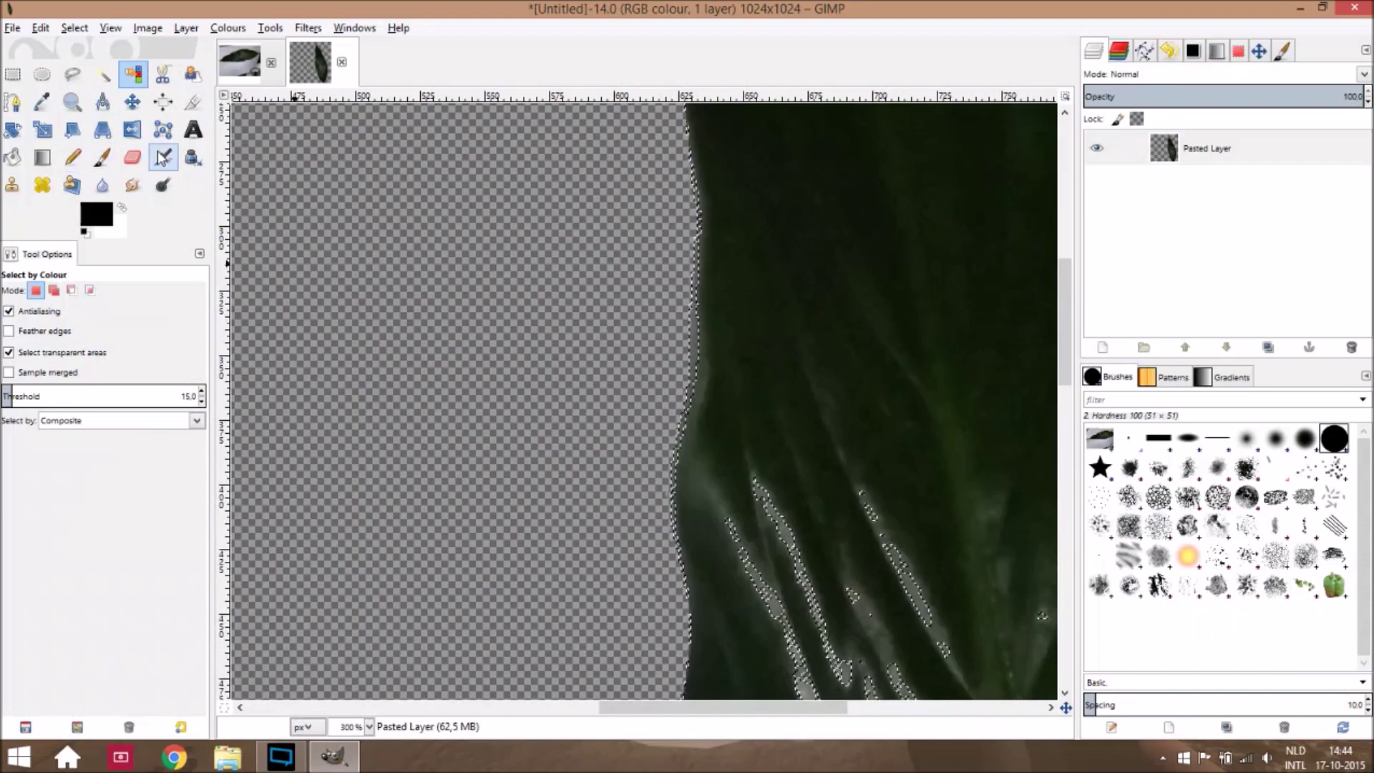
{"action": "left_click", "coordinate": [132, 157]}
{"action": "key", "text": "minus"}
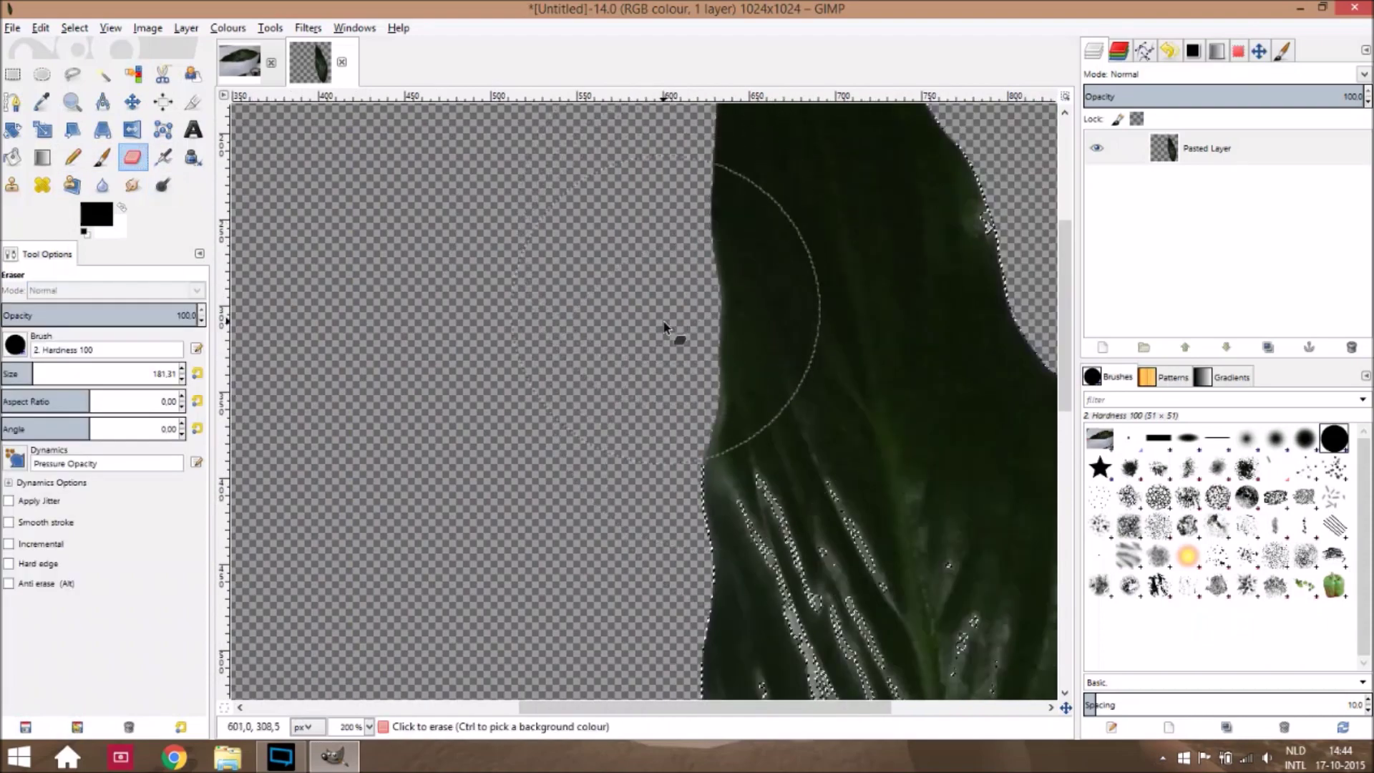
{"action": "left_click", "coordinate": [803, 277]}
{"action": "key", "text": "ctrl+shift+a"}
{"action": "scroll", "coordinate": [804, 293], "scroll_direction": "down", "scroll_amount": 2}
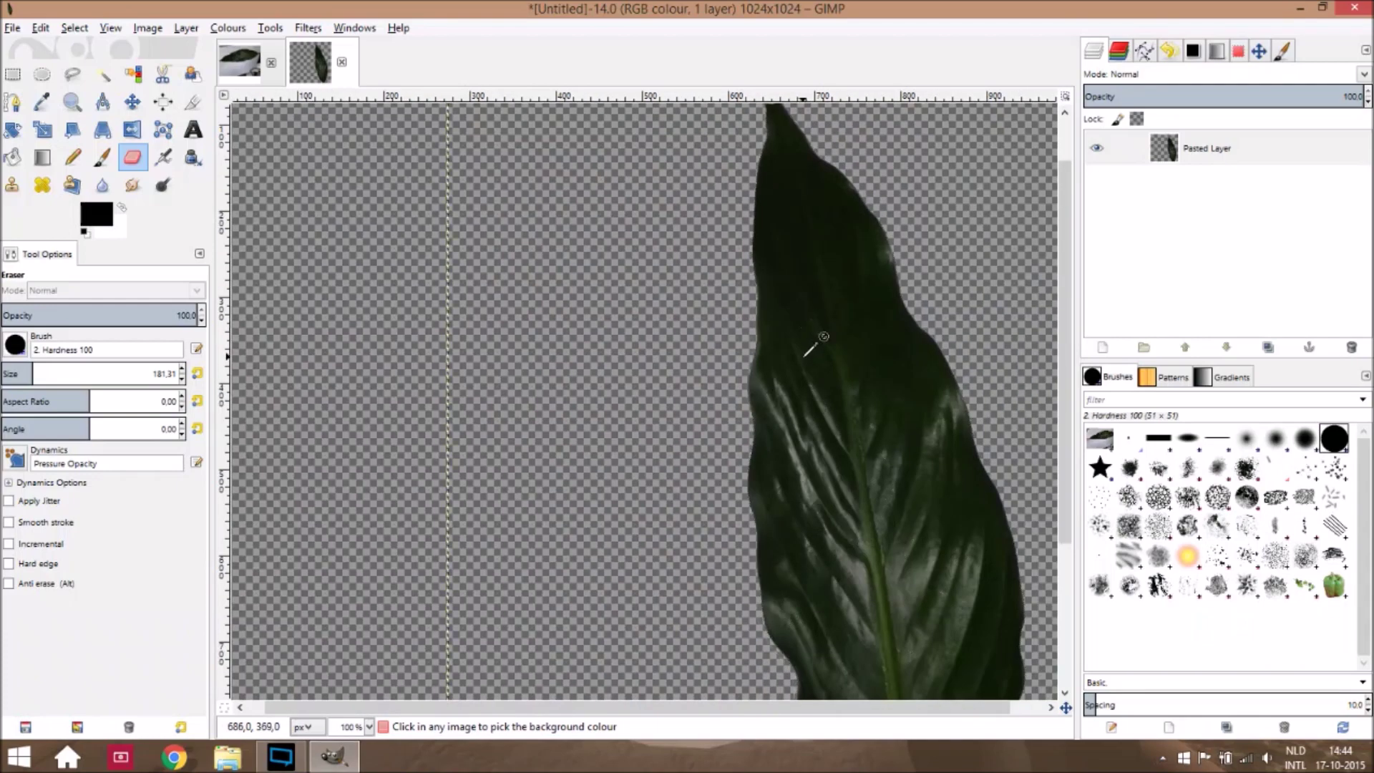
{"action": "scroll", "coordinate": [823, 336], "scroll_direction": "down", "scroll_amount": 3}
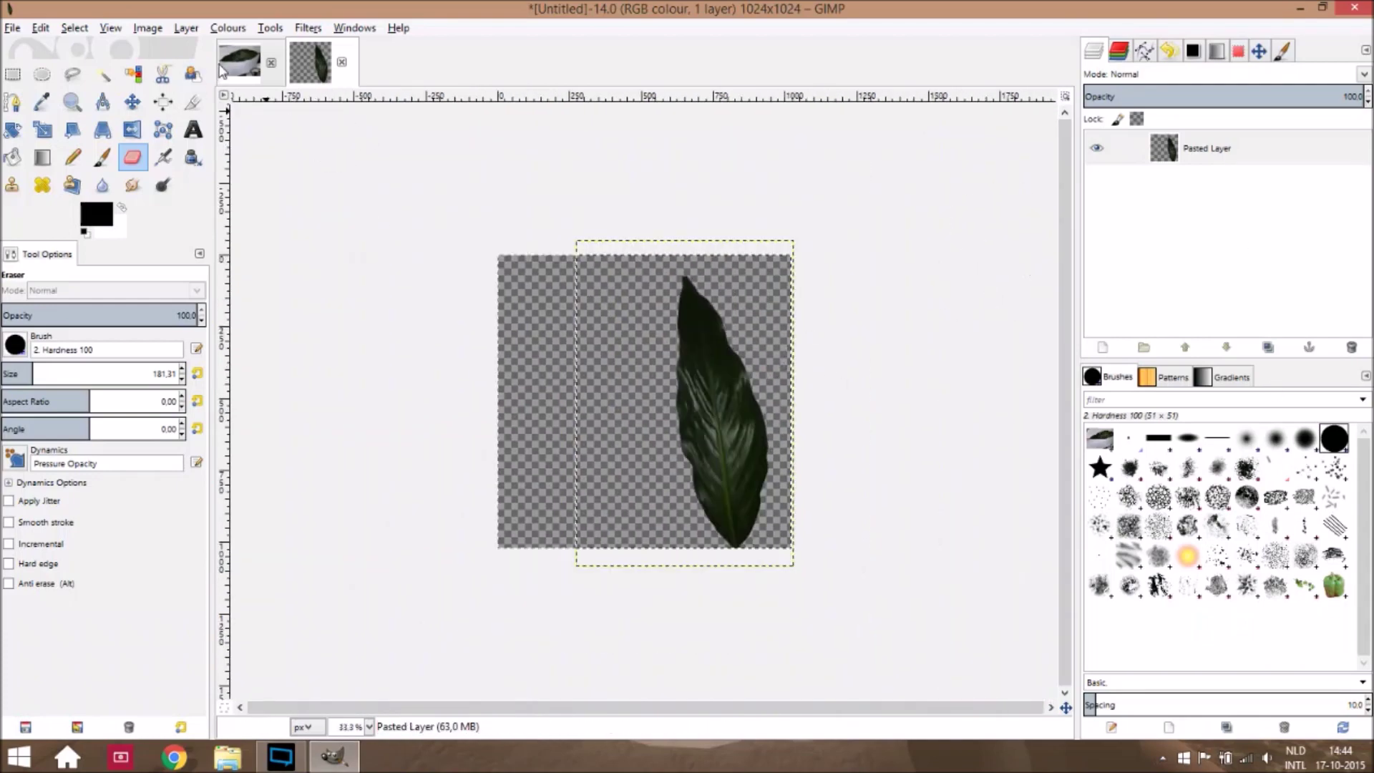
{"action": "left_click", "coordinate": [222, 68]}
Show the DSCF0510.JPG layer and try scaling it to 2040×1360, then cancel
{"action": "scroll", "coordinate": [1231, 258], "scroll_direction": "up", "scroll_amount": 5}
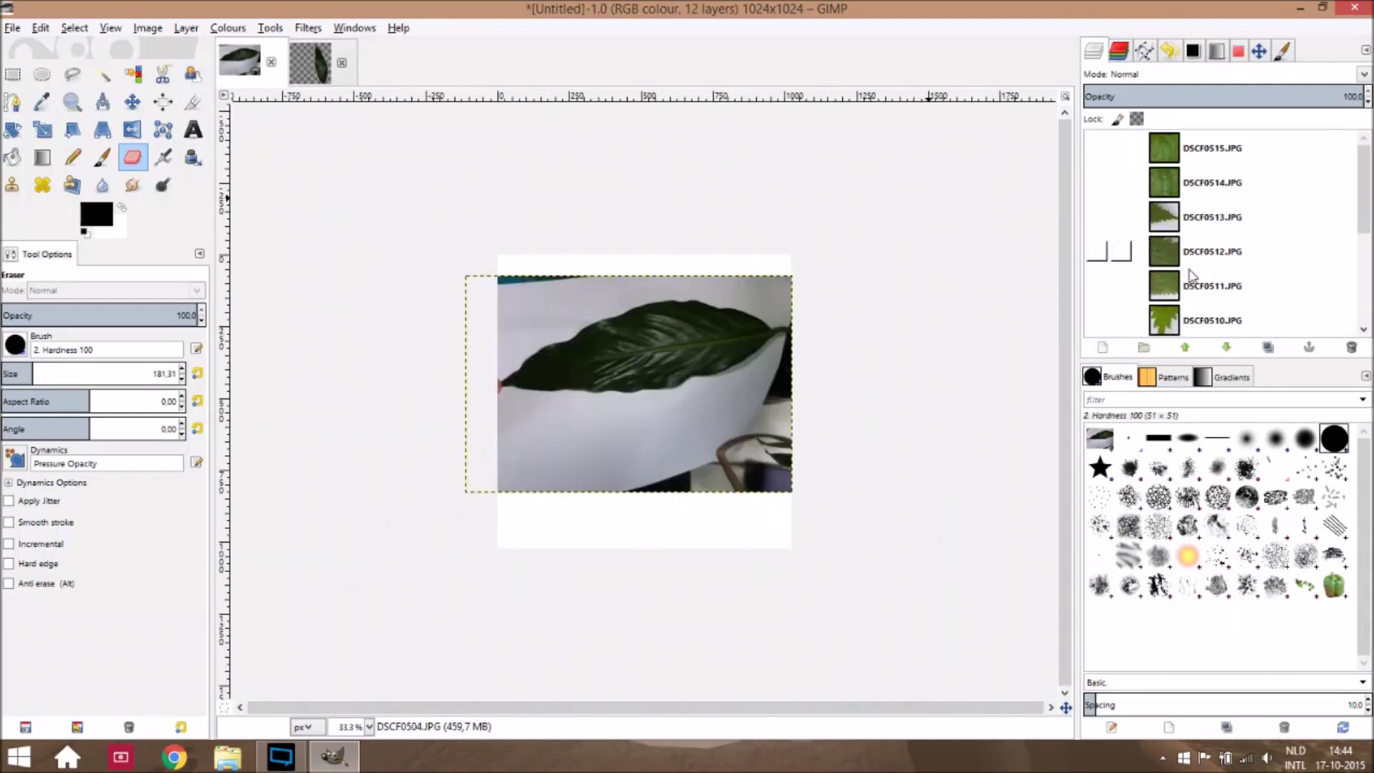
{"action": "scroll", "coordinate": [1156, 299], "scroll_direction": "down", "scroll_amount": 2}
{"action": "left_click", "coordinate": [1096, 253]}
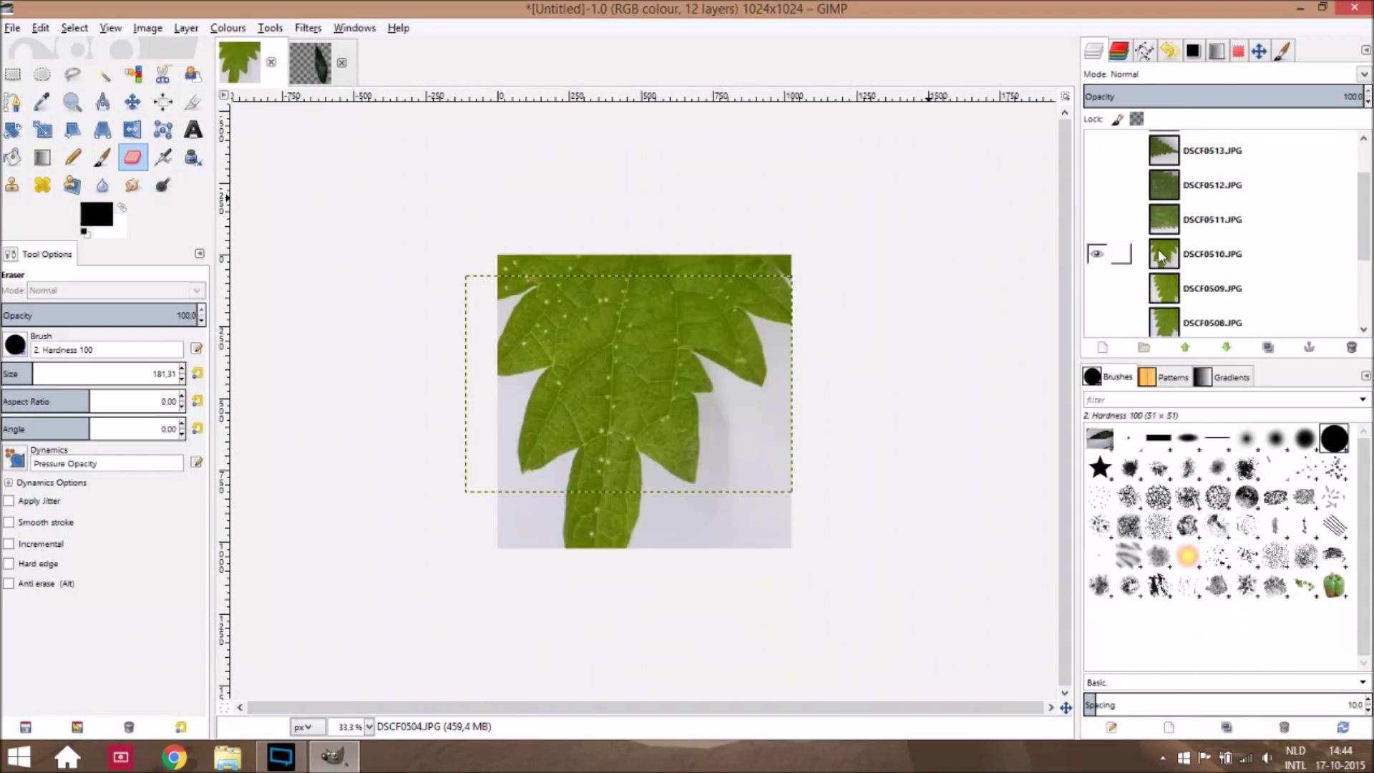
{"action": "left_click", "coordinate": [1212, 253]}
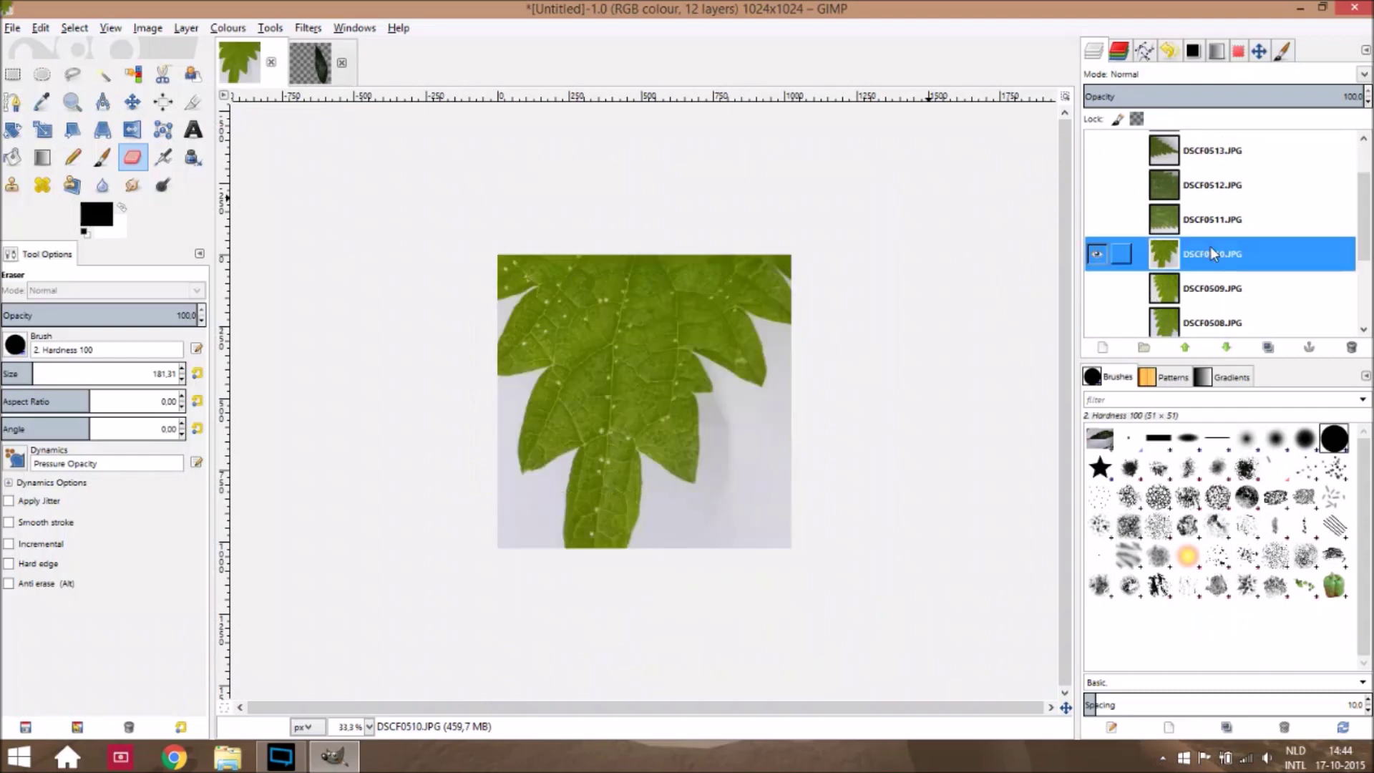
{"action": "left_click", "coordinate": [43, 131]}
{"action": "key", "text": "minus"}
{"action": "key", "text": "minus"}
{"action": "key", "text": "minus"}
{"action": "left_click", "coordinate": [521, 344]}
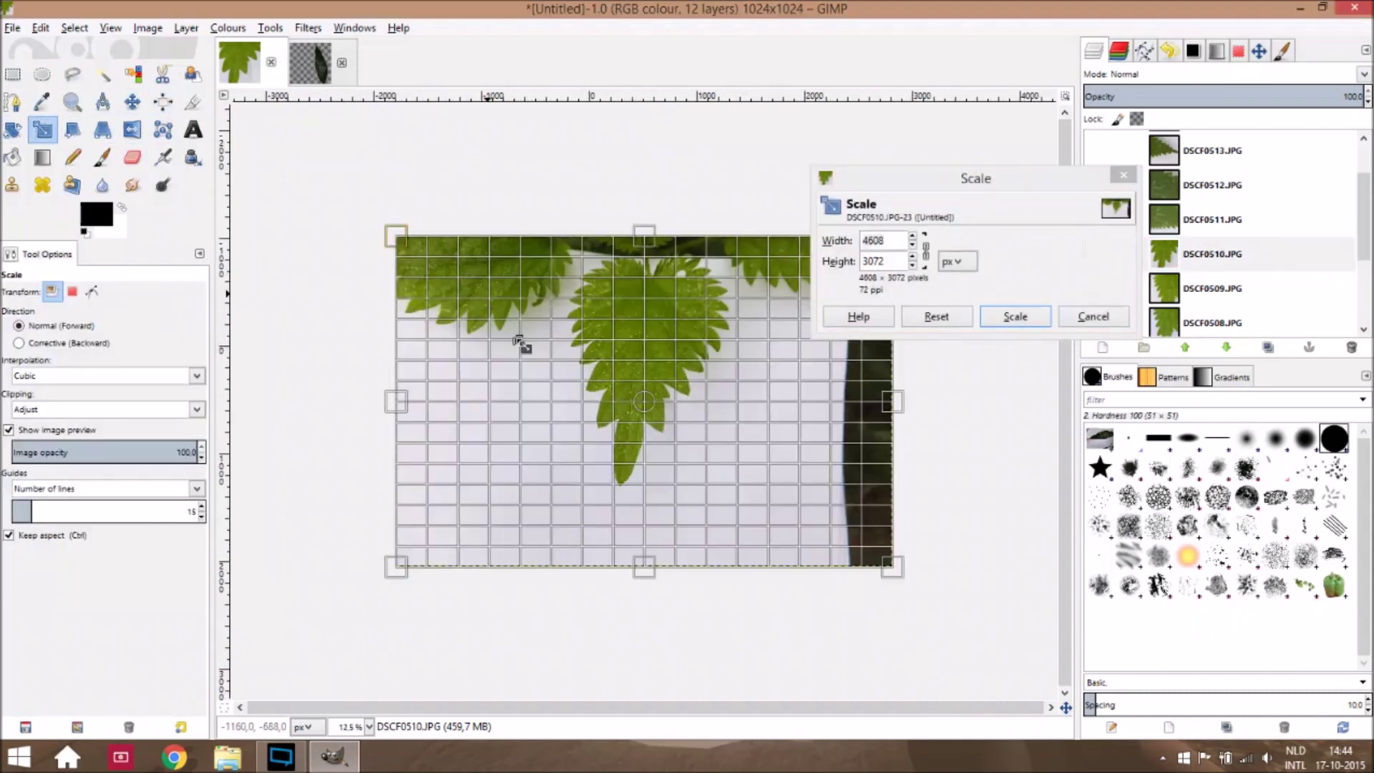
{"action": "left_click_drag", "start_coordinate": [520, 343], "coordinate": [650, 465]}
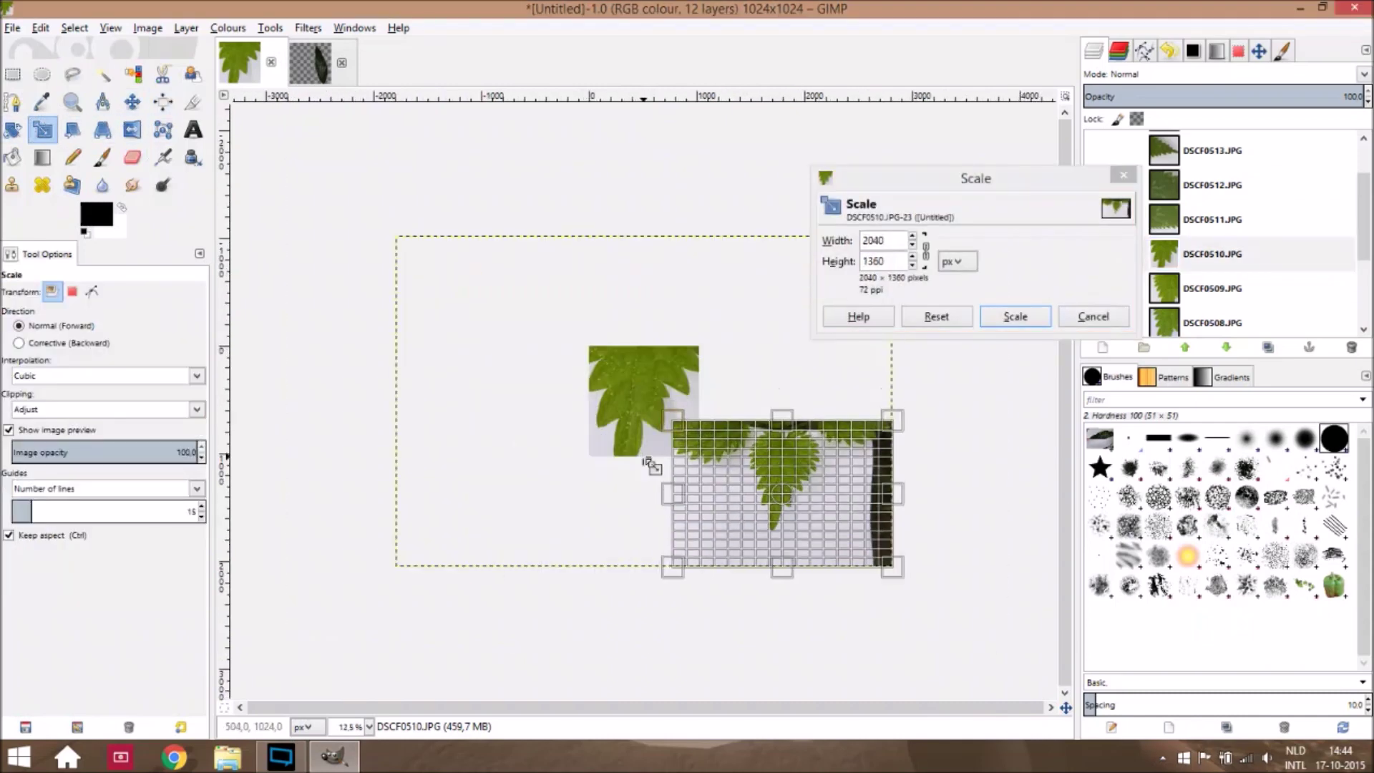
{"action": "left_click", "coordinate": [1109, 320]}
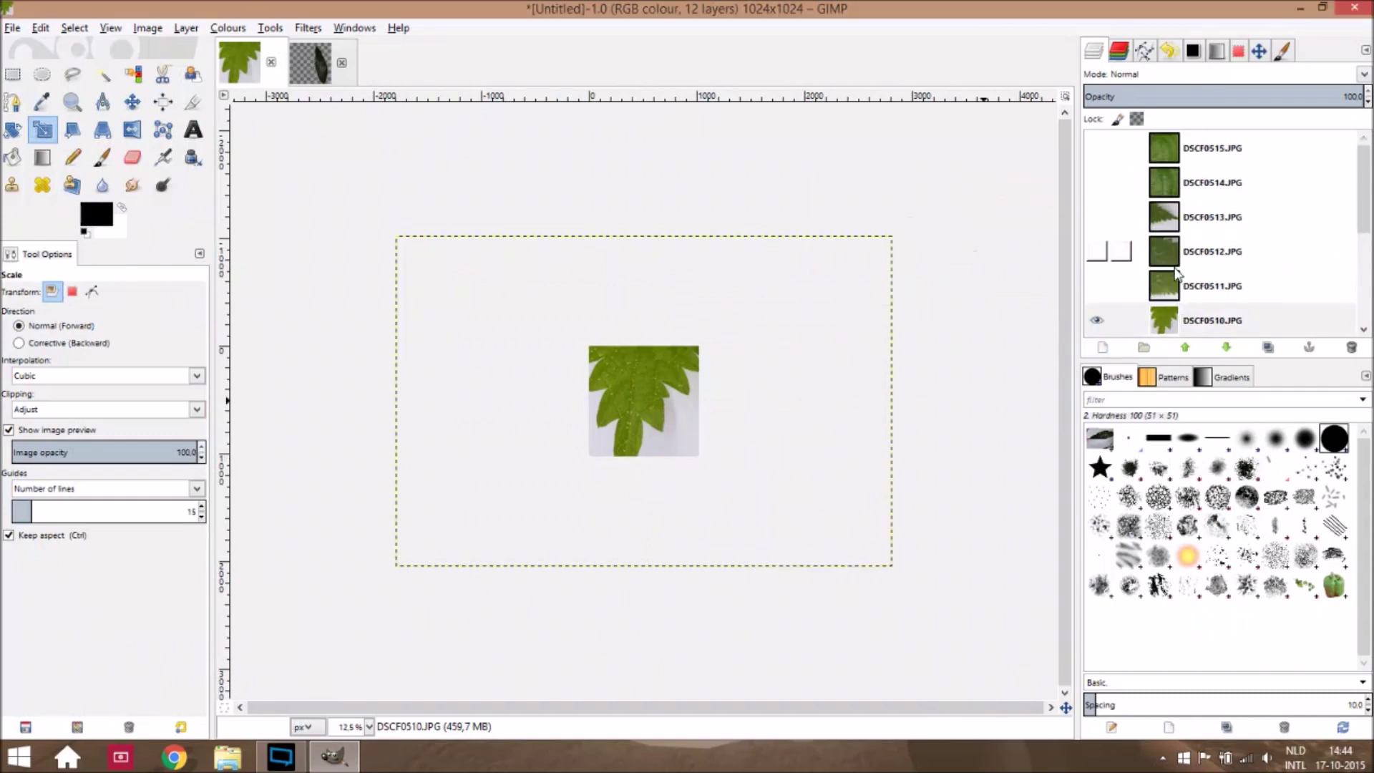
Show and select the DSCF0515.JPG layer and scale it down to about 1860×1240
{"action": "left_click", "coordinate": [1098, 148]}
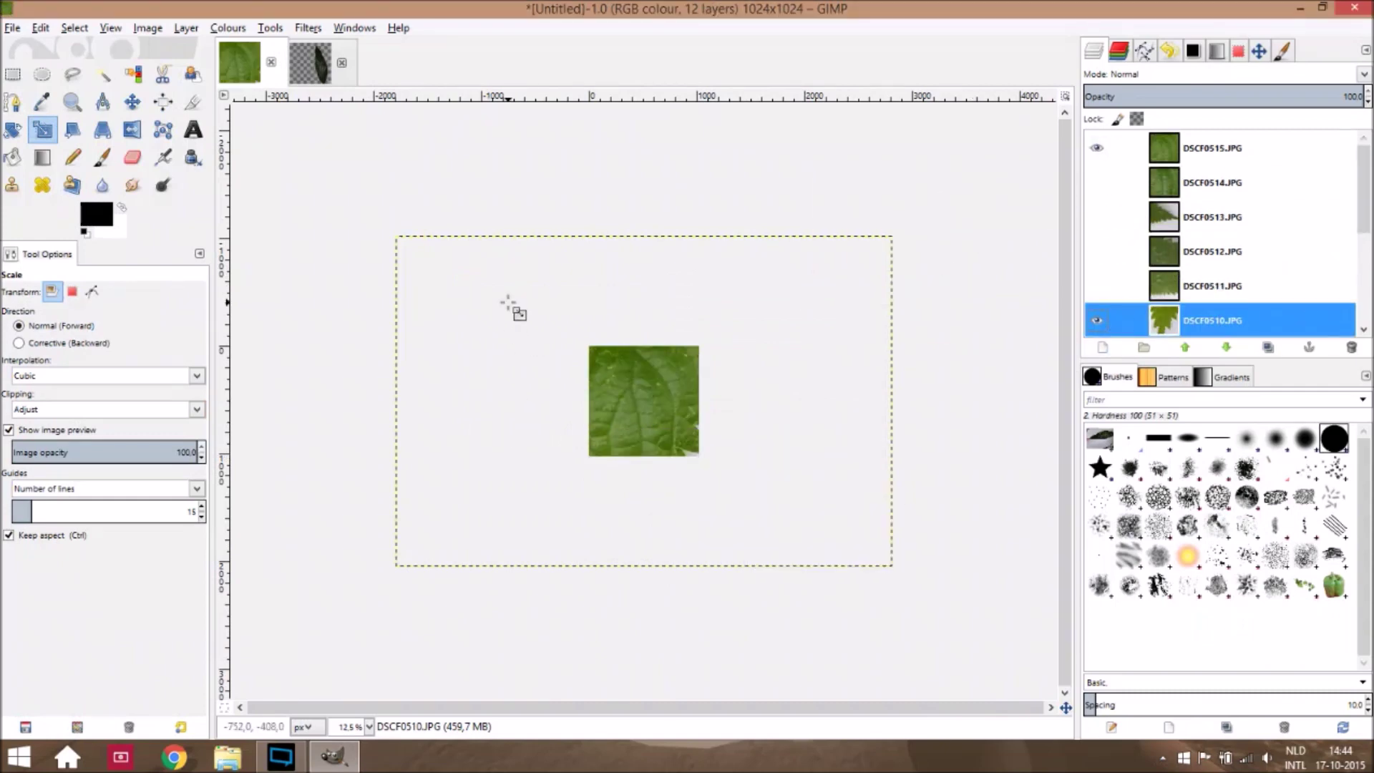
{"action": "left_click", "coordinate": [1263, 150]}
{"action": "left_click", "coordinate": [11, 129]}
{"action": "left_click", "coordinate": [43, 129]}
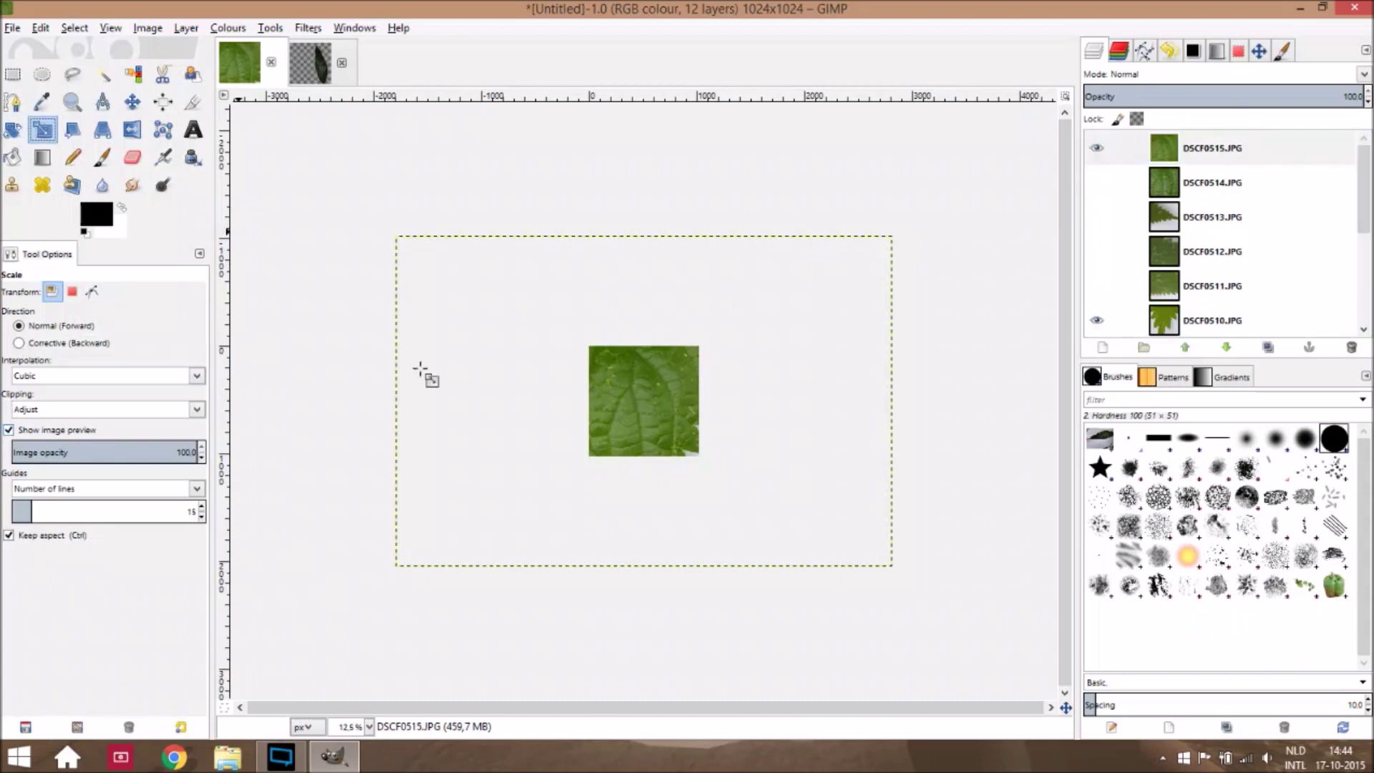
{"action": "left_click", "coordinate": [422, 266]}
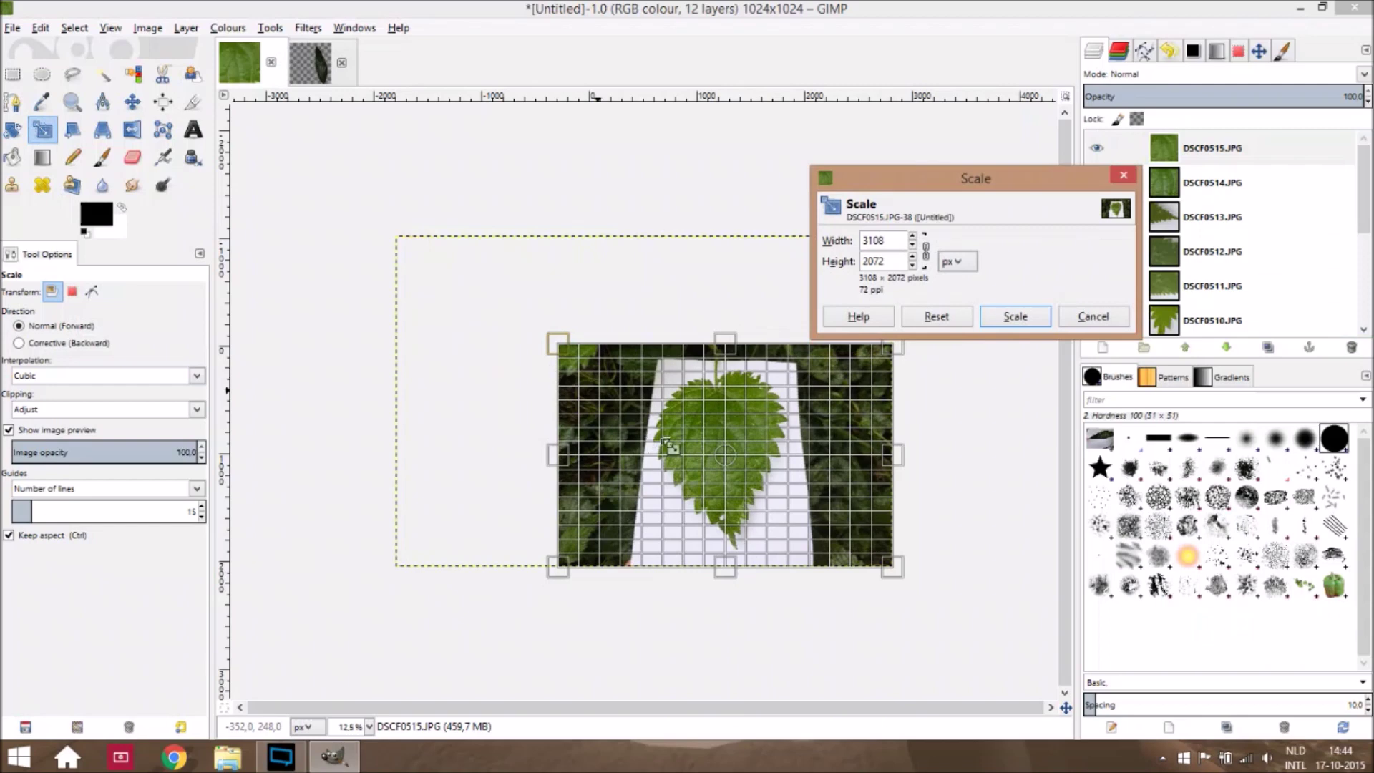
{"action": "left_click_drag", "start_coordinate": [756, 457], "coordinate": [651, 403]}
{"action": "left_click", "coordinate": [1015, 316]}
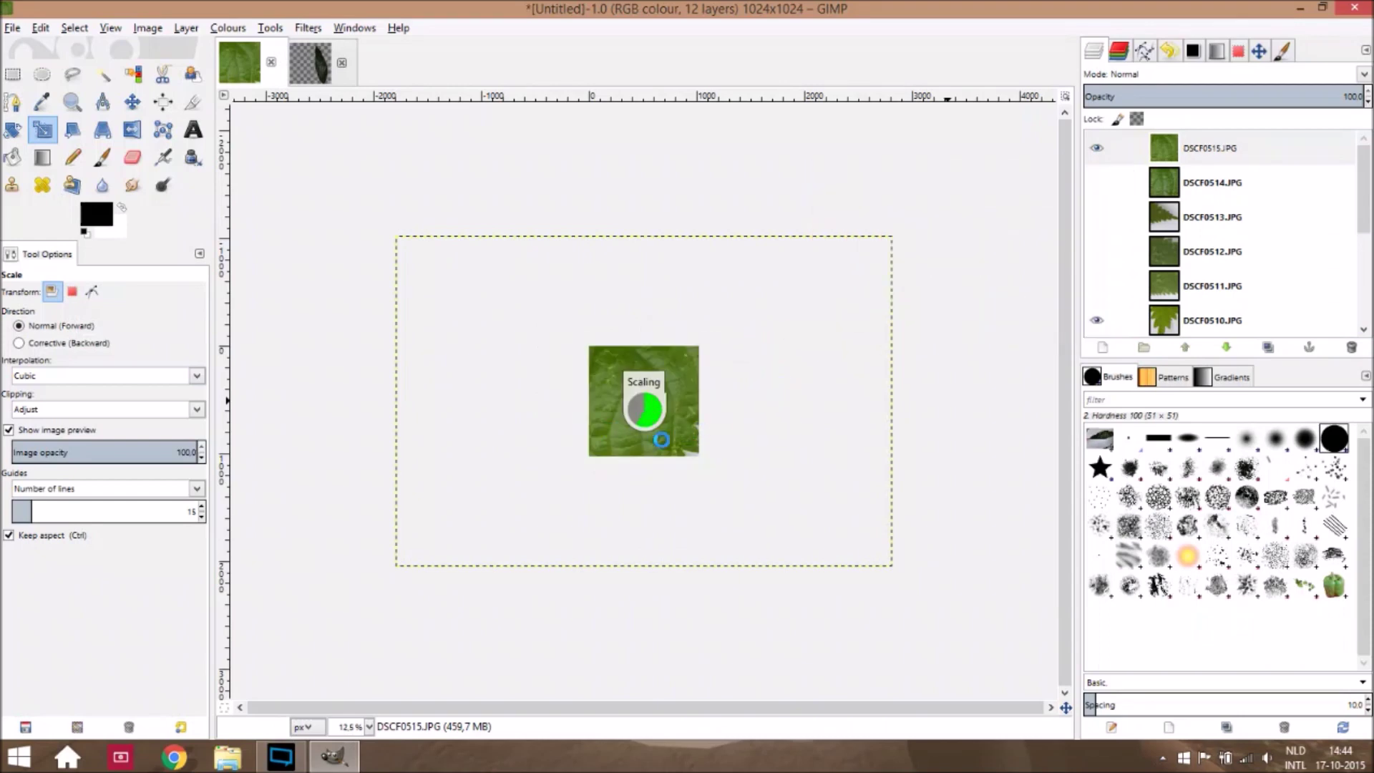
Add a horizontal guide across the image and then remove it again
{"action": "scroll", "coordinate": [669, 445], "scroll_direction": "up", "scroll_amount": 4}
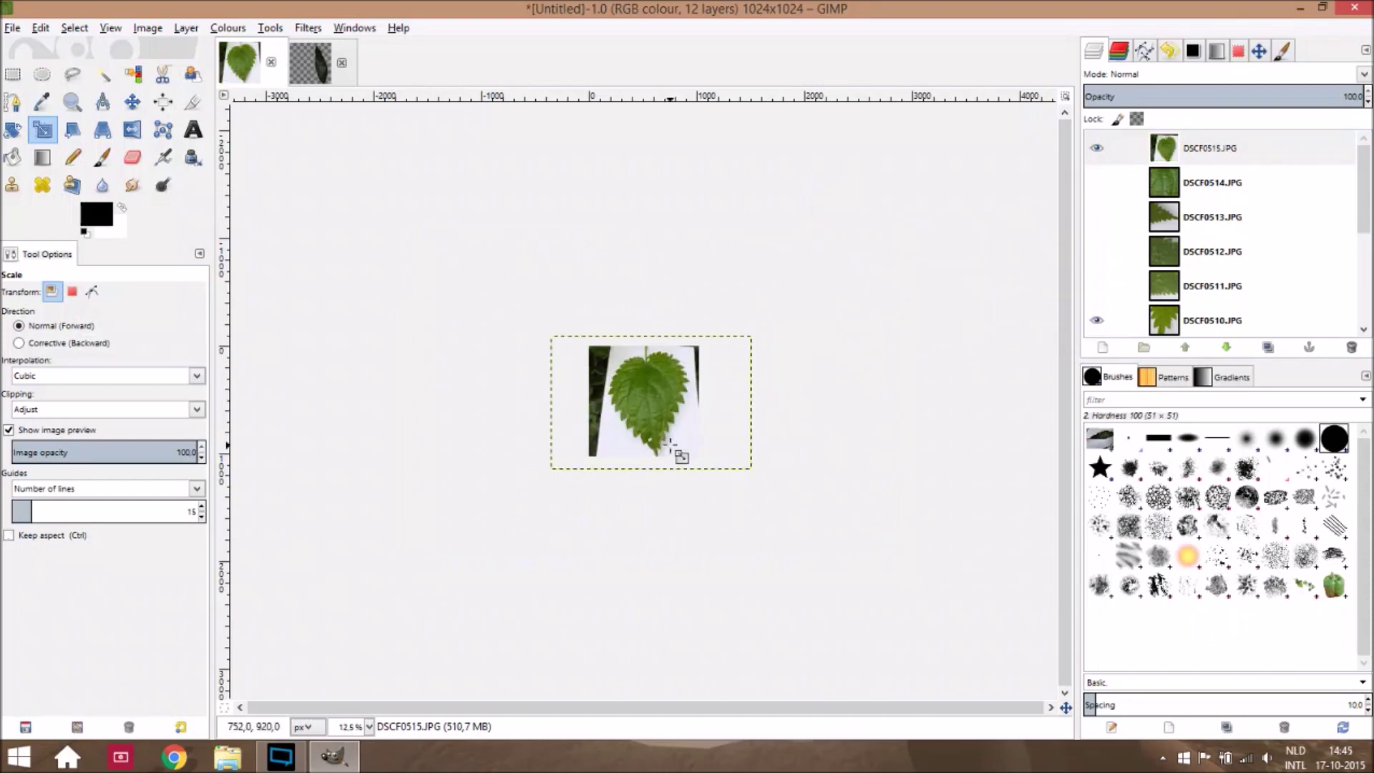
{"action": "scroll", "coordinate": [772, 517], "scroll_direction": "down", "scroll_amount": 2}
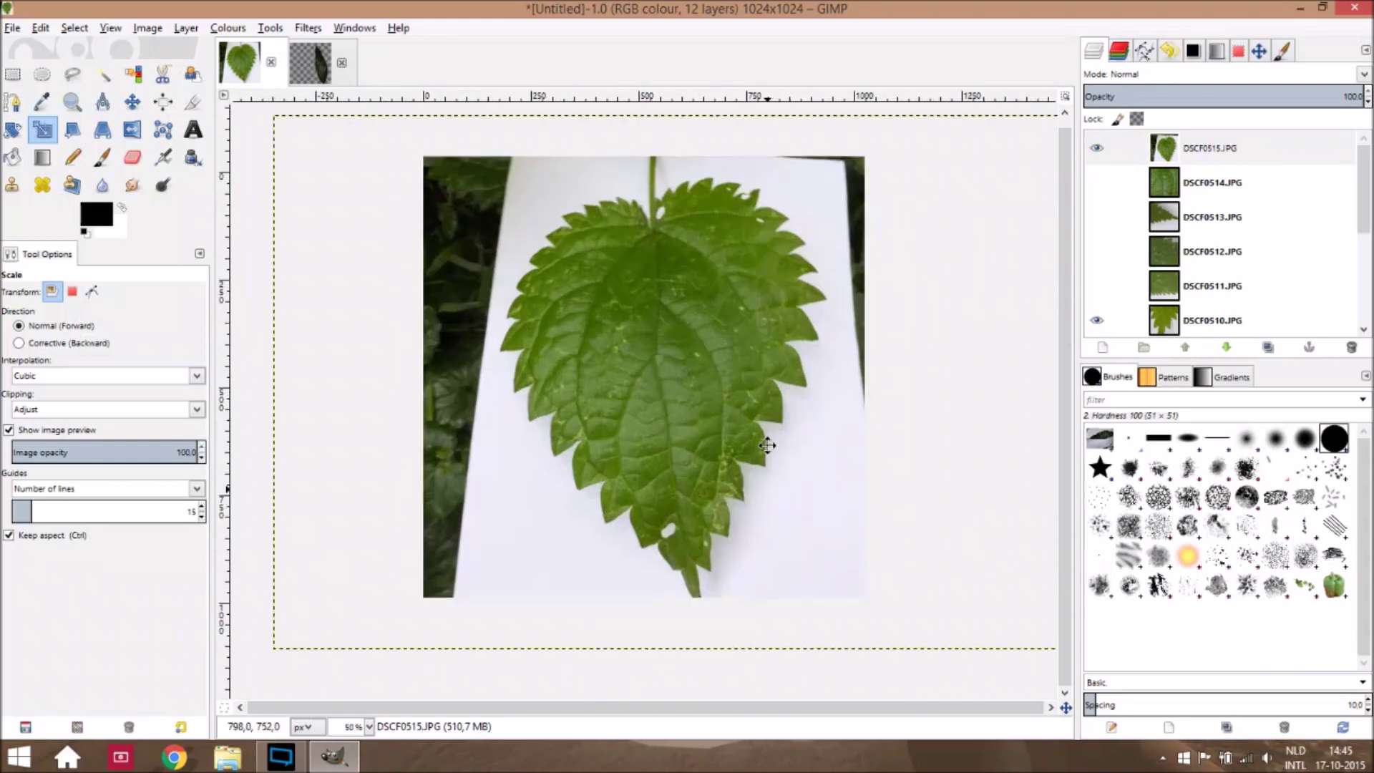
{"action": "left_click_drag", "start_coordinate": [429, 97], "coordinate": [443, 140]}
{"action": "scroll", "coordinate": [577, 238], "scroll_direction": "down", "scroll_amount": 2}
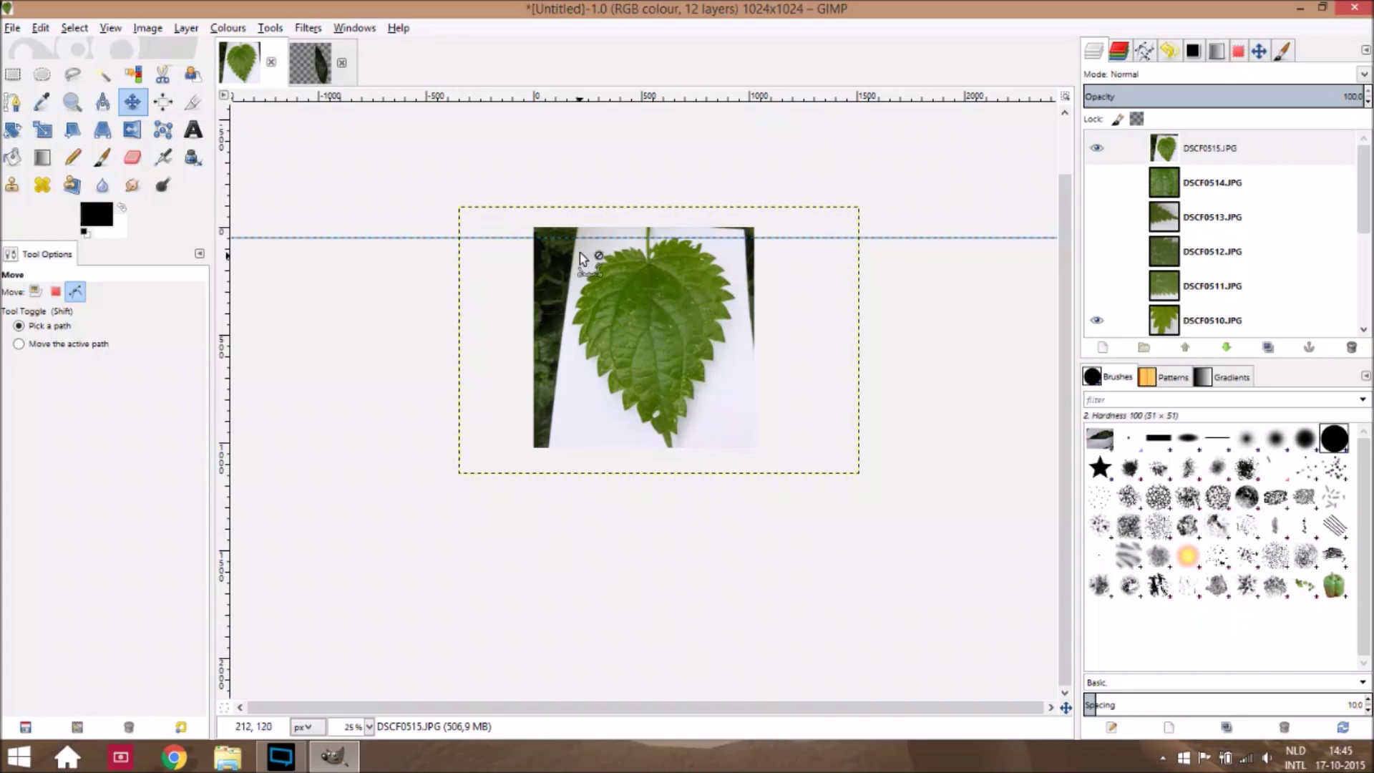
{"action": "left_click_drag", "start_coordinate": [580, 252], "coordinate": [579, 252]}
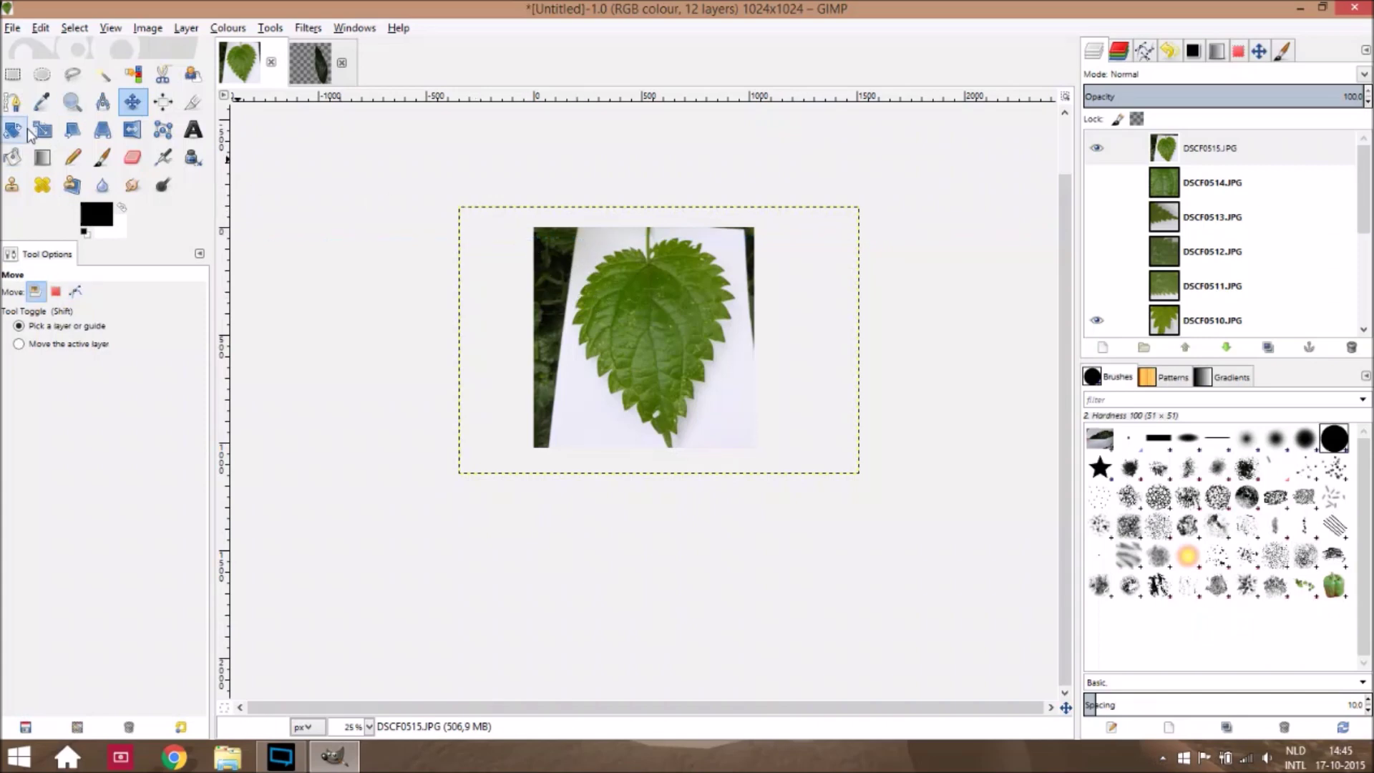
Rescale the DSCF0515.JPG leaf photo layer to 1621×1081 with the Scale tool
{"action": "left_click", "coordinate": [35, 132]}
{"action": "left_click", "coordinate": [514, 224]}
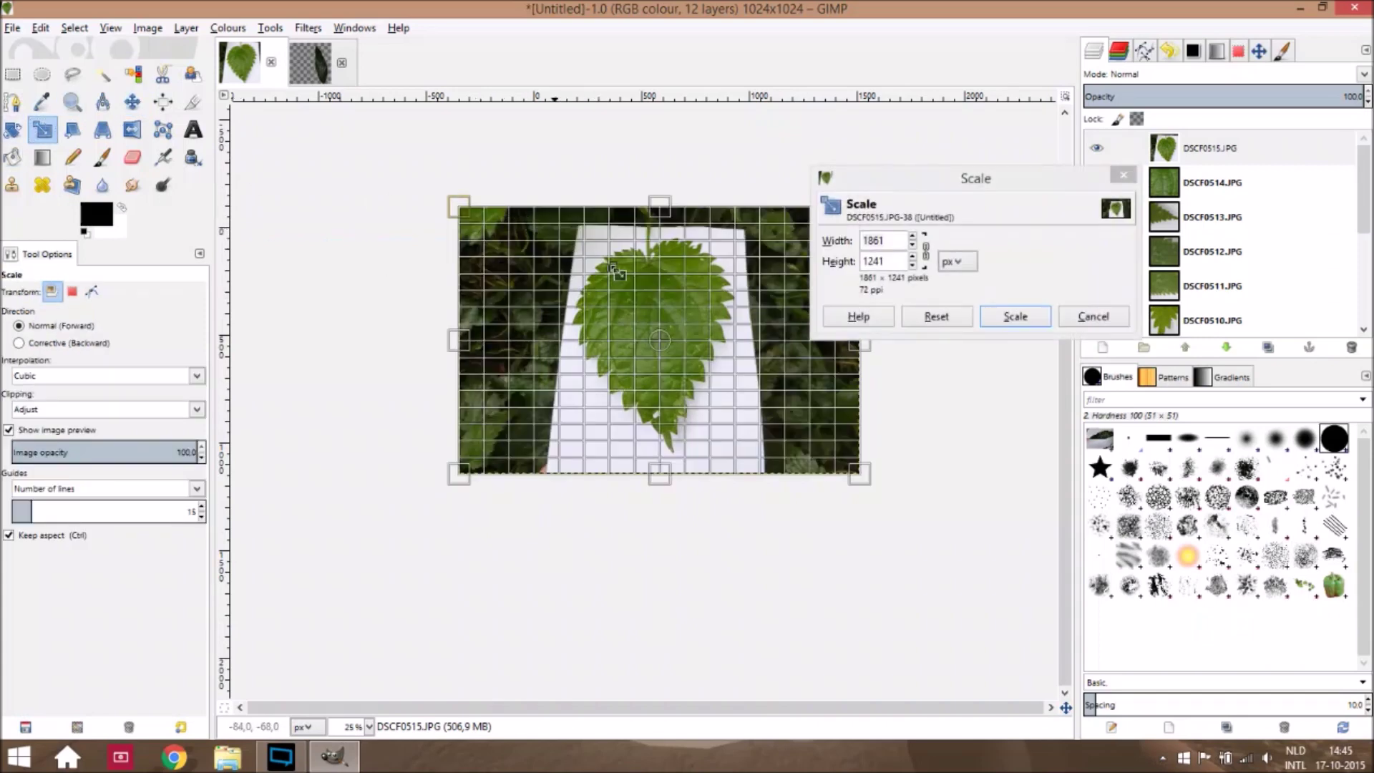
{"action": "left_click_drag", "start_coordinate": [616, 271], "coordinate": [689, 290]}
{"action": "left_click_drag", "start_coordinate": [684, 361], "coordinate": [626, 328]}
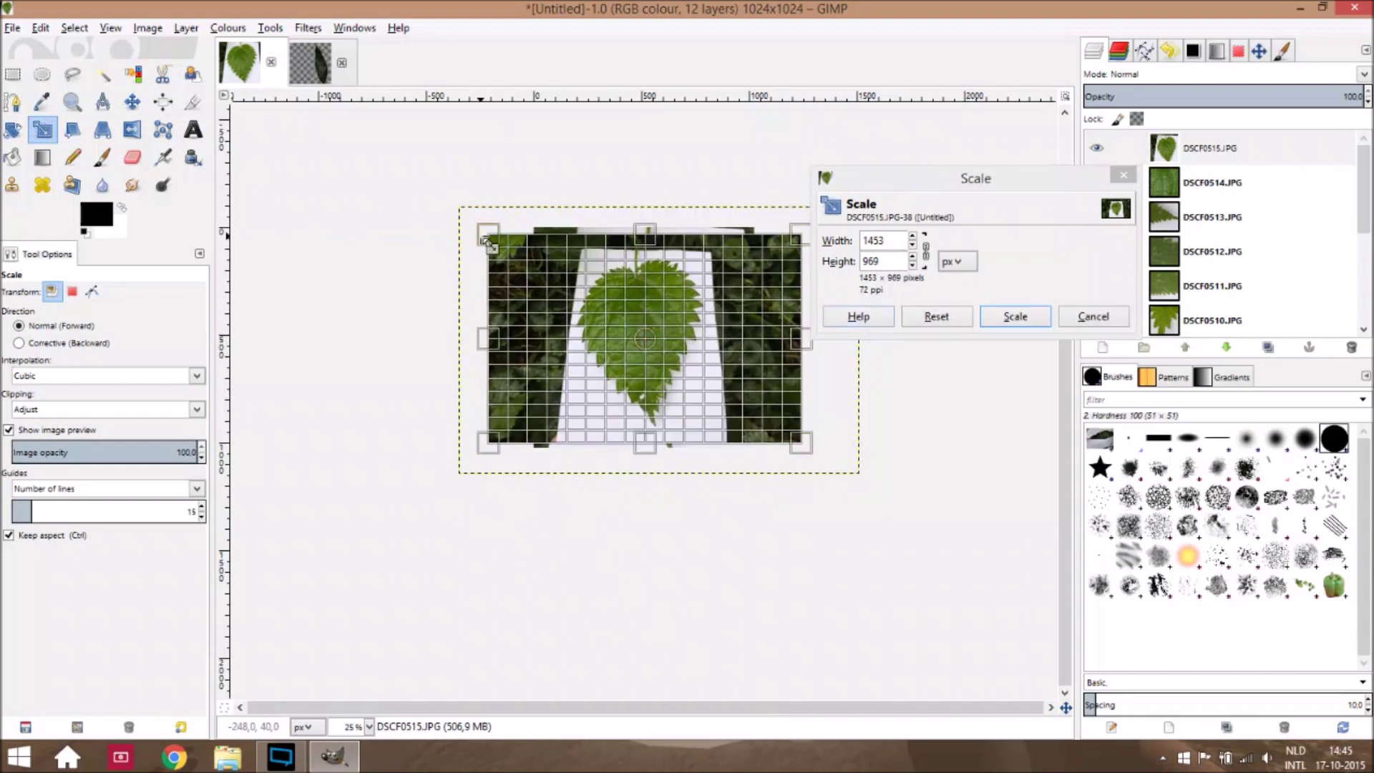
{"action": "left_click_drag", "start_coordinate": [487, 242], "coordinate": [453, 210]}
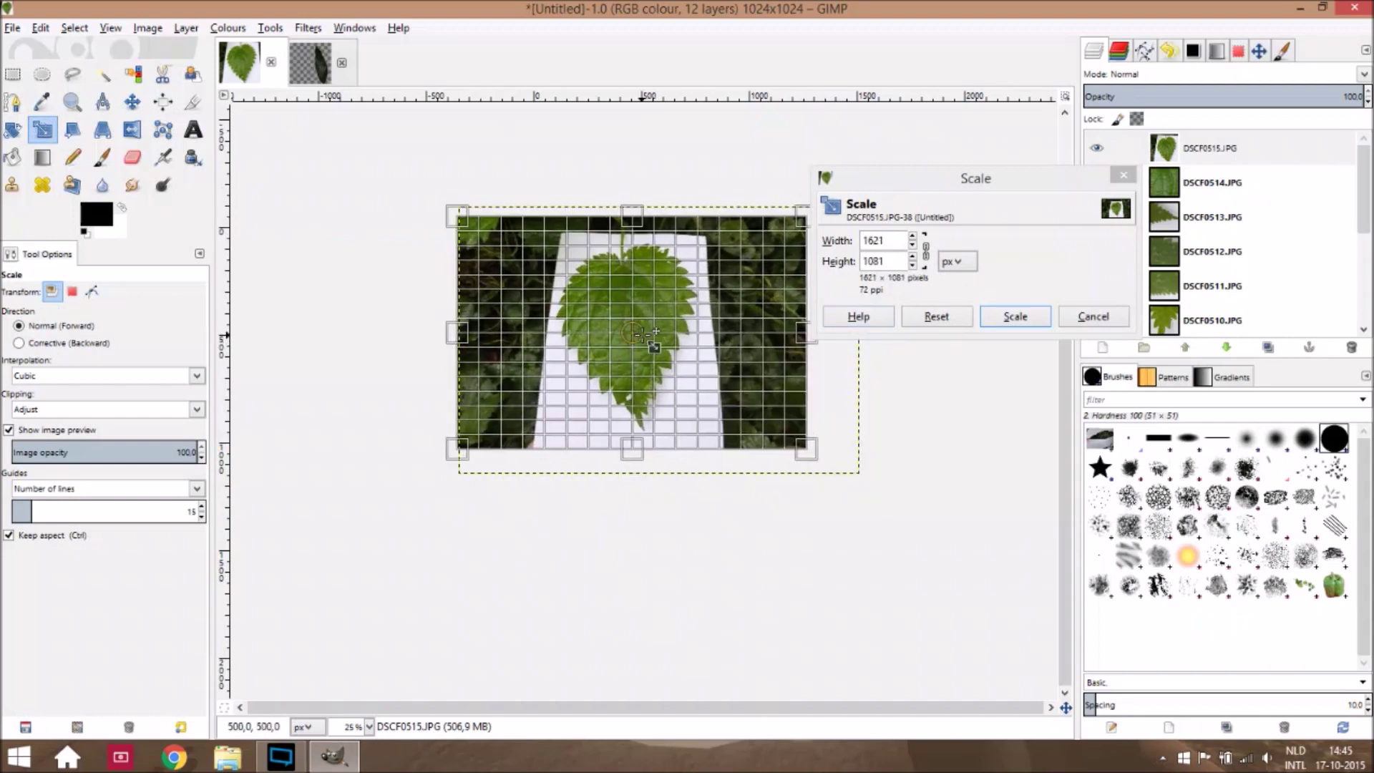
{"action": "left_click", "coordinate": [1015, 315]}
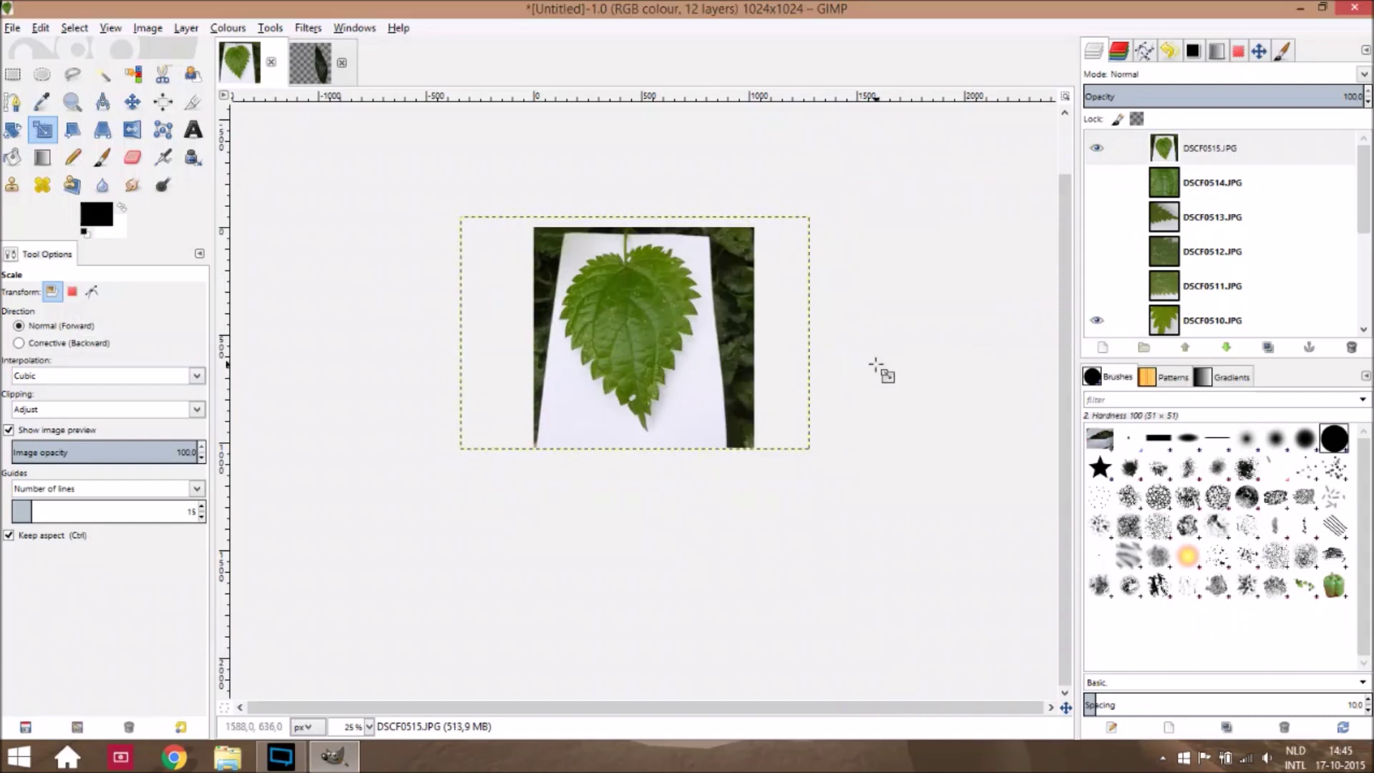
Copy the resized leaf photo to the clipboard
{"action": "scroll", "coordinate": [755, 350], "scroll_direction": "up", "scroll_amount": 1}
{"action": "scroll", "coordinate": [869, 328], "scroll_direction": "up", "scroll_amount": 1}
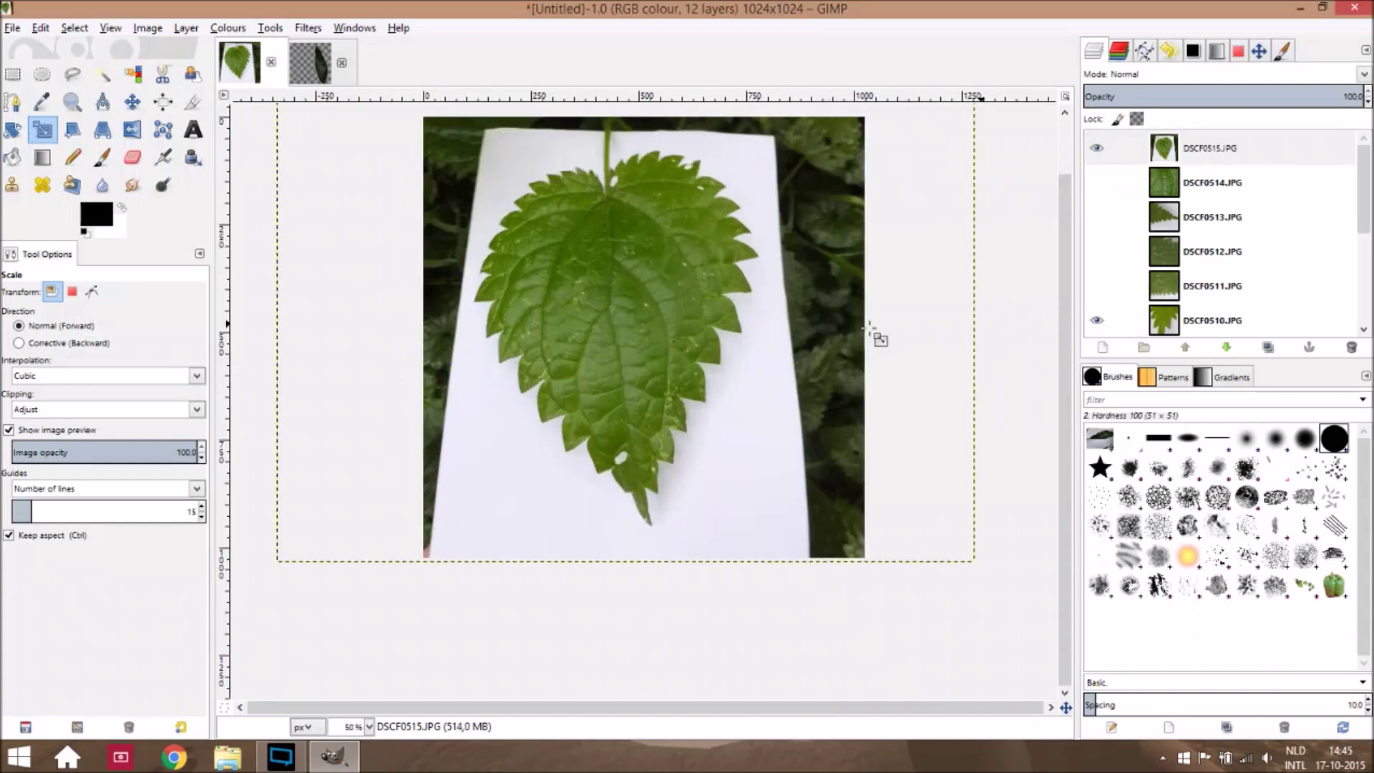
{"action": "key", "text": "ctrl+c"}
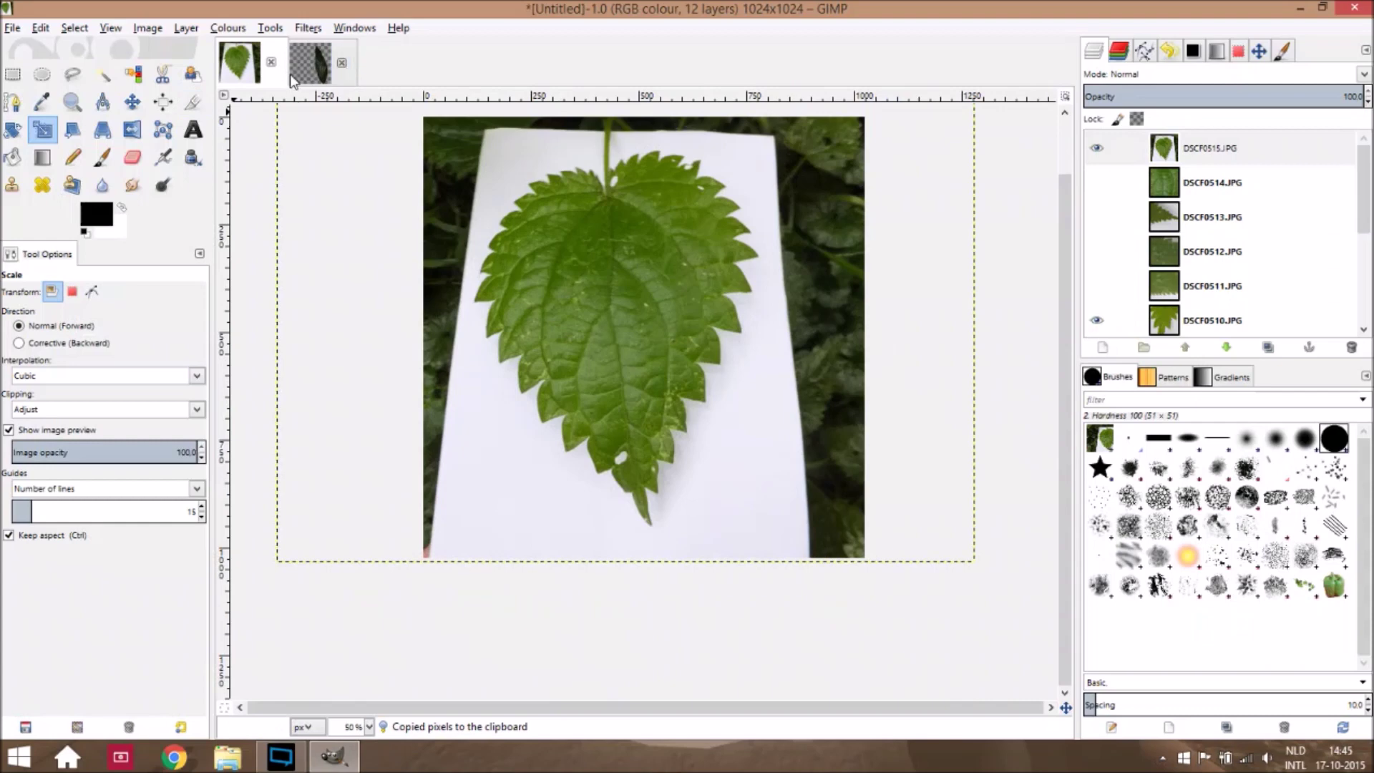
{"action": "left_click", "coordinate": [300, 75]}
Paste the leaf photo into the texture as a new layer and move it left
{"action": "key", "text": "ctrl+v"}
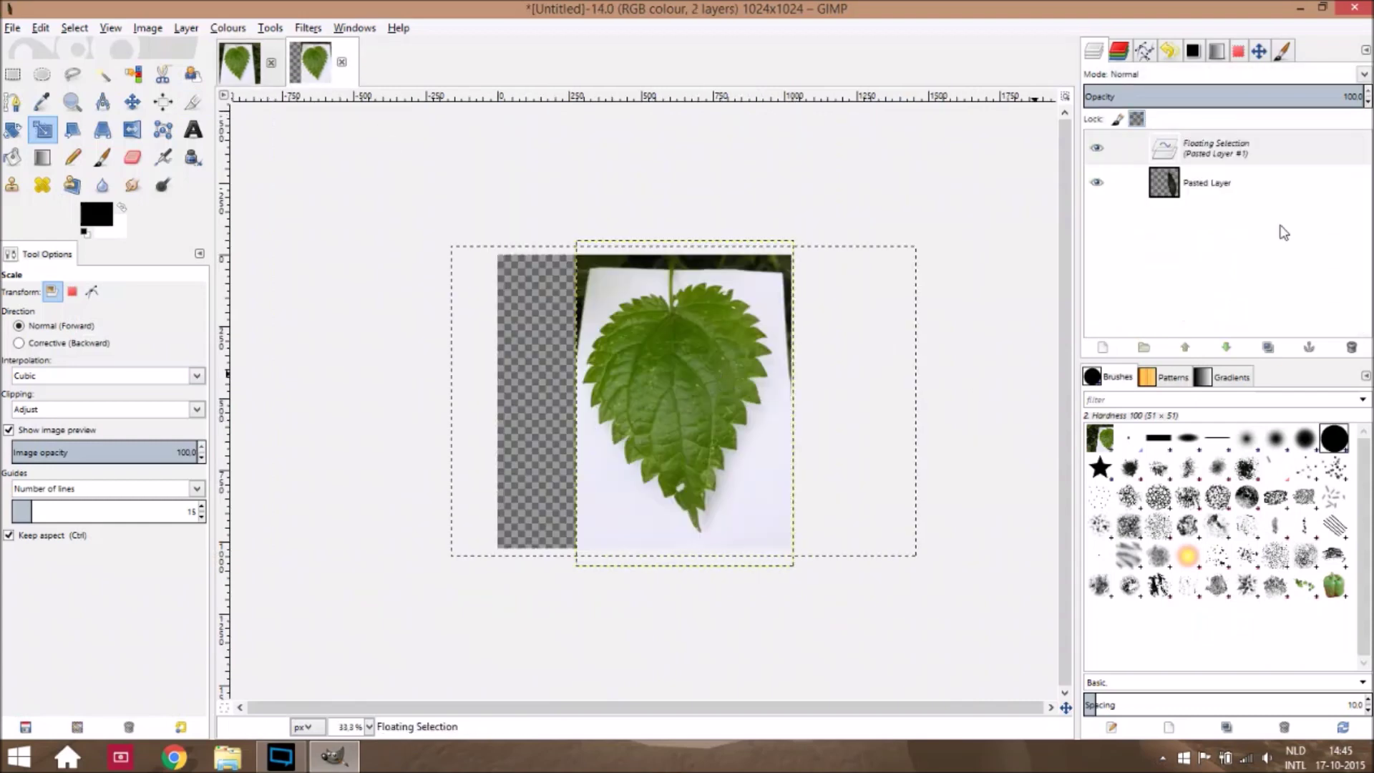
{"action": "right_click", "coordinate": [1227, 141]}
{"action": "left_click", "coordinate": [1188, 174]}
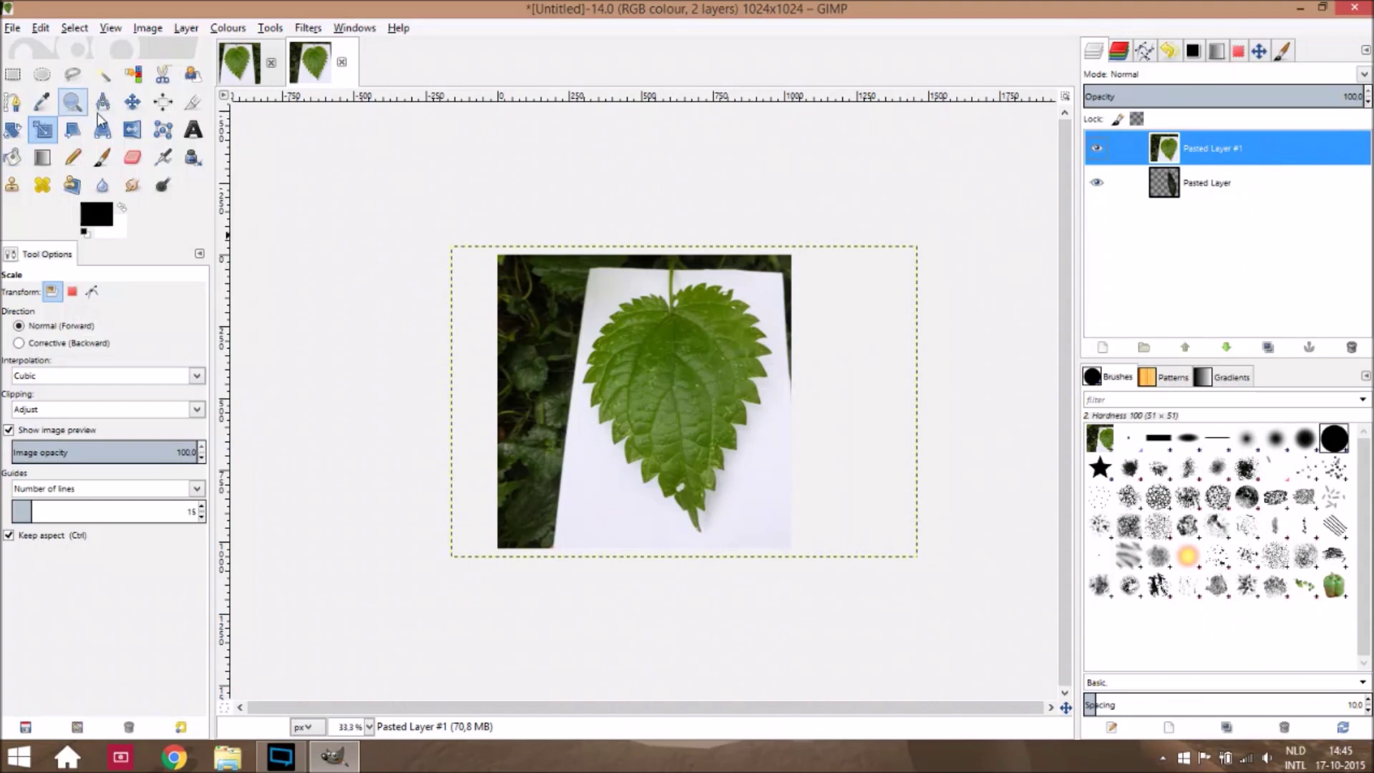
{"action": "left_click", "coordinate": [133, 101]}
{"action": "left_click_drag", "start_coordinate": [782, 434], "coordinate": [705, 421]}
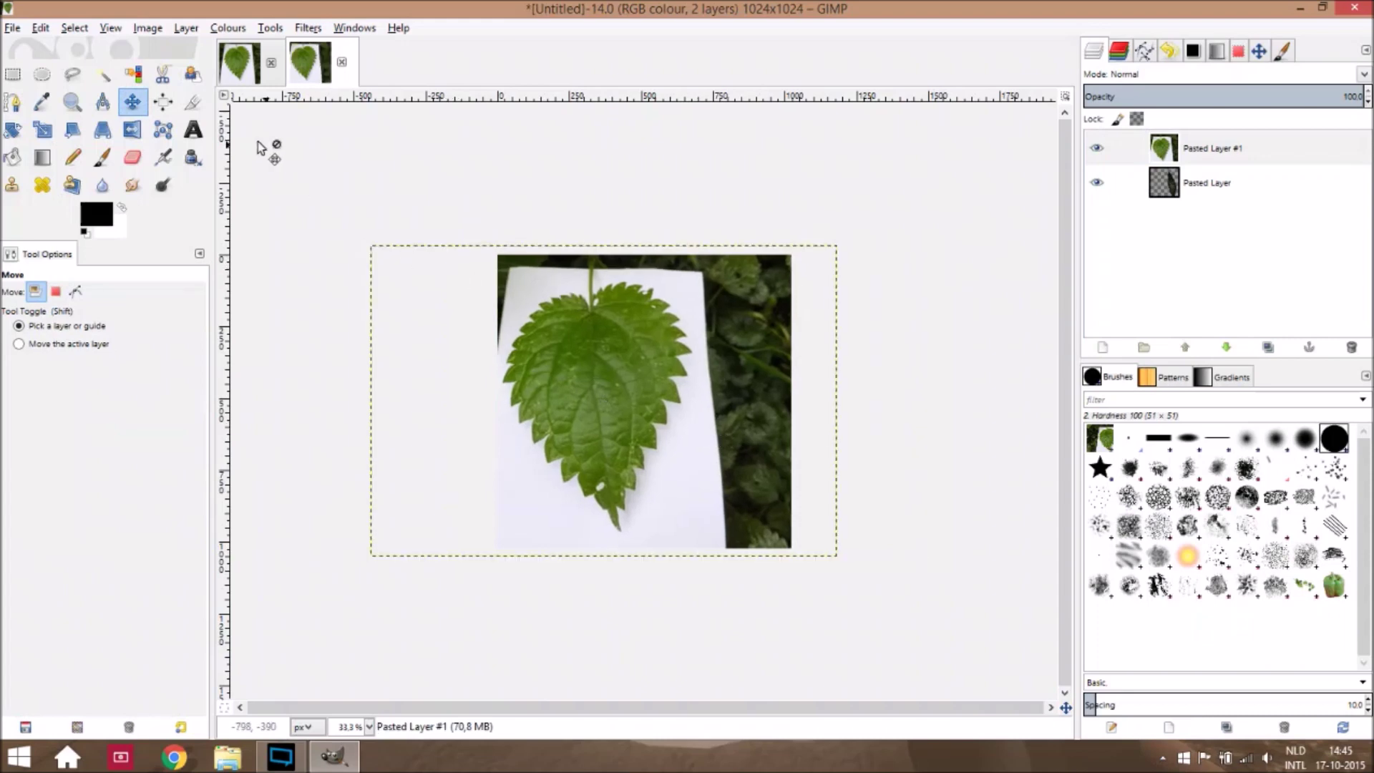
Erase the photo's right strip, the area below the dark leaf, and the top-edge strip
{"action": "left_click", "coordinate": [132, 157]}
{"action": "mouse_move", "coordinate": [735, 285]}
{"action": "left_mouse_down"}
{"action": "mouse_move", "coordinate": [800, 553]}
{"action": "mouse_move", "coordinate": [792, 250]}
{"action": "mouse_move", "coordinate": [782, 379]}
{"action": "mouse_move", "coordinate": [721, 365]}
{"action": "mouse_move", "coordinate": [778, 419]}
{"action": "left_mouse_up"}
{"action": "left_click_drag", "start_coordinate": [744, 522], "coordinate": [695, 535]}
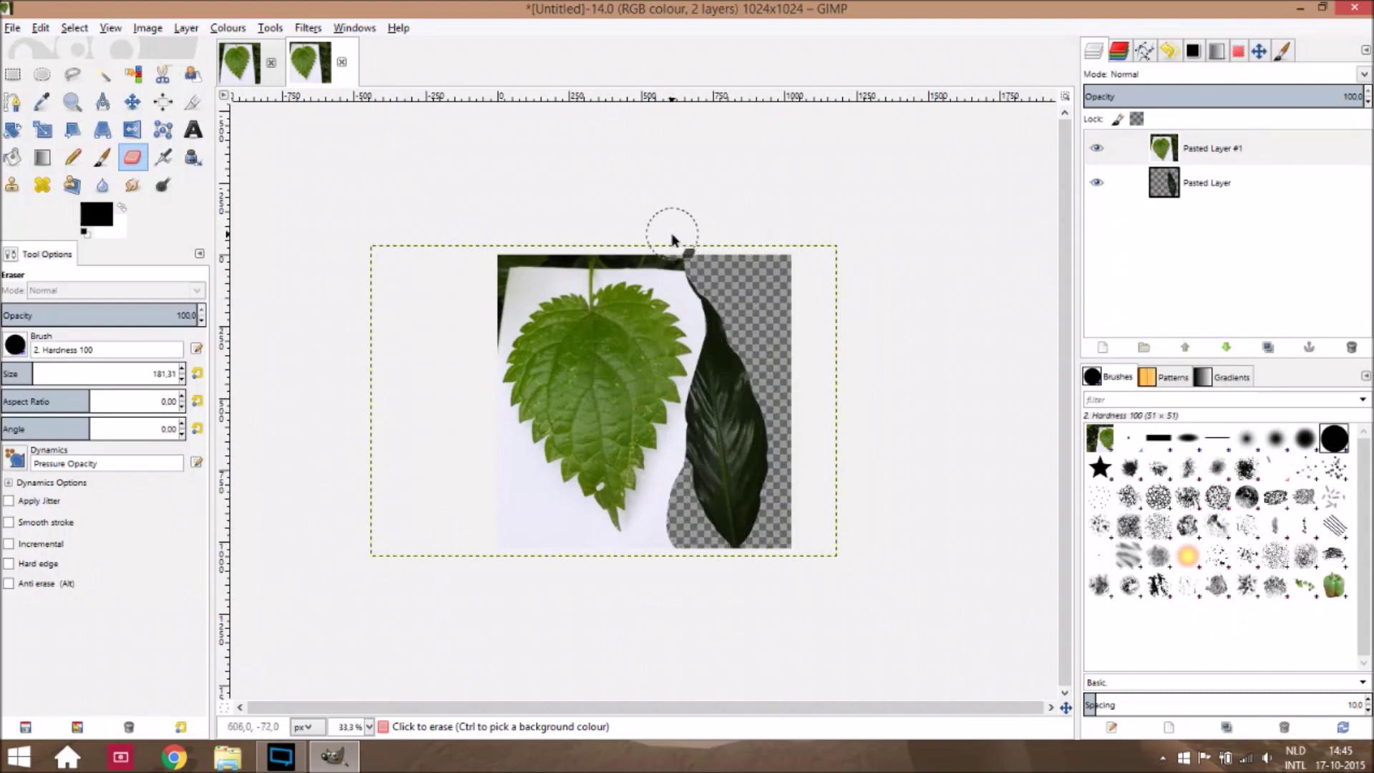
{"action": "mouse_move", "coordinate": [671, 237]}
{"action": "left_mouse_down"}
{"action": "mouse_move", "coordinate": [633, 250]}
{"action": "mouse_move", "coordinate": [511, 227]}
{"action": "mouse_move", "coordinate": [522, 243]}
{"action": "mouse_move", "coordinate": [478, 299]}
{"action": "left_mouse_up"}
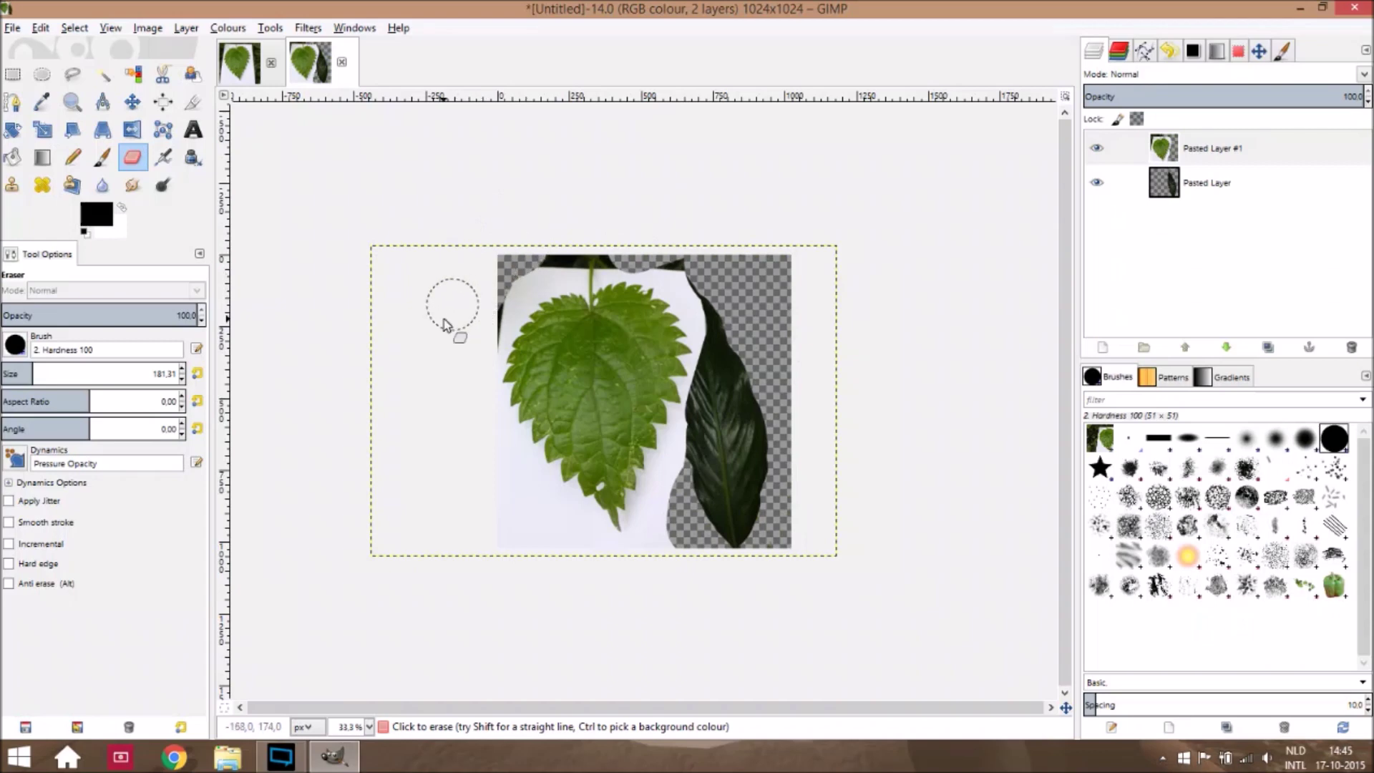
{"action": "left_click", "coordinate": [132, 74]}
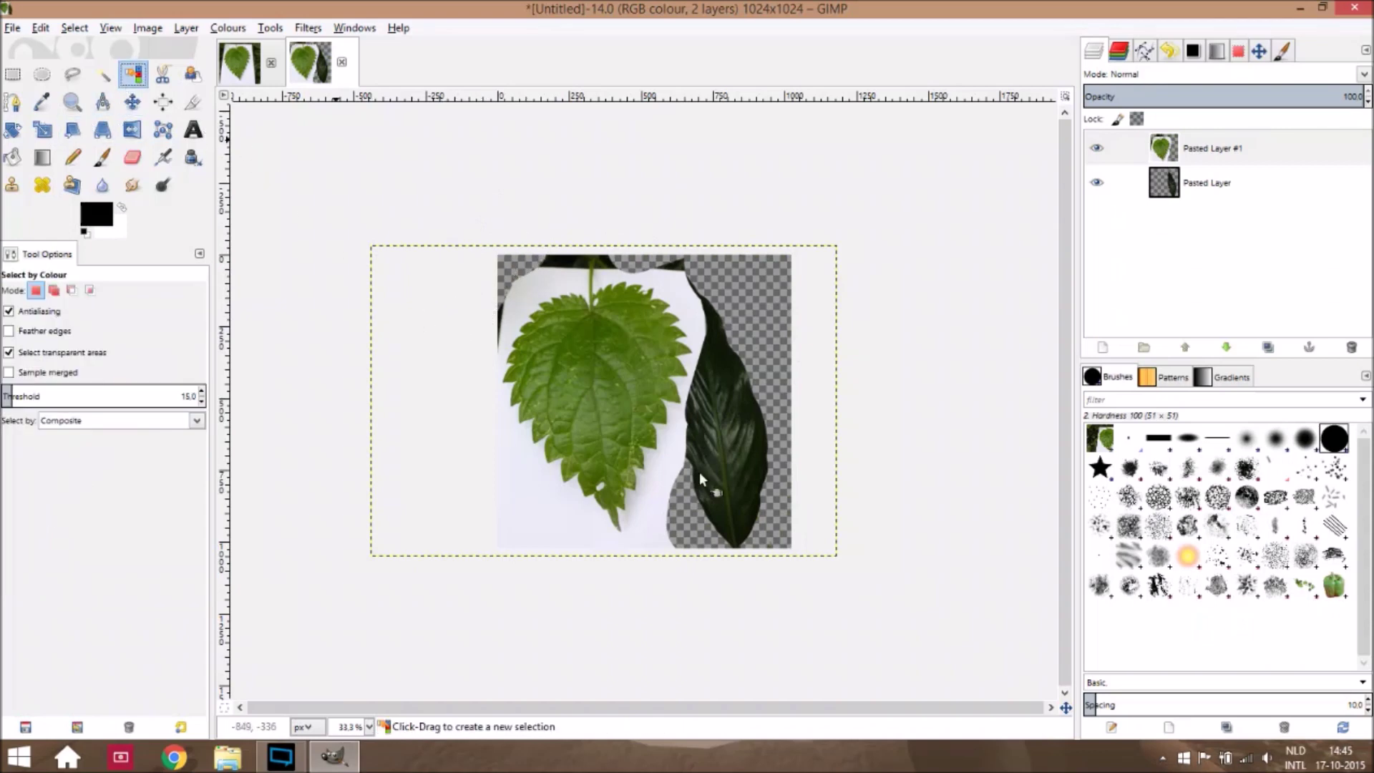
Select the white paper background and erase it left of, below and between the leaves
{"action": "left_click", "coordinate": [540, 526]}
{"action": "key", "text": "shift+e"}
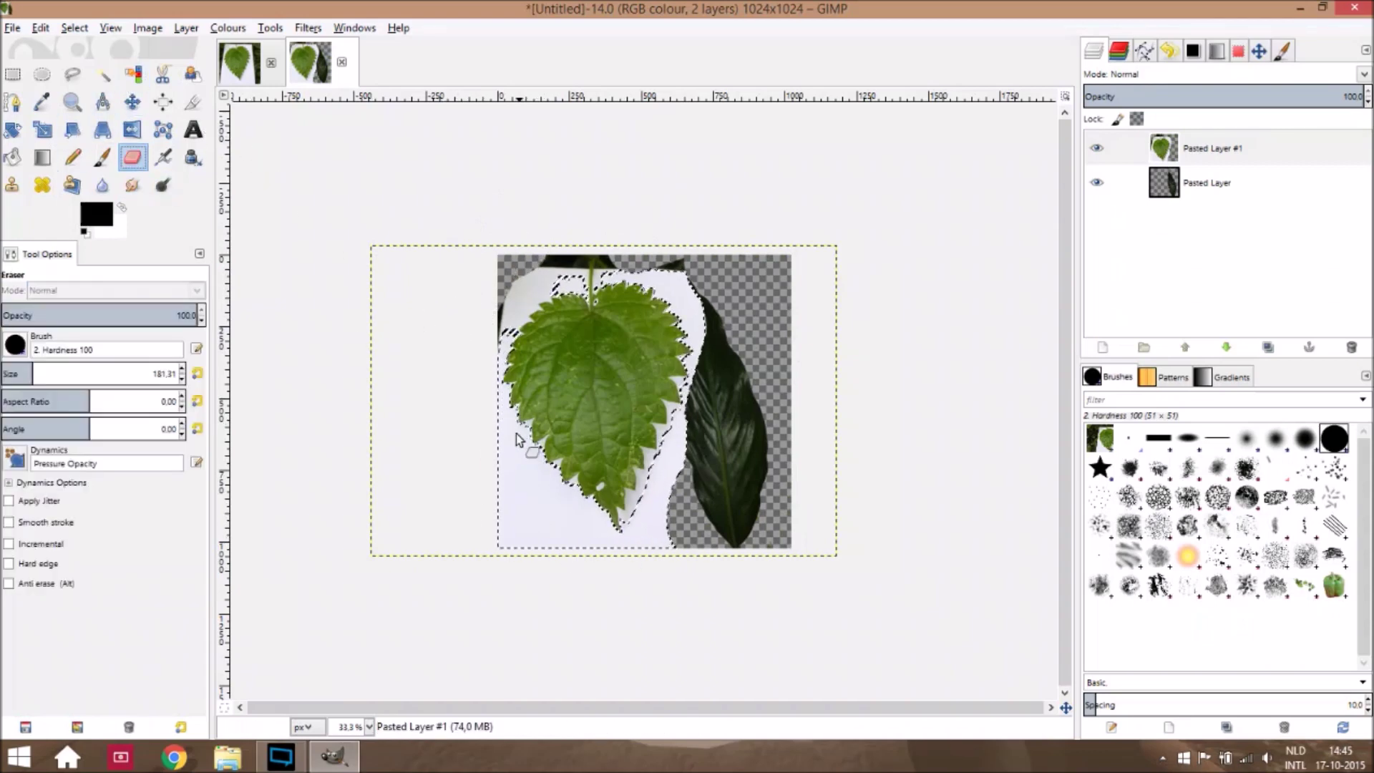
{"action": "mouse_move", "coordinate": [472, 306]}
{"action": "left_mouse_down"}
{"action": "mouse_move", "coordinate": [500, 601]}
{"action": "mouse_move", "coordinate": [481, 482]}
{"action": "mouse_move", "coordinate": [545, 531]}
{"action": "left_mouse_up"}
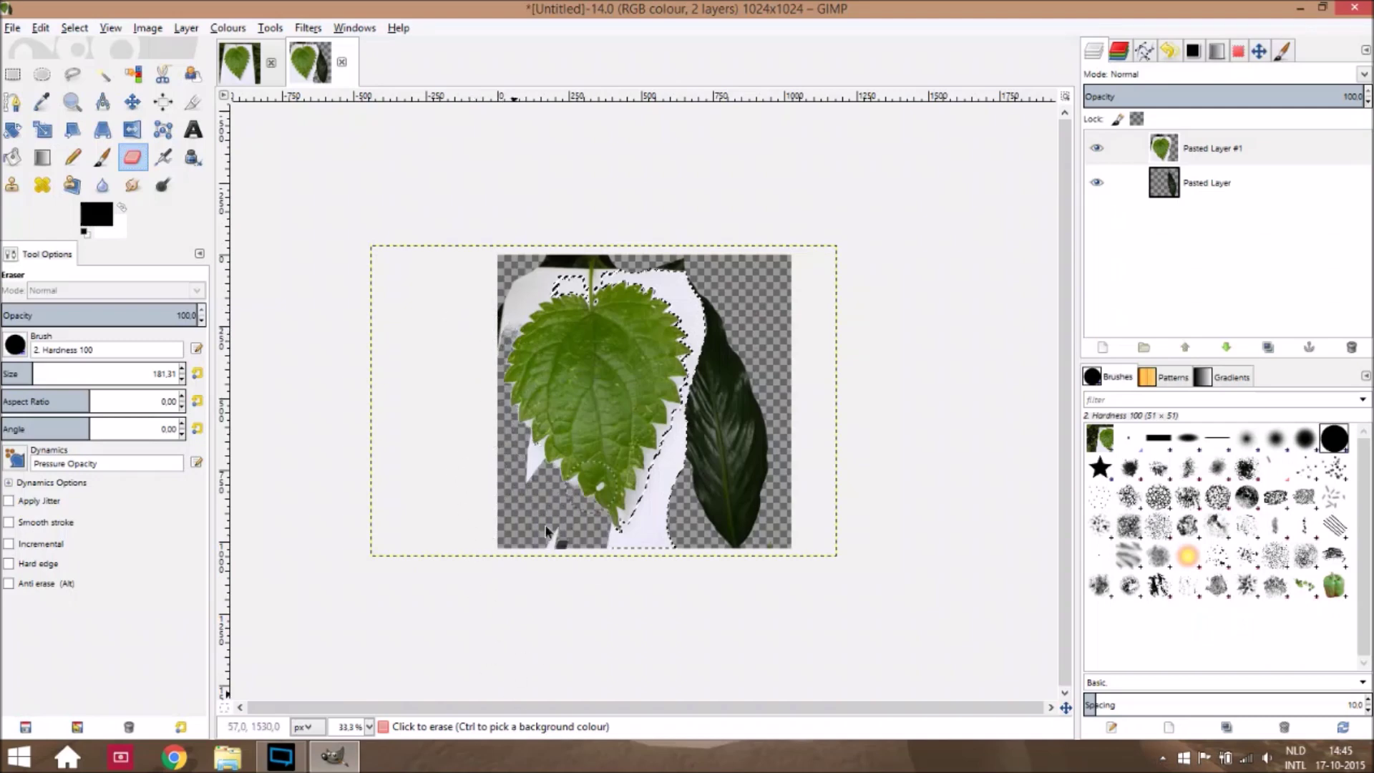
{"action": "mouse_move", "coordinate": [644, 544]}
{"action": "left_mouse_down"}
{"action": "mouse_move", "coordinate": [687, 357]}
{"action": "mouse_move", "coordinate": [667, 227]}
{"action": "left_mouse_up"}
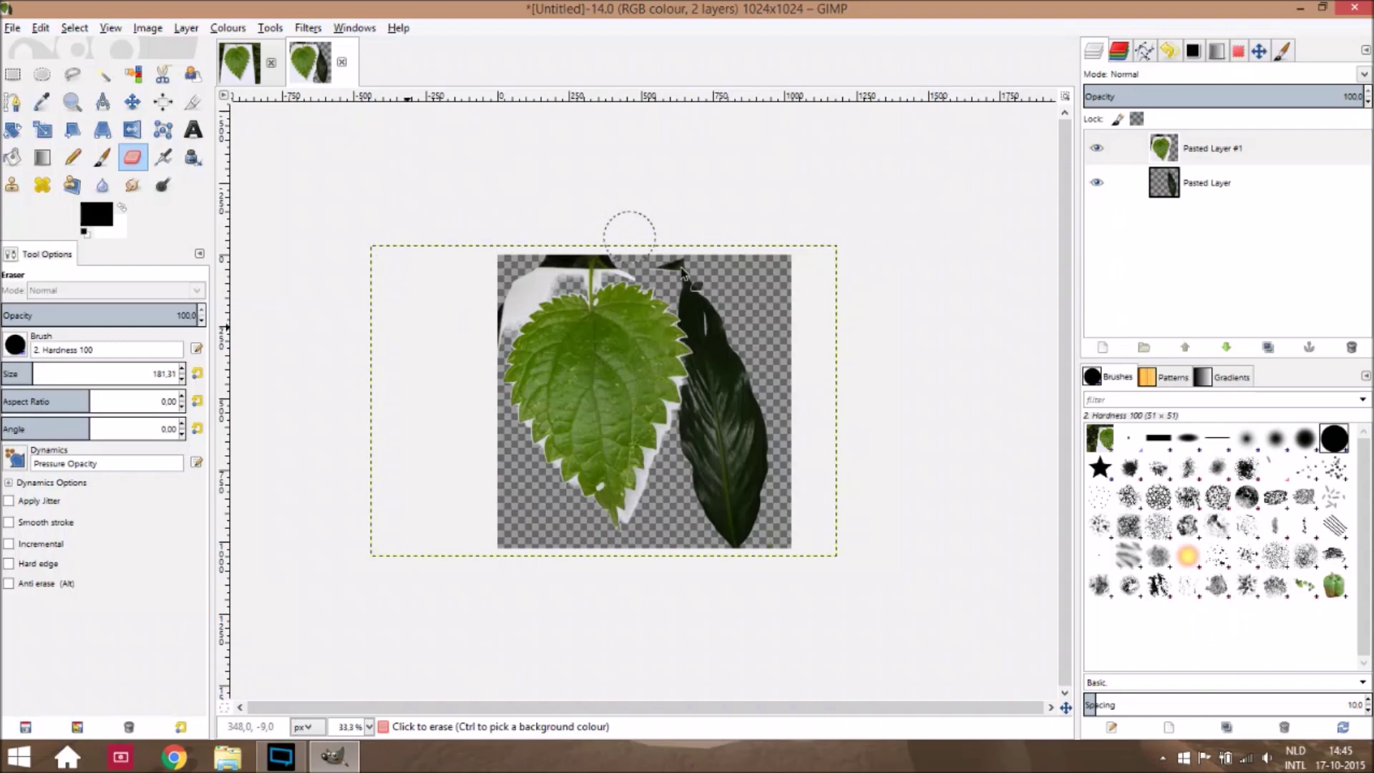
Select the white patch at the leaf's top-left by colour and erase it
{"action": "left_click", "coordinate": [133, 73]}
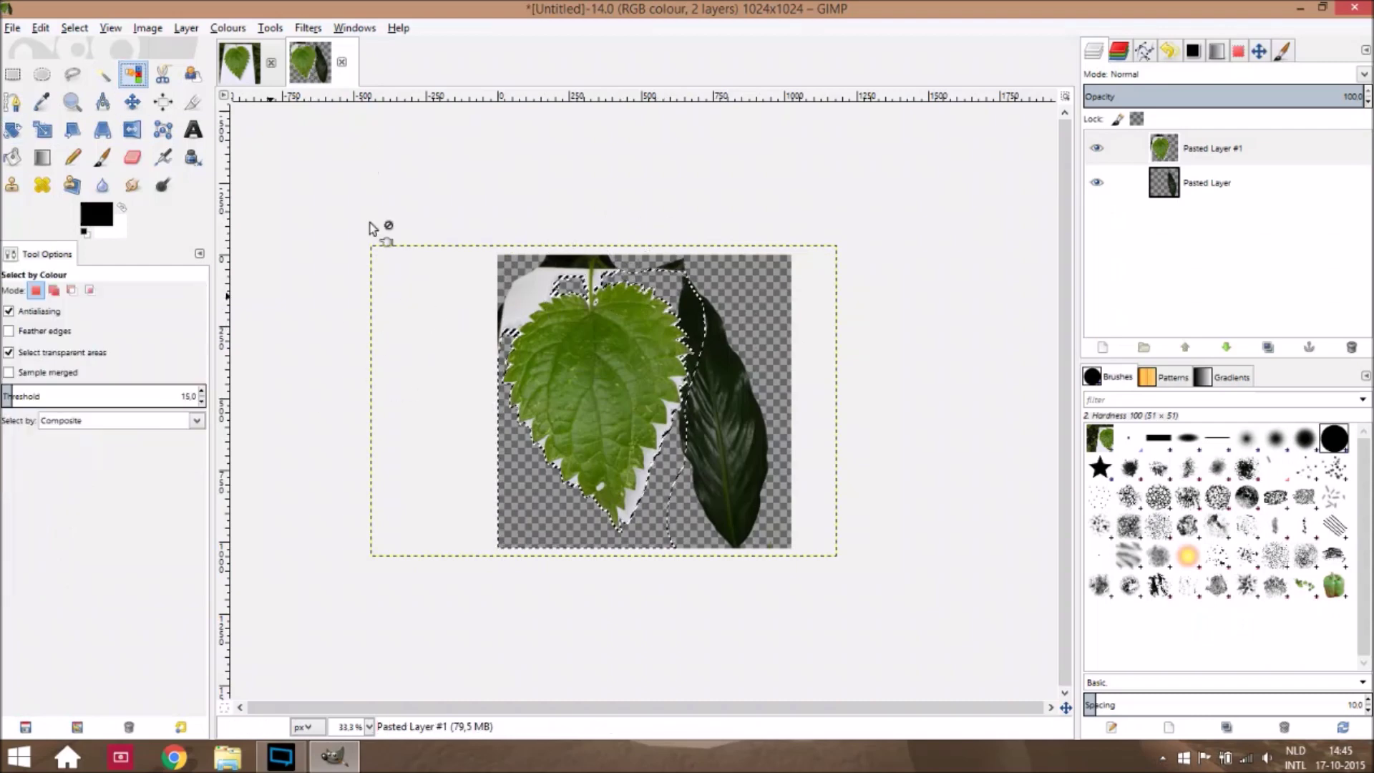
{"action": "left_click_drag", "start_coordinate": [542, 291], "coordinate": [542, 291]}
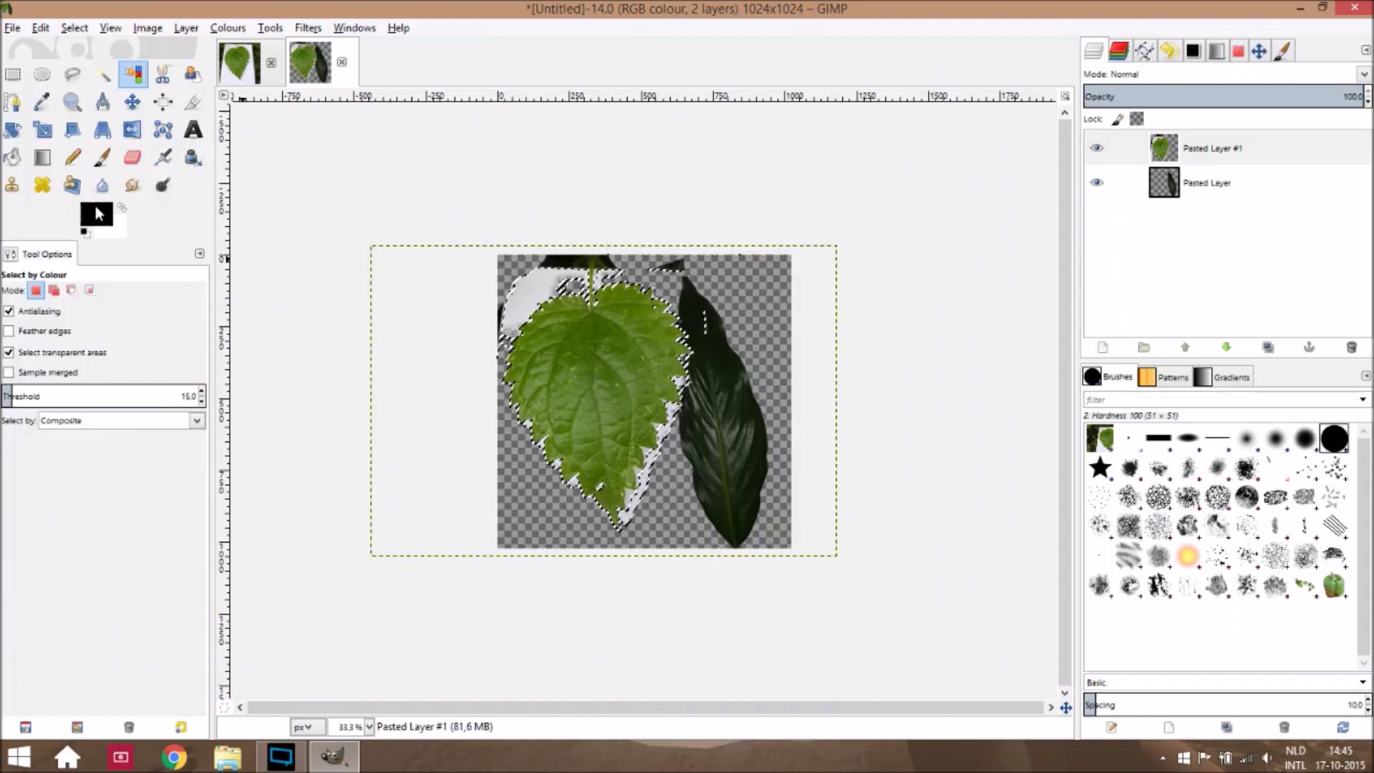
{"action": "left_click", "coordinate": [132, 157]}
{"action": "left_click_drag", "start_coordinate": [605, 271], "coordinate": [513, 294]}
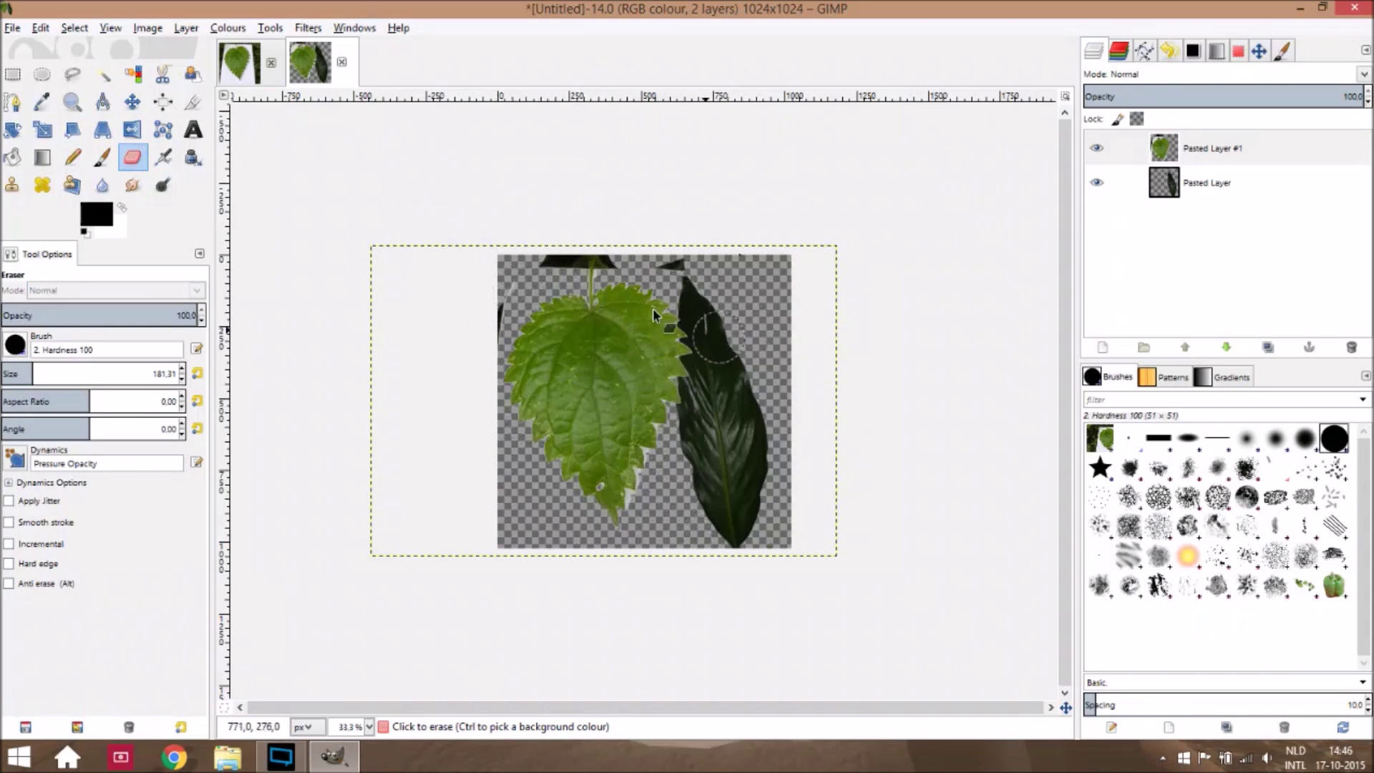
Erase the dark strip and triangular fragment along the image's top edge
{"action": "scroll", "coordinate": [815, 315], "scroll_direction": "up", "scroll_amount": 4}
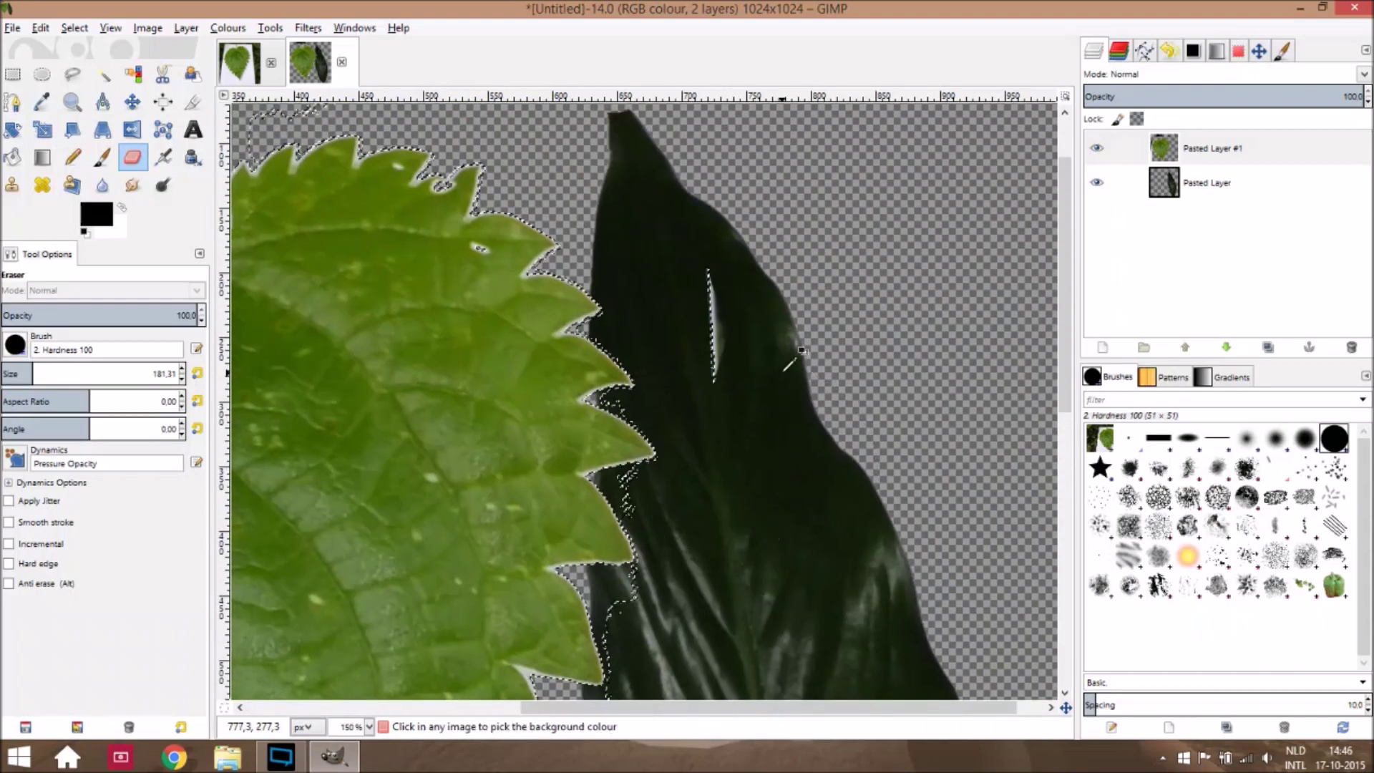
{"action": "scroll", "coordinate": [797, 326], "scroll_direction": "down", "scroll_amount": 2}
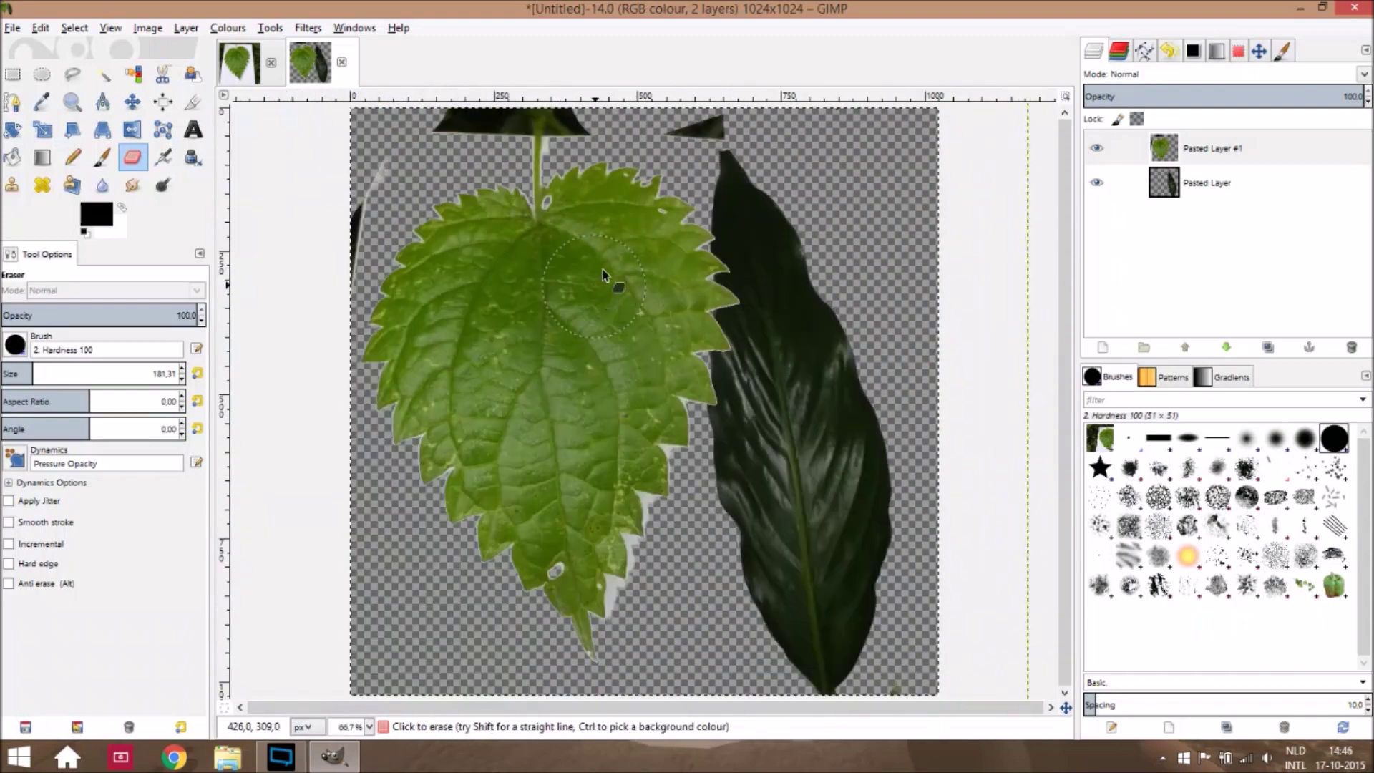
{"action": "scroll", "coordinate": [603, 274], "scroll_direction": "up", "scroll_amount": 3}
{"action": "mouse_move", "coordinate": [481, 251]}
{"action": "left_mouse_down"}
{"action": "mouse_move", "coordinate": [418, 296]}
{"action": "mouse_move", "coordinate": [367, 379]}
{"action": "left_mouse_up"}
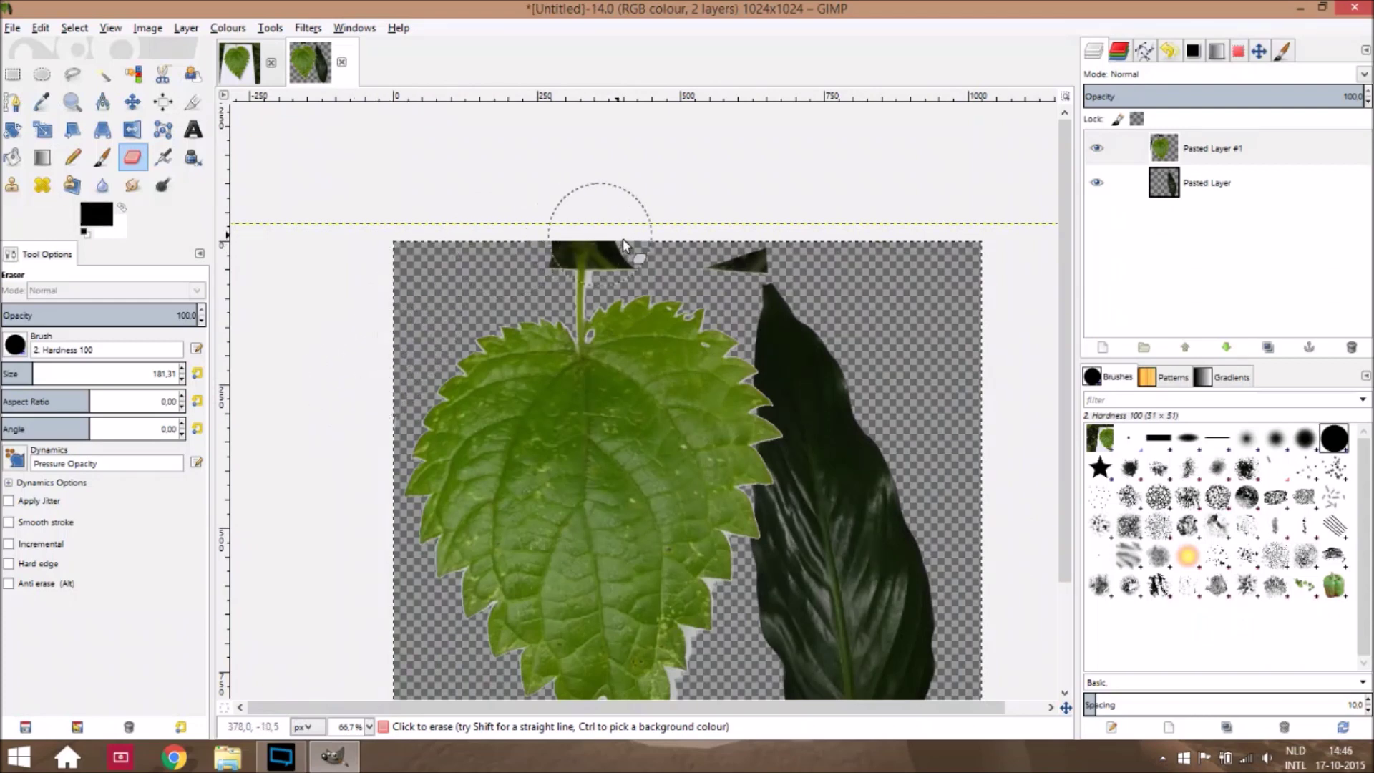
{"action": "left_click_drag", "start_coordinate": [647, 222], "coordinate": [749, 247]}
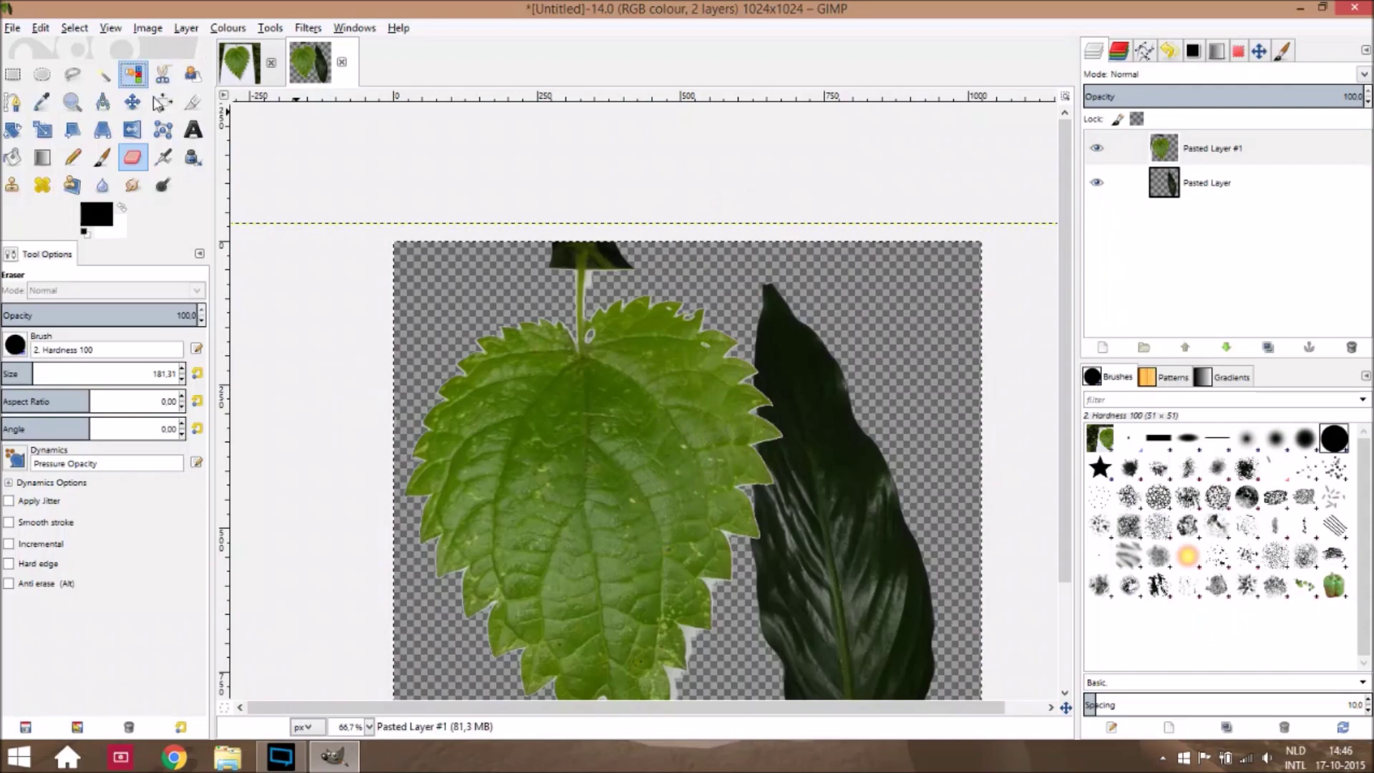
{"action": "left_click", "coordinate": [132, 73]}
{"action": "scroll", "coordinate": [584, 320], "scroll_direction": "up", "scroll_amount": 2}
{"action": "scroll", "coordinate": [584, 321], "scroll_direction": "up", "scroll_amount": 6}
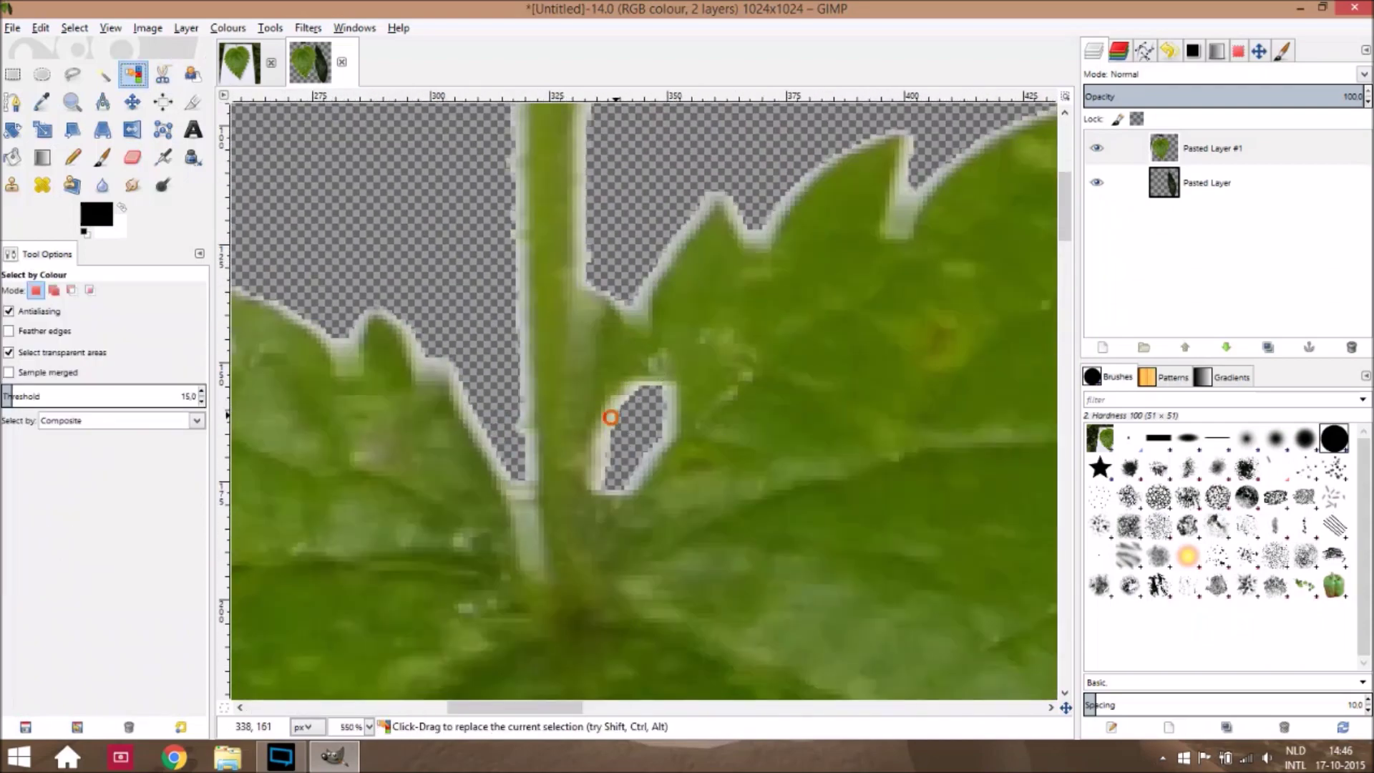
{"action": "scroll", "coordinate": [607, 351], "scroll_direction": "down", "scroll_amount": 8}
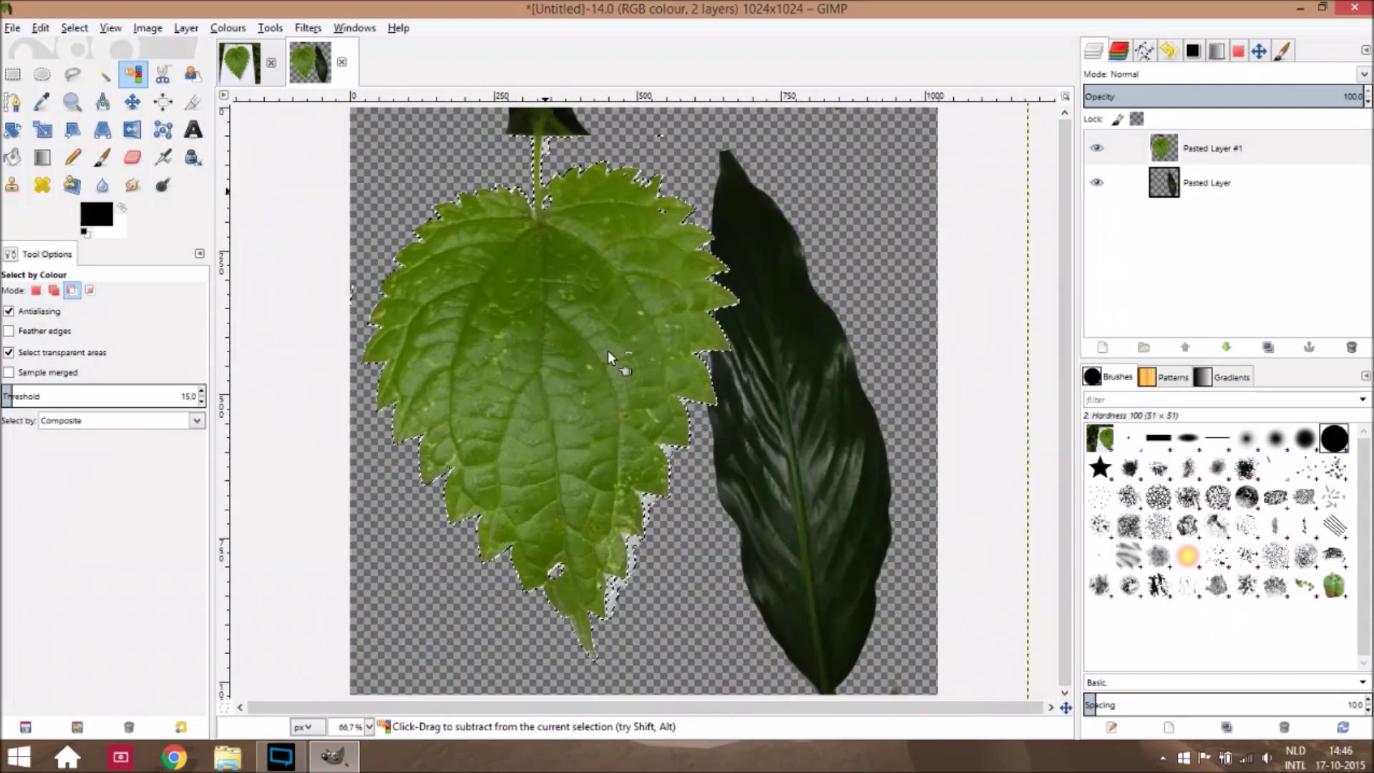
{"action": "scroll", "coordinate": [608, 350], "scroll_direction": "down", "scroll_amount": 2}
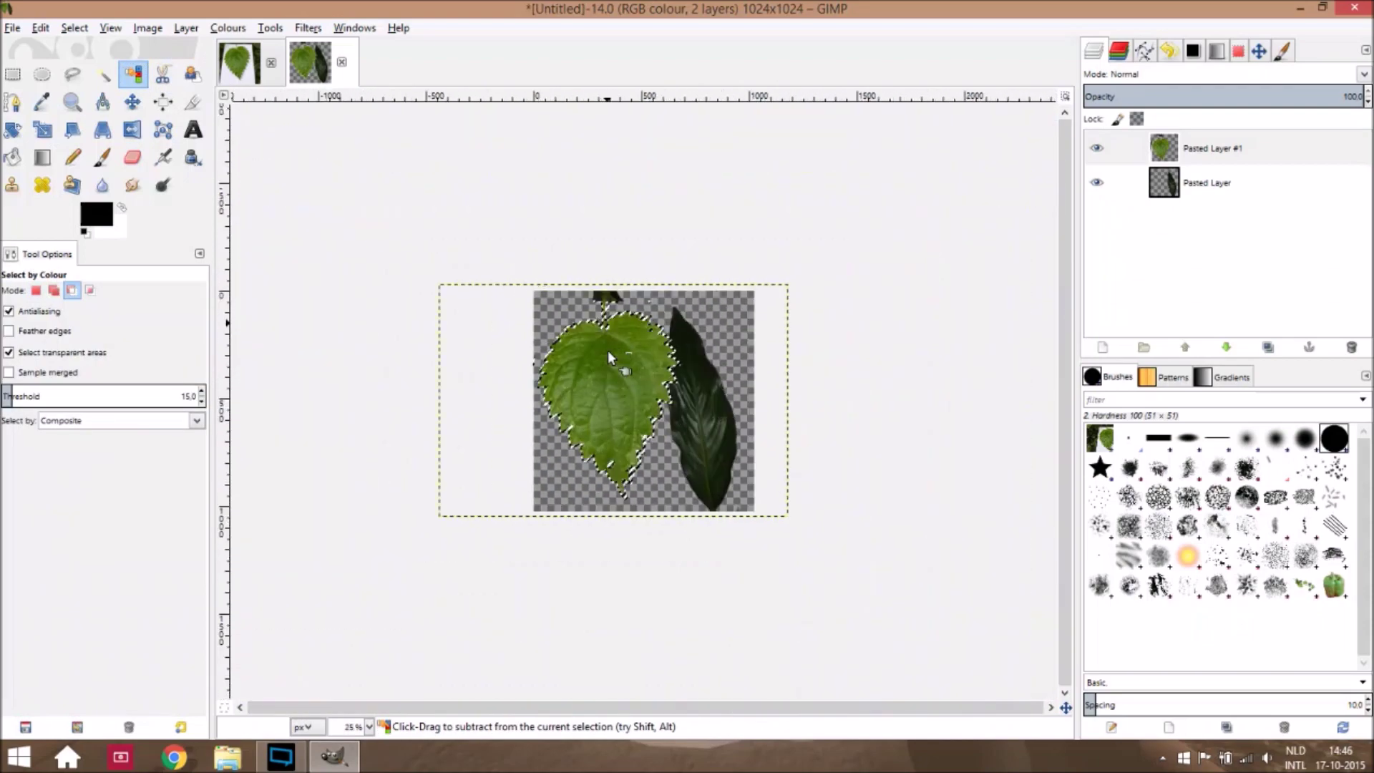
{"action": "left_click", "coordinate": [133, 158]}
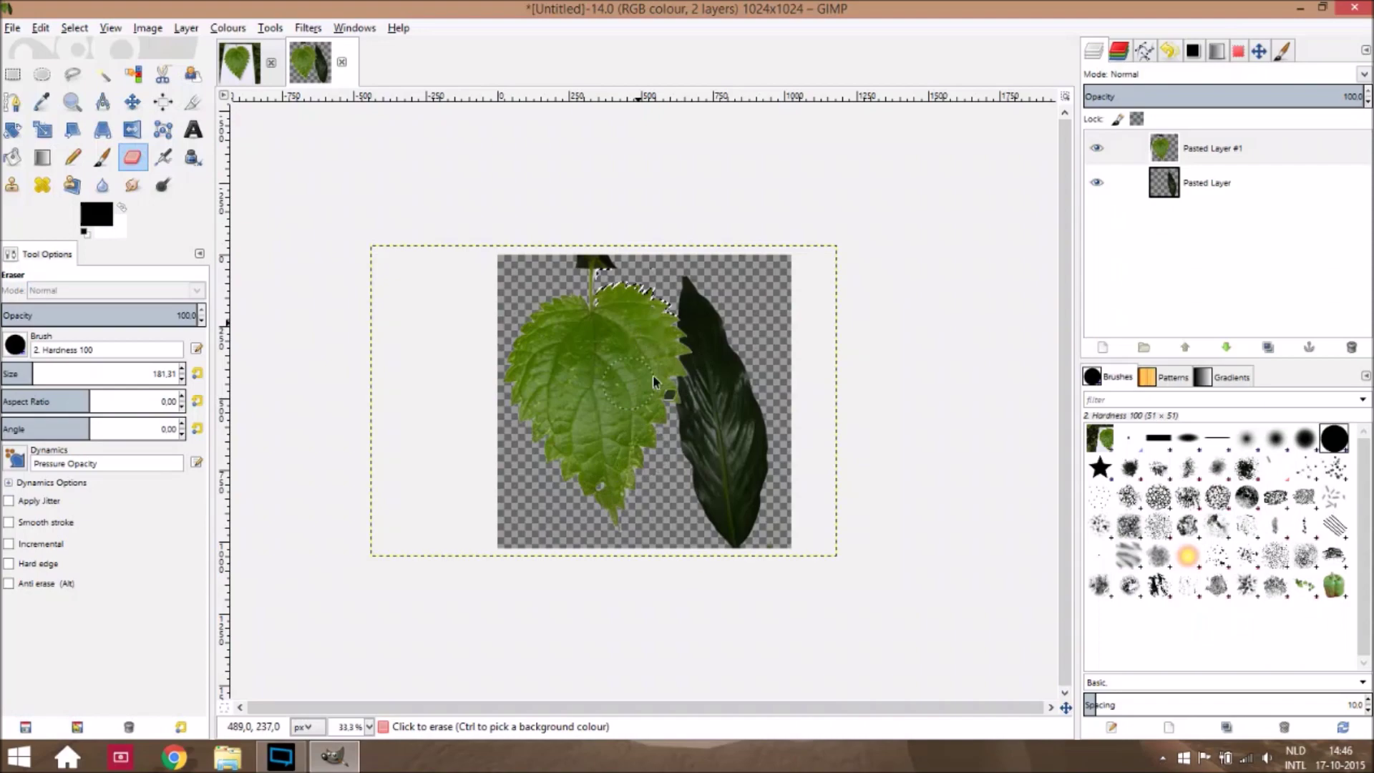
{"action": "scroll", "coordinate": [600, 472], "scroll_direction": "up", "scroll_amount": 3, "text": "ctrl"}
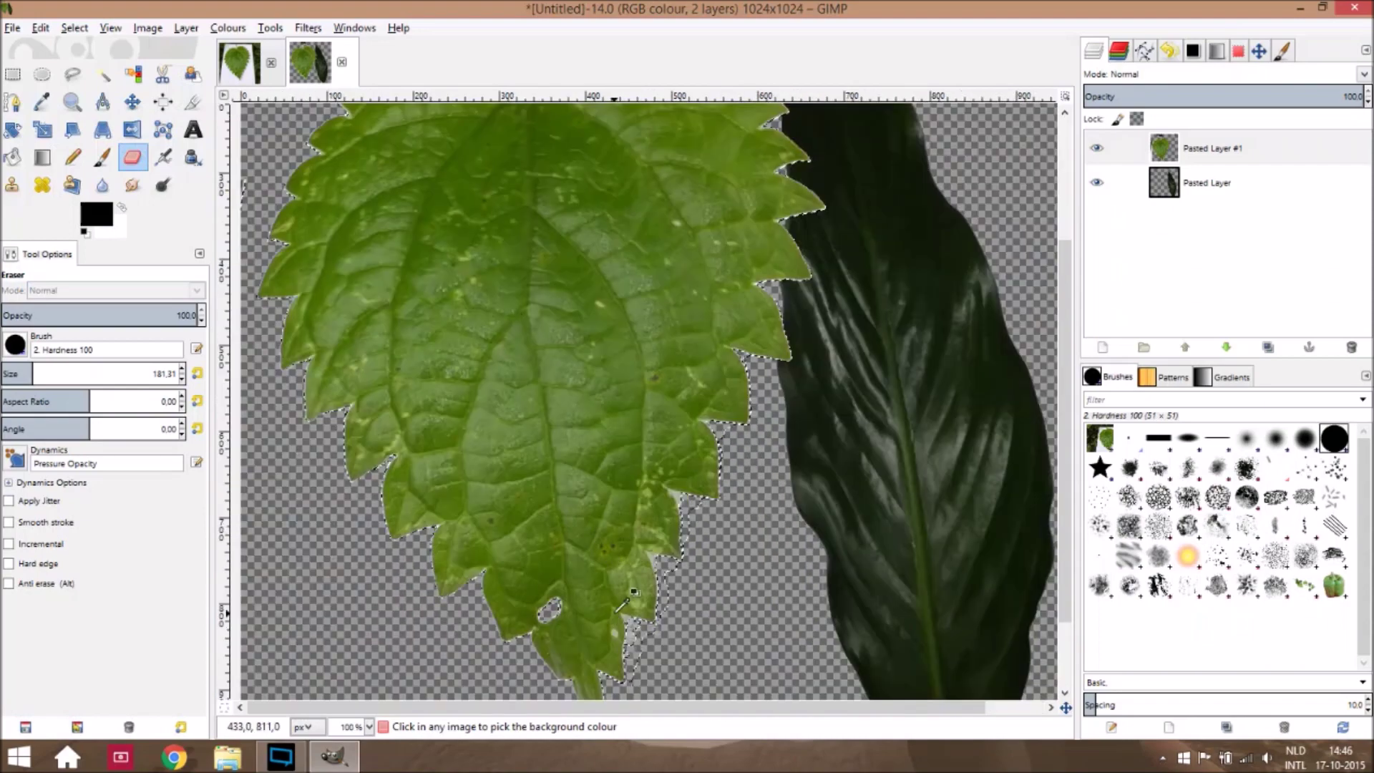
{"action": "scroll", "coordinate": [669, 365], "scroll_direction": "up", "scroll_amount": 4, "text": "ctrl"}
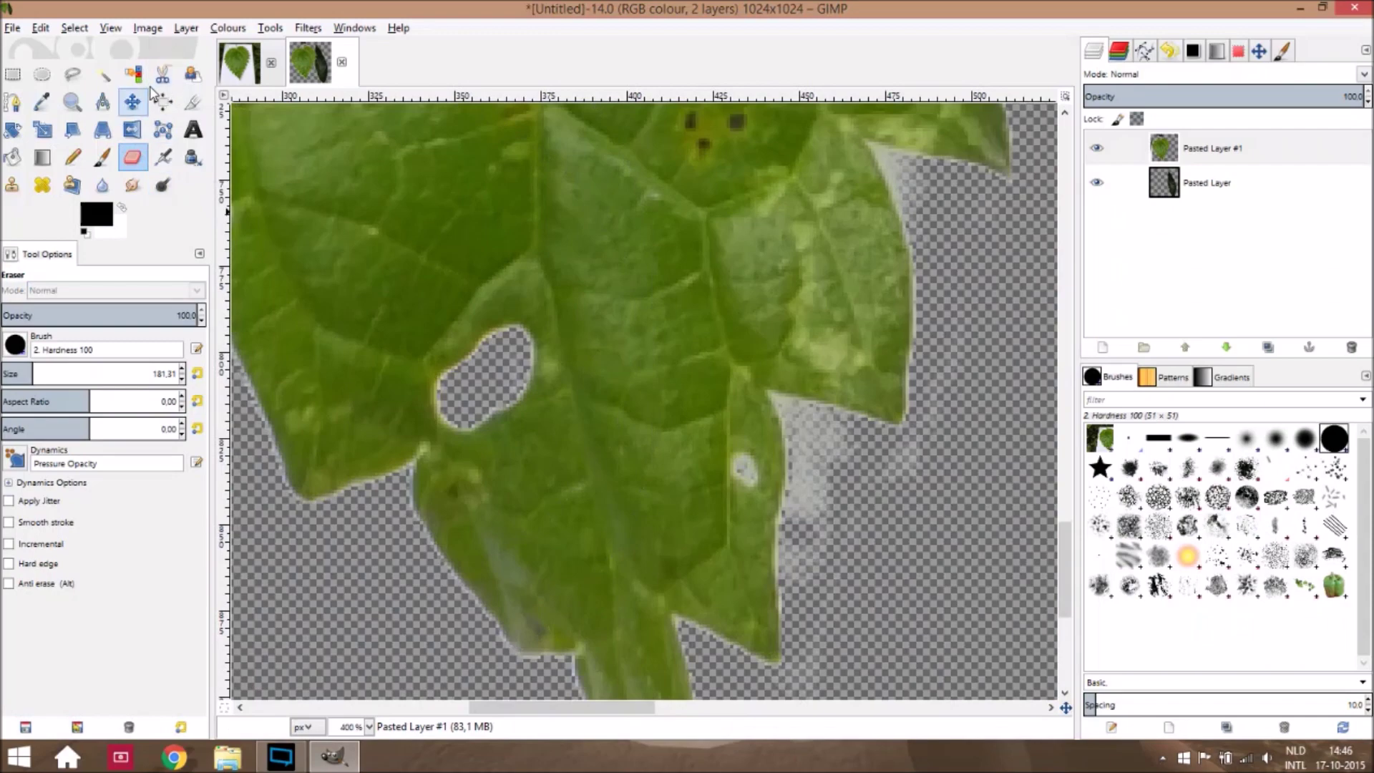
Select the light grey patch right of the leaf by colour and erase it
{"action": "left_click", "coordinate": [132, 74]}
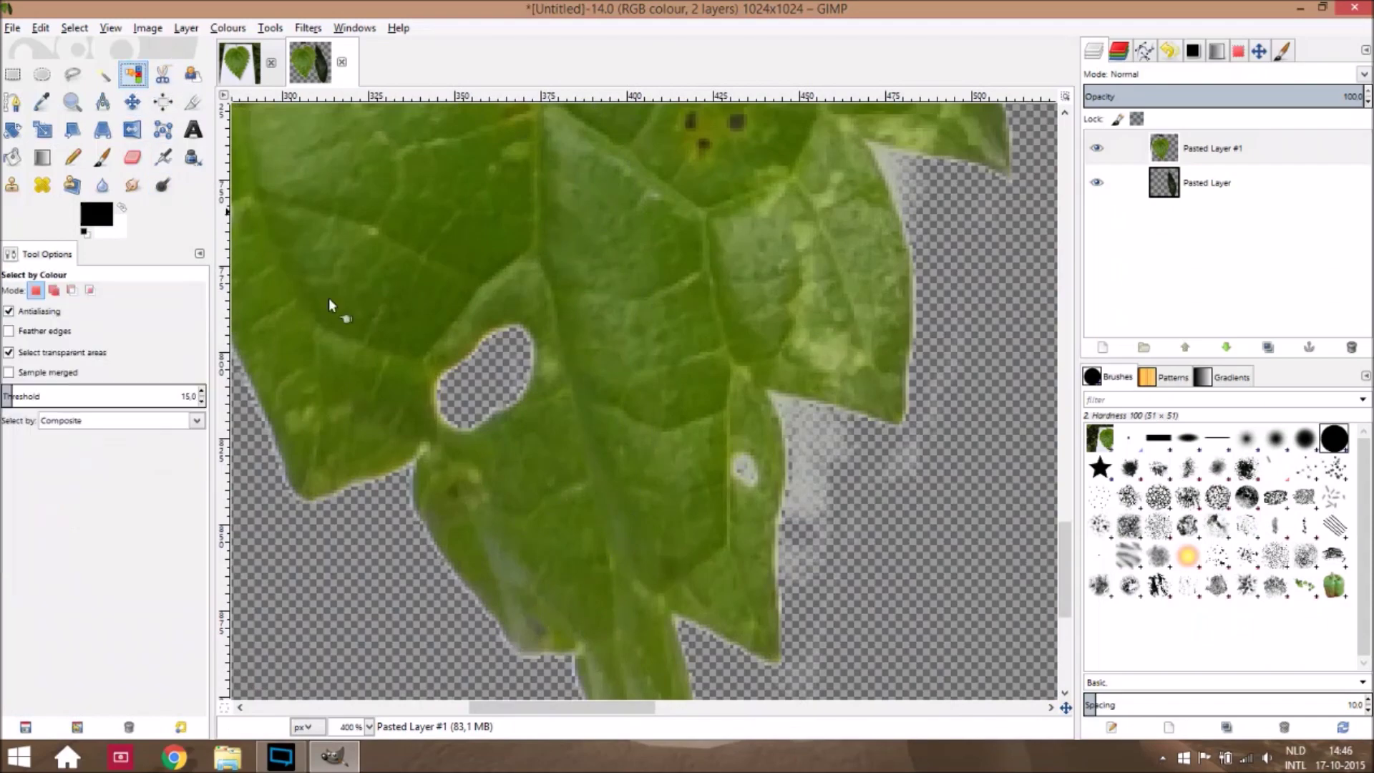
{"action": "left_click", "coordinate": [480, 344]}
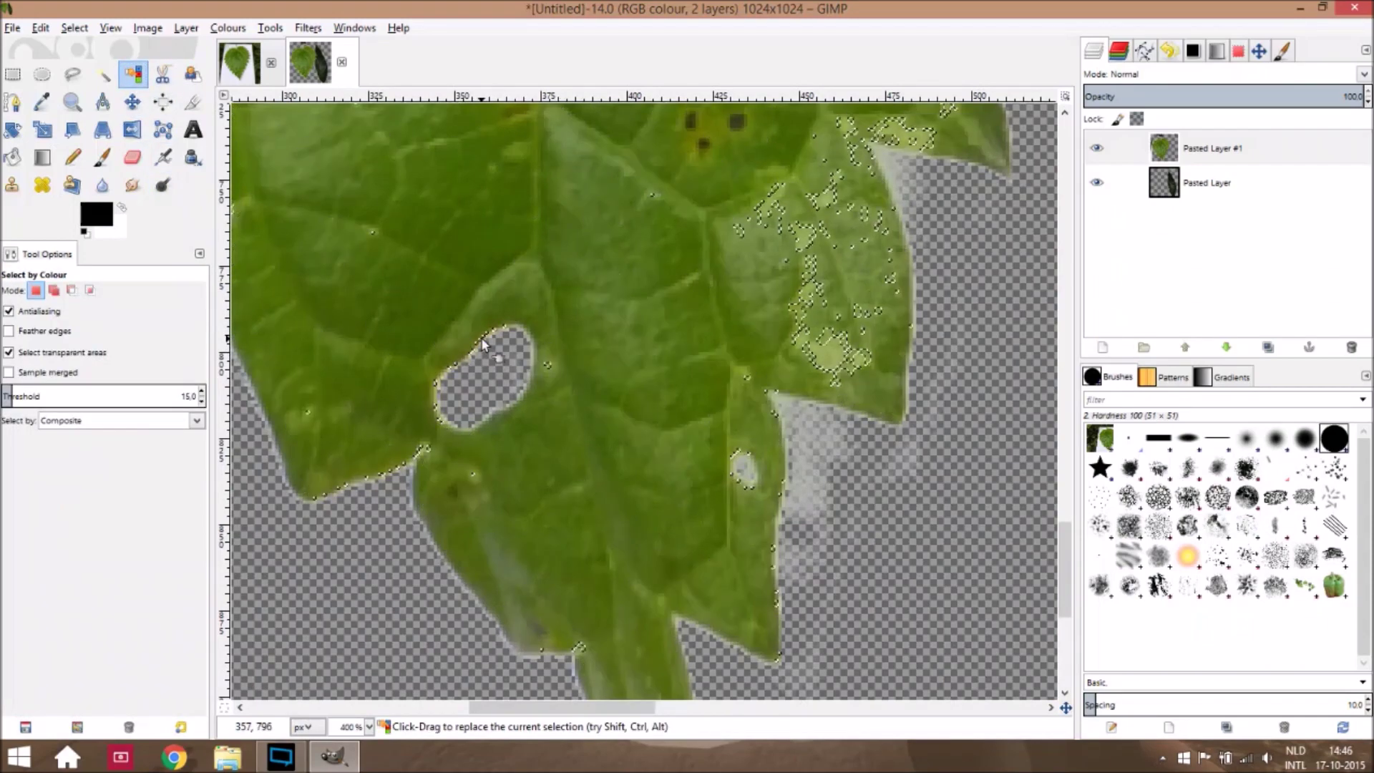
{"action": "left_click", "coordinate": [526, 335]}
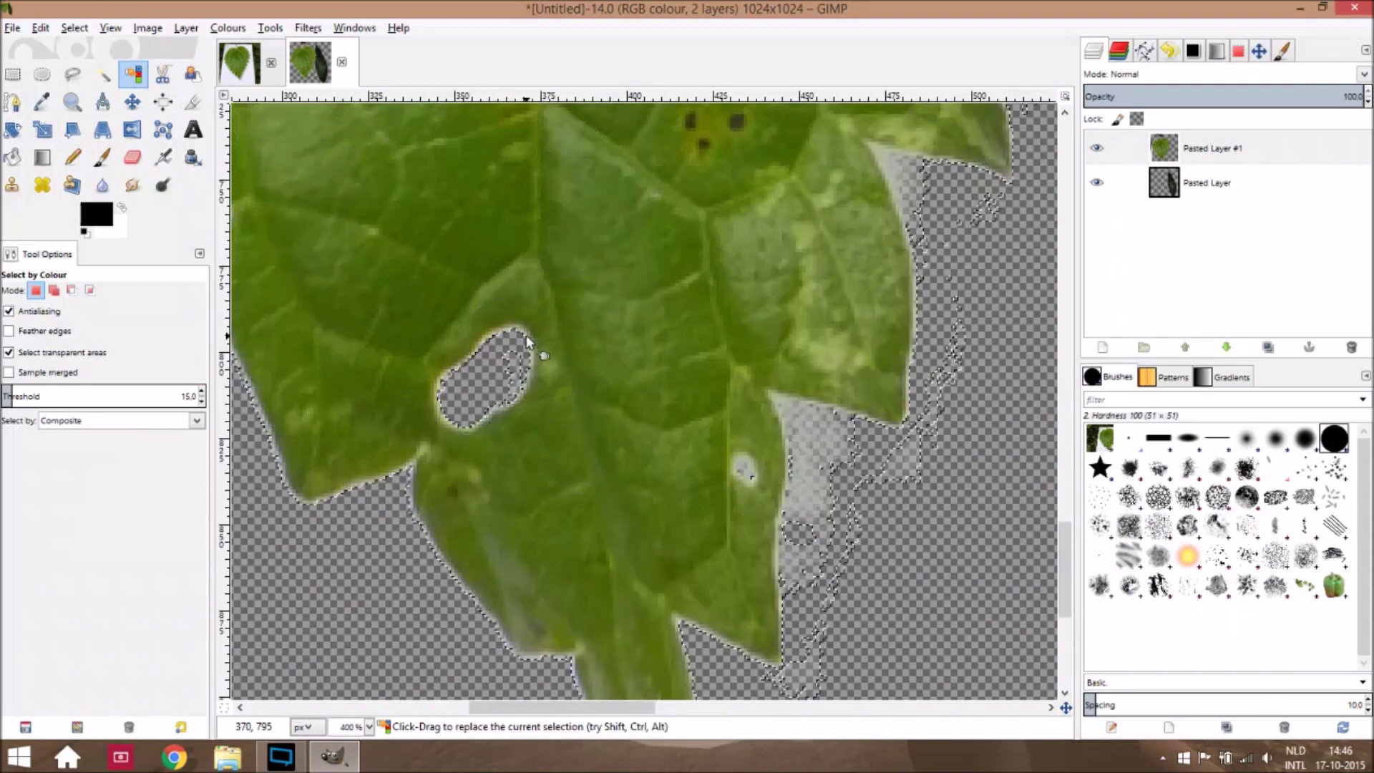
{"action": "left_click", "coordinate": [832, 466]}
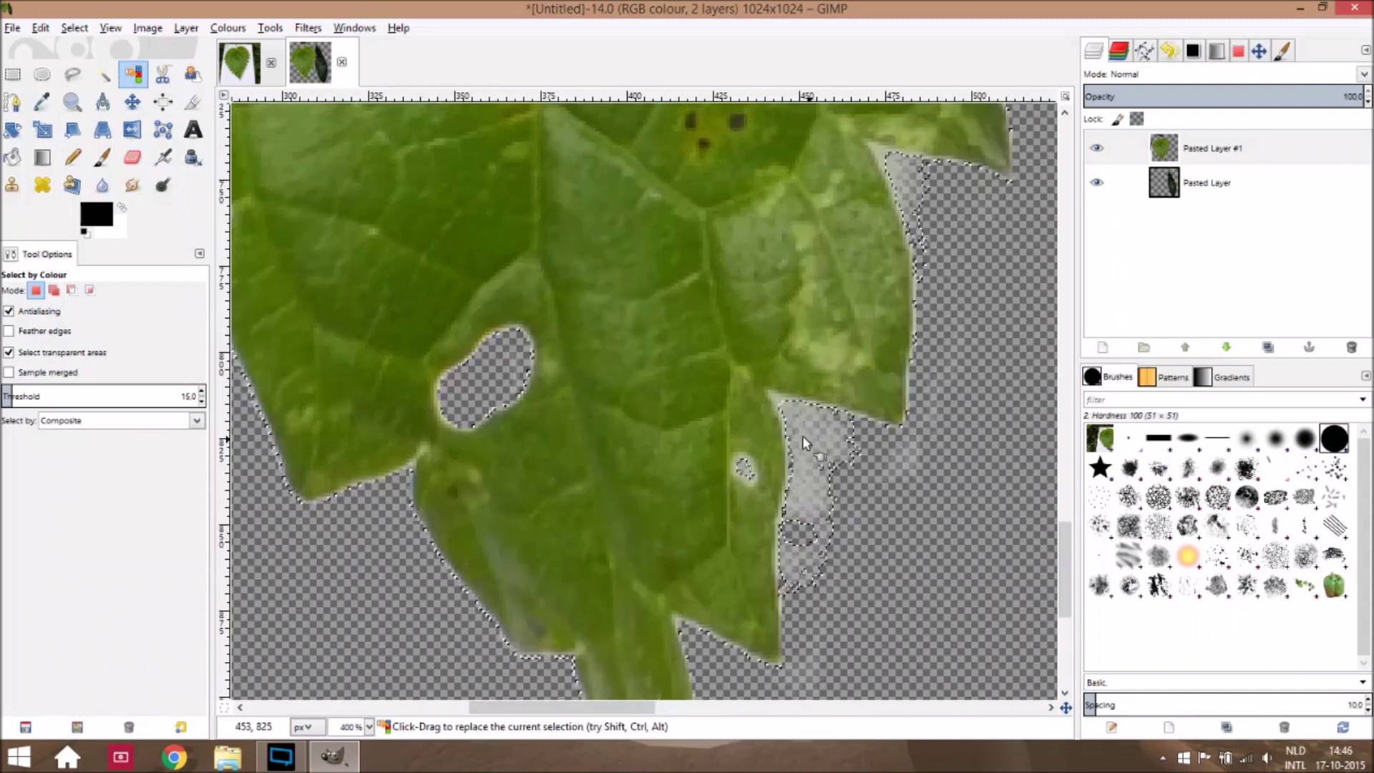
{"action": "left_click", "coordinate": [132, 157]}
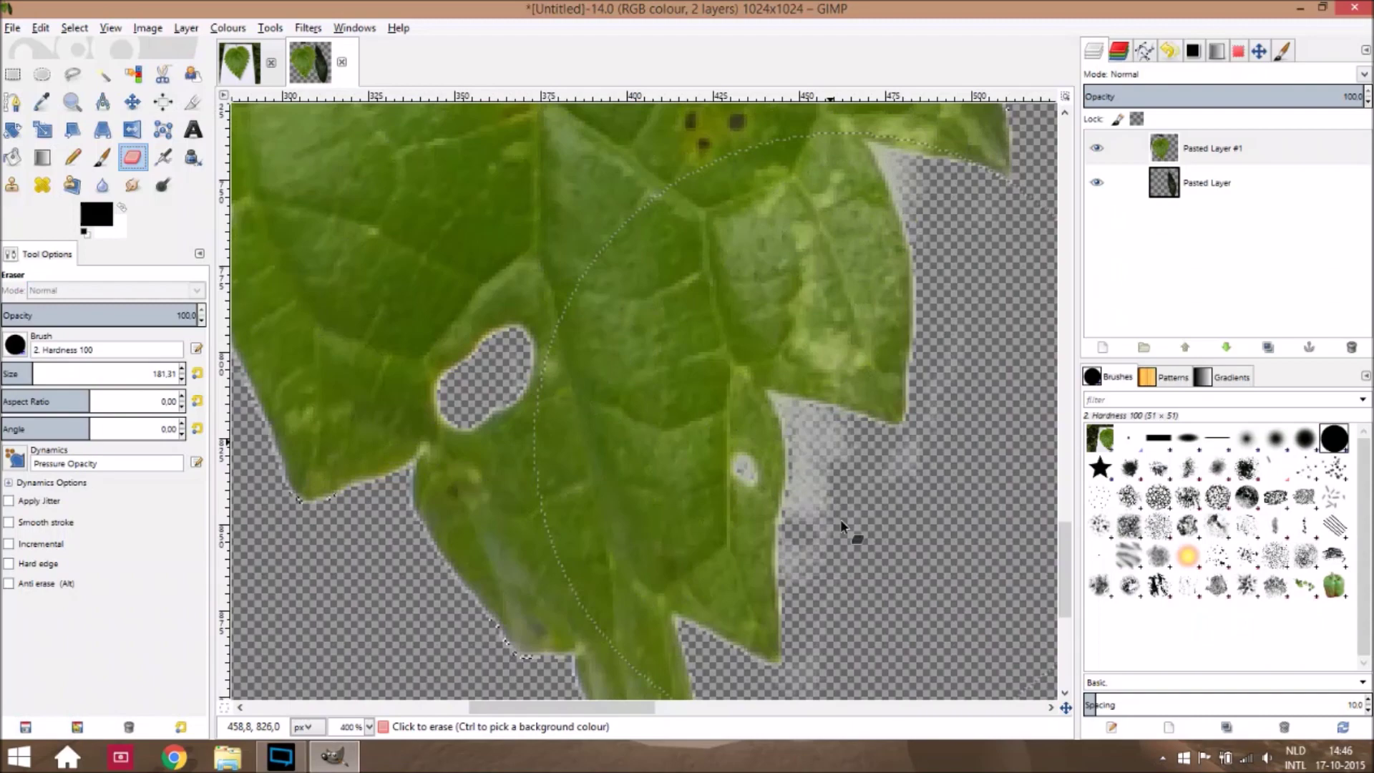
{"action": "left_click_drag", "start_coordinate": [840, 518], "coordinate": [810, 294]}
{"action": "left_click", "coordinate": [810, 295]}
Select the transparent area around the leaf stem by colour and inspect the surrounding edges
{"action": "scroll", "coordinate": [812, 300], "scroll_direction": "down", "scroll_amount": 3}
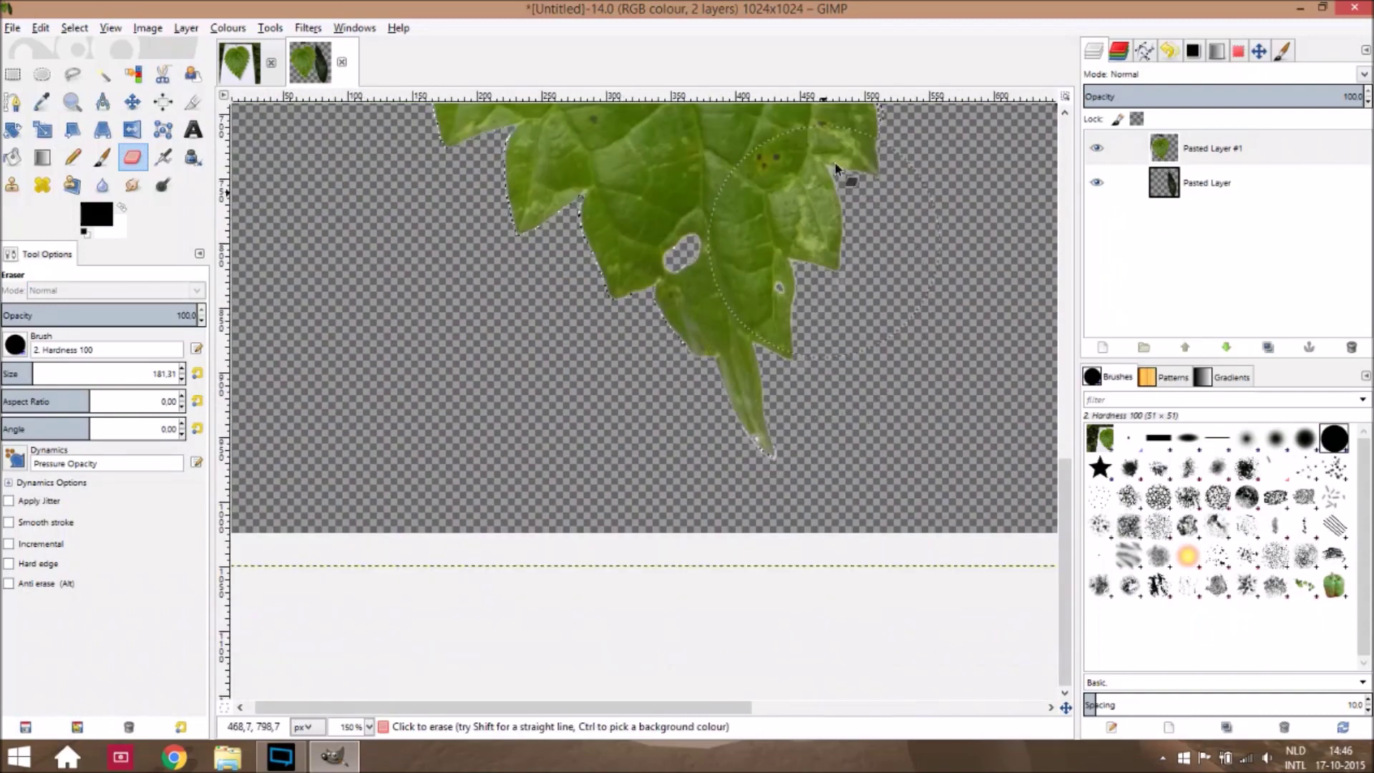
{"action": "scroll", "coordinate": [828, 348], "scroll_direction": "down", "scroll_amount": 3}
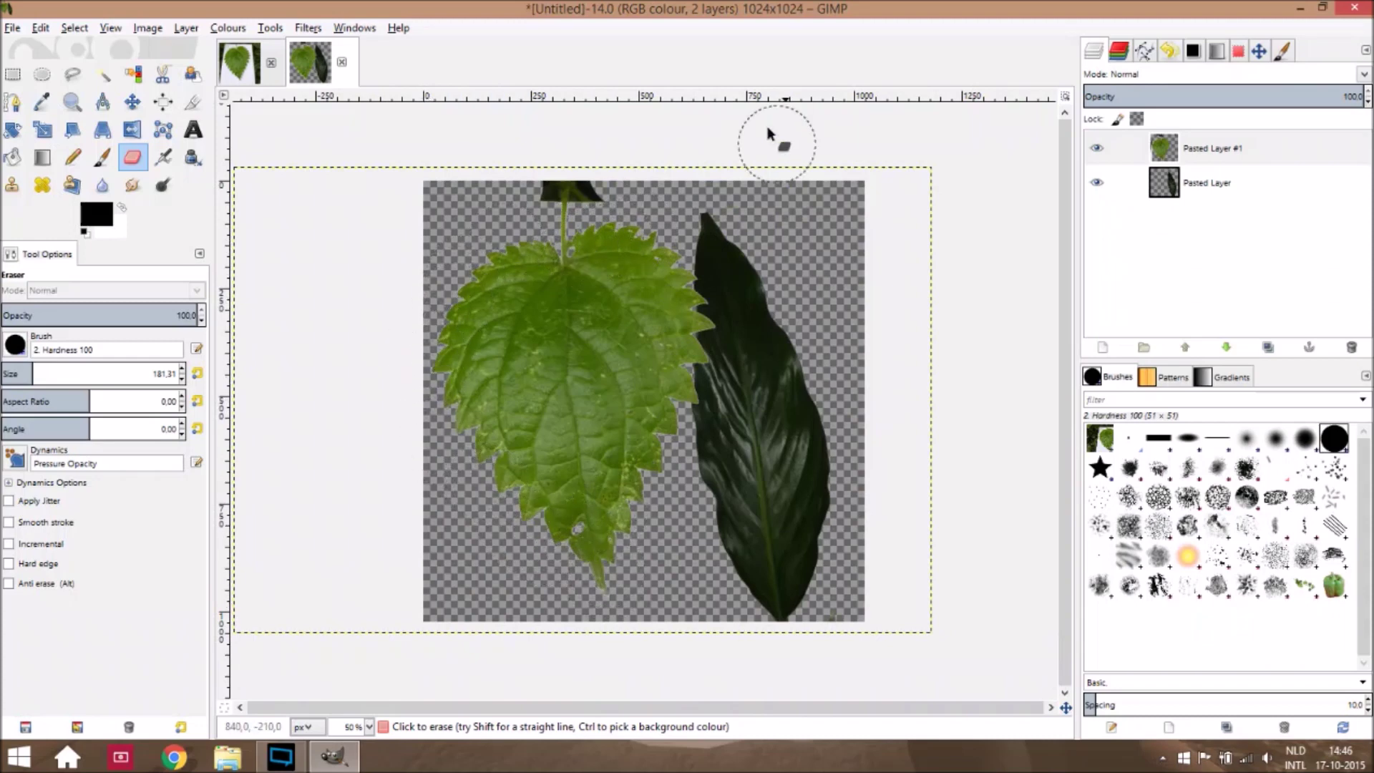
{"action": "scroll", "coordinate": [544, 207], "scroll_direction": "up", "scroll_amount": 3}
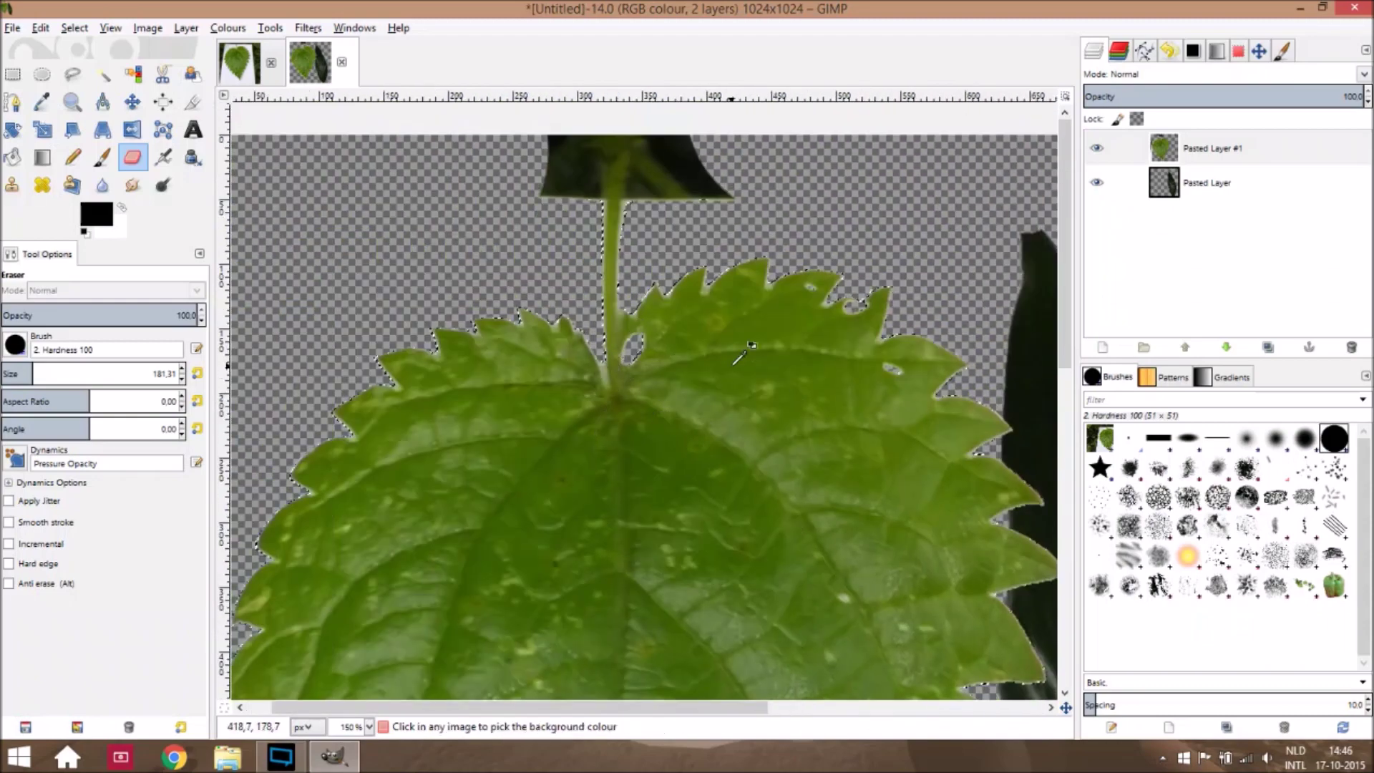
{"action": "scroll", "coordinate": [476, 290], "scroll_direction": "up", "scroll_amount": 2}
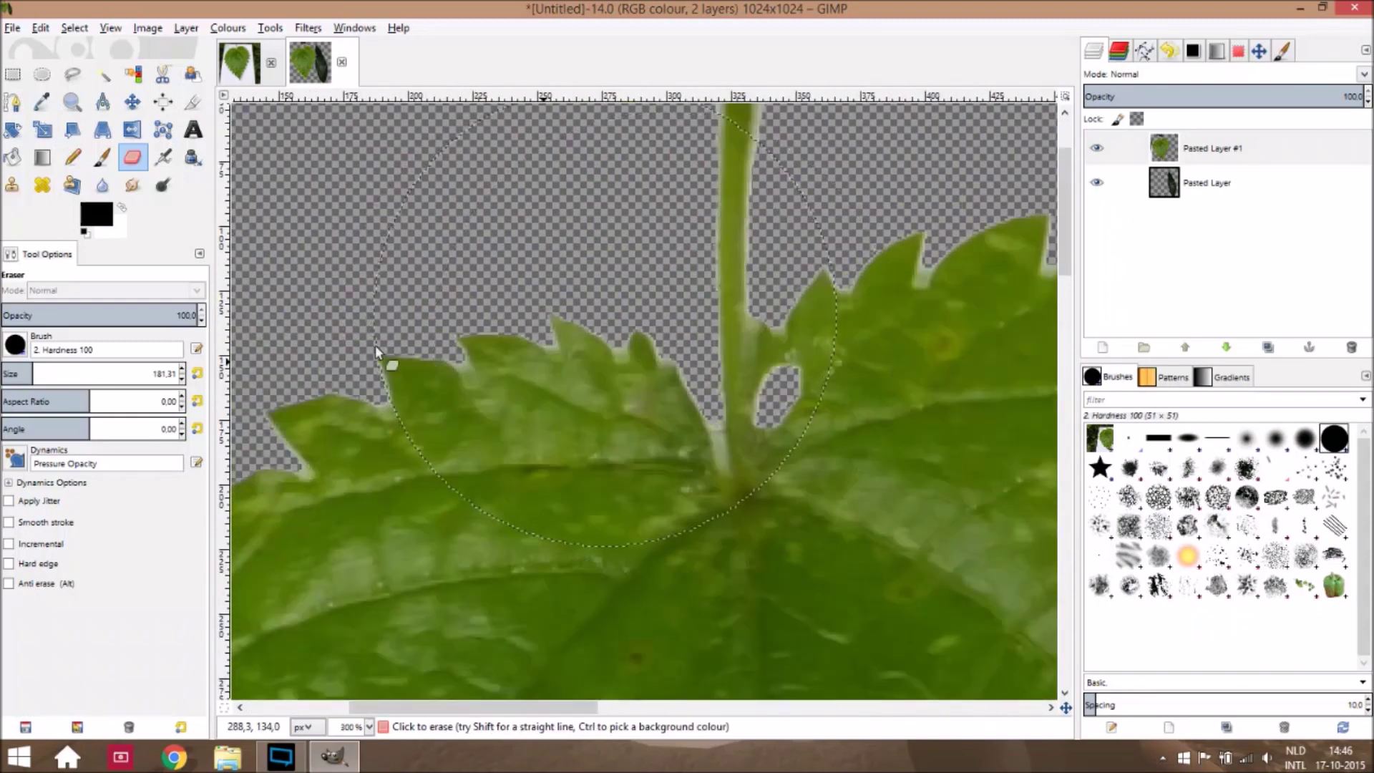
{"action": "left_click", "coordinate": [132, 74]}
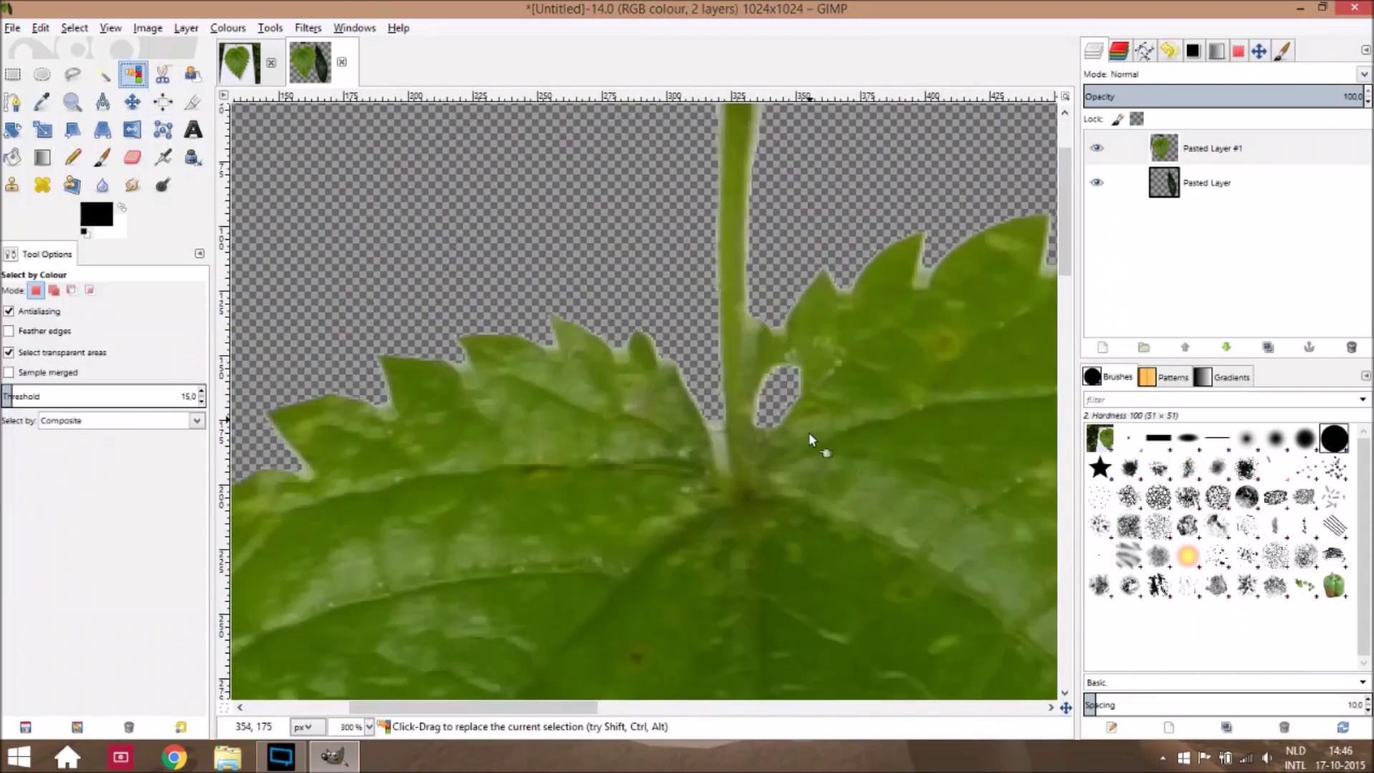
{"action": "left_click", "coordinate": [731, 435]}
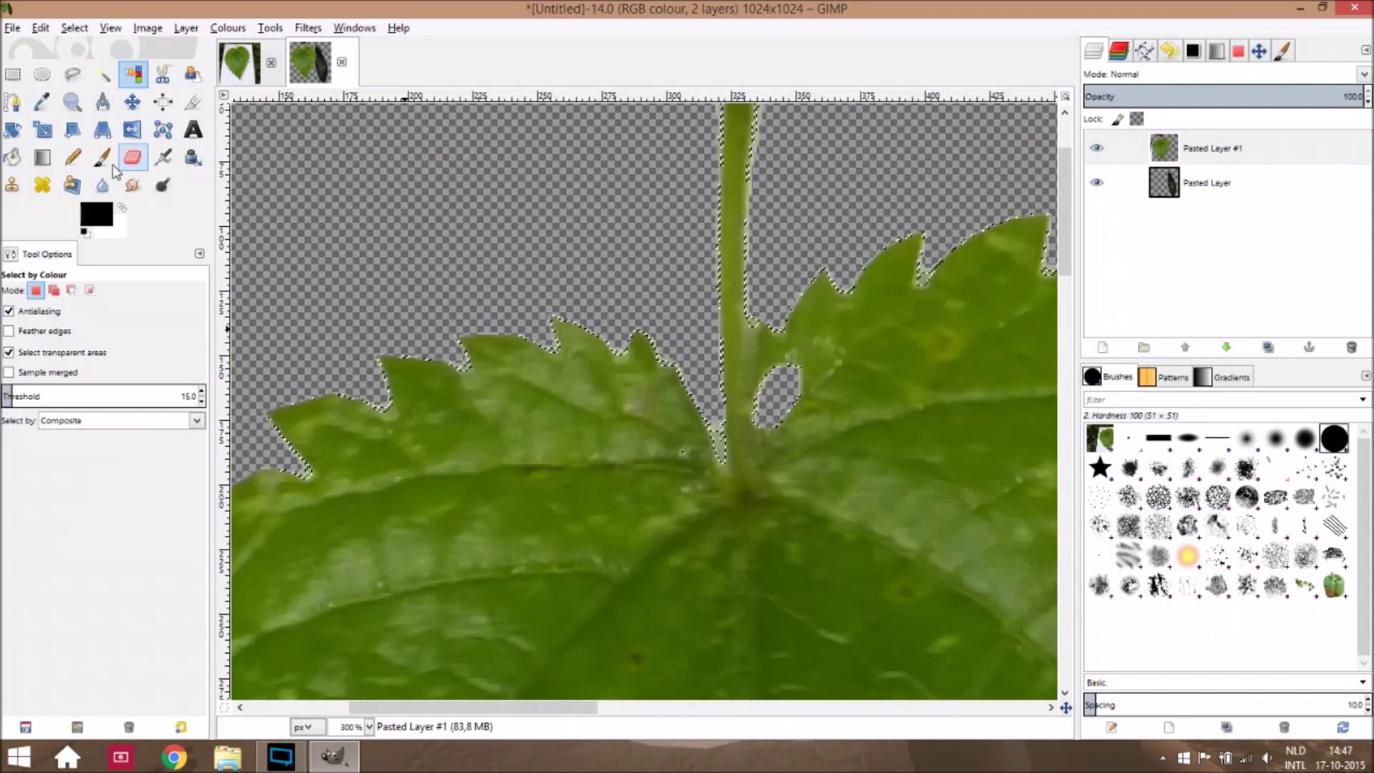
{"action": "left_click", "coordinate": [133, 156]}
{"action": "scroll", "coordinate": [885, 369], "scroll_direction": "down", "scroll_amount": 3}
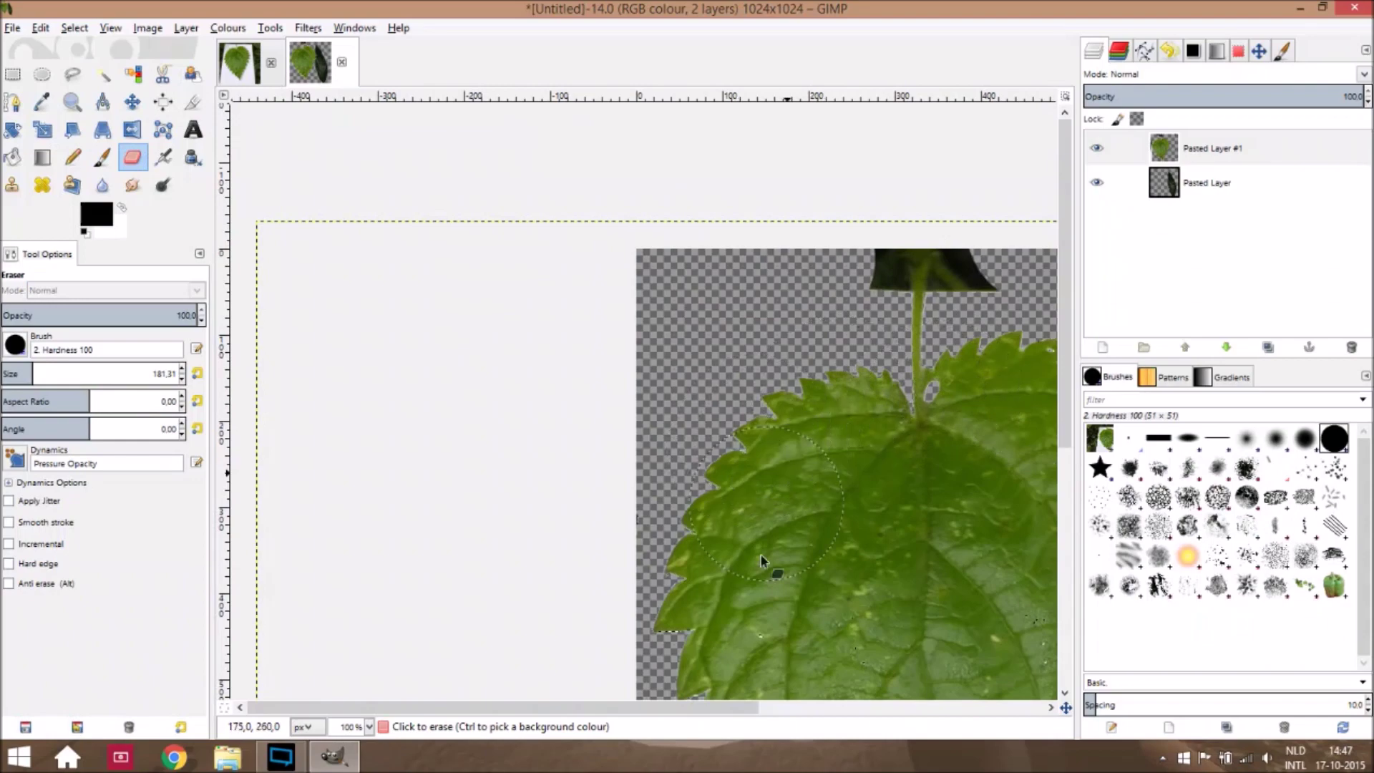
{"action": "scroll", "coordinate": [762, 560], "scroll_direction": "down", "scroll_amount": 5}
{"action": "scroll", "coordinate": [705, 490], "scroll_direction": "right", "scroll_amount": 2}
{"action": "scroll", "coordinate": [821, 610], "scroll_direction": "right", "scroll_amount": 3}
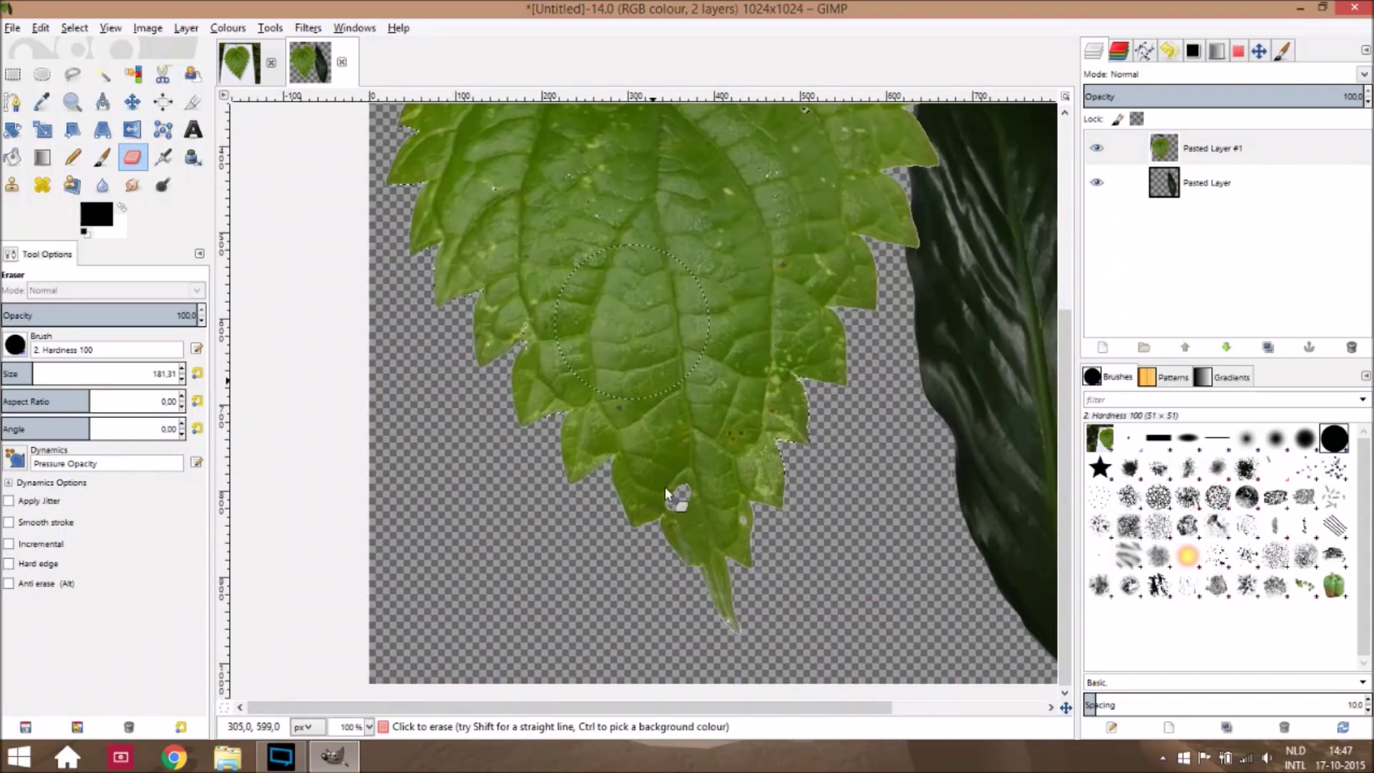
{"action": "scroll", "coordinate": [705, 516], "scroll_direction": "up", "scroll_amount": 5}
{"action": "scroll", "coordinate": [819, 398], "scroll_direction": "up", "scroll_amount": 4}
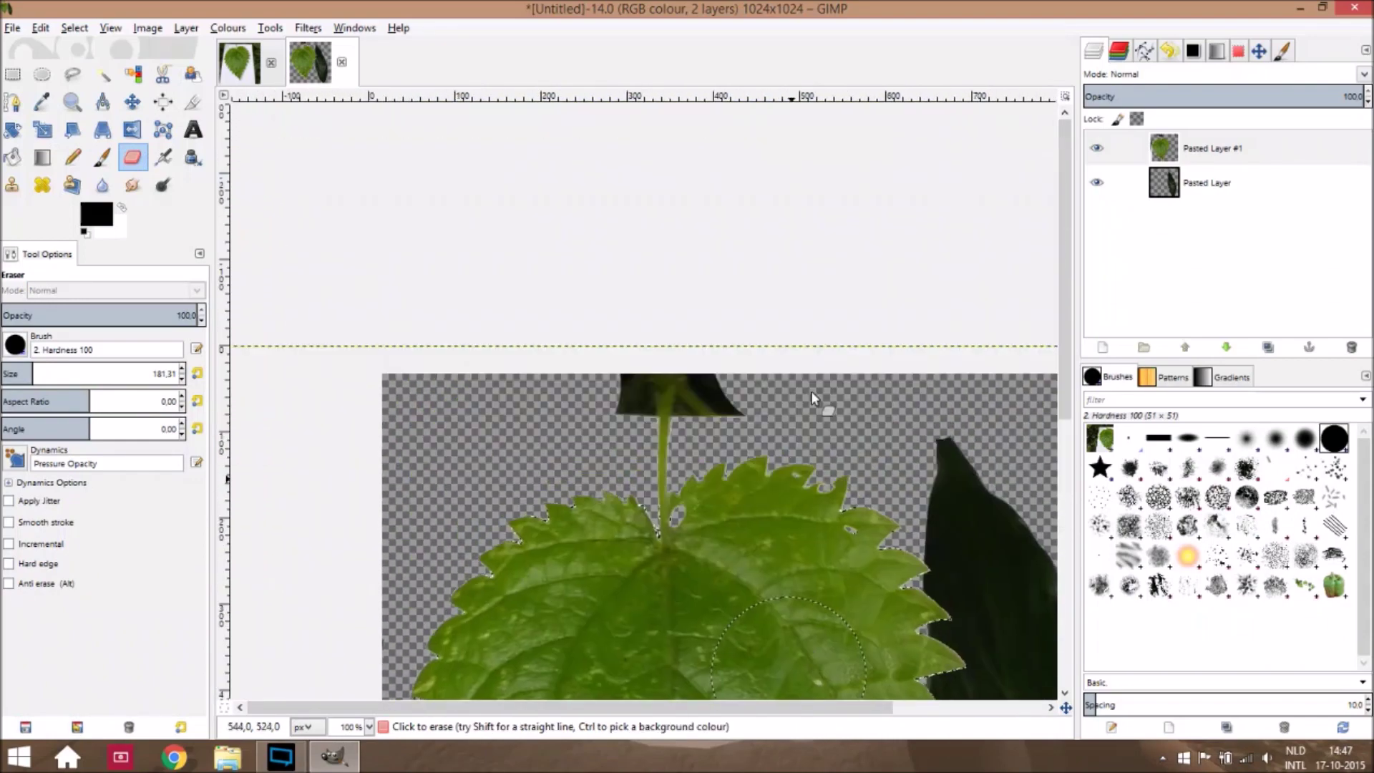
{"action": "scroll", "coordinate": [621, 486], "scroll_direction": "up", "scroll_amount": 5, "text": "ctrl"}
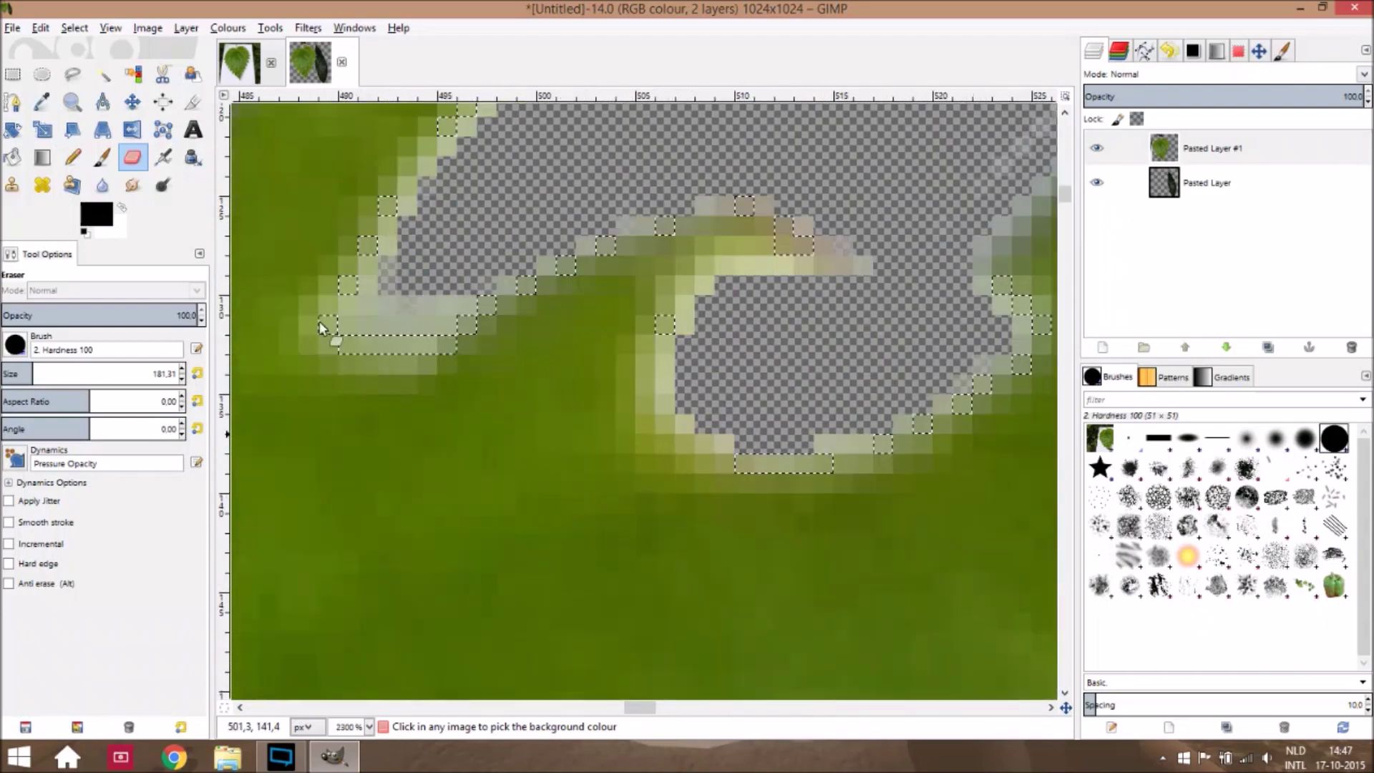
{"action": "left_click", "coordinate": [134, 74]}
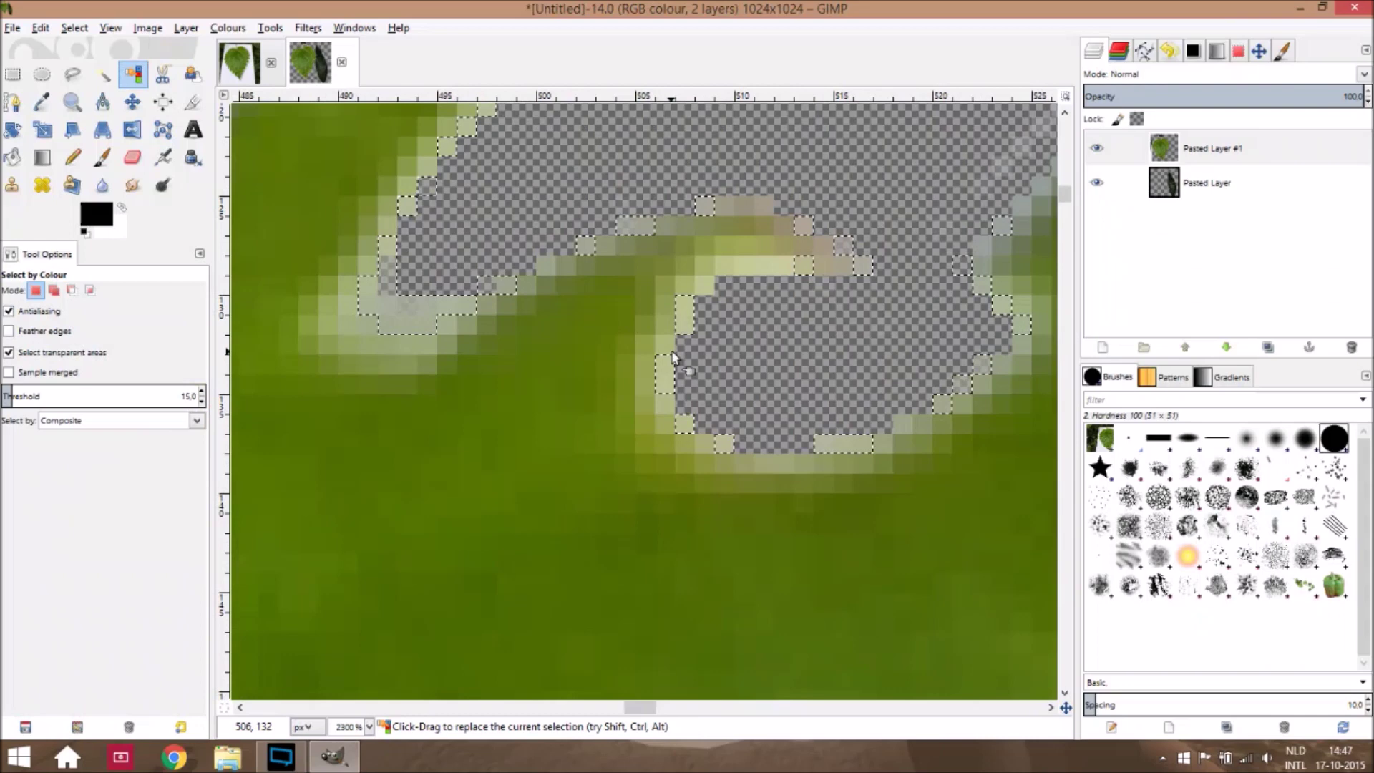
Set the Select by Colour threshold to 30
{"action": "scroll", "coordinate": [640, 380], "scroll_direction": "down", "scroll_amount": 3, "text": "ctrl"}
{"action": "scroll", "coordinate": [644, 390], "scroll_direction": "down", "scroll_amount": 2, "text": "ctrl"}
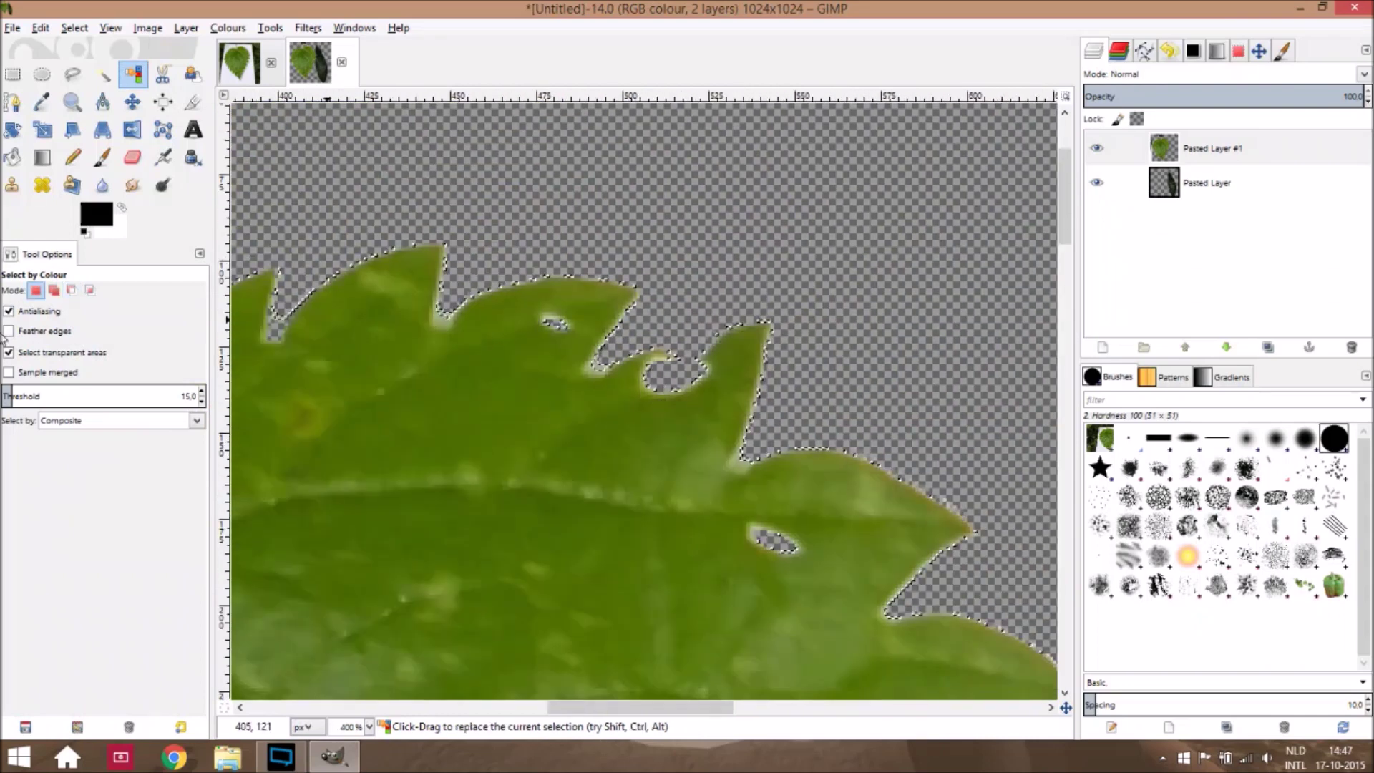
{"action": "left_click", "coordinate": [188, 395]}
{"action": "key", "text": "BackSpace"}
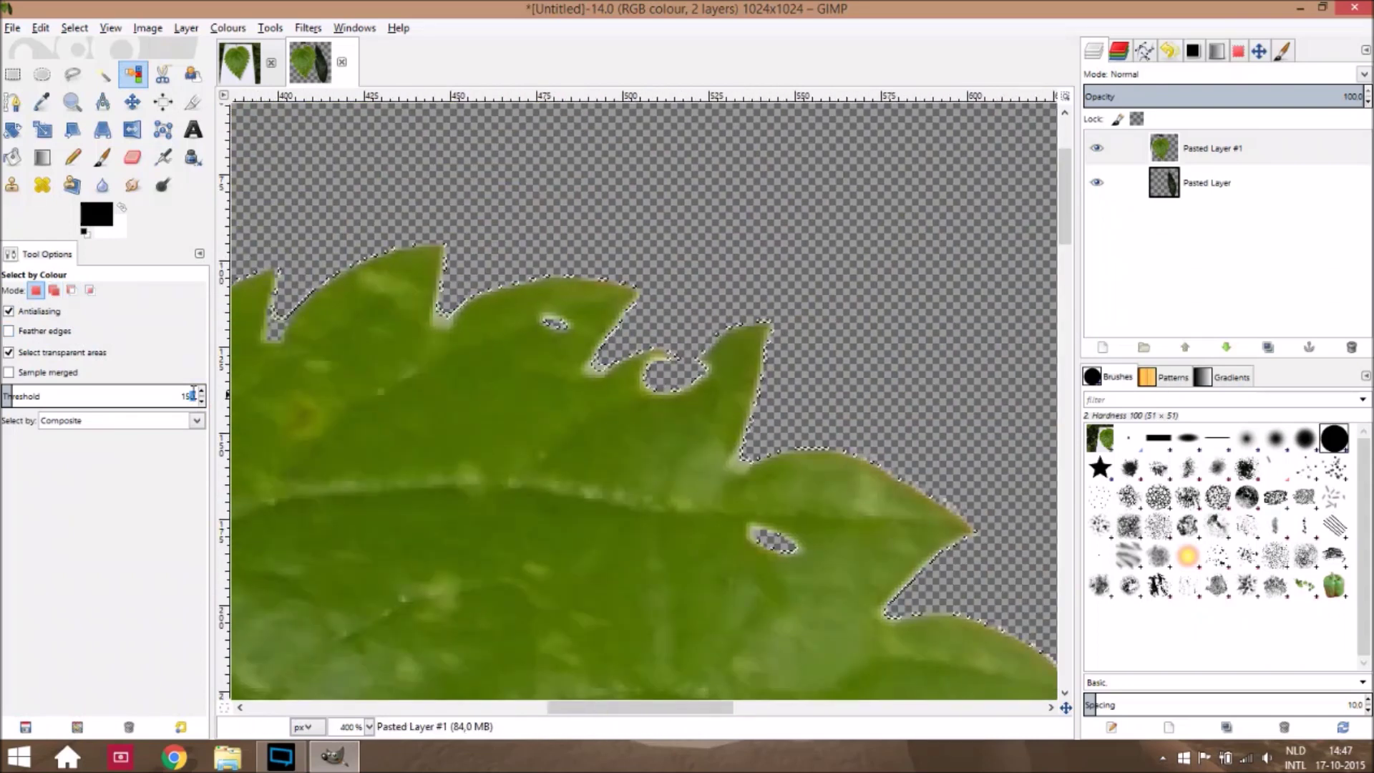
{"action": "type", "text": "30"}
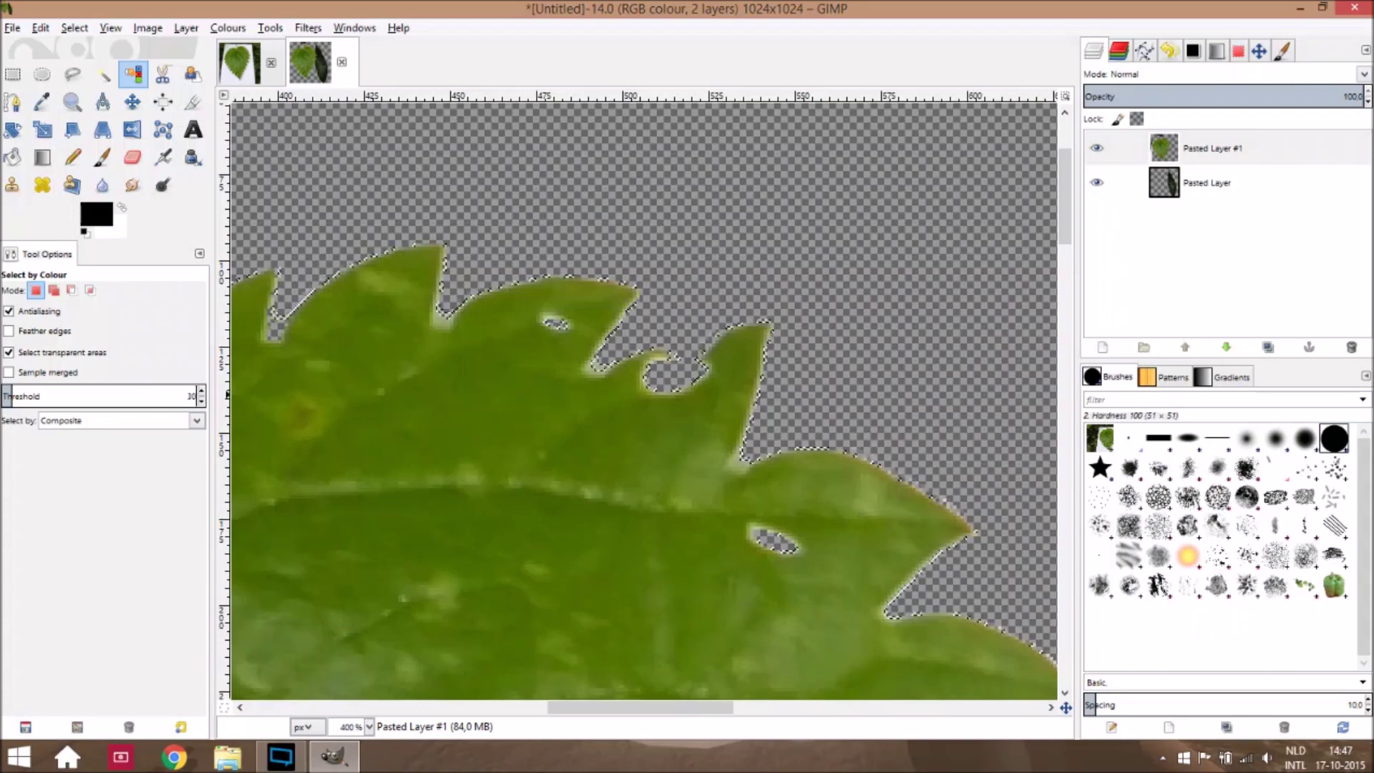
{"action": "key", "text": "Return"}
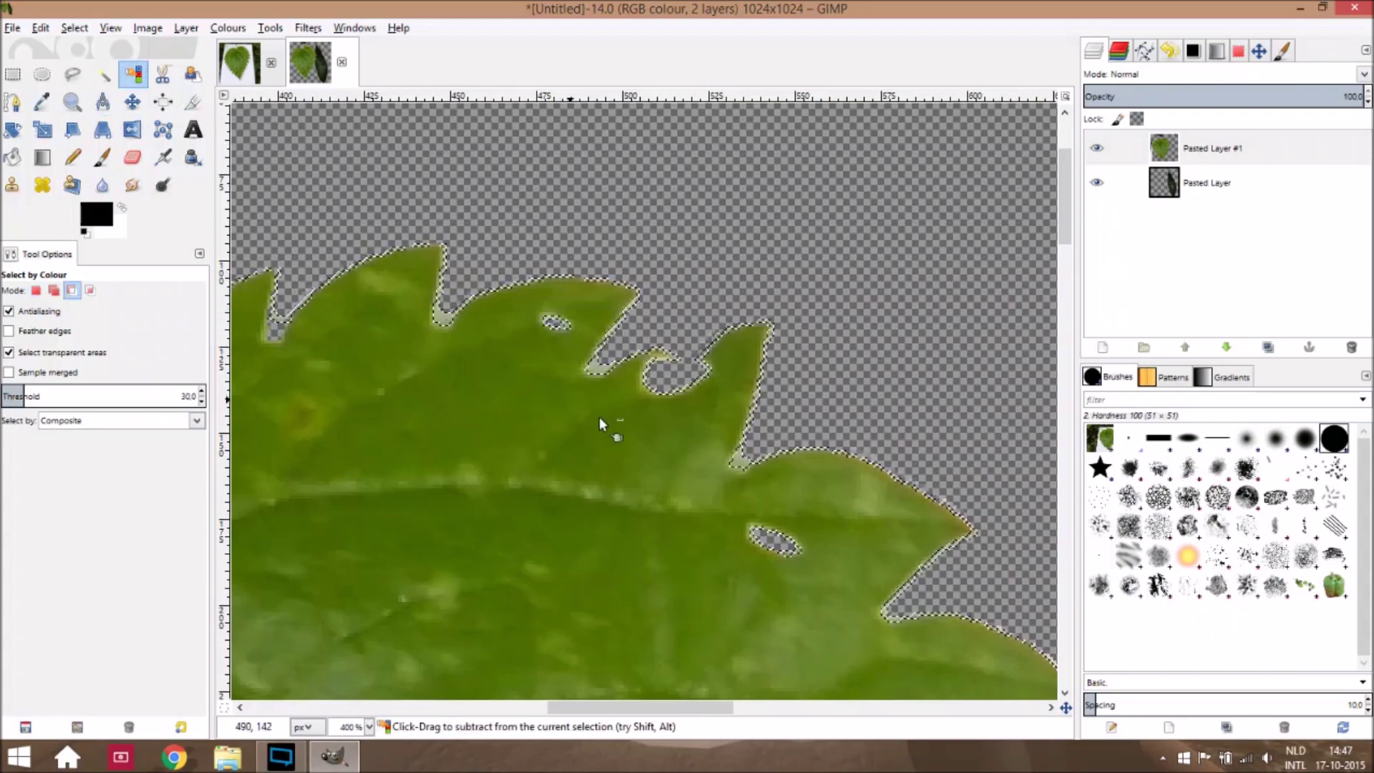
Erase the white fringe along the green leaf's right edge
{"action": "scroll", "coordinate": [601, 422], "scroll_direction": "down", "scroll_amount": 7}
{"action": "scroll", "coordinate": [602, 421], "scroll_direction": "up", "scroll_amount": 1}
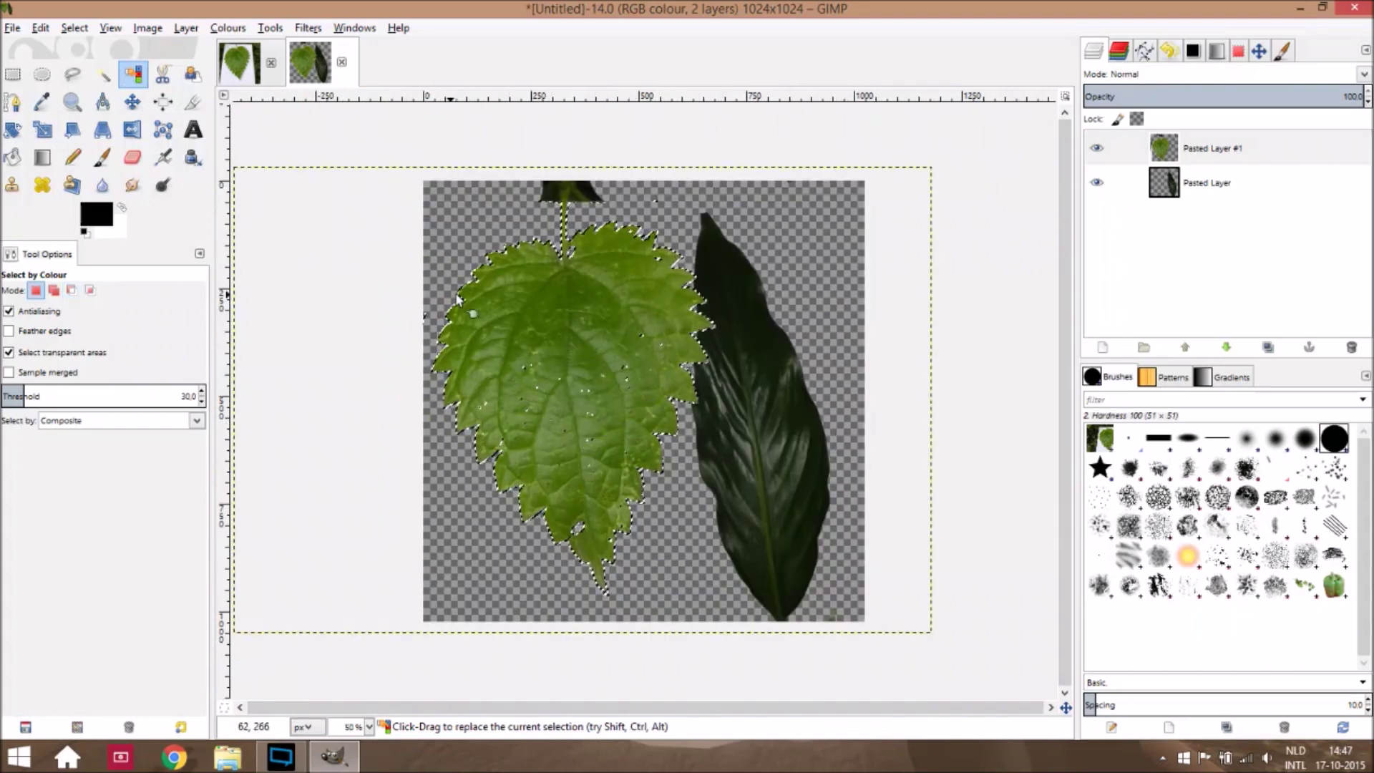
{"action": "left_click", "coordinate": [133, 158]}
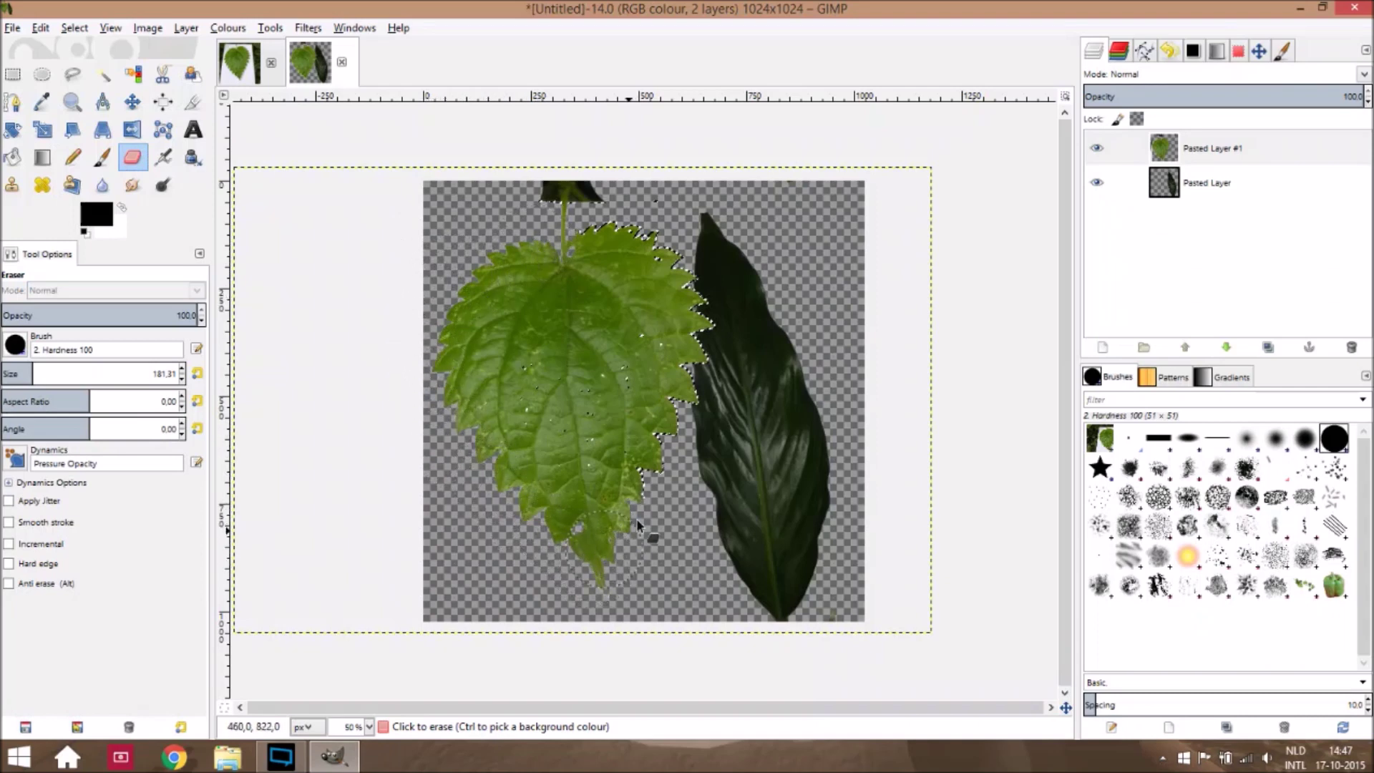
{"action": "mouse_move", "coordinate": [679, 449]}
{"action": "left_mouse_down"}
{"action": "mouse_move", "coordinate": [709, 322]}
{"action": "mouse_move", "coordinate": [704, 284]}
{"action": "mouse_move", "coordinate": [631, 240]}
{"action": "left_mouse_up"}
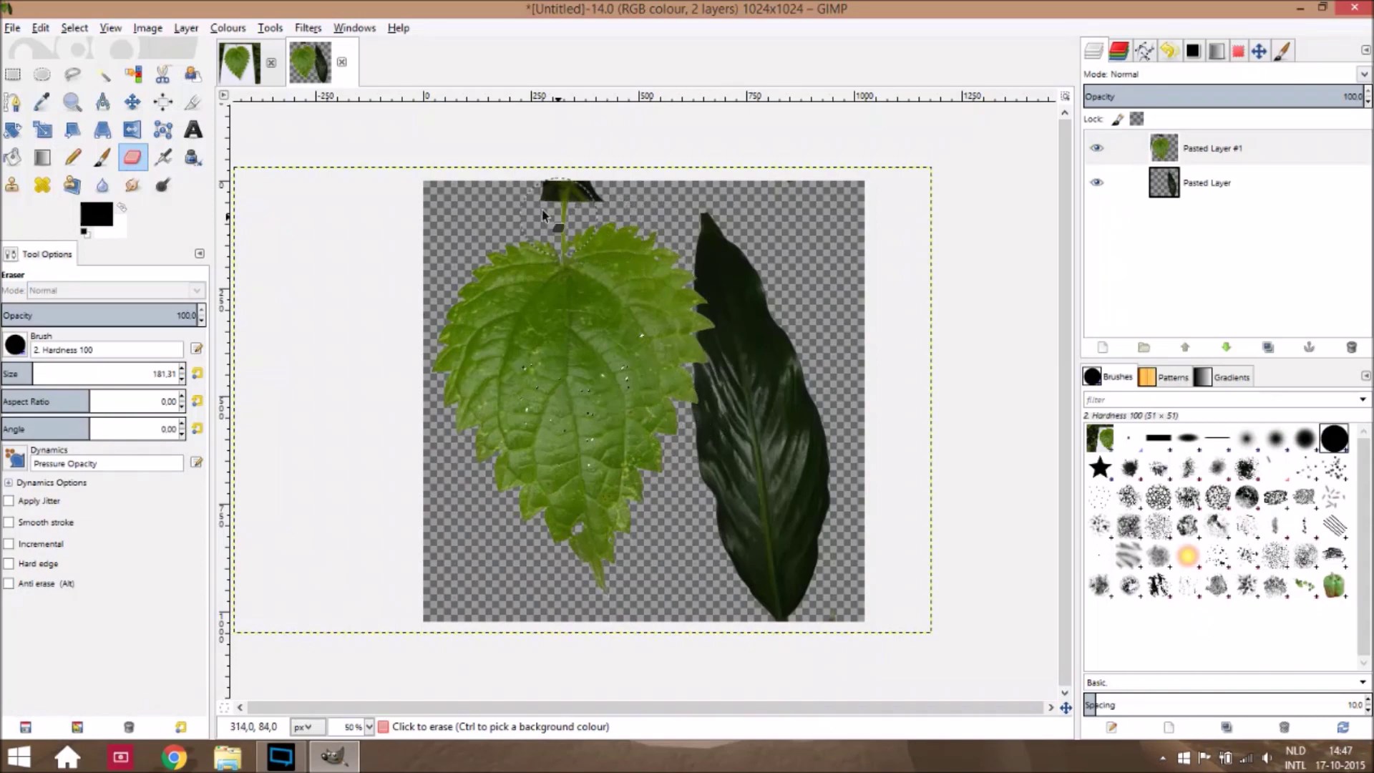
Select the dark leaf scrap above the stem by colour and erase it
{"action": "scroll", "coordinate": [724, 300], "scroll_direction": "up", "scroll_amount": 8}
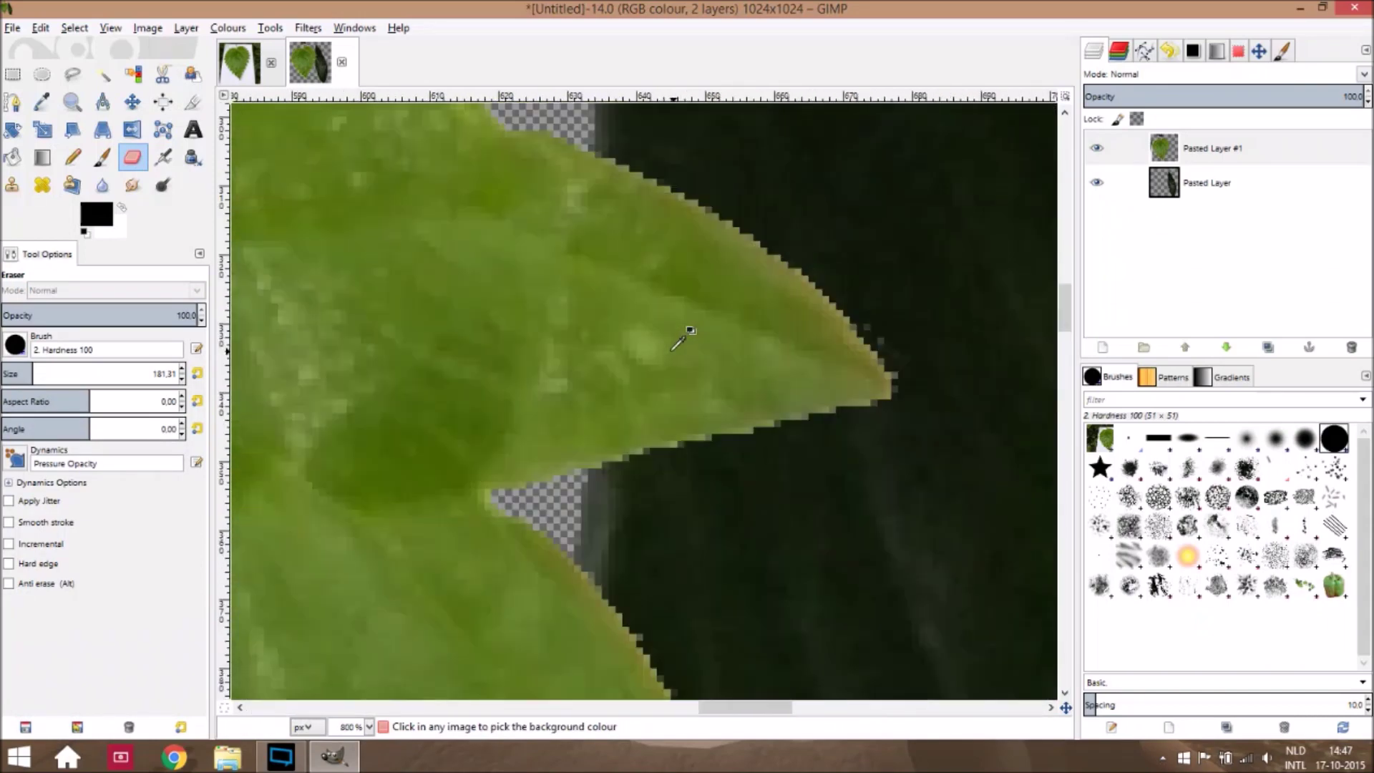
{"action": "scroll", "coordinate": [680, 337], "scroll_direction": "down", "scroll_amount": 5}
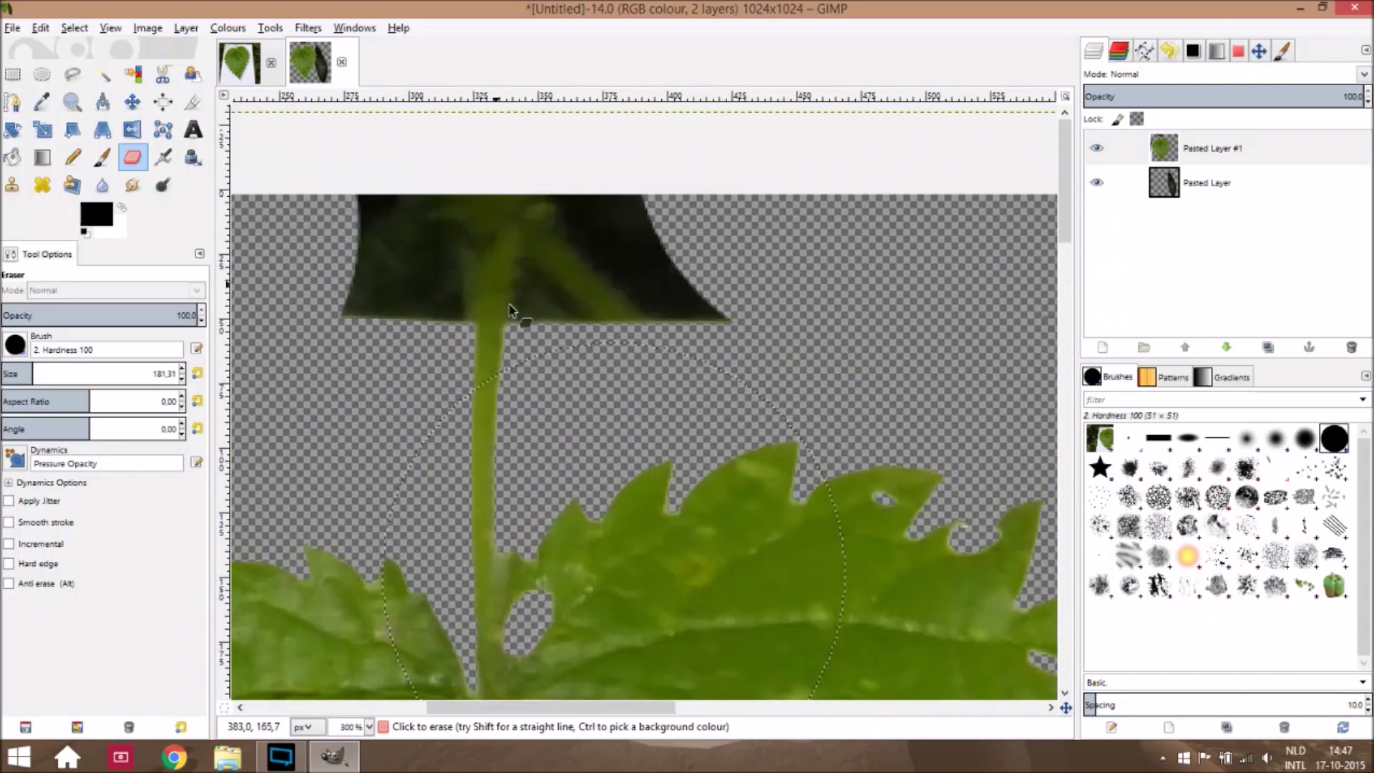
{"action": "scroll", "coordinate": [510, 310], "scroll_direction": "up", "scroll_amount": 2}
{"action": "scroll", "coordinate": [509, 309], "scroll_direction": "left", "scroll_amount": 2}
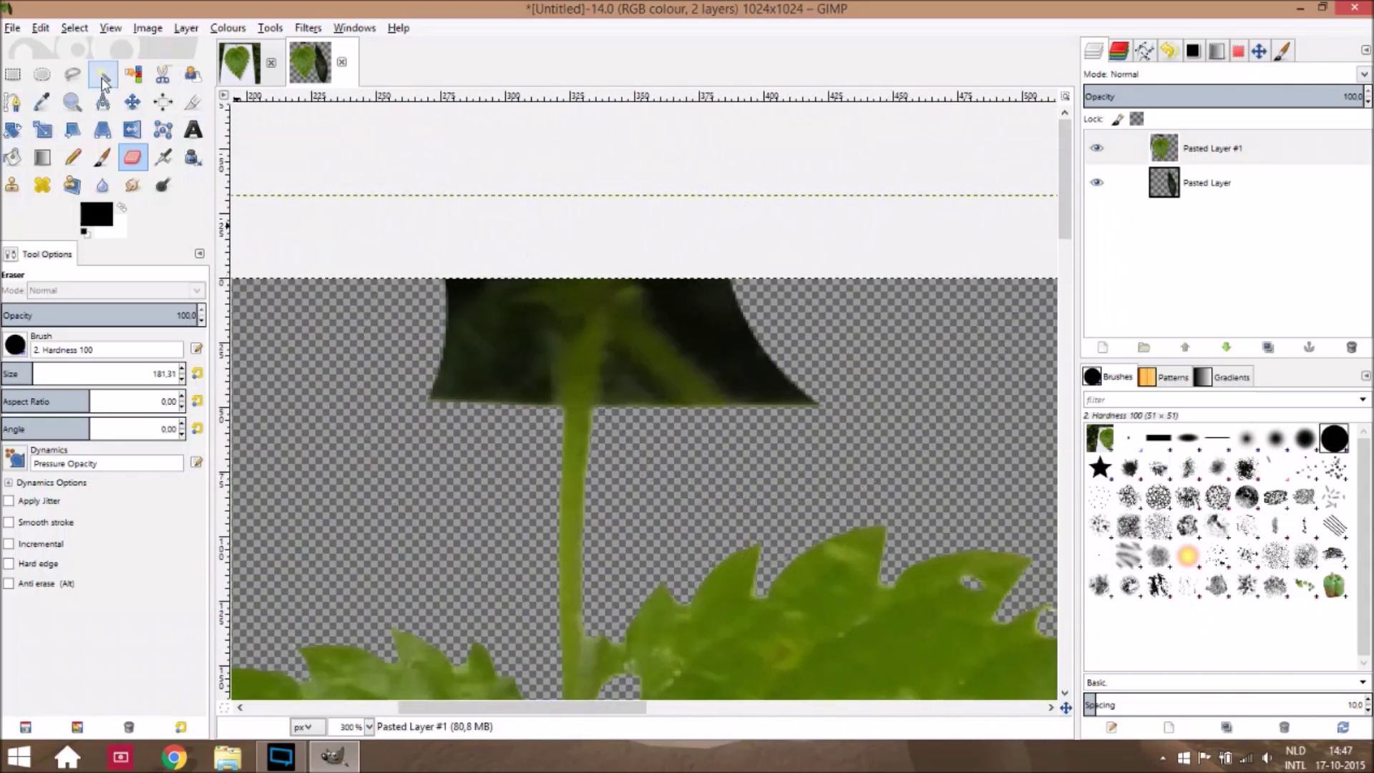
{"action": "left_click", "coordinate": [133, 73]}
{"action": "left_click", "coordinate": [515, 383]}
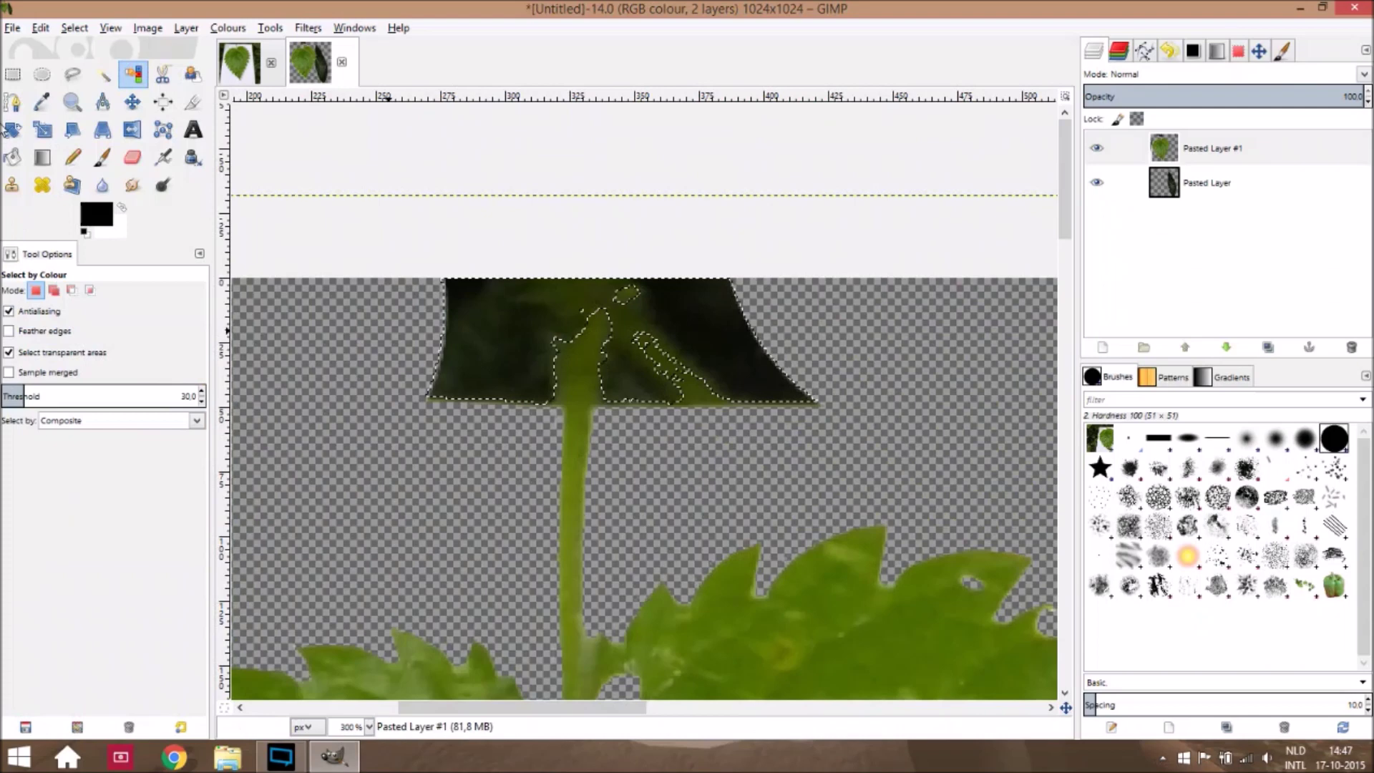
{"action": "key", "text": "shift+e"}
{"action": "mouse_move", "coordinate": [471, 322]}
{"action": "left_mouse_down"}
{"action": "mouse_move", "coordinate": [632, 337]}
{"action": "mouse_move", "coordinate": [723, 307]}
{"action": "left_mouse_up"}
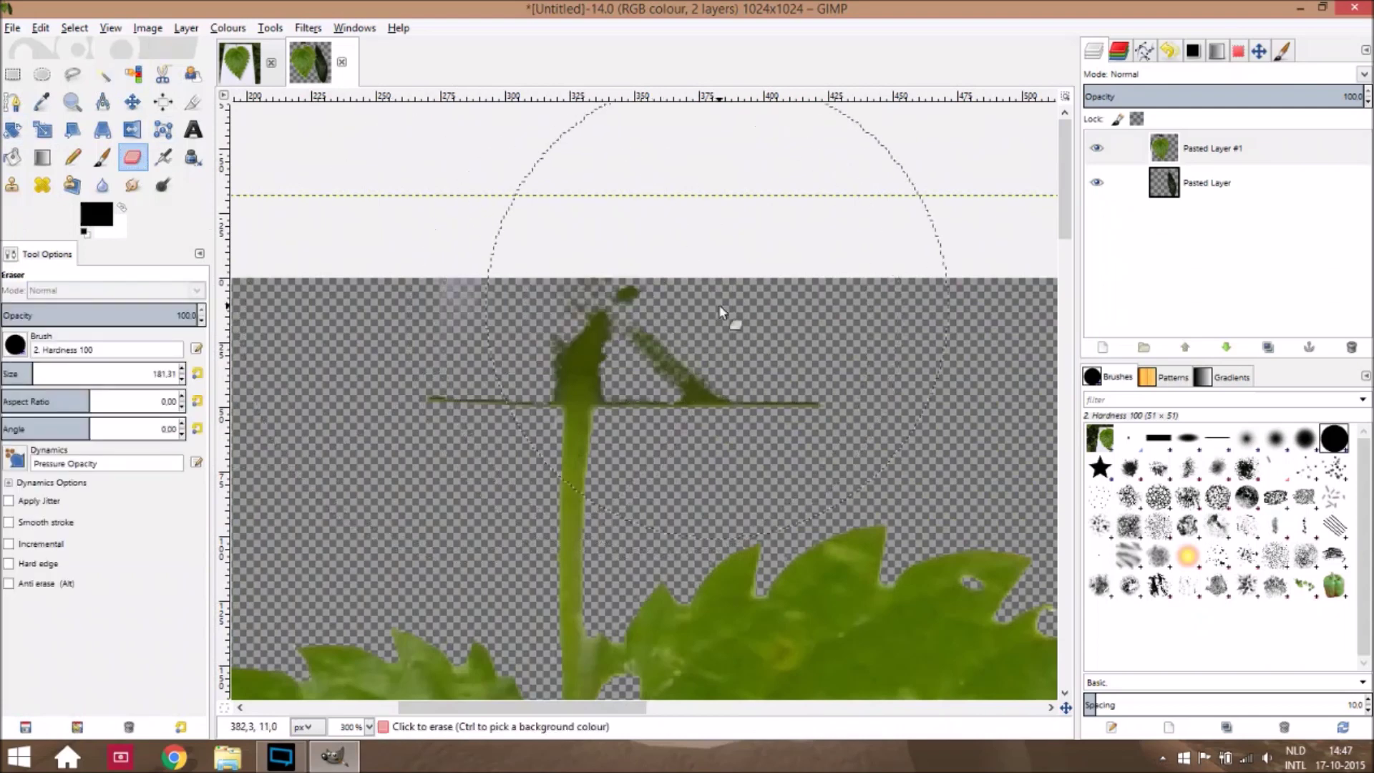
Clear the selection, shrink the eraser to about 88.72, and erase the faded branch beside the stem
{"action": "key", "text": "shift+ctrl+a"}
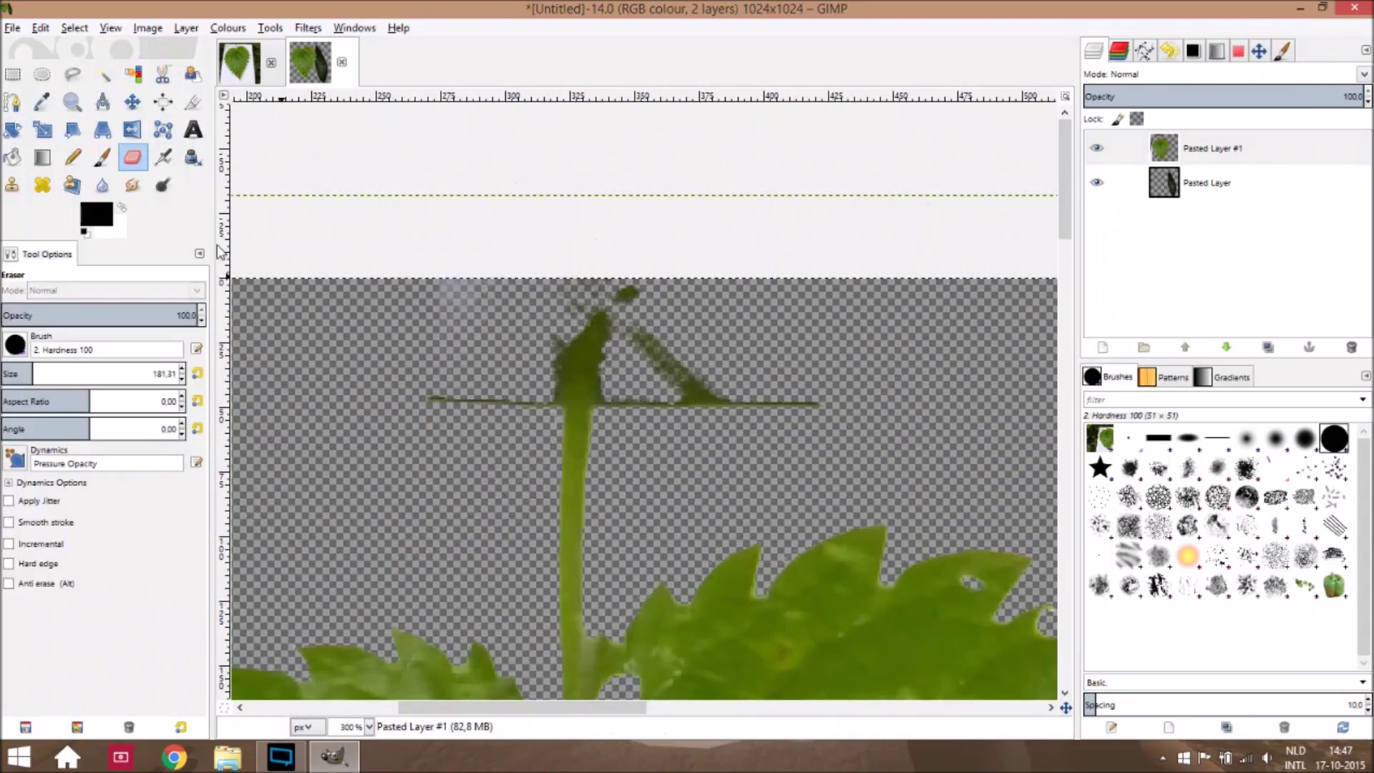
{"action": "left_click", "coordinate": [15, 372]}
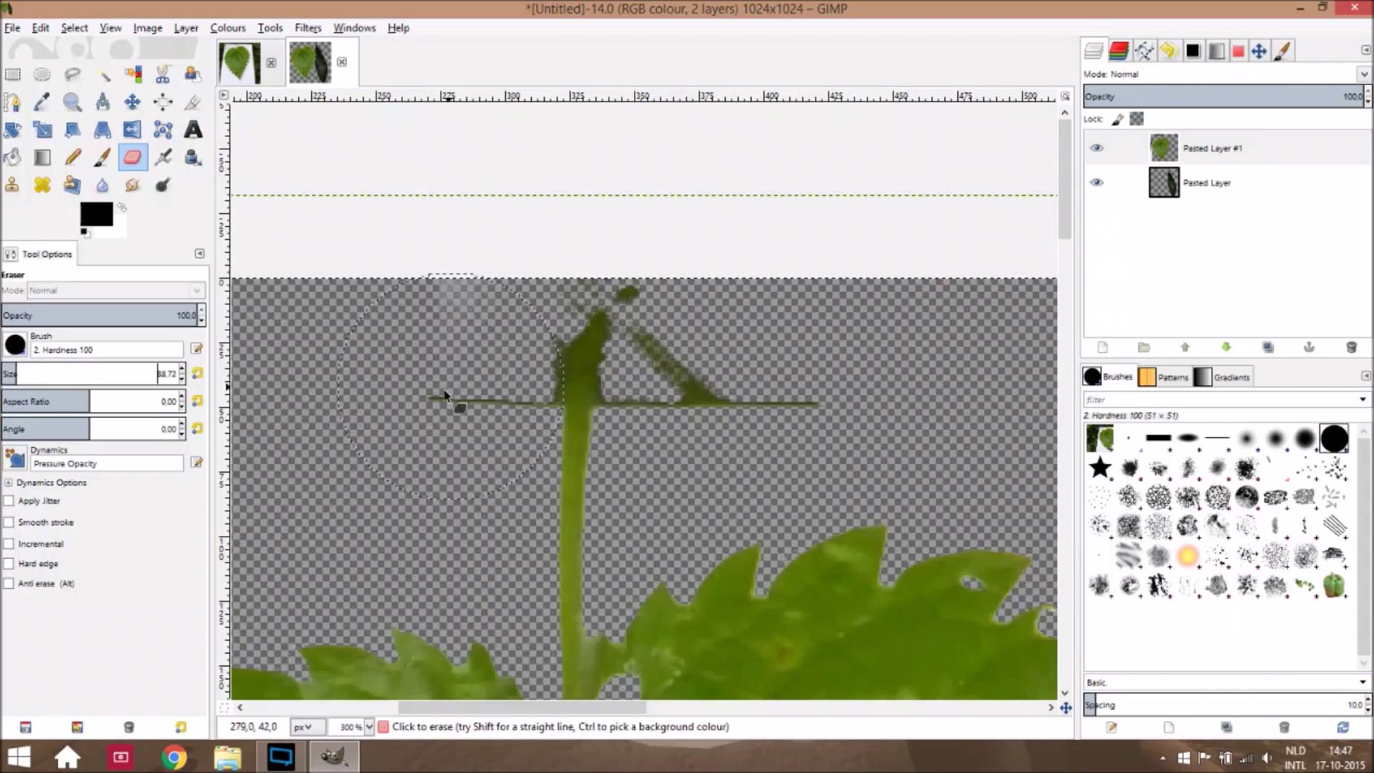
{"action": "left_click", "coordinate": [718, 384]}
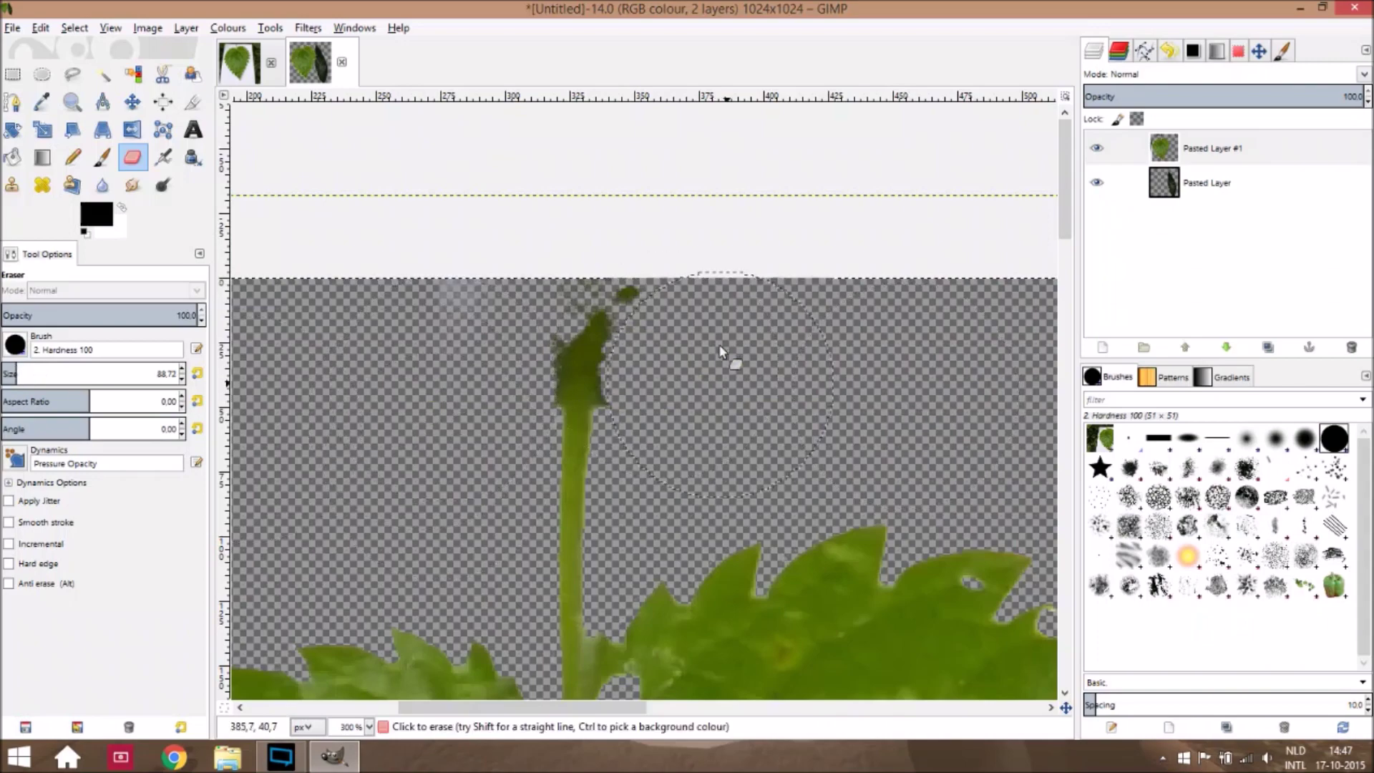
{"action": "scroll", "coordinate": [720, 276], "scroll_direction": "down", "scroll_amount": 7}
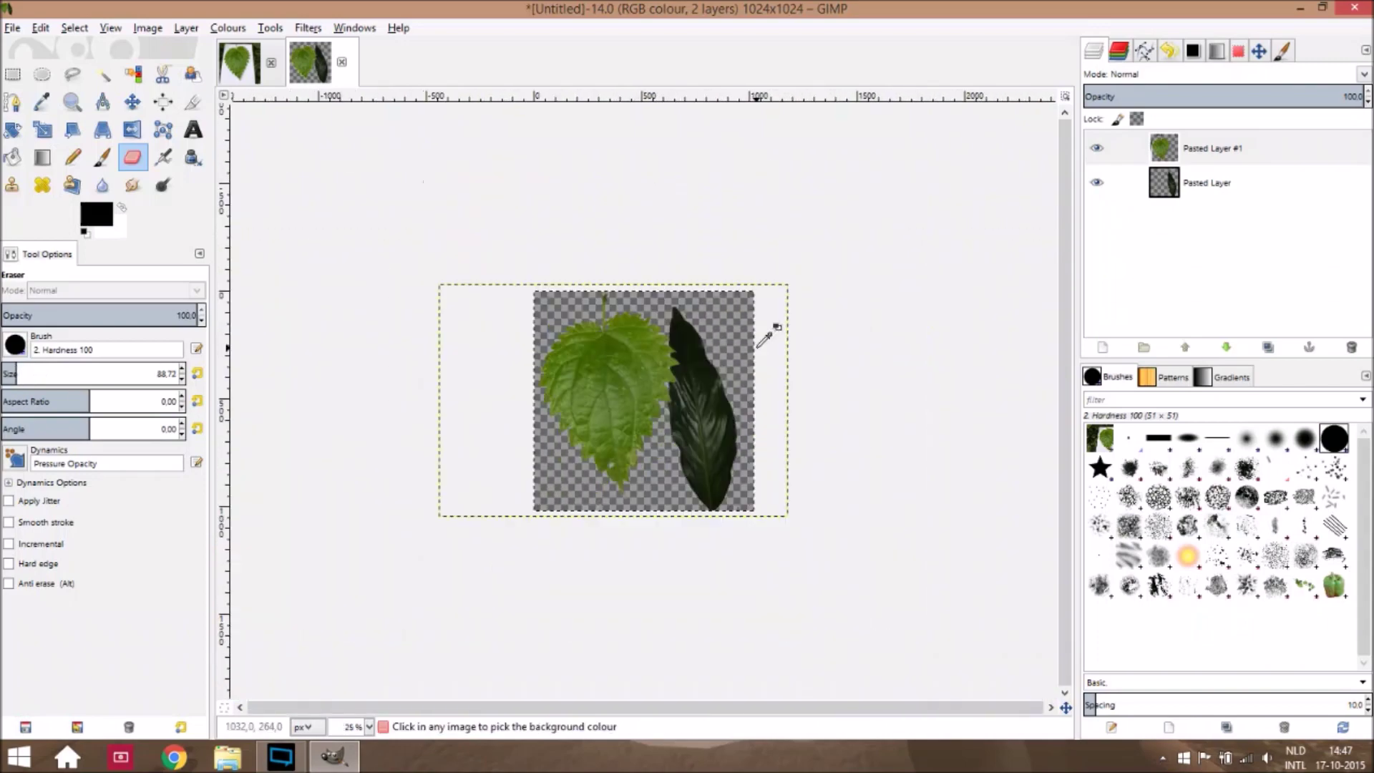
Make Pasted Layer #1 active and fit the whole image in the window
{"action": "left_click", "coordinate": [1231, 153]}
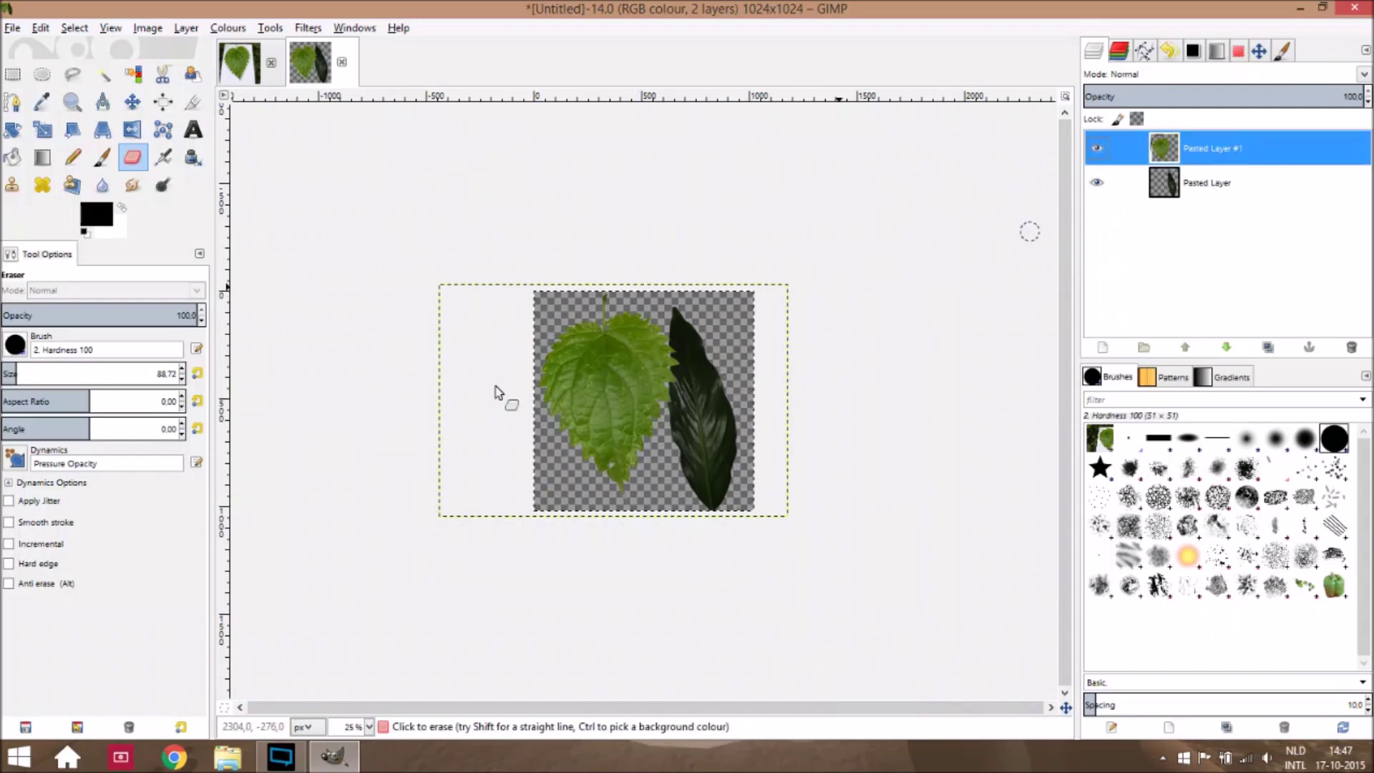
{"action": "key", "text": "plus"}
{"action": "key", "text": "shift+ctrl+j"}
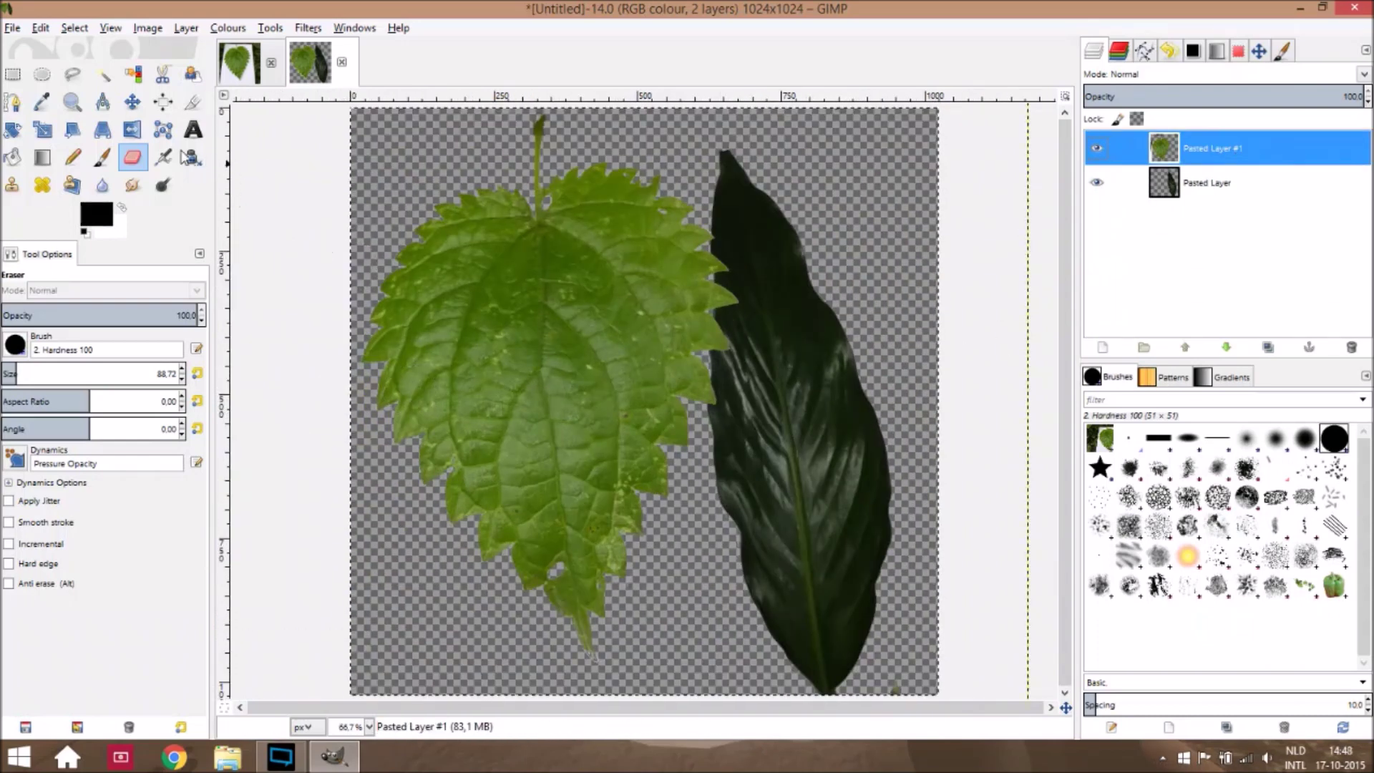
Move the green leaf layer and the dark leaf layer into new positions
{"action": "key", "text": "m"}
{"action": "mouse_move", "coordinate": [448, 337]}
{"action": "left_mouse_down"}
{"action": "mouse_move", "coordinate": [478, 342]}
{"action": "mouse_move", "coordinate": [556, 299]}
{"action": "mouse_move", "coordinate": [616, 143]}
{"action": "mouse_move", "coordinate": [420, 385]}
{"action": "mouse_move", "coordinate": [444, 371]}
{"action": "mouse_move", "coordinate": [427, 379]}
{"action": "mouse_move", "coordinate": [436, 357]}
{"action": "left_mouse_up"}
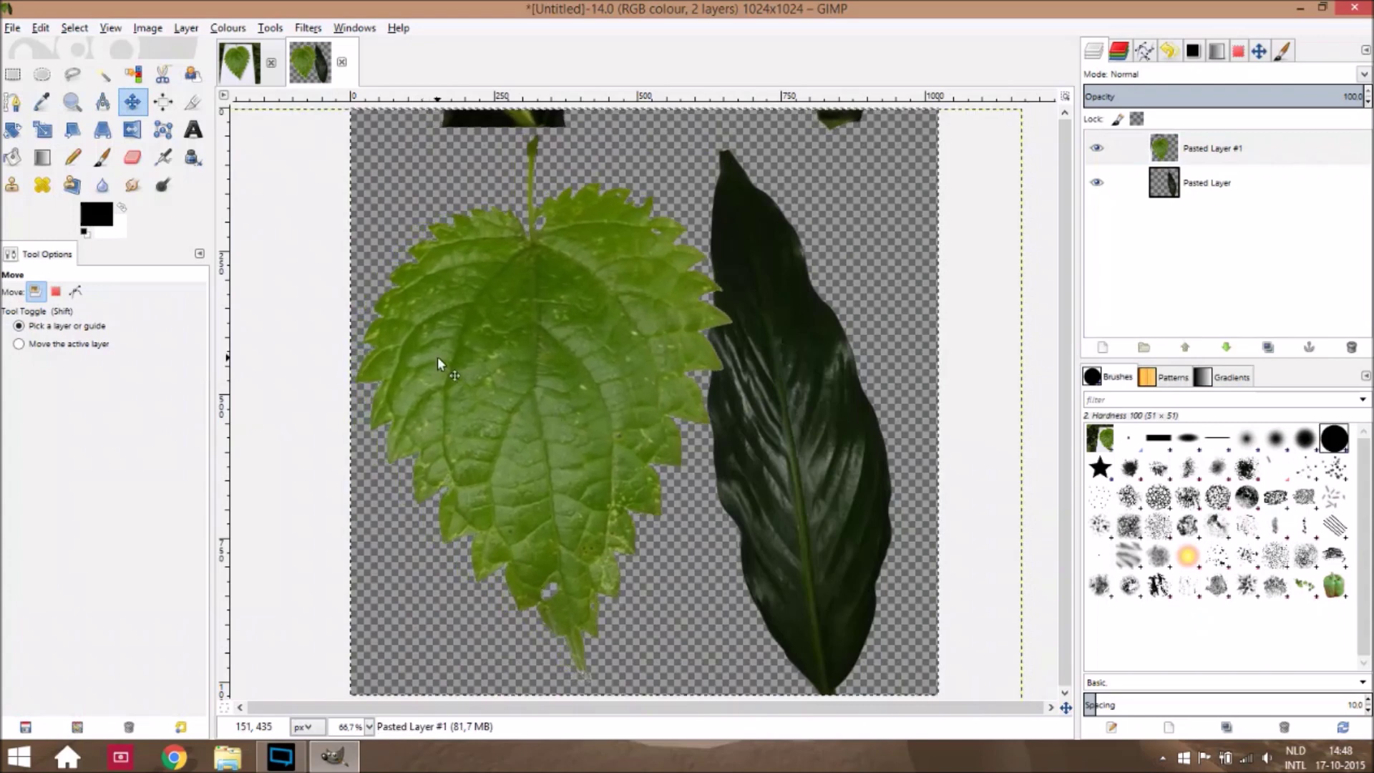
{"action": "left_click", "coordinate": [1286, 195]}
{"action": "left_click_drag", "start_coordinate": [814, 356], "coordinate": [828, 355]}
{"action": "left_click_drag", "start_coordinate": [685, 176], "coordinate": [726, 276]}
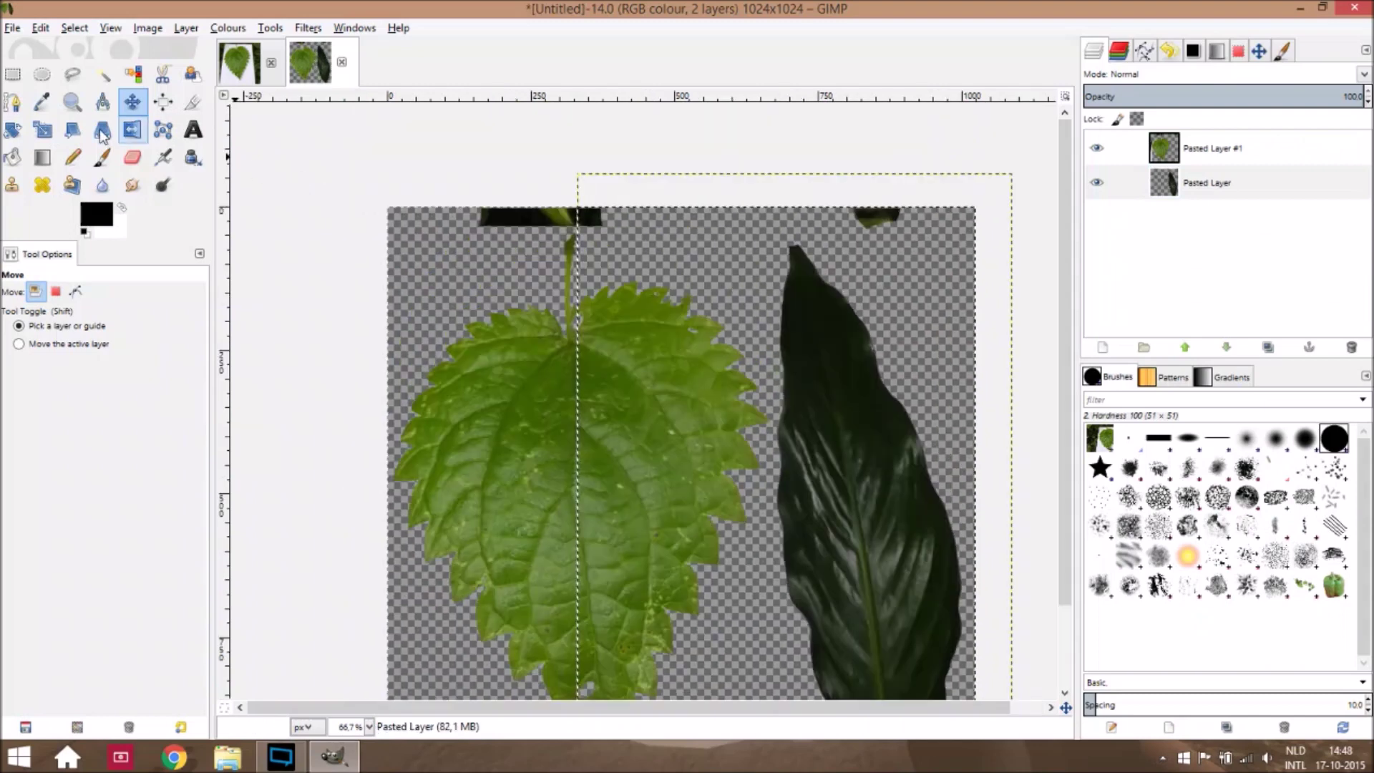
Erase stray dark leaf fragments along the top edge and specks along the bottom edge
{"action": "left_click", "coordinate": [132, 157]}
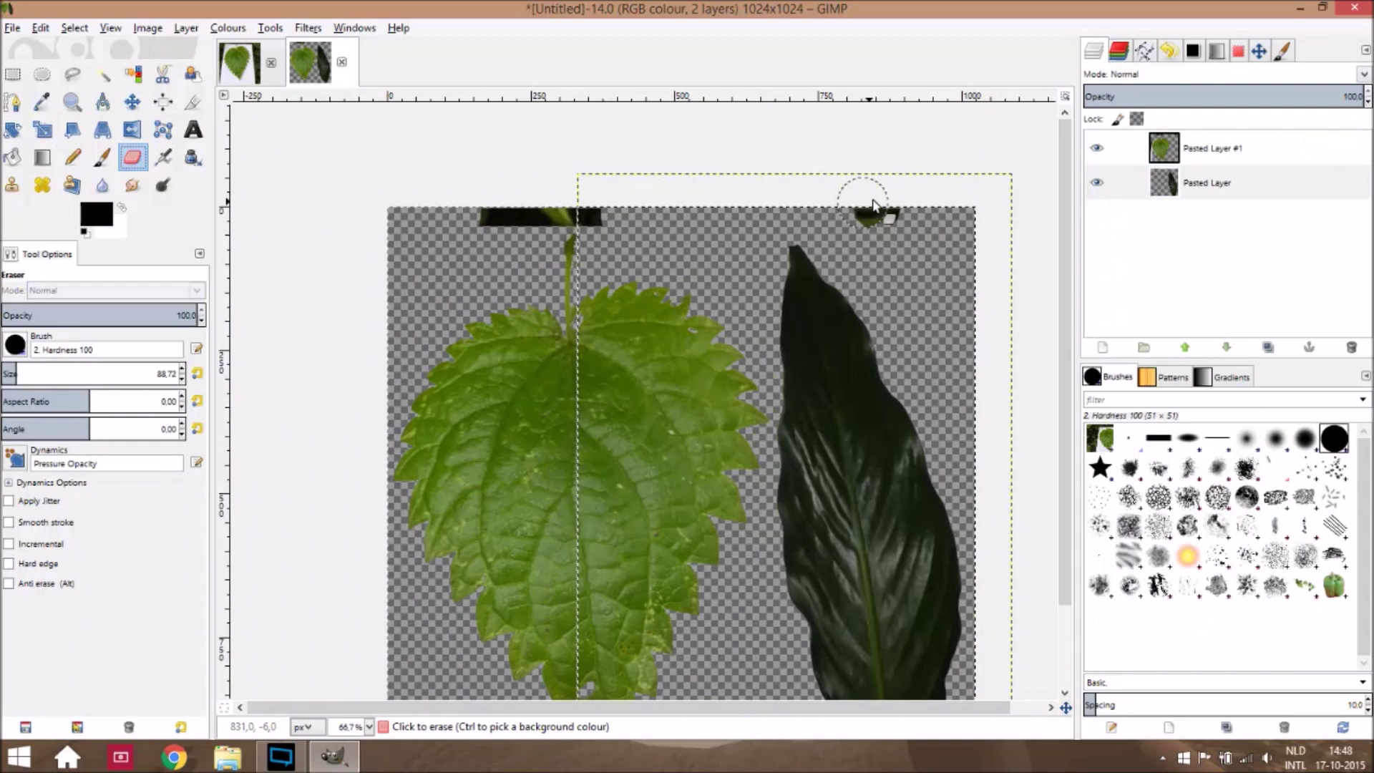
{"action": "key", "text": "Page_Down"}
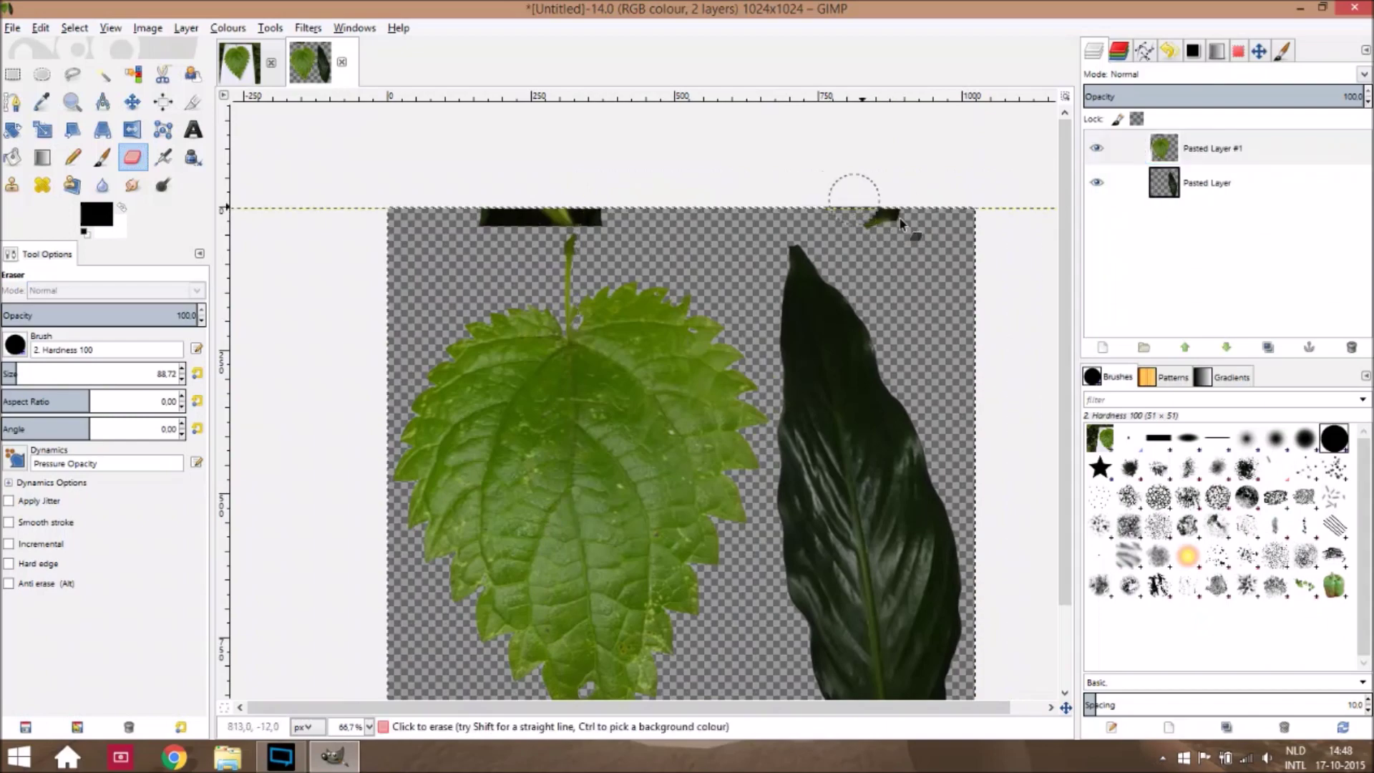
{"action": "mouse_move", "coordinate": [904, 215]}
{"action": "left_mouse_down"}
{"action": "mouse_move", "coordinate": [682, 199]}
{"action": "mouse_move", "coordinate": [471, 207]}
{"action": "left_mouse_up"}
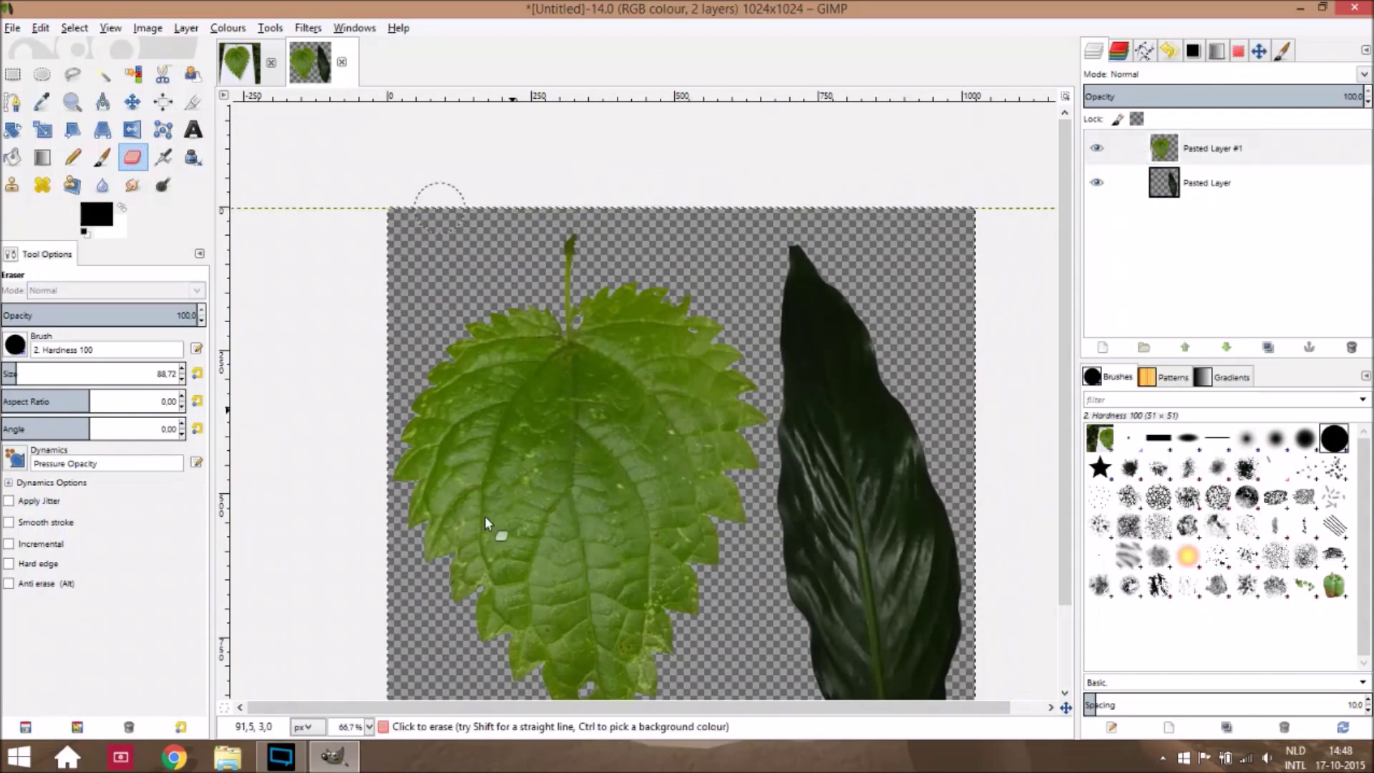
{"action": "scroll", "coordinate": [484, 517], "scroll_direction": "down", "scroll_amount": 10}
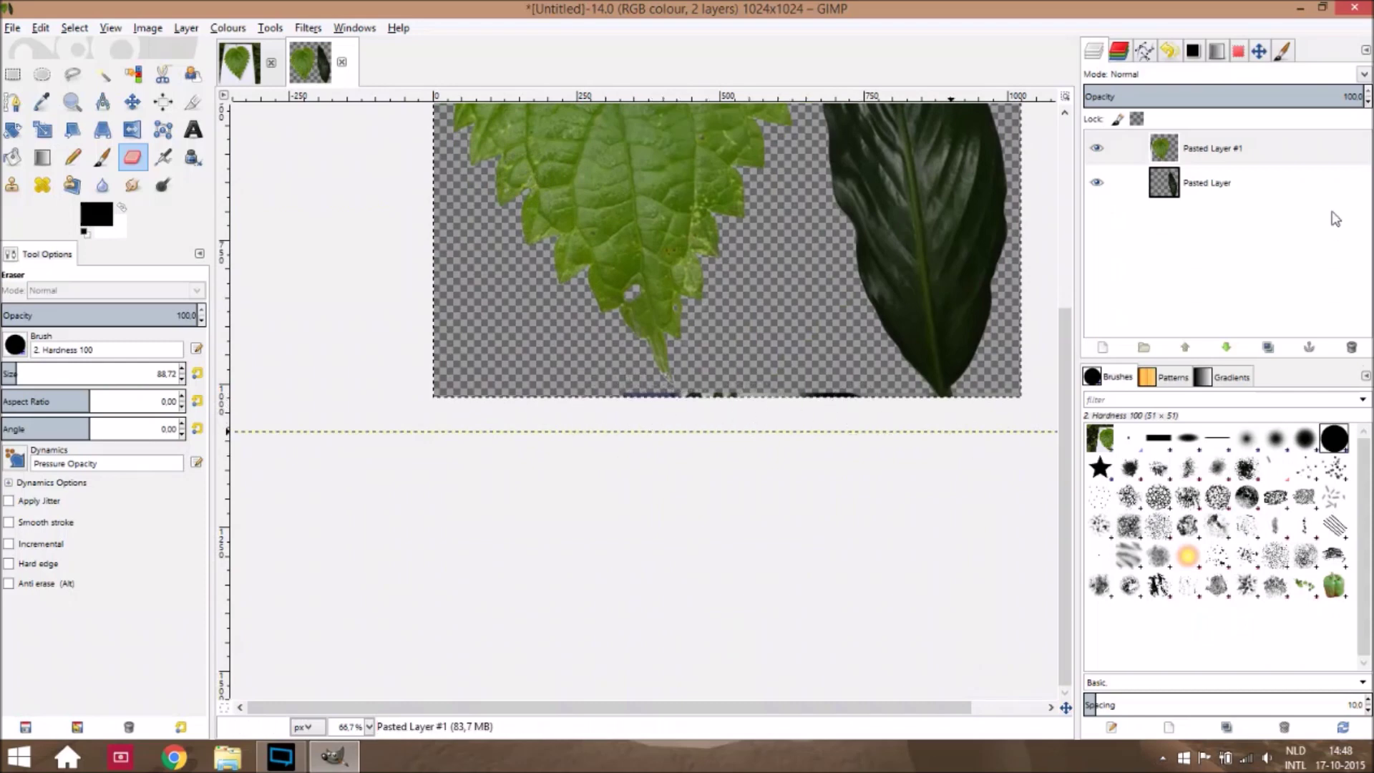
{"action": "left_click", "coordinate": [1288, 183]}
{"action": "left_click_drag", "start_coordinate": [783, 404], "coordinate": [666, 395]}
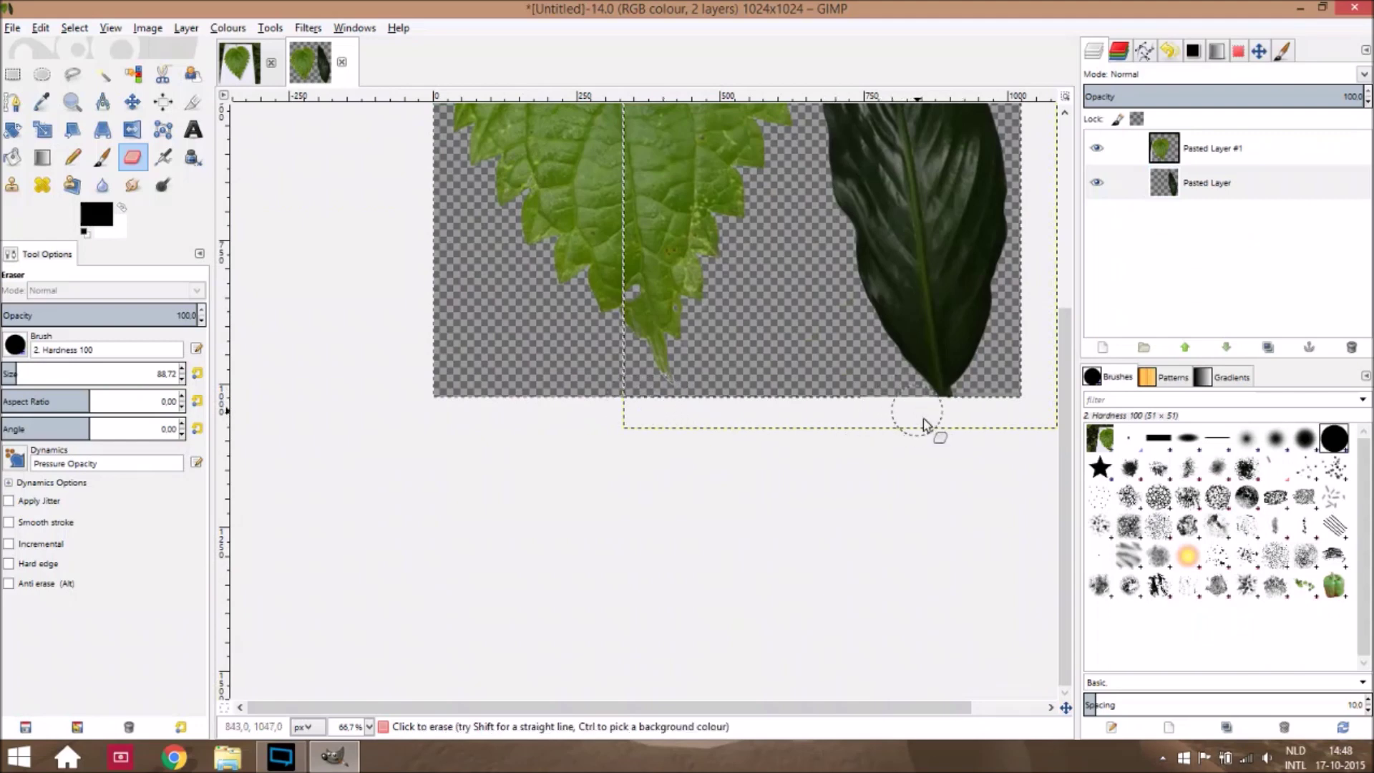
Select the pale rim at the green leaf's tip on Pasted Layer #1 for erasing
{"action": "scroll", "coordinate": [612, 390], "scroll_direction": "up", "scroll_amount": 3, "text": "ctrl"}
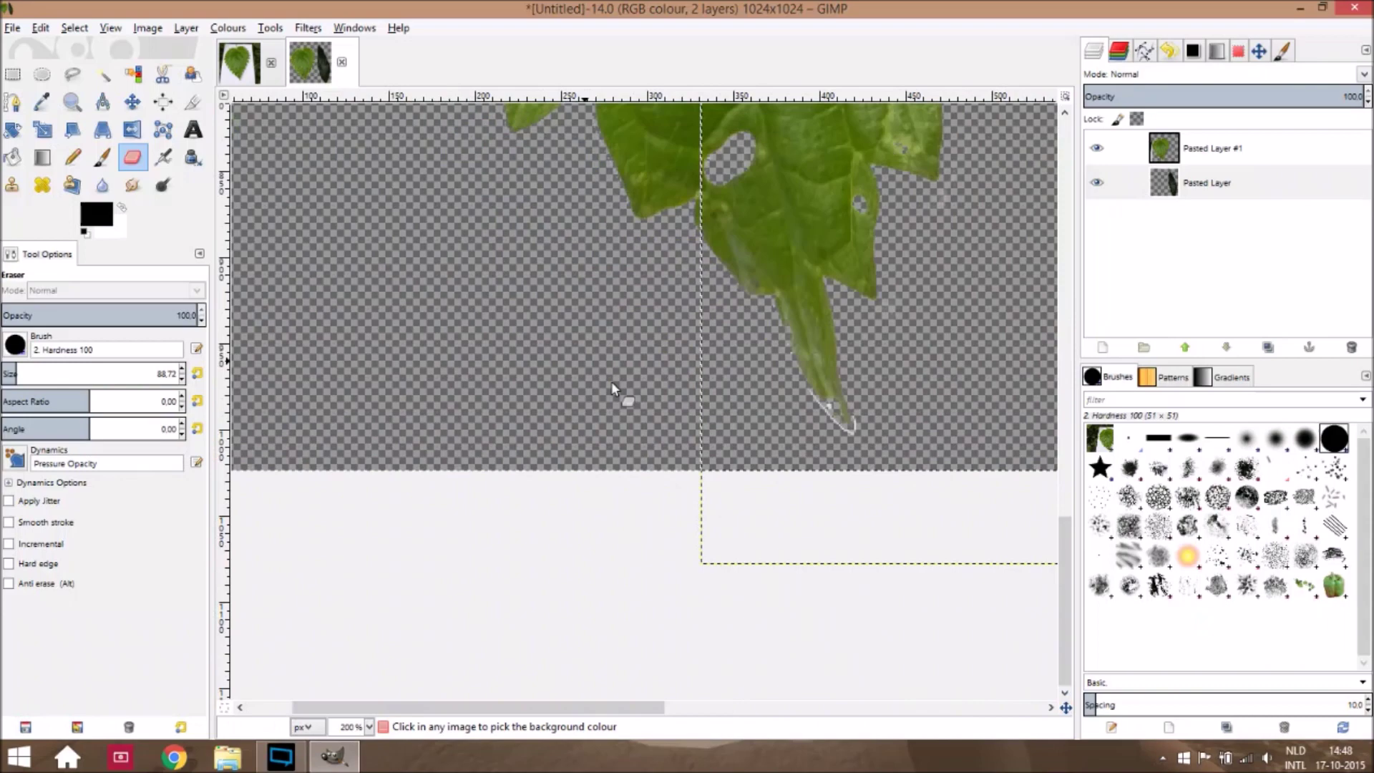
{"action": "scroll", "coordinate": [826, 426], "scroll_direction": "up", "scroll_amount": 3, "text": "ctrl"}
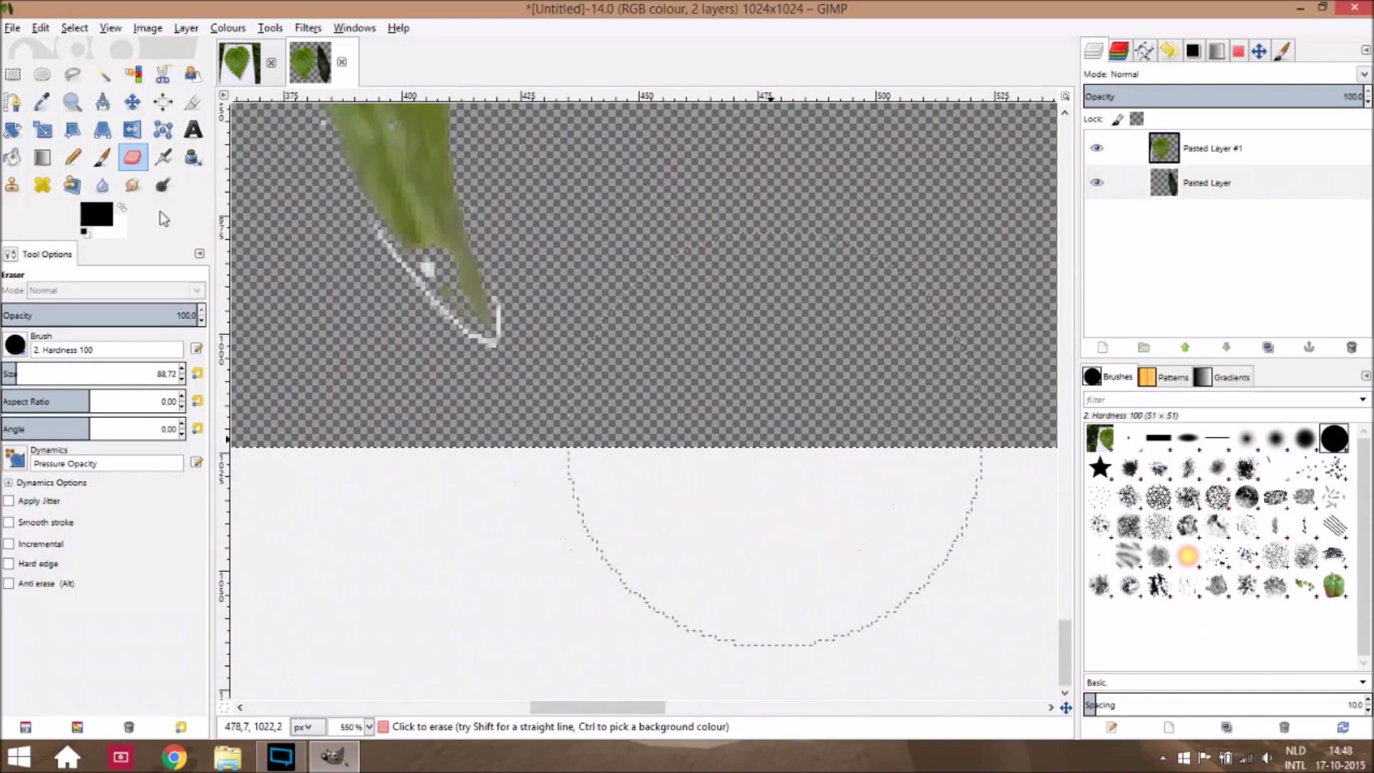
{"action": "scroll", "coordinate": [236, 186], "scroll_direction": "up", "scroll_amount": 3}
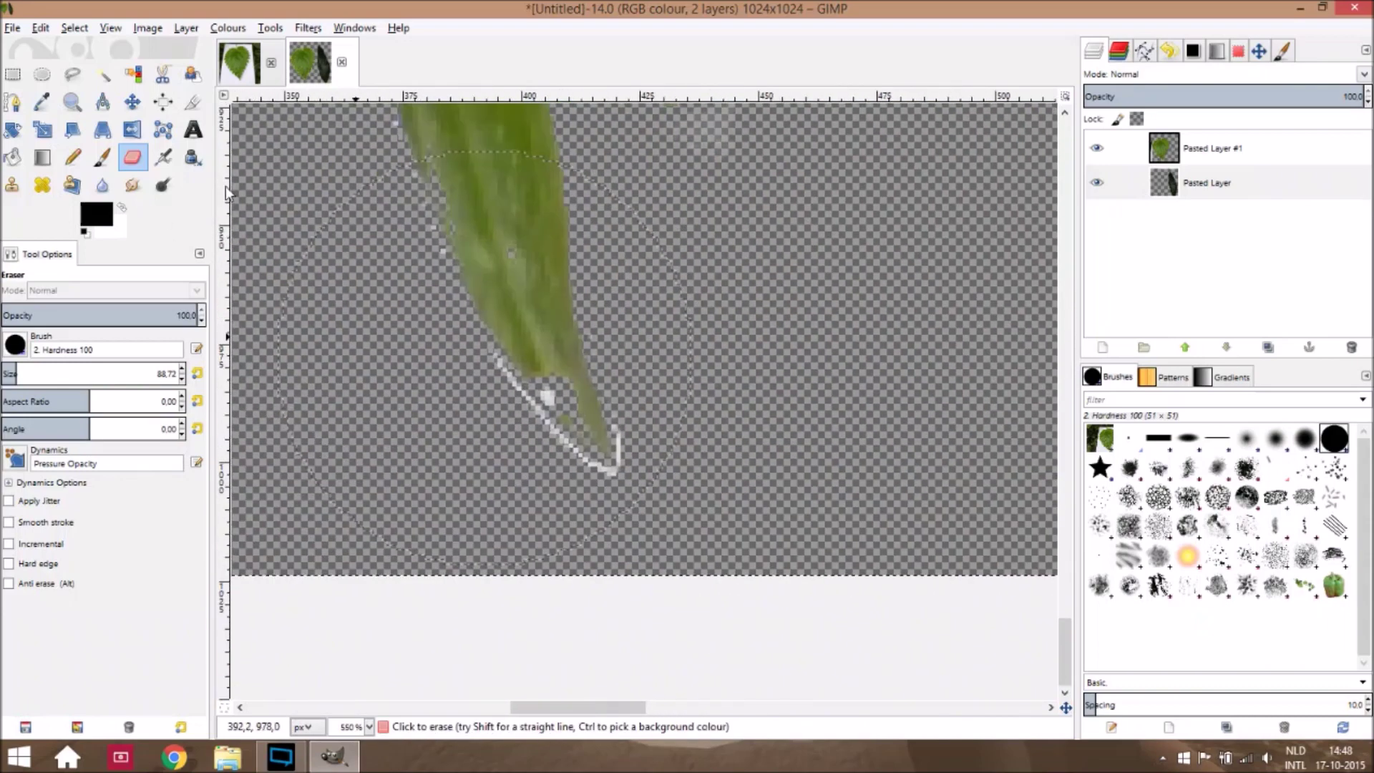
{"action": "left_click", "coordinate": [126, 77]}
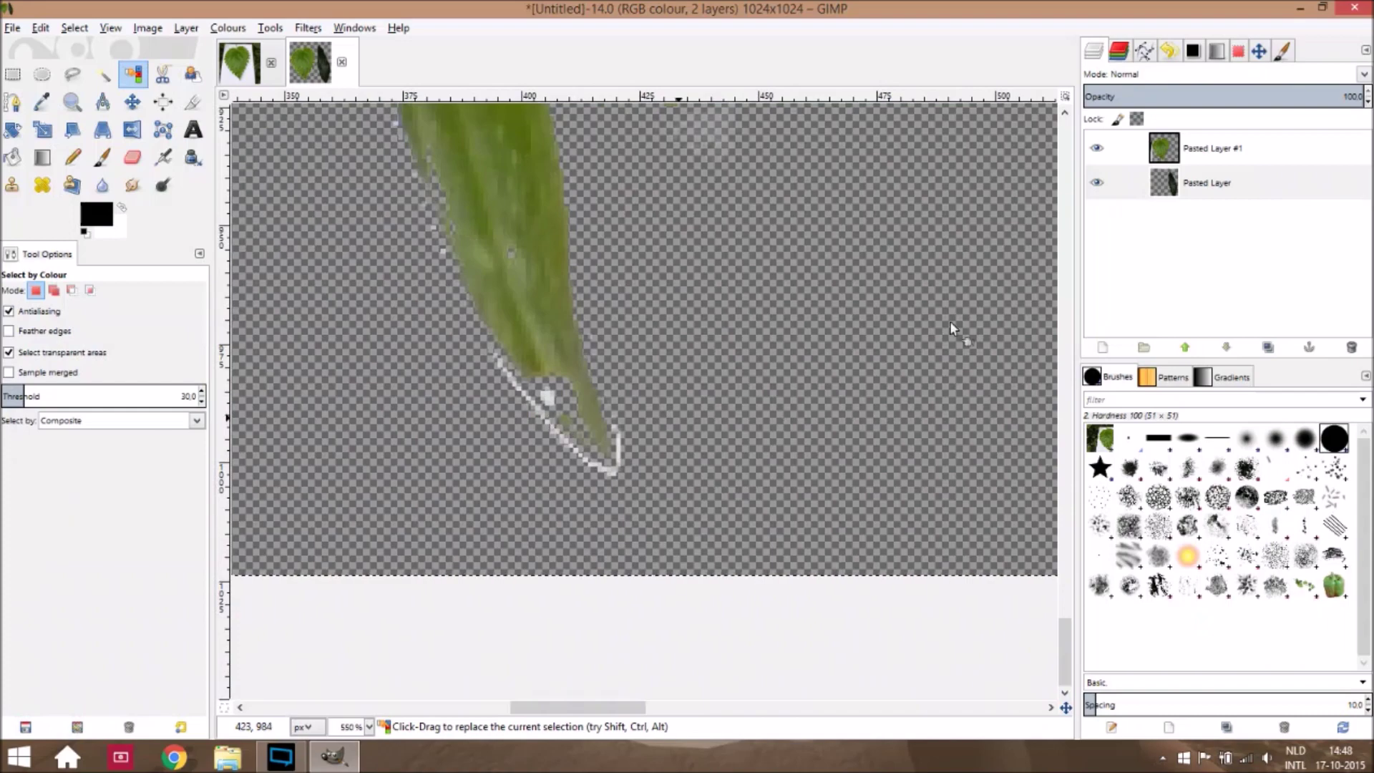
{"action": "left_click", "coordinate": [1202, 148]}
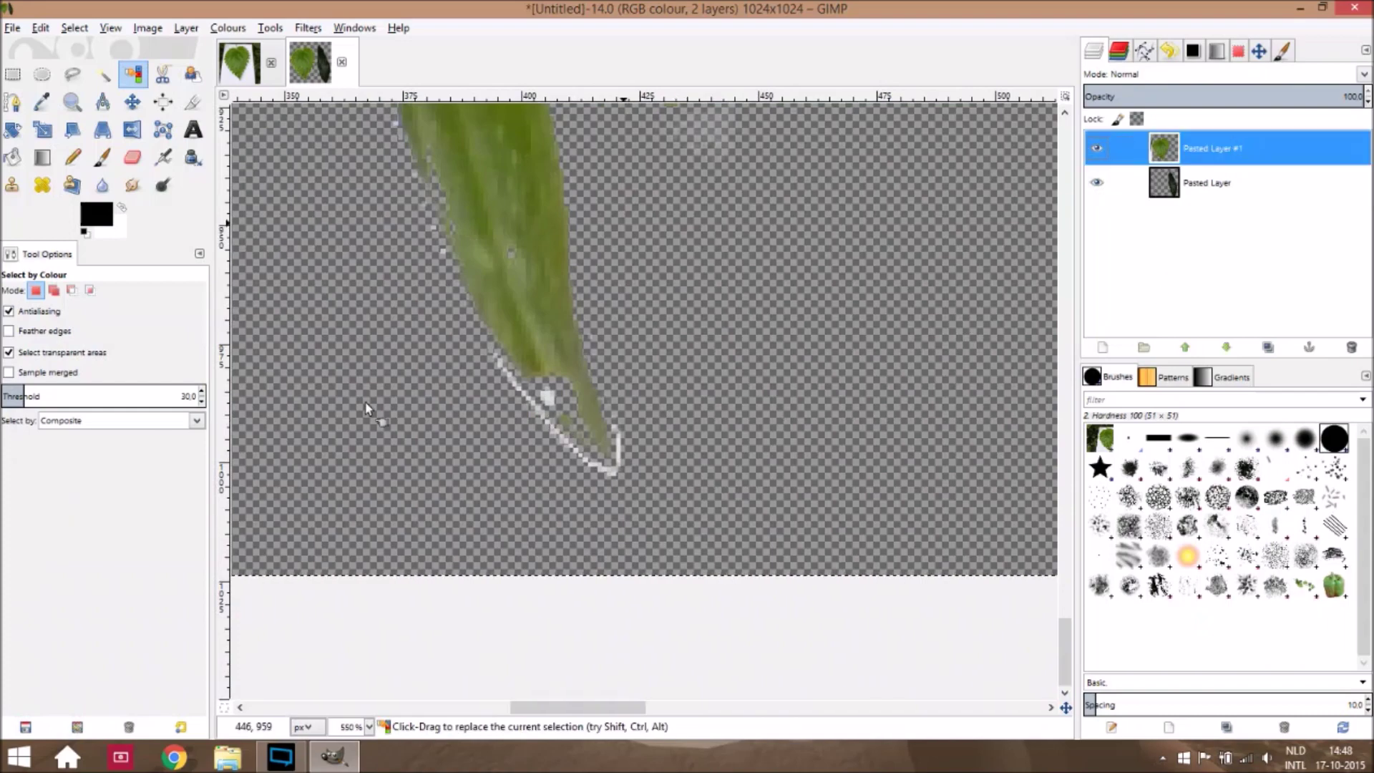
{"action": "left_click", "coordinate": [529, 403]}
{"action": "key", "text": "shift+e"}
{"action": "key", "text": "minus"}
{"action": "key", "text": "minus"}
{"action": "key", "text": "minus"}
{"action": "key", "text": "minus"}
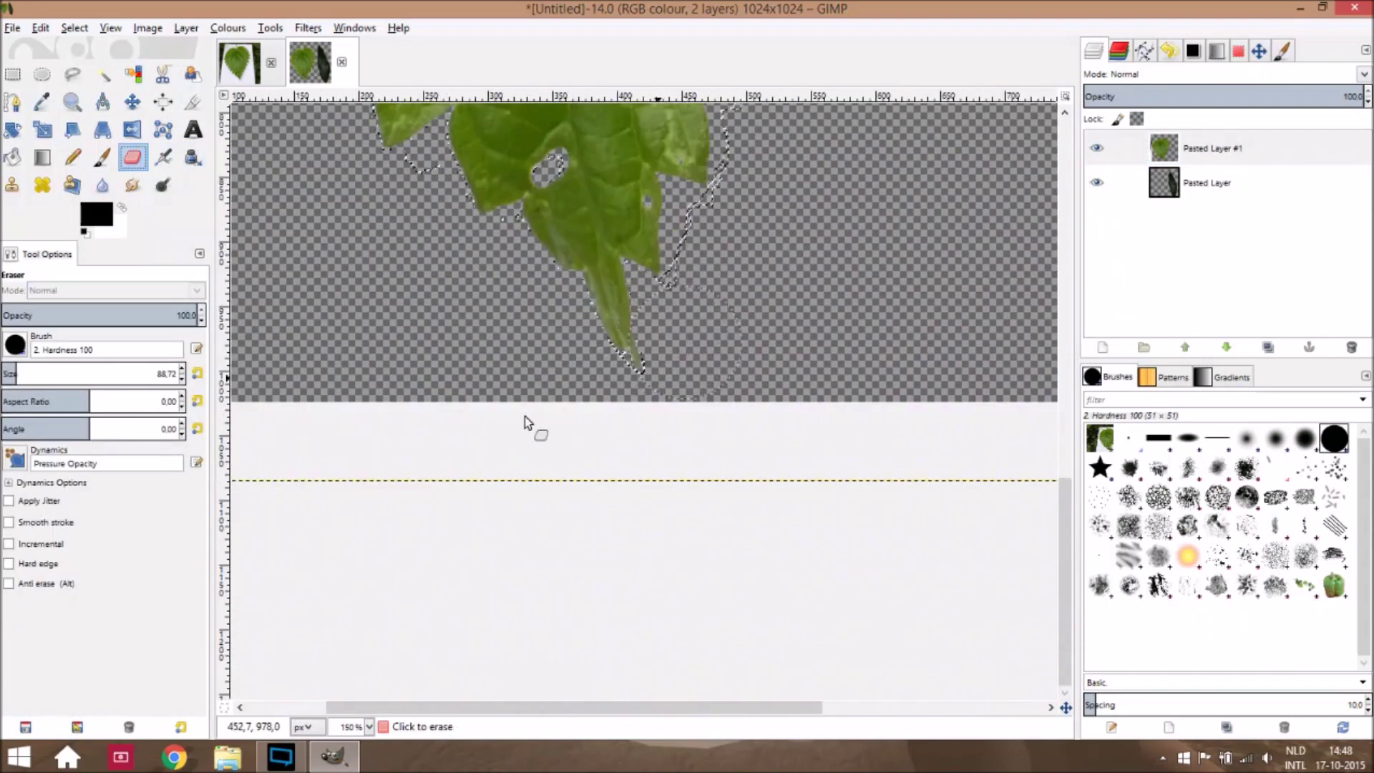
{"action": "scroll", "coordinate": [613, 269], "scroll_direction": "up", "scroll_amount": 3}
{"action": "scroll", "coordinate": [614, 270], "scroll_direction": "left", "scroll_amount": 3}
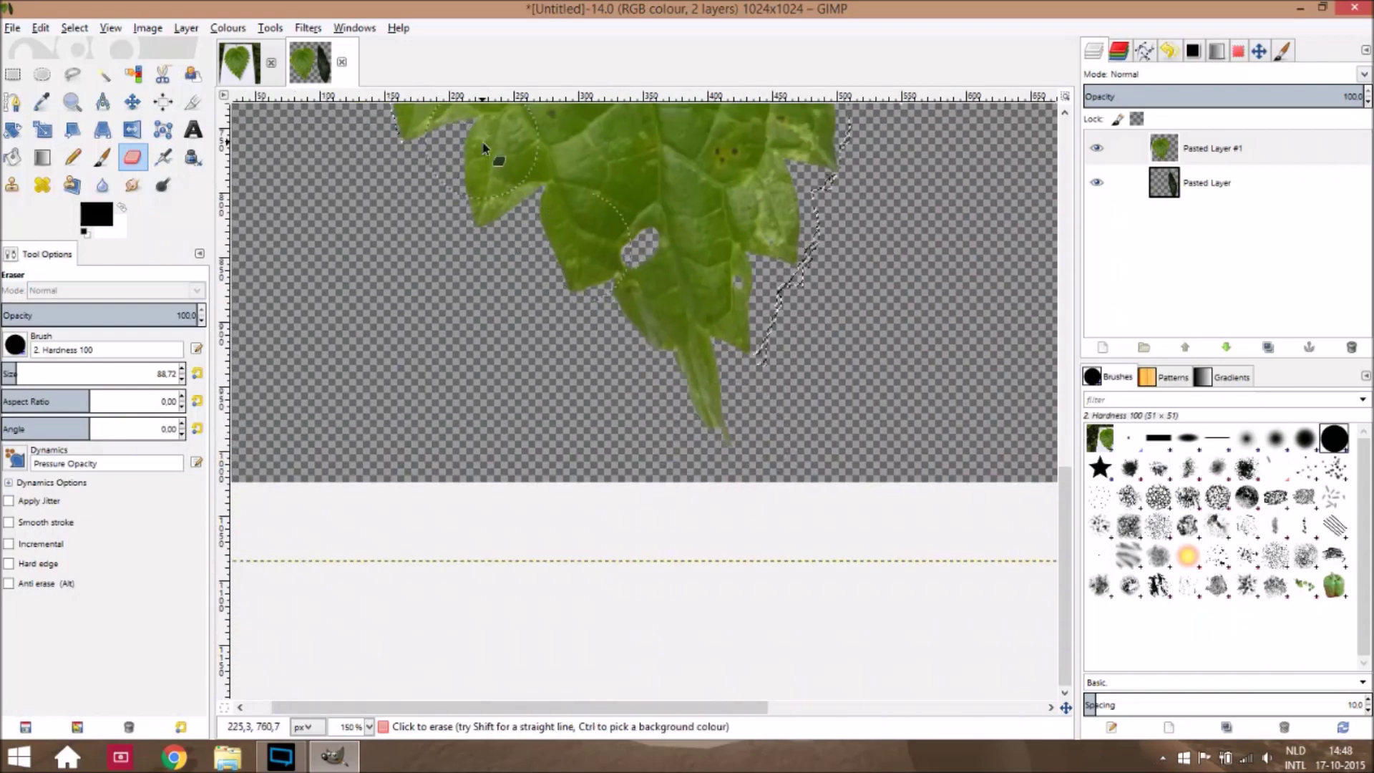
{"action": "scroll", "coordinate": [721, 295], "scroll_direction": "down", "scroll_amount": 5, "text": "ctrl"}
{"action": "scroll", "coordinate": [773, 362], "scroll_direction": "up", "scroll_amount": 1, "text": "ctrl"}
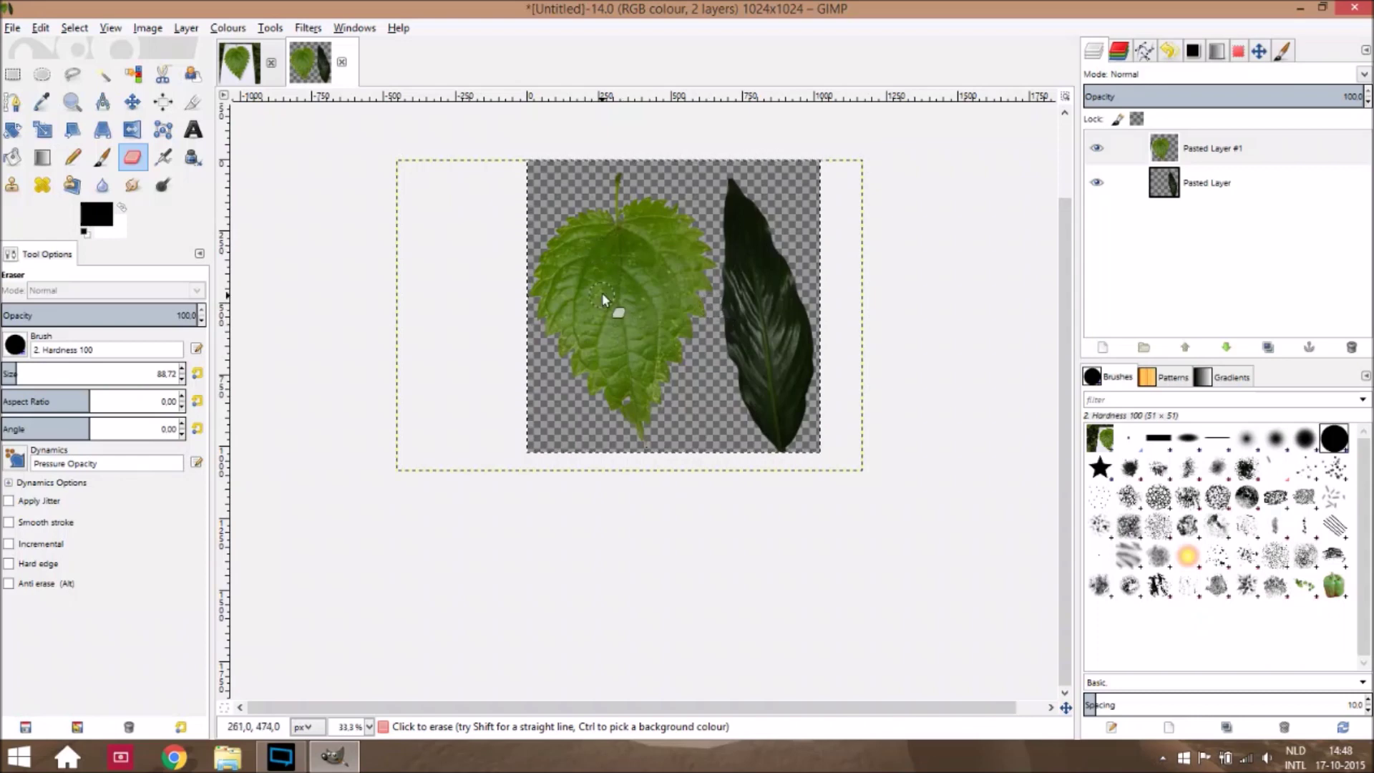
{"action": "scroll", "coordinate": [603, 293], "scroll_direction": "up", "scroll_amount": 1}
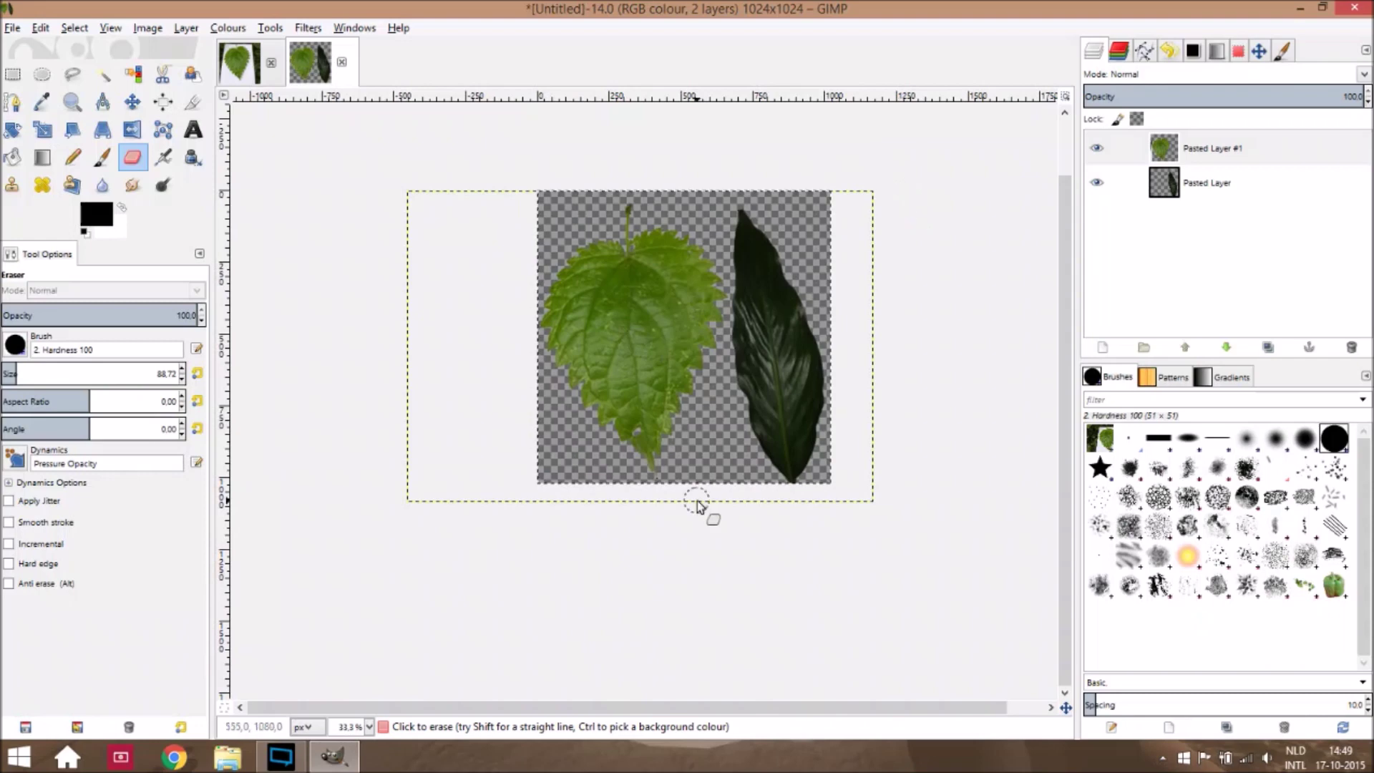
Duplicate both leaf layers, merge Pasted Layer #2 down into the copy, and add a new transparent layer
{"action": "right_click", "coordinate": [1209, 152]}
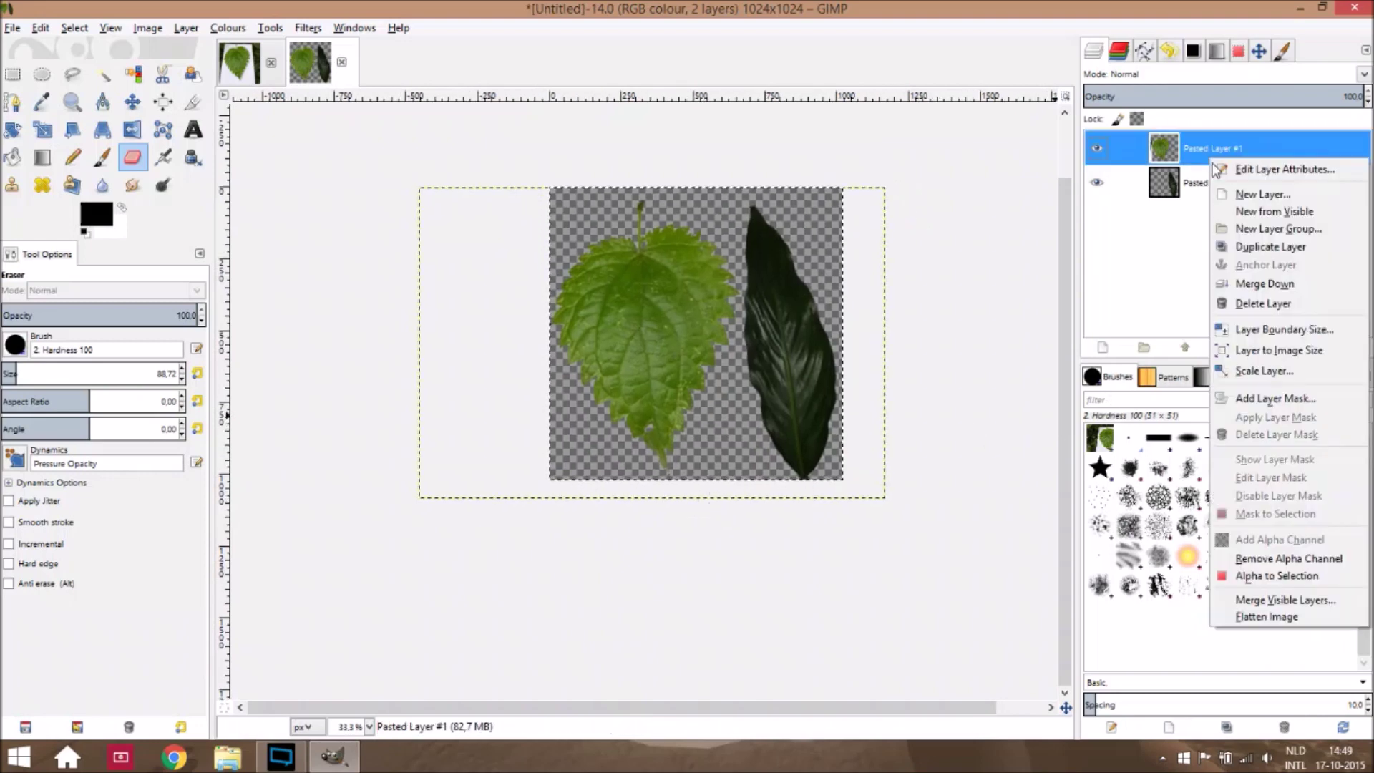
{"action": "left_click", "coordinate": [1263, 246]}
{"action": "right_click", "coordinate": [1214, 216]}
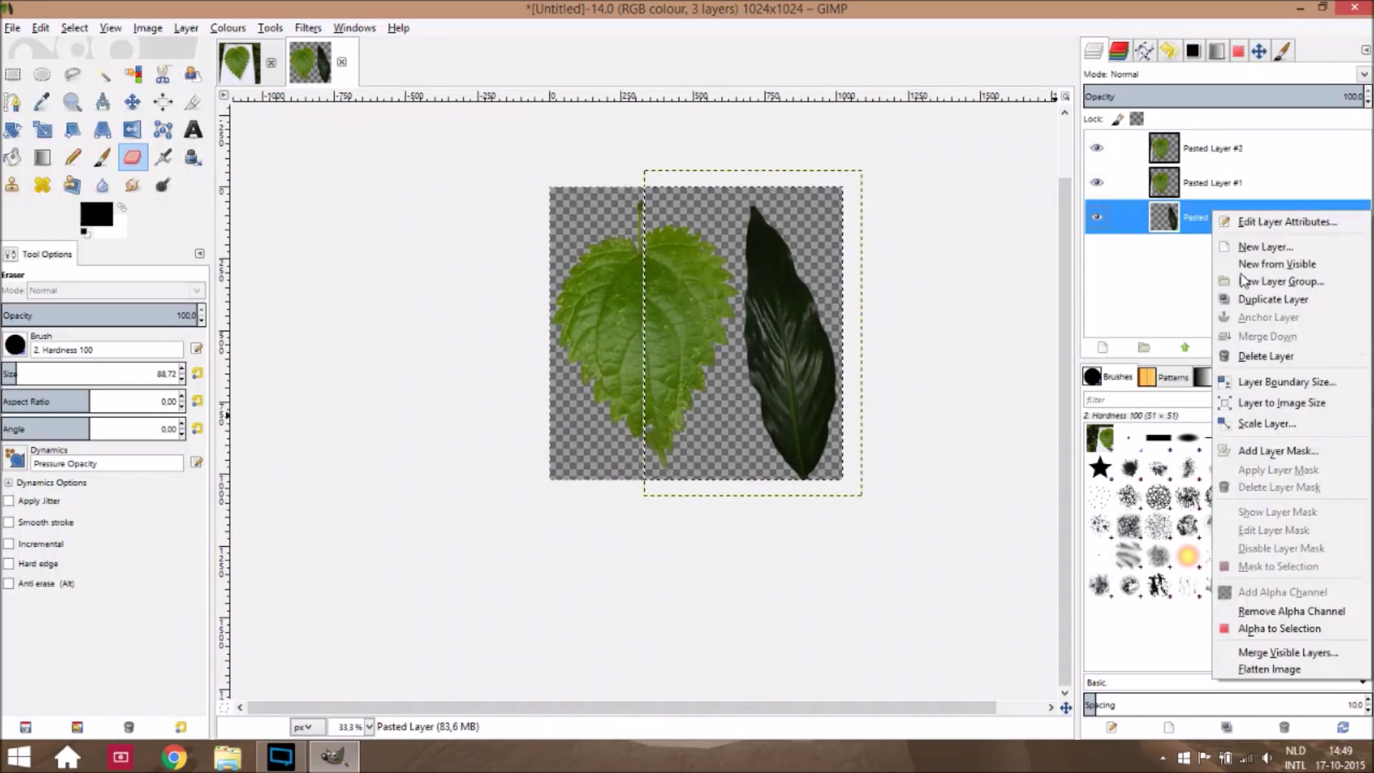
{"action": "left_click", "coordinate": [1286, 298]}
{"action": "left_click_drag", "start_coordinate": [1210, 215], "coordinate": [1196, 166]}
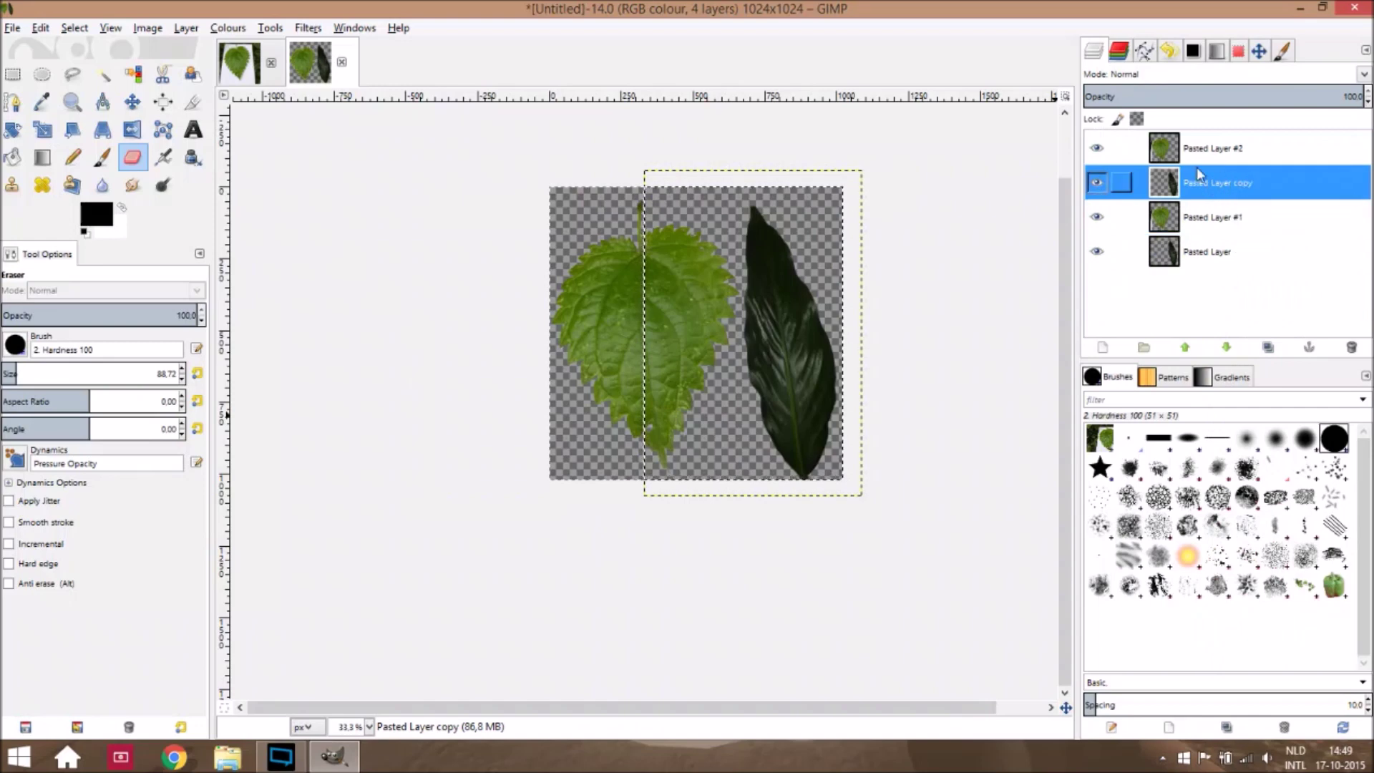
{"action": "right_click", "coordinate": [1195, 154]}
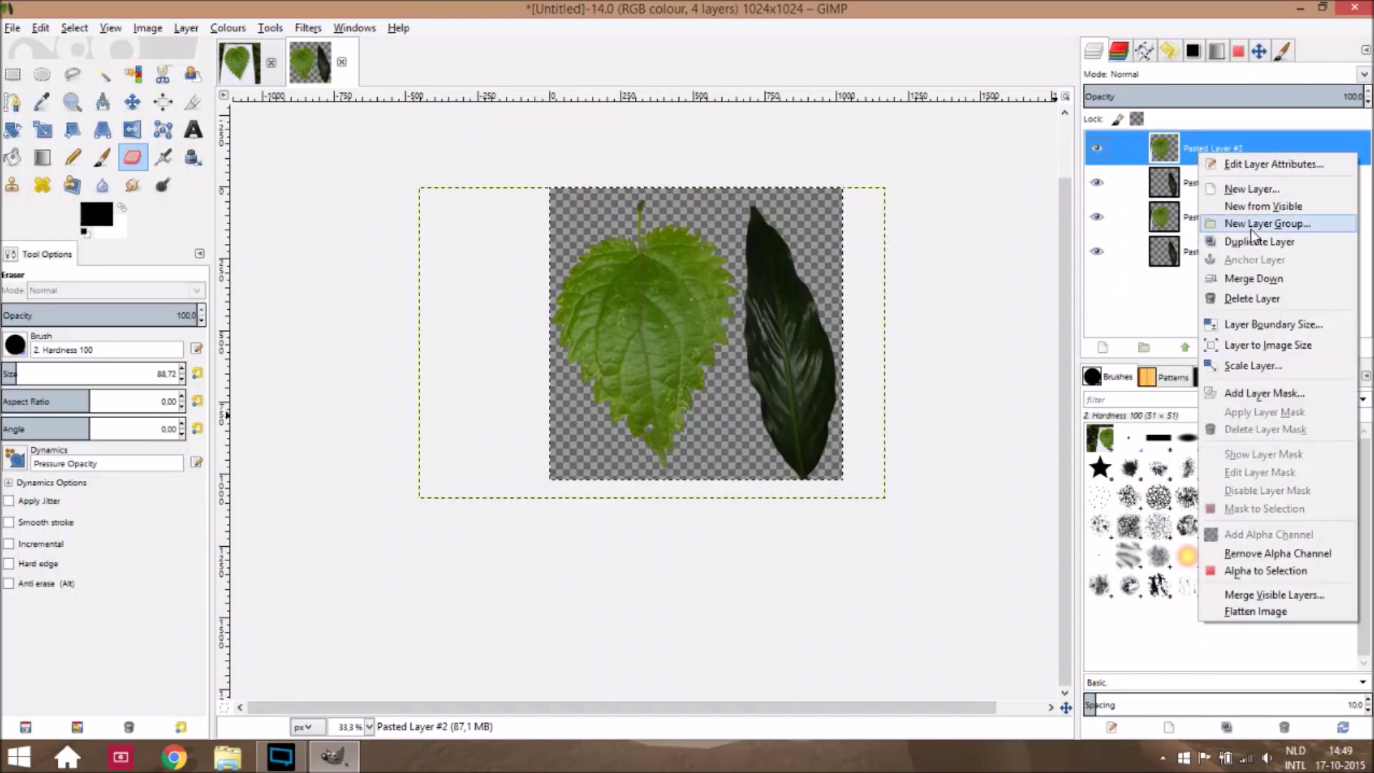
{"action": "left_click", "coordinate": [1264, 277]}
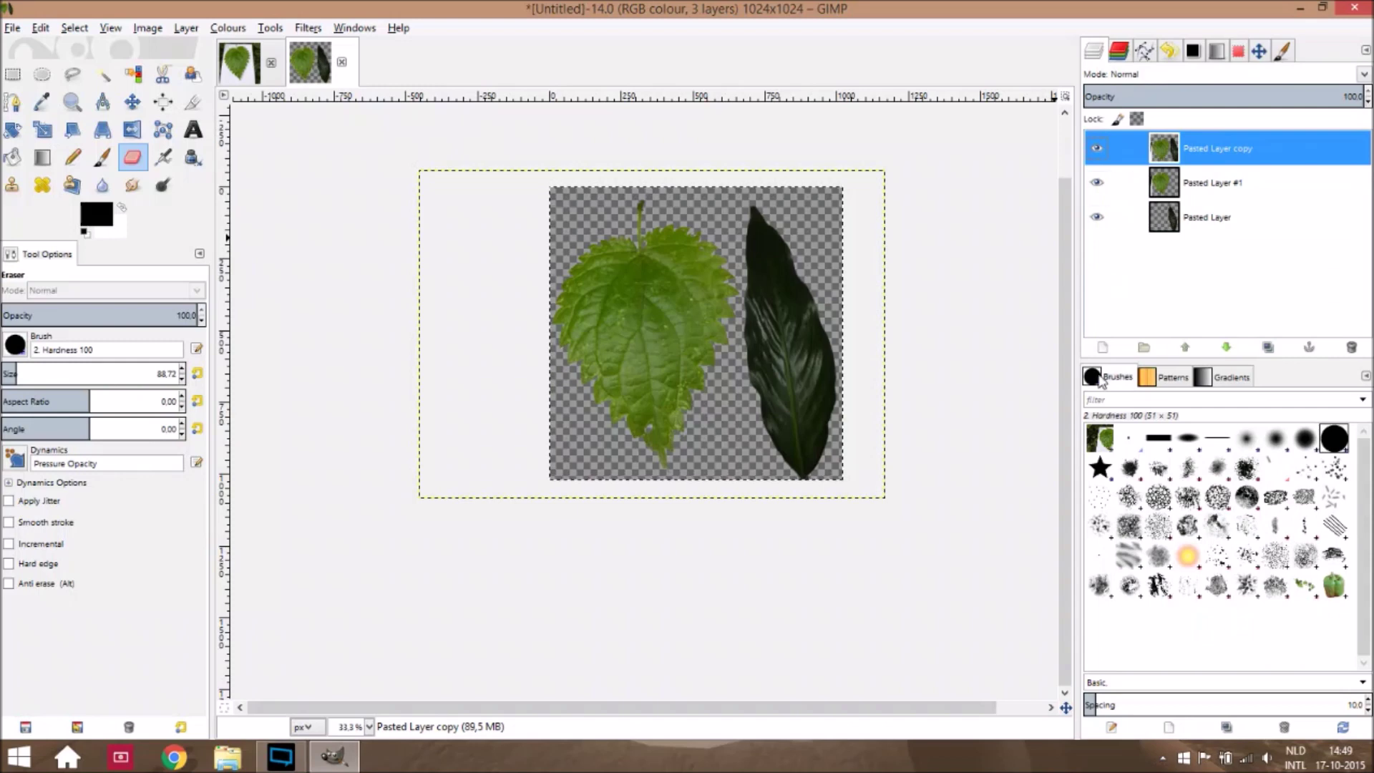
{"action": "left_click", "coordinate": [1110, 348]}
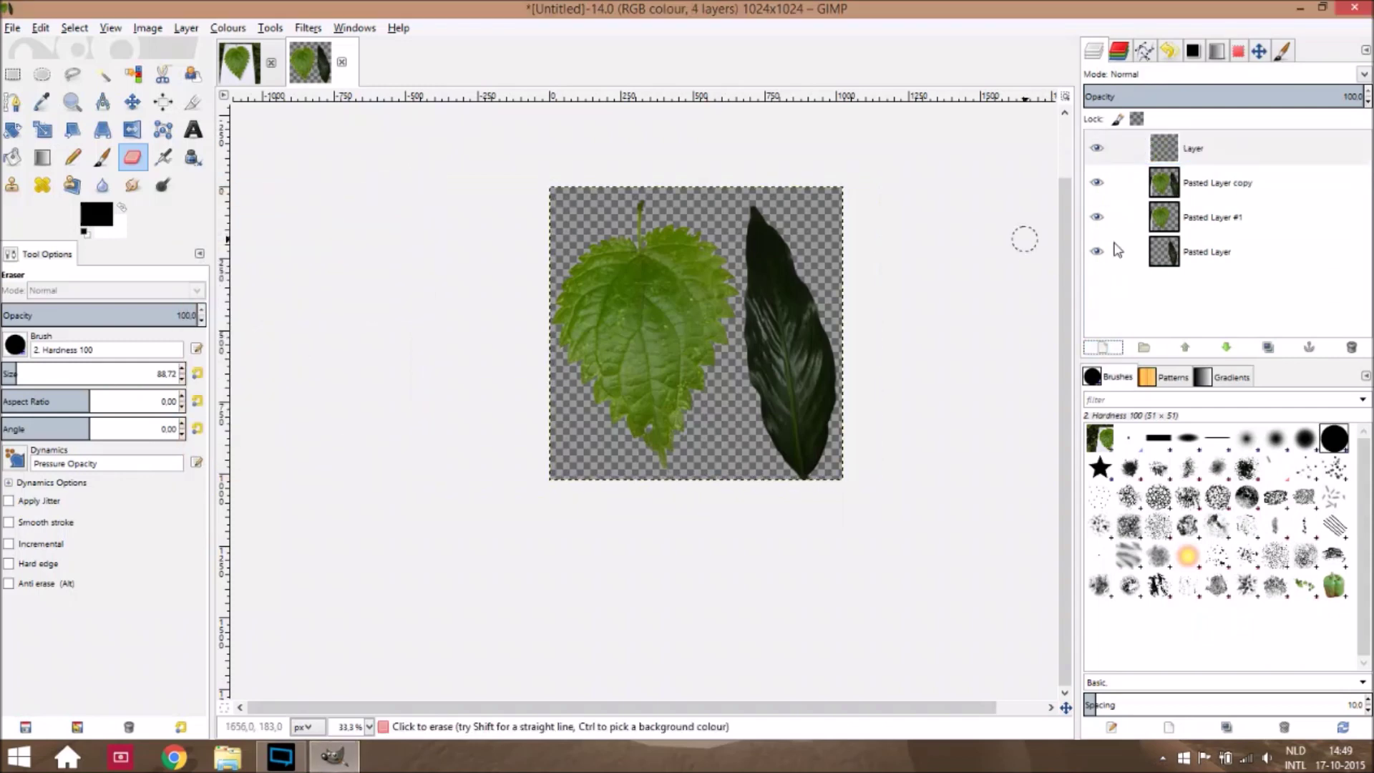
With the new empty Layer active, set the foreground colour to grey 808080 (value 50)
{"action": "left_click", "coordinate": [1225, 153]}
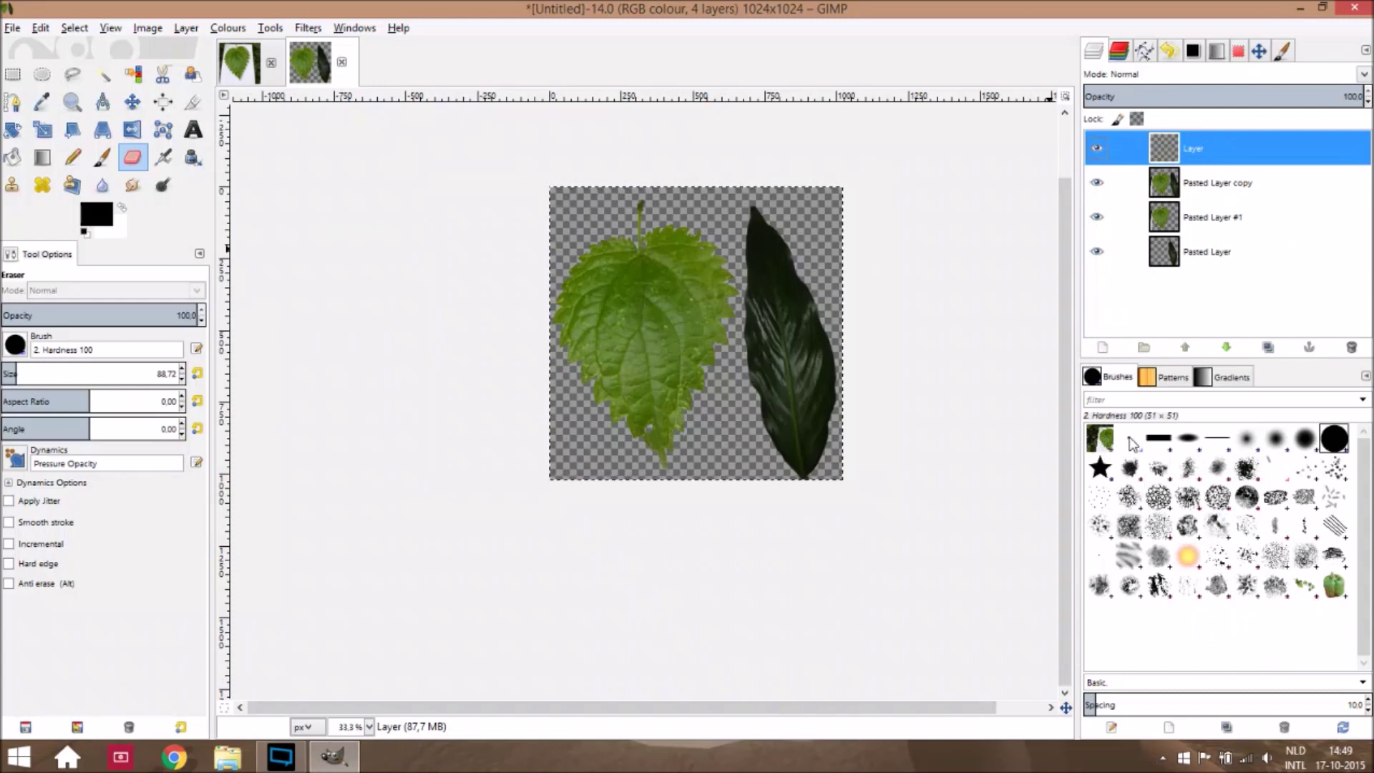
{"action": "left_click", "coordinate": [89, 215]}
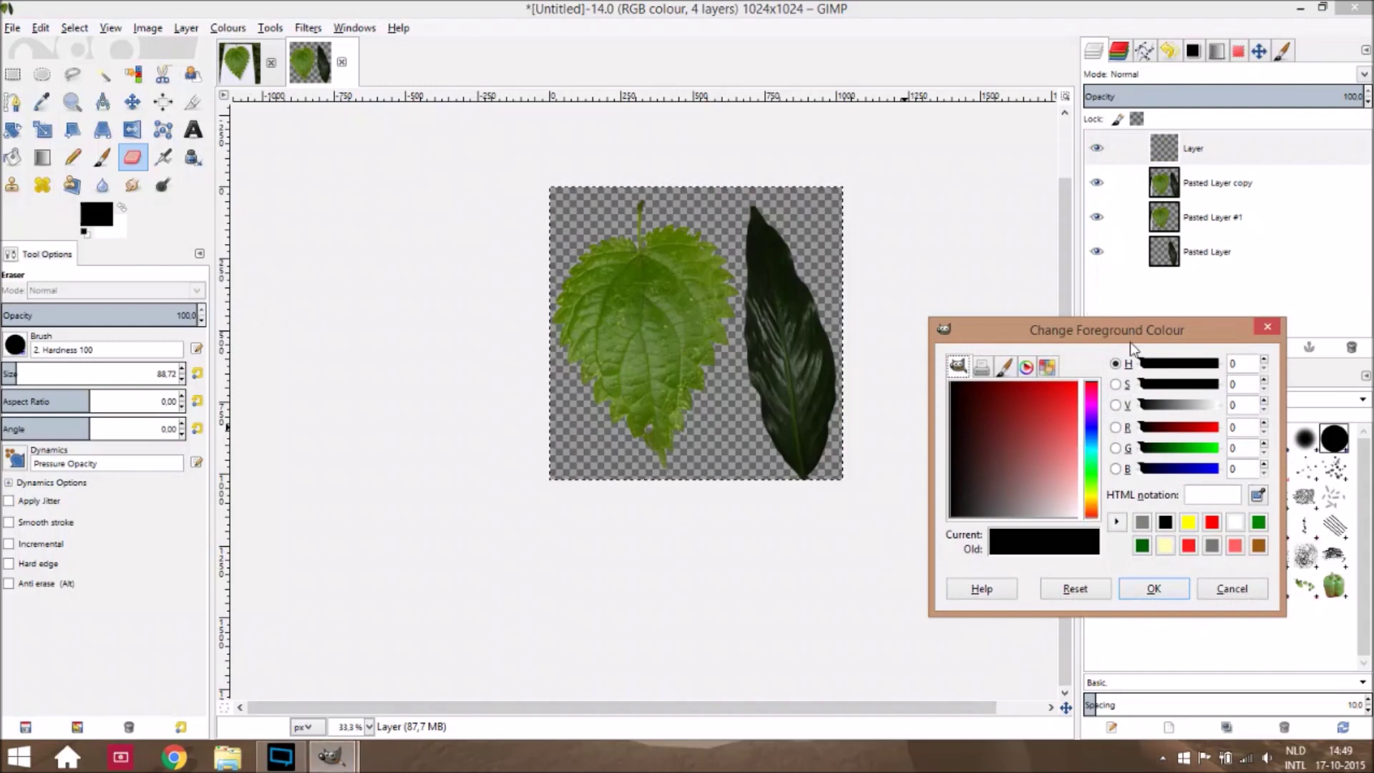
{"action": "left_click_drag", "start_coordinate": [1129, 342], "coordinate": [1012, 280]}
{"action": "left_click", "coordinate": [1025, 462]}
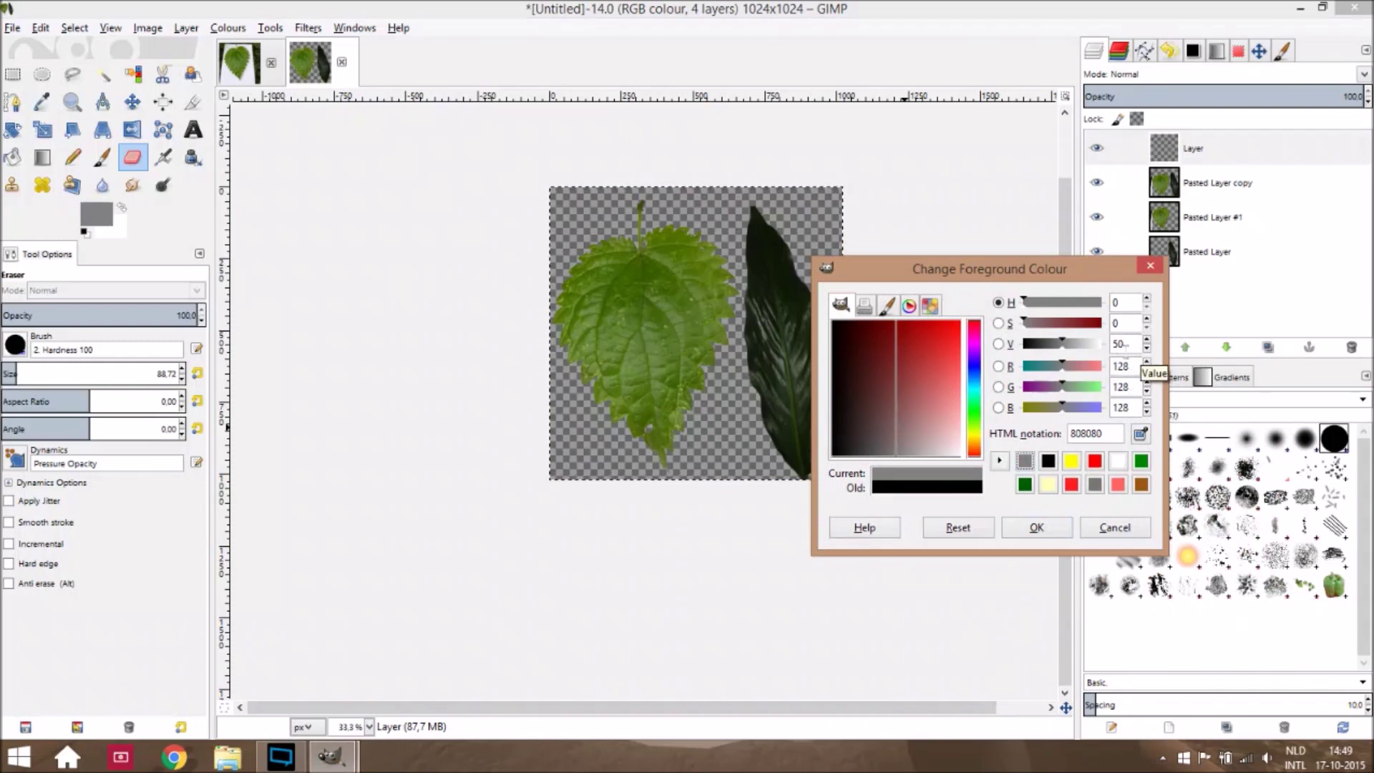
{"action": "left_click", "coordinate": [1125, 345]}
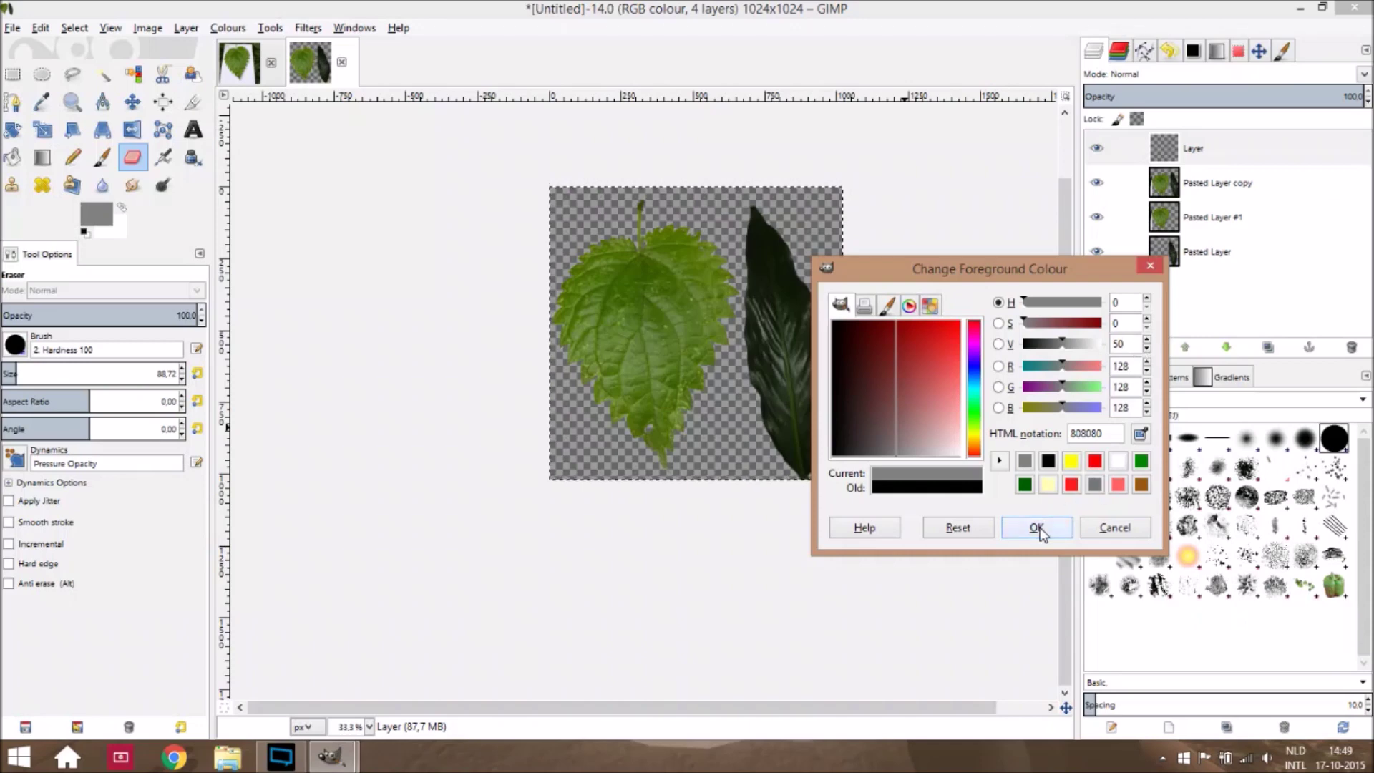
{"action": "left_click", "coordinate": [1041, 529]}
Bucket-fill the transparent top layer solid with the mid grey
{"action": "left_click", "coordinate": [13, 159]}
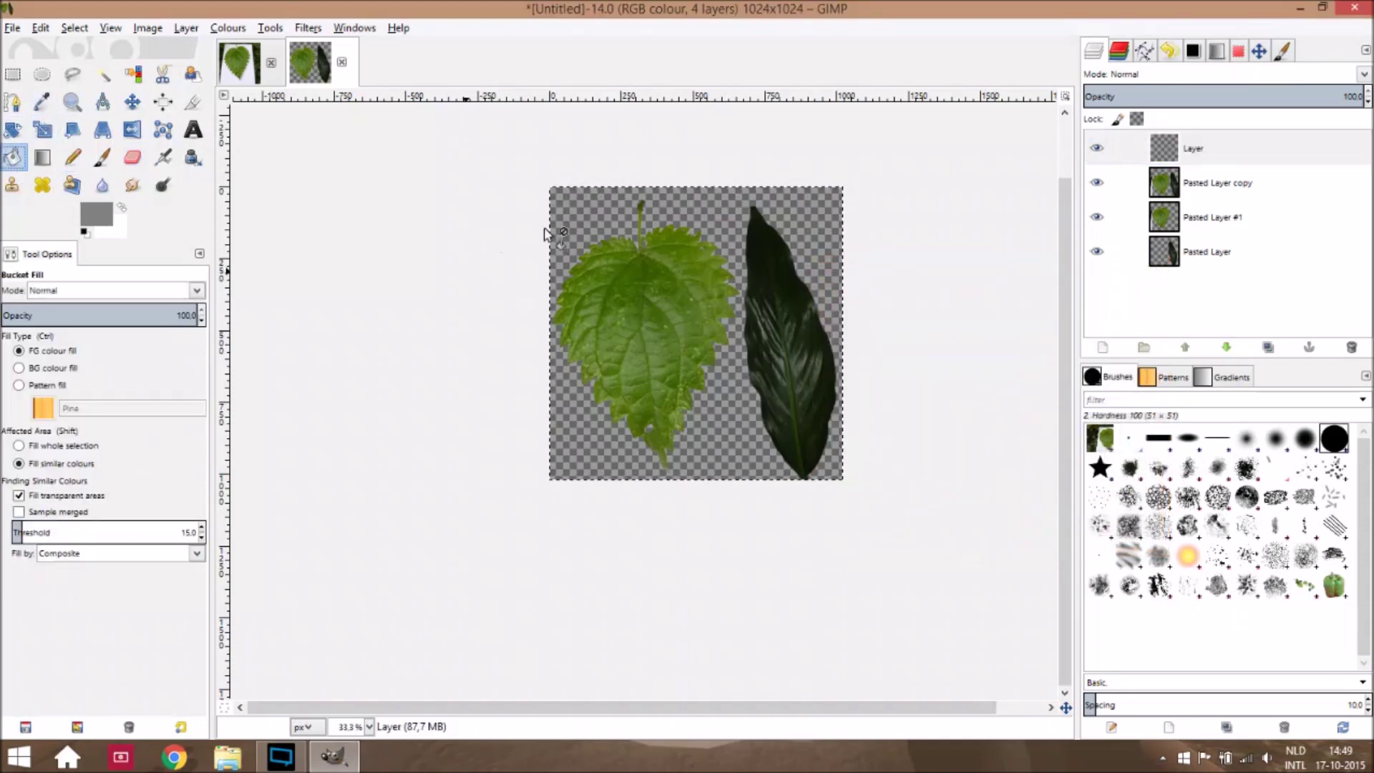
{"action": "left_click", "coordinate": [765, 327]}
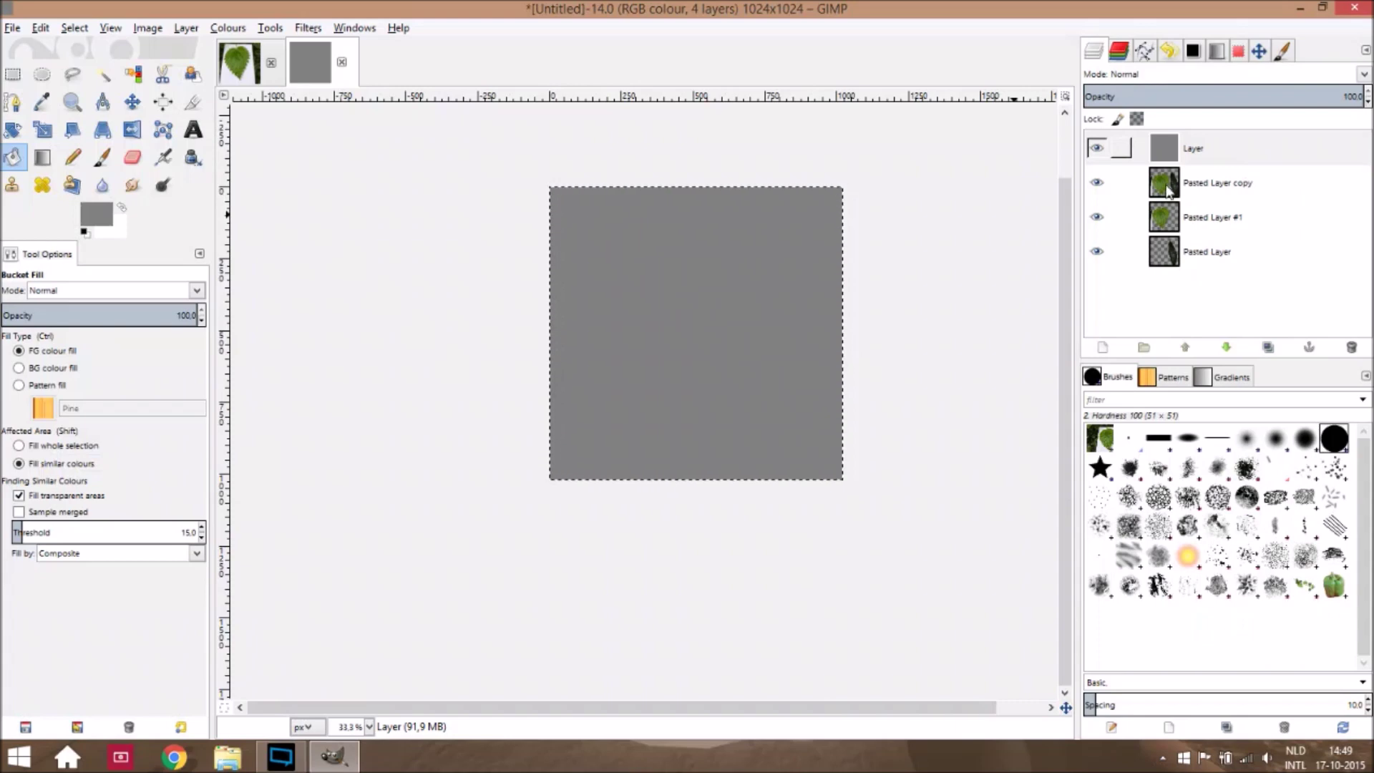
{"action": "left_click_drag", "start_coordinate": [1168, 188], "coordinate": [978, 249]}
{"action": "left_click_drag", "start_coordinate": [797, 289], "coordinate": [282, 198]}
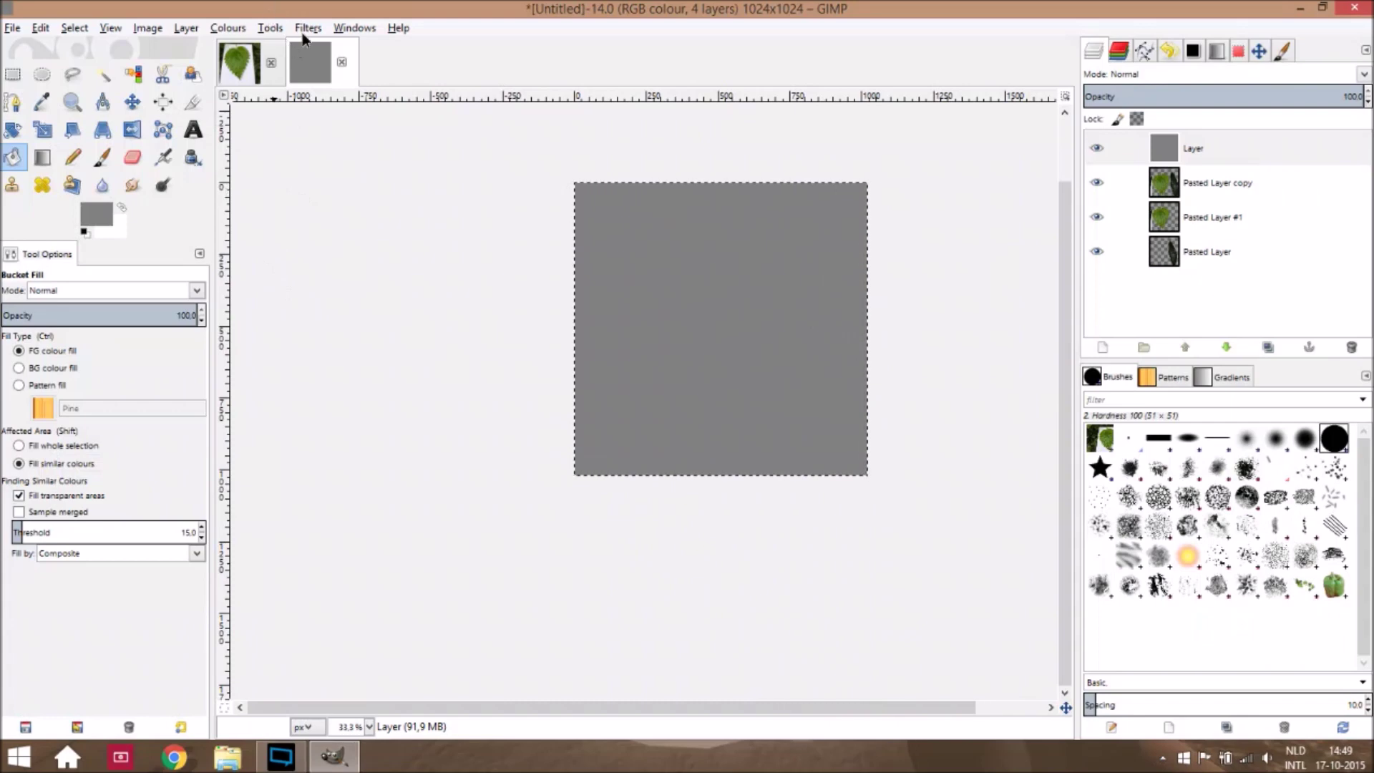
{"action": "left_click", "coordinate": [308, 27]}
Apply Map > Bump Map to the grey layer using the Layer copy as bump map at depth 9
{"action": "mouse_move", "coordinate": [312, 115]}
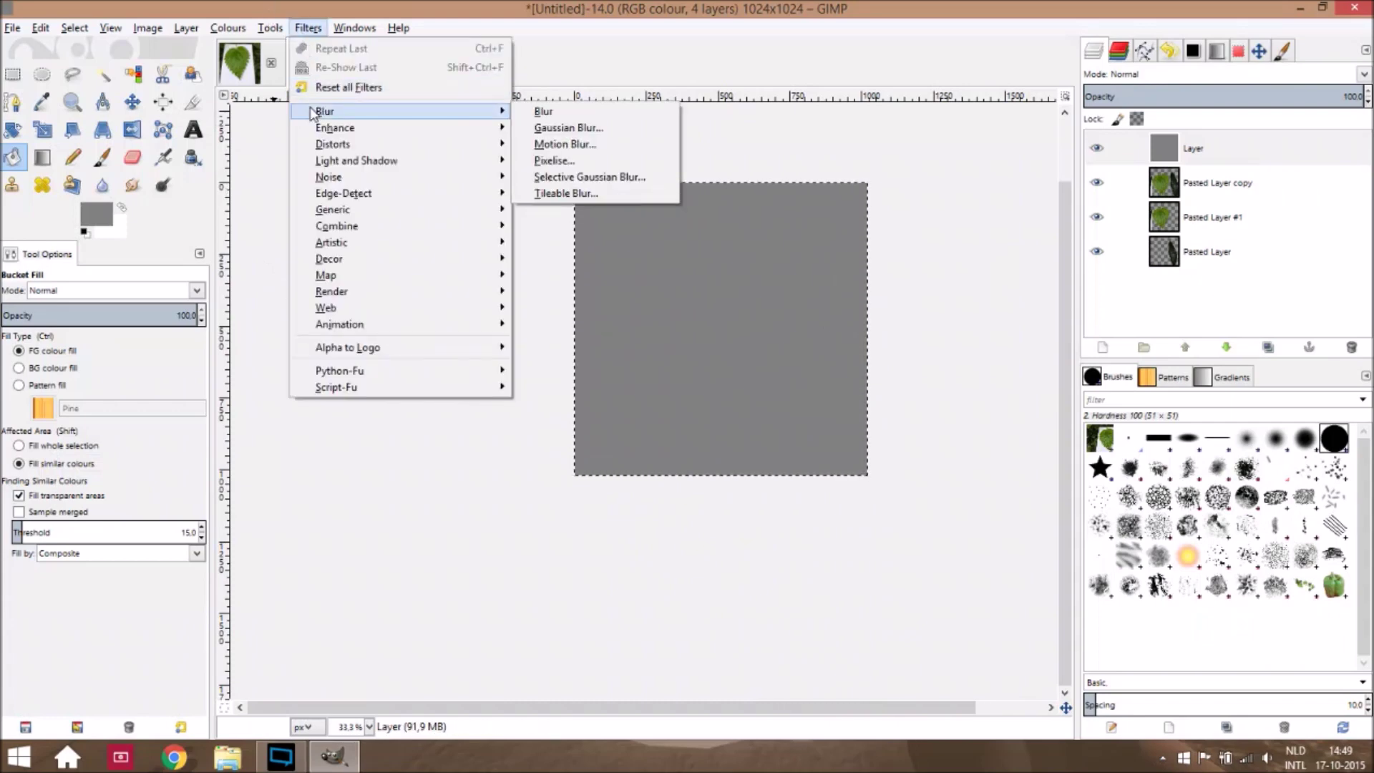
{"action": "left_click", "coordinate": [686, 329]}
{"action": "left_click", "coordinate": [303, 29]}
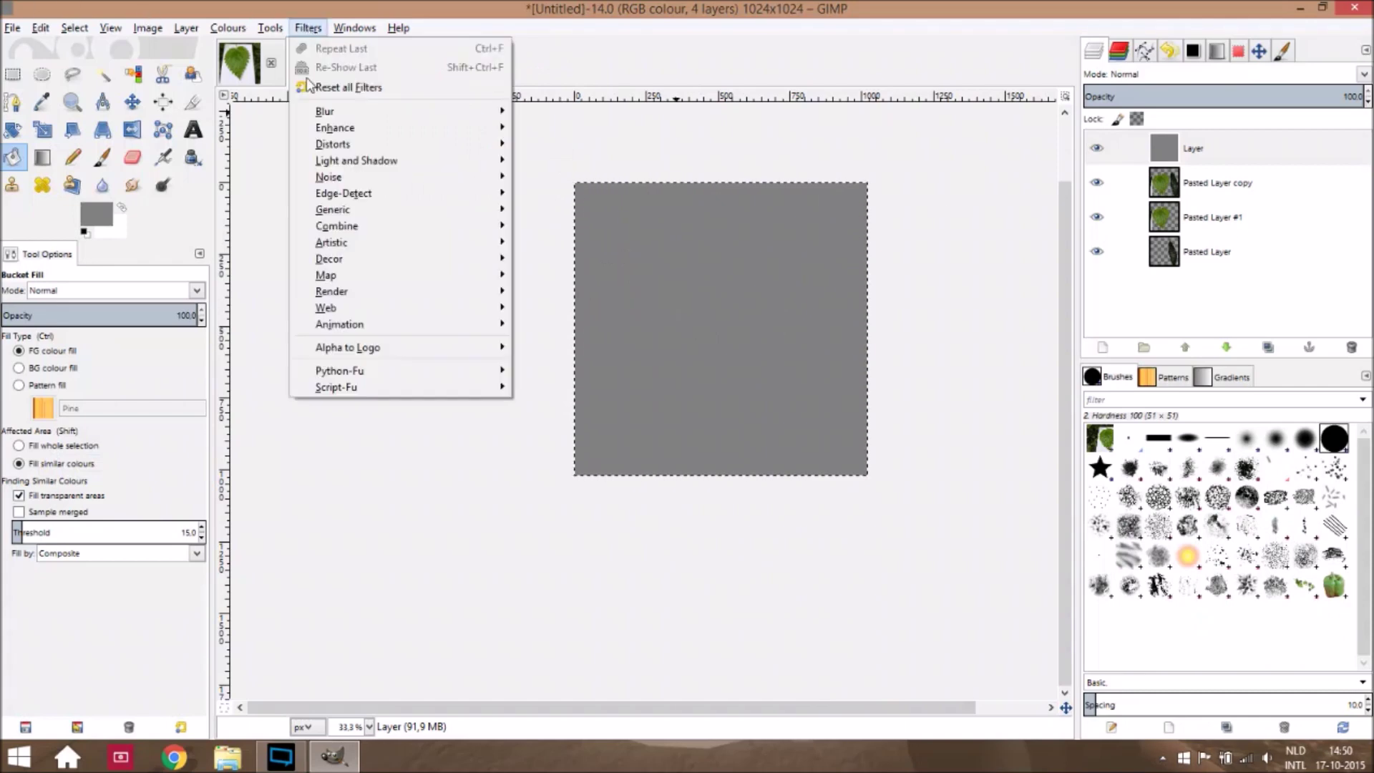
{"action": "mouse_move", "coordinate": [375, 275]}
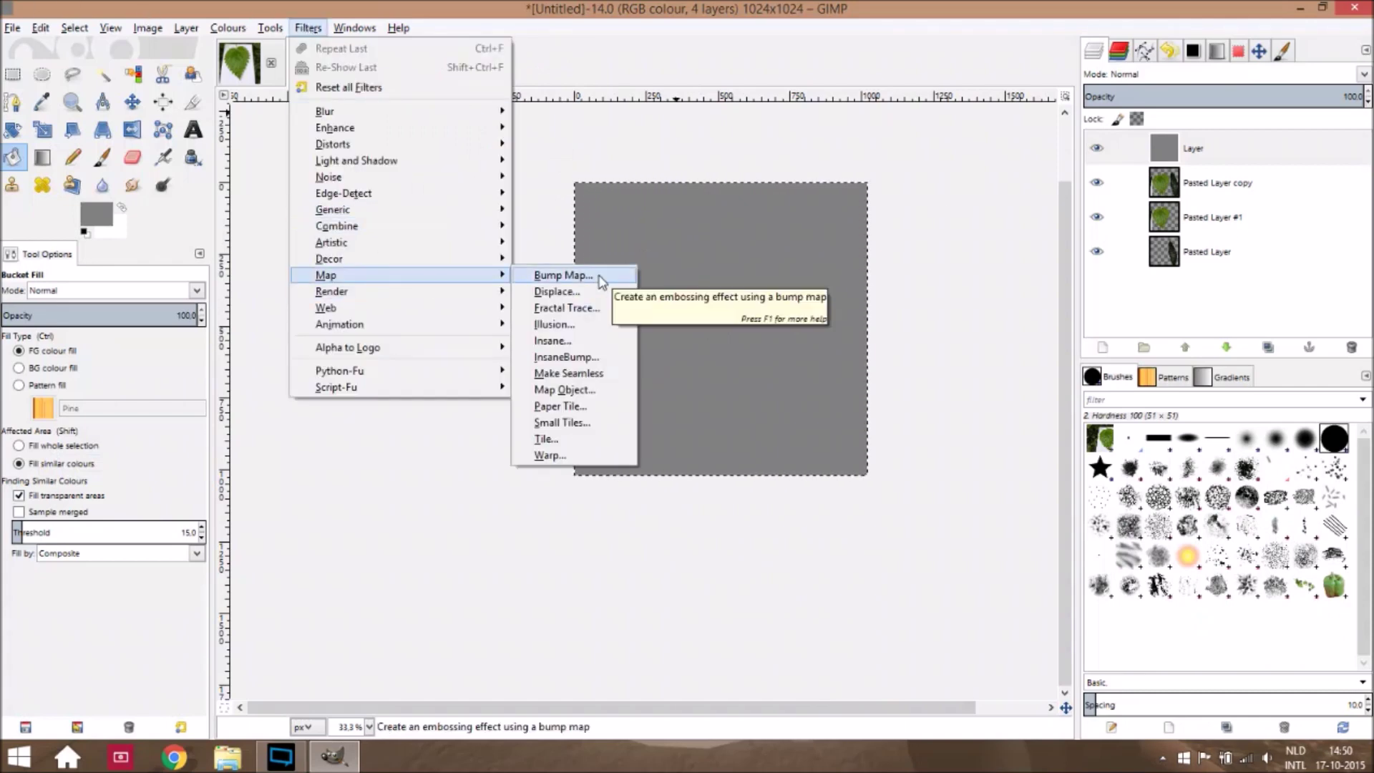
{"action": "left_click", "coordinate": [600, 277]}
{"action": "left_click", "coordinate": [902, 252]}
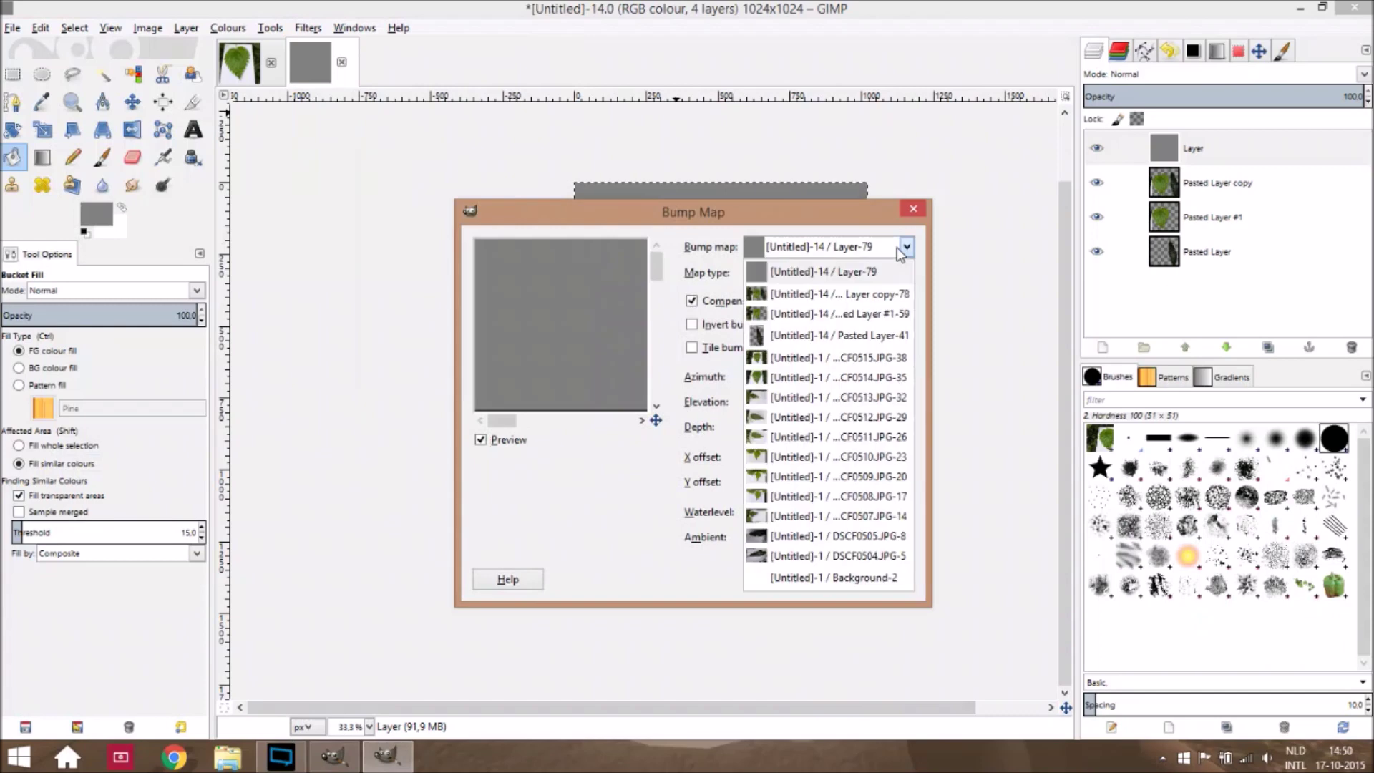
{"action": "left_click", "coordinate": [871, 297]}
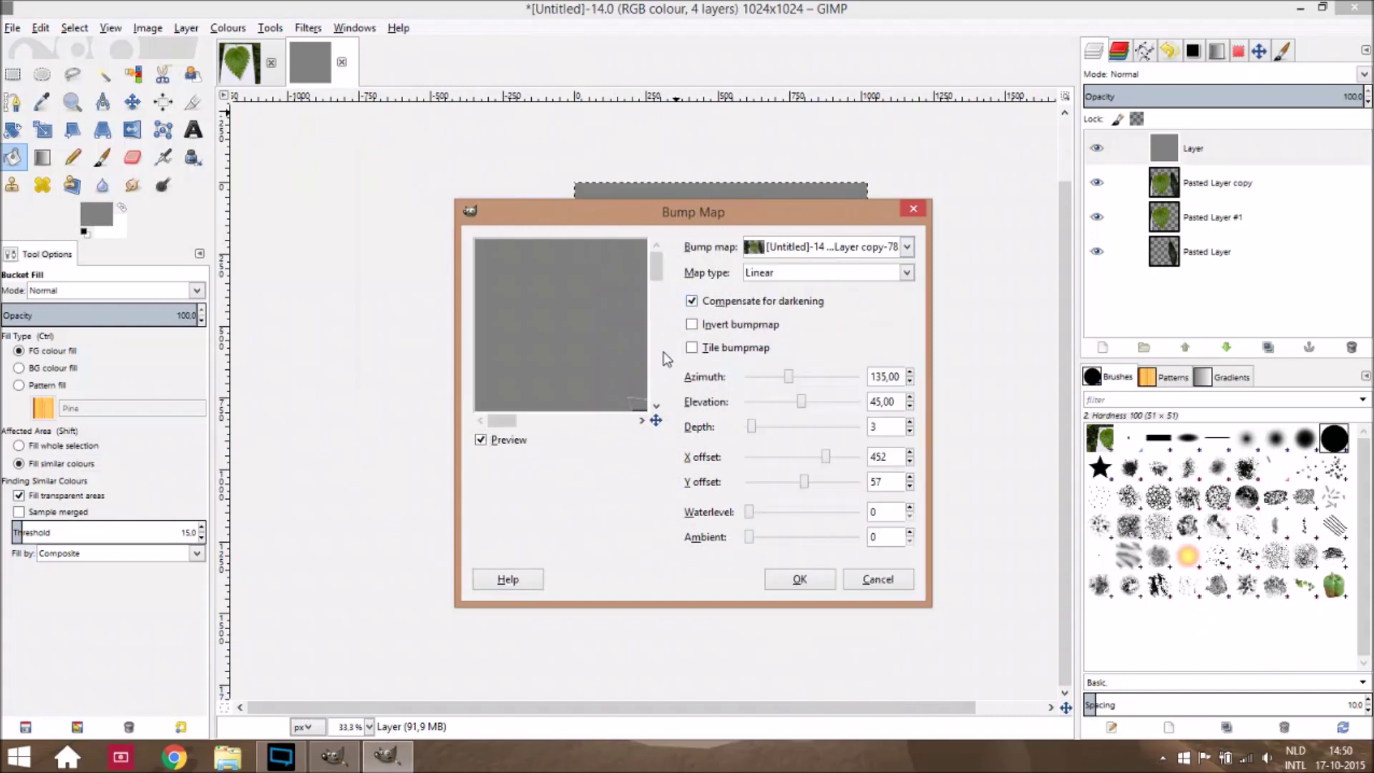
{"action": "left_click_drag", "start_coordinate": [624, 372], "coordinate": [546, 277]}
{"action": "left_click_drag", "start_coordinate": [629, 362], "coordinate": [650, 294]}
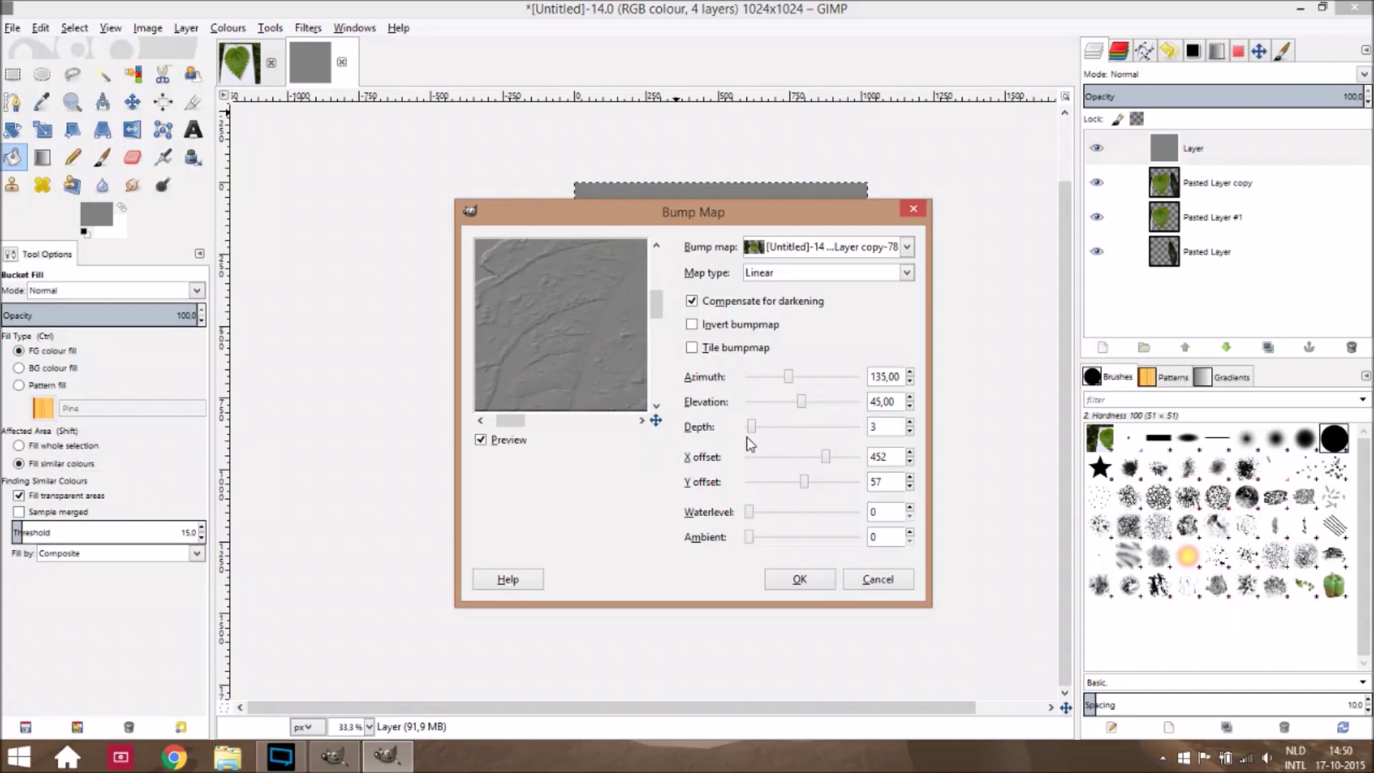
{"action": "left_click_drag", "start_coordinate": [758, 426], "coordinate": [764, 431]}
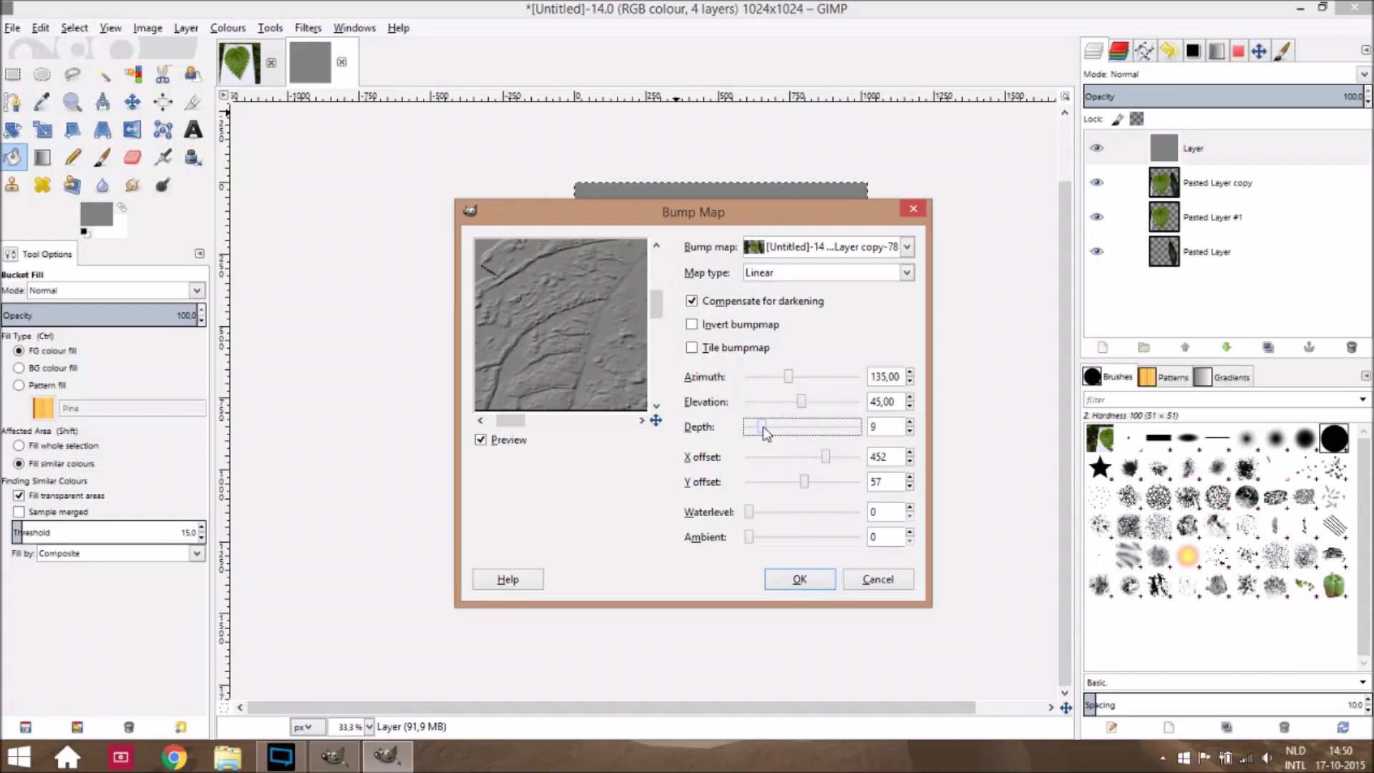
{"action": "left_click", "coordinate": [801, 577]}
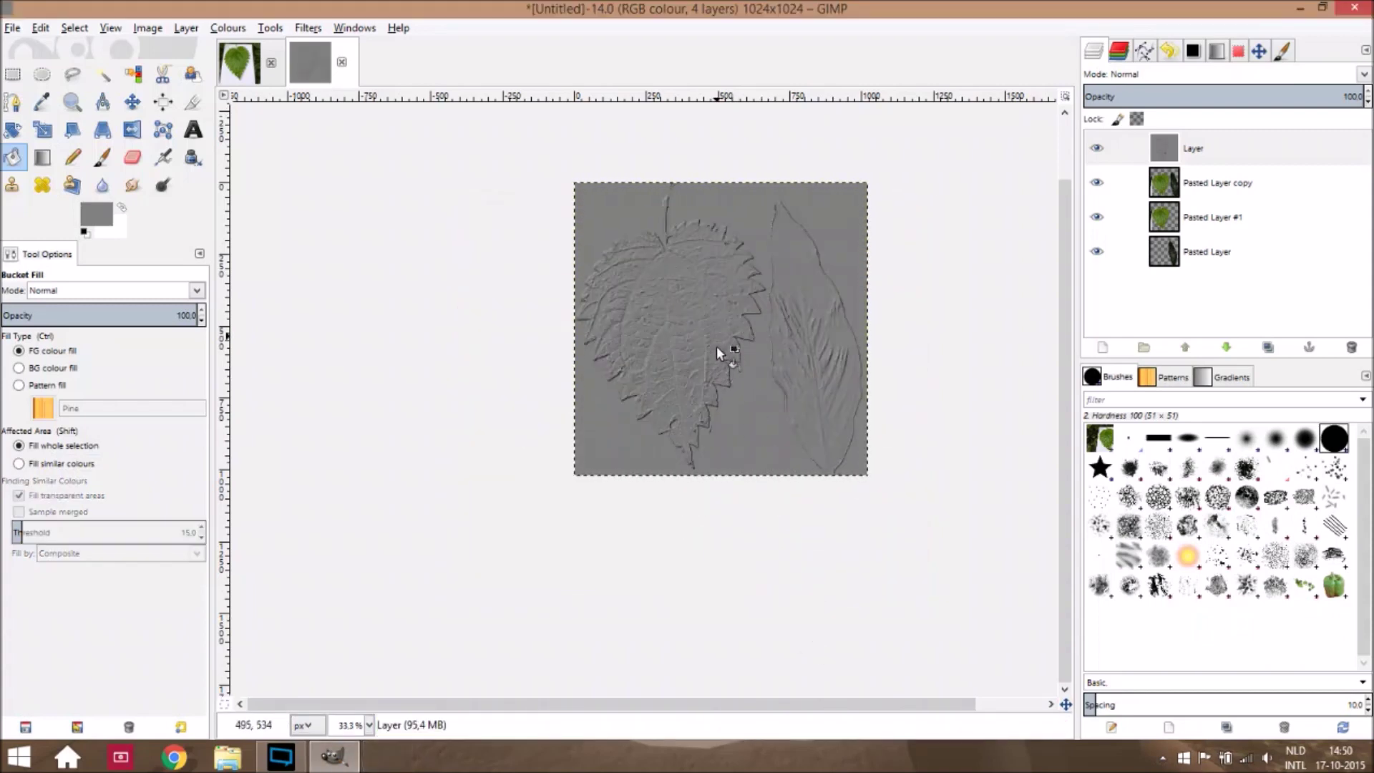
{"action": "scroll", "coordinate": [723, 343], "scroll_direction": "left", "scroll_amount": 3}
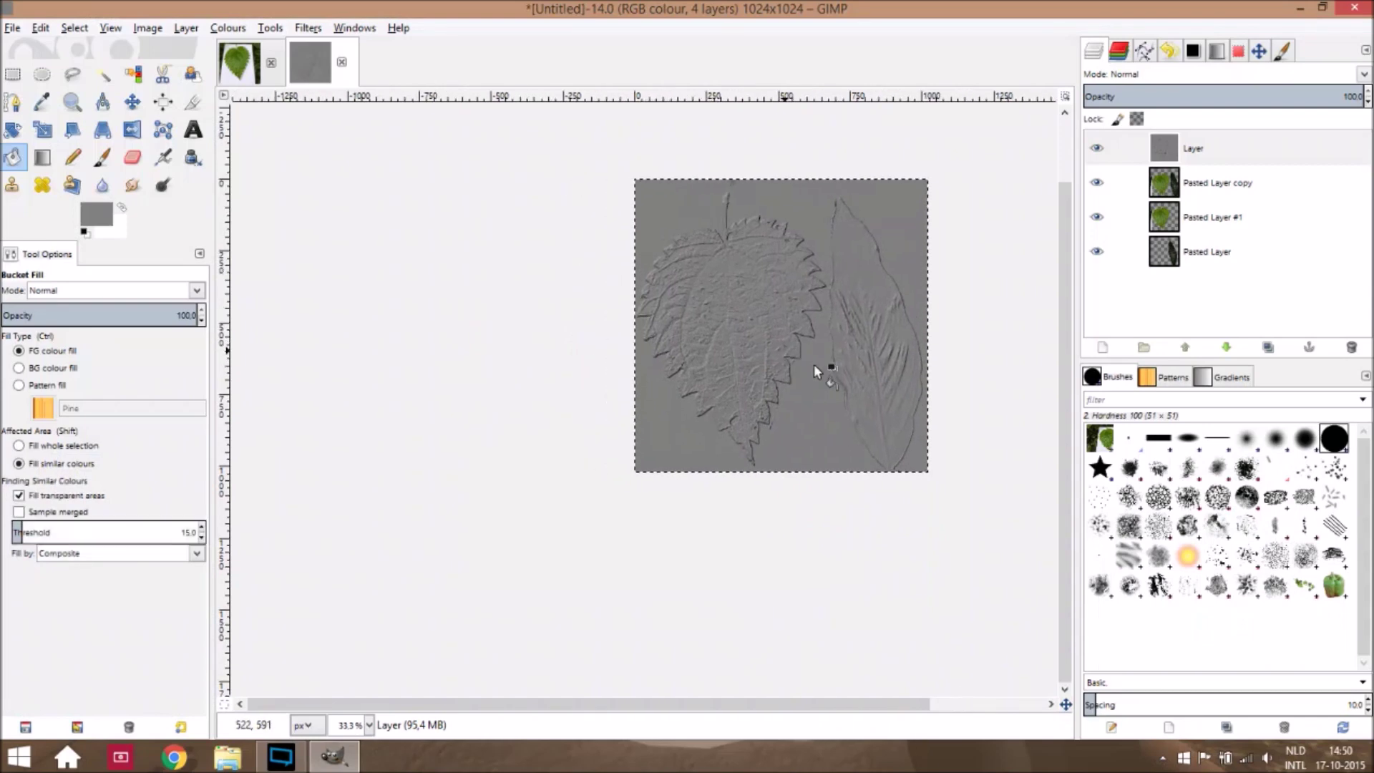
{"action": "scroll", "coordinate": [810, 329], "scroll_direction": "up", "scroll_amount": 1}
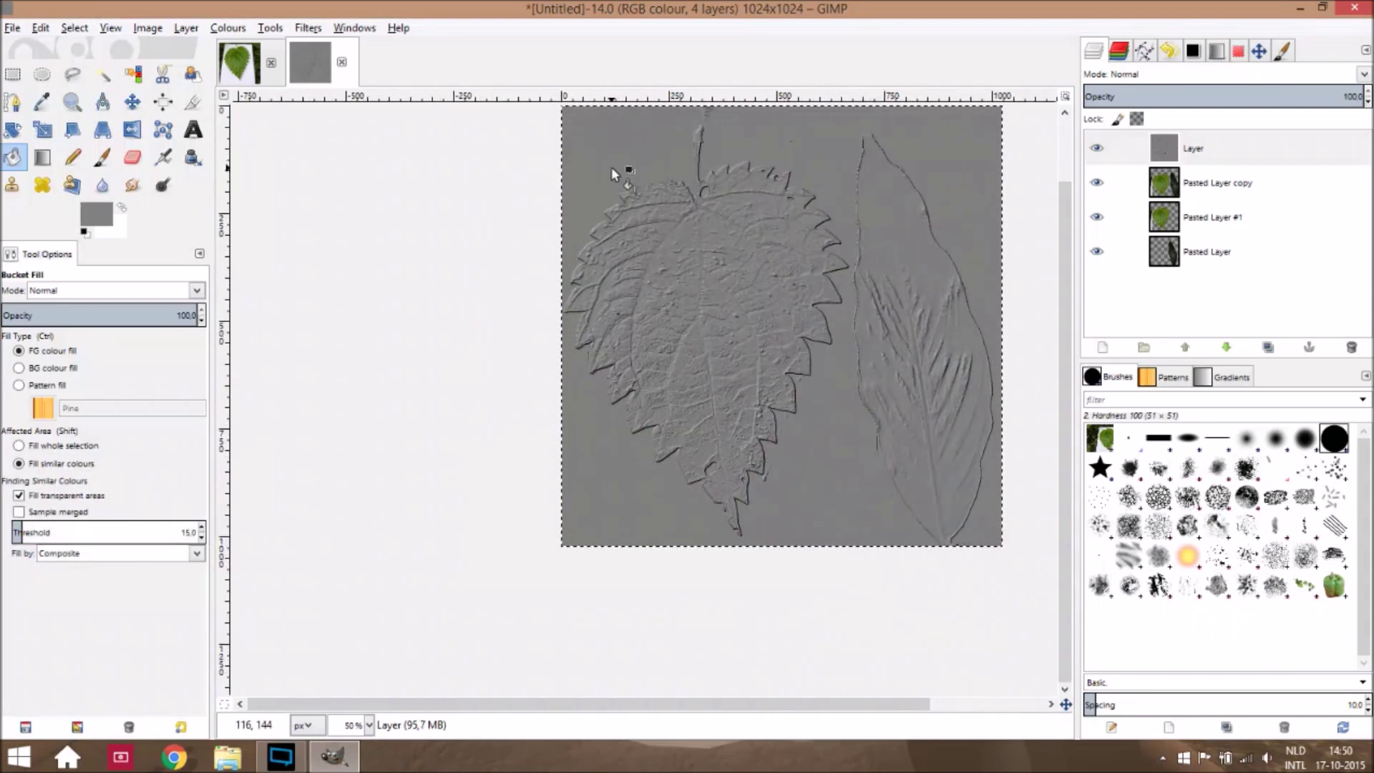
{"action": "scroll", "coordinate": [699, 396], "scroll_direction": "up", "scroll_amount": 5}
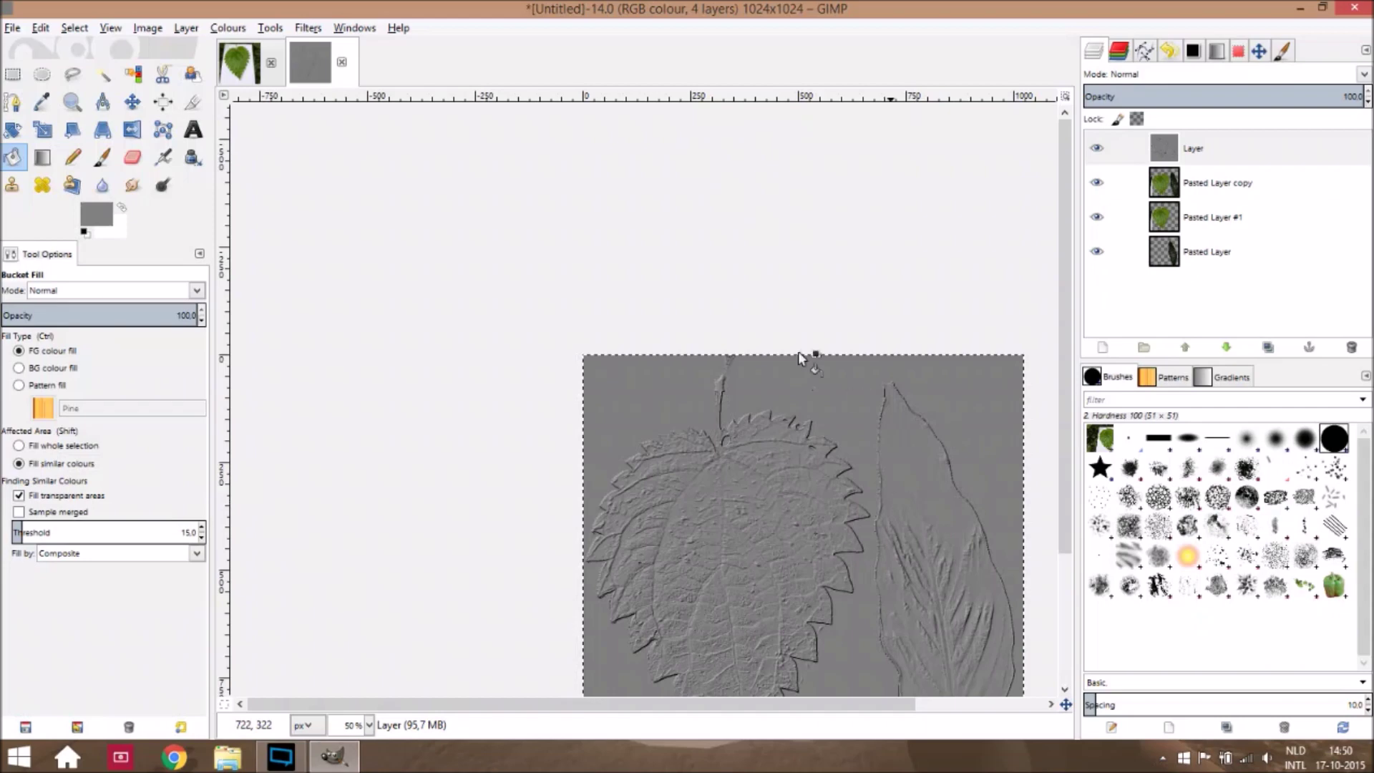
{"action": "left_click_drag", "start_coordinate": [840, 492], "coordinate": [827, 410]}
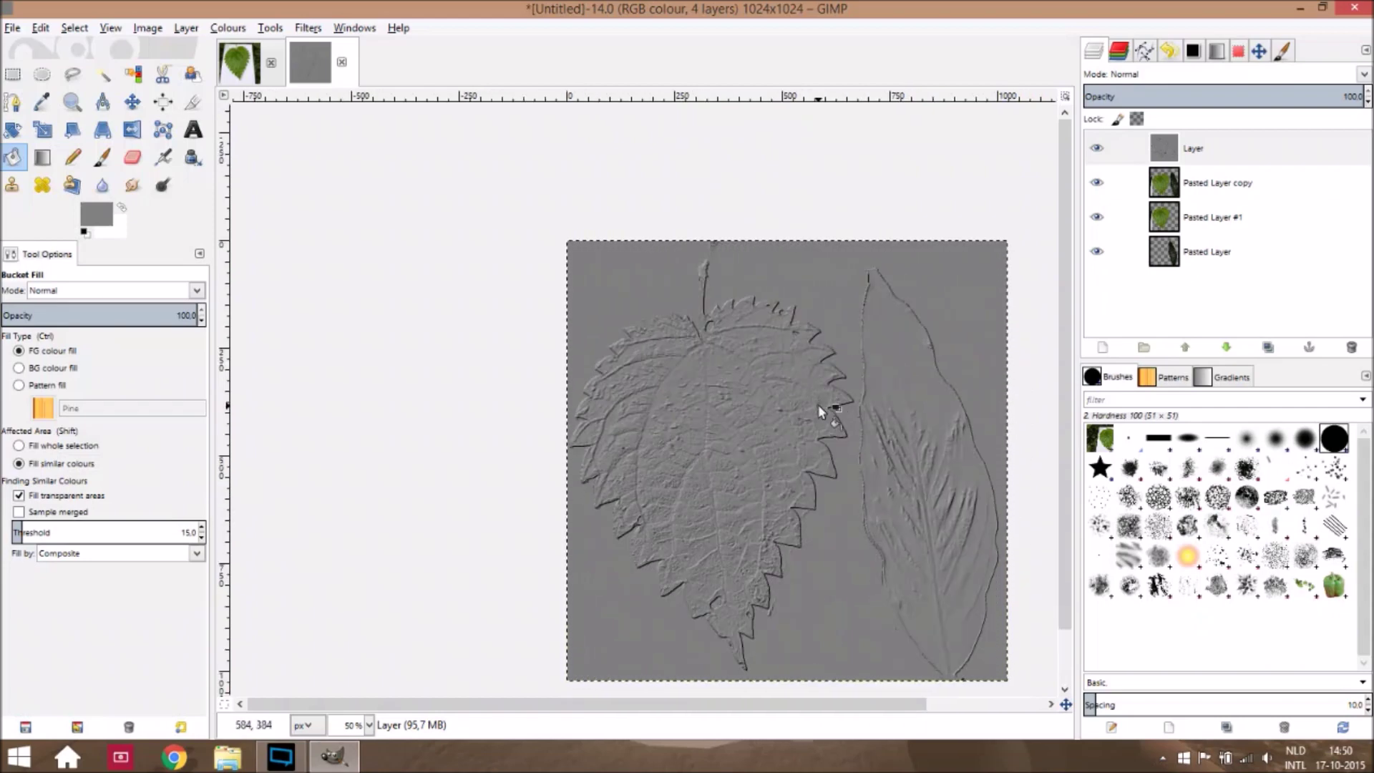
{"action": "left_click_drag", "start_coordinate": [832, 451], "coordinate": [843, 375]}
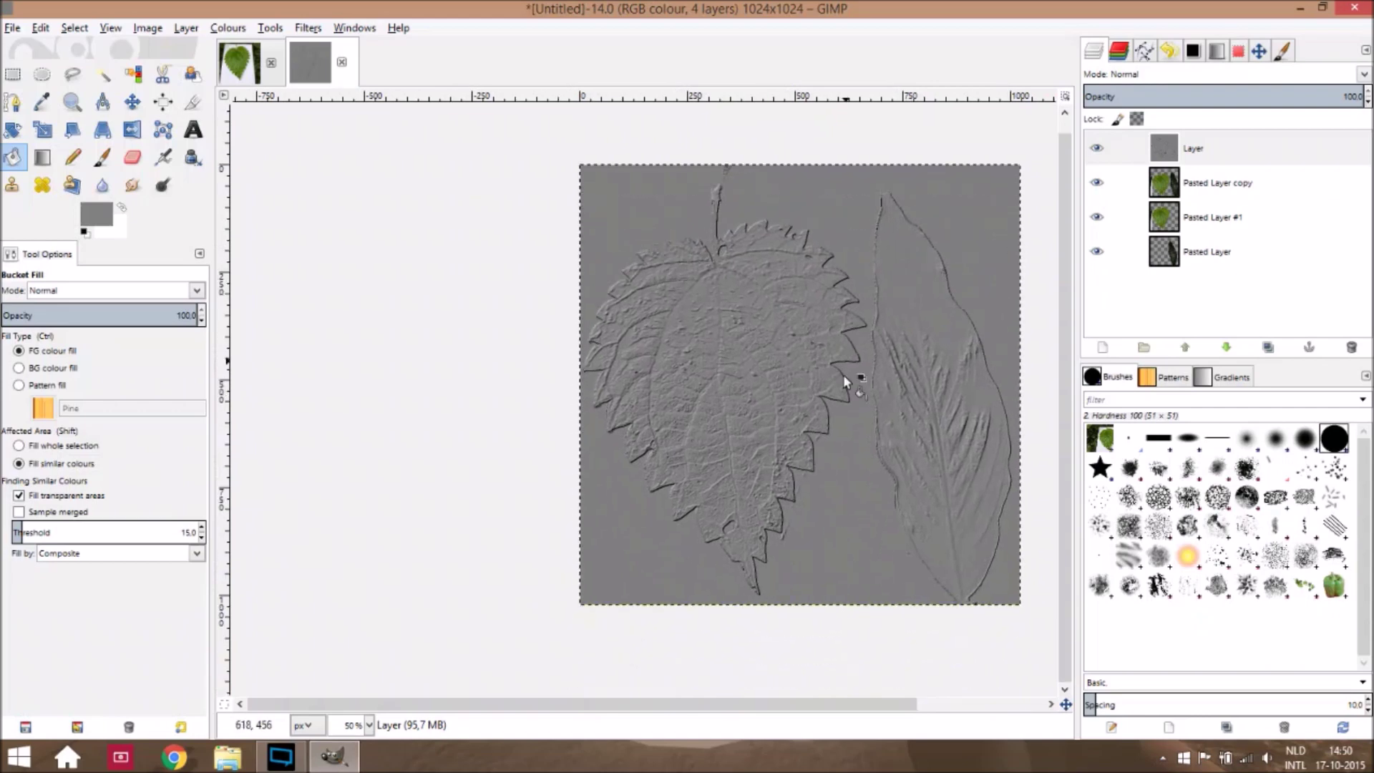